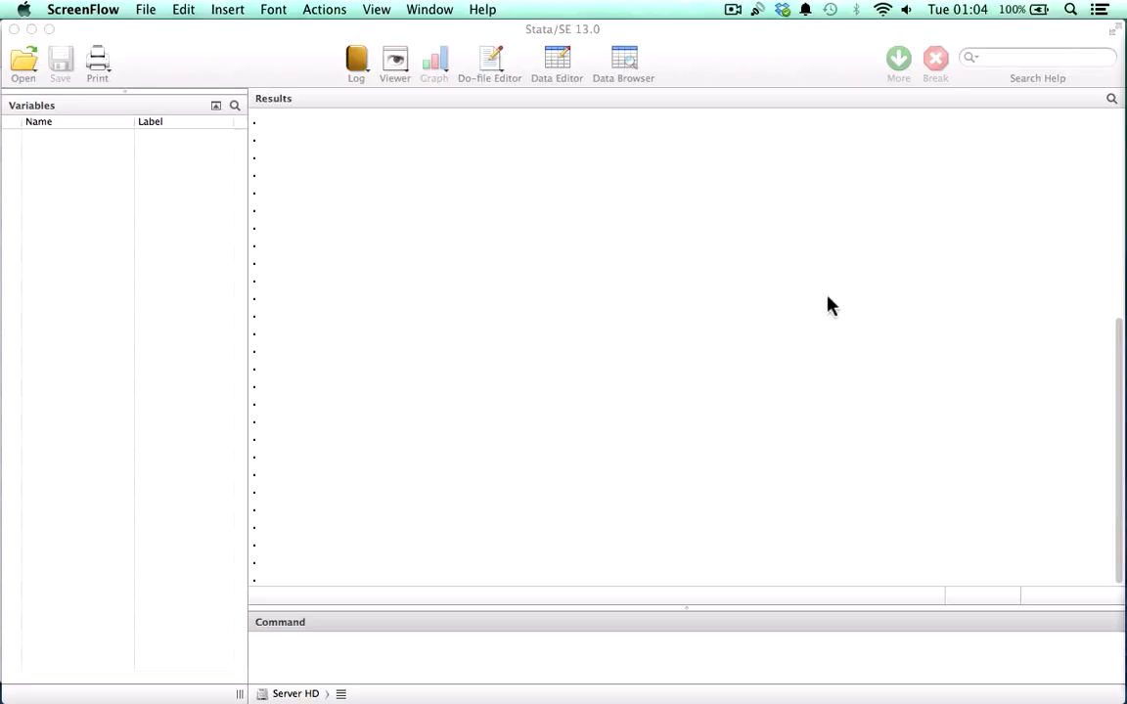
Step: Switch to Preview to look at the stata_ps.jpg screenshot of the Windows version's toolbar, and return to Stata
left_click(745, 57)
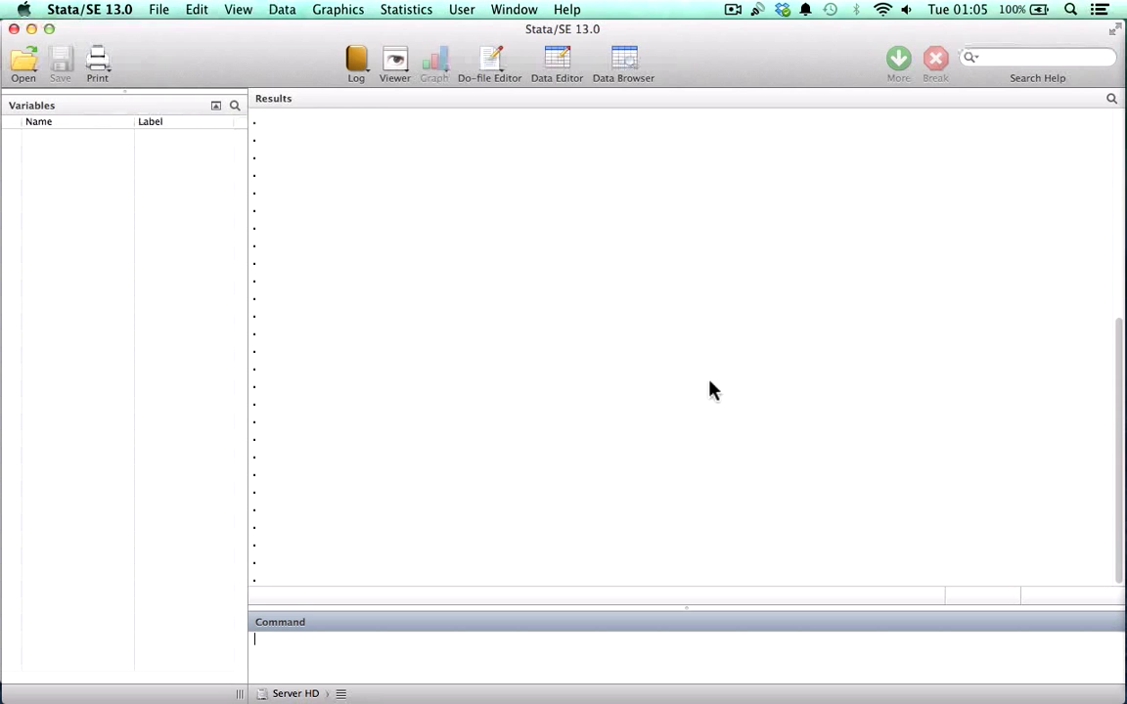
key("super+Tab")
key("super+Tab")
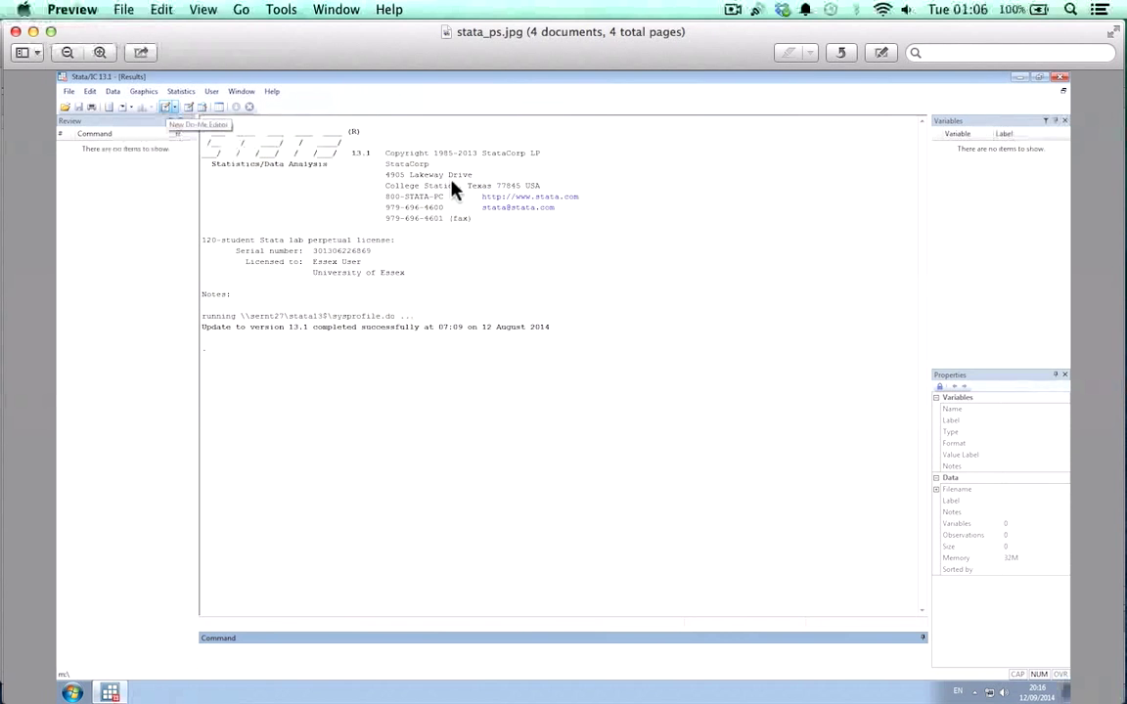
key("super")
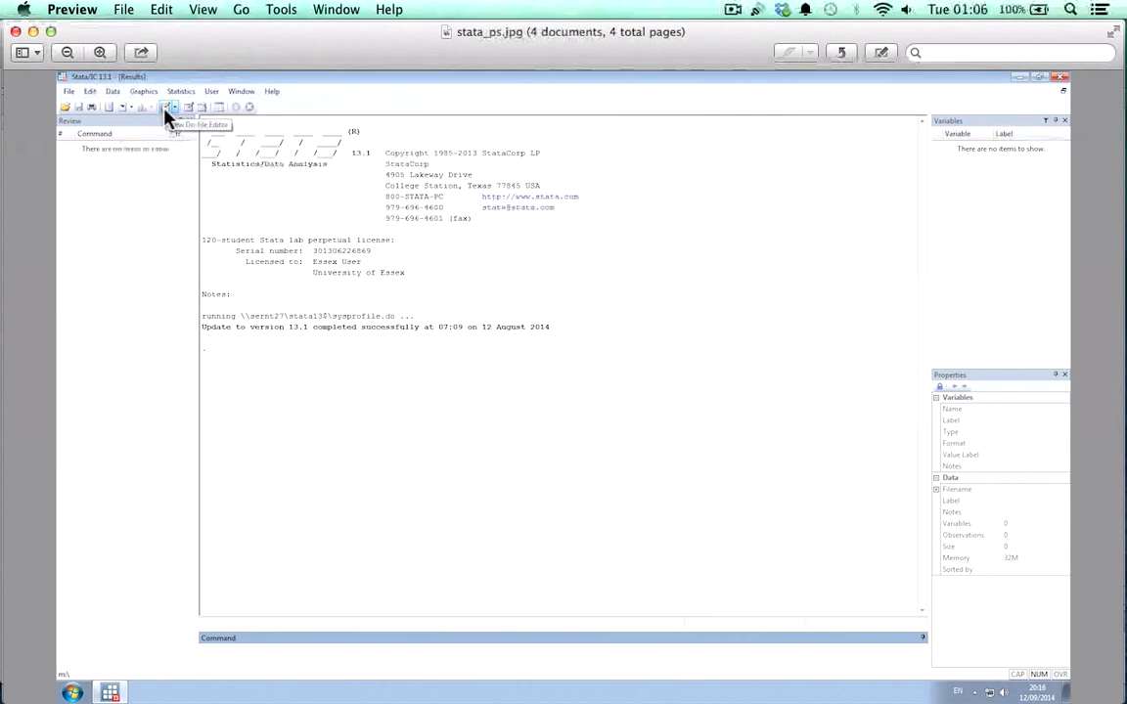
key("super+Tab")
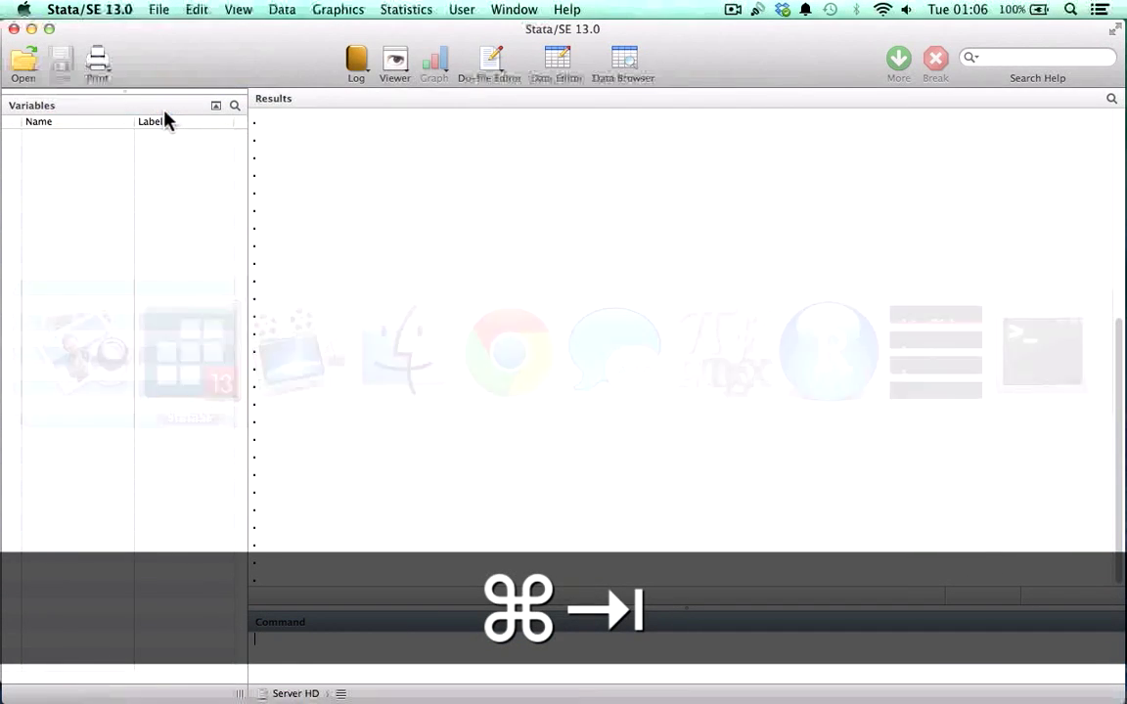
Step: Open a blank Do-file Editor window and close it again
left_click(492, 65)
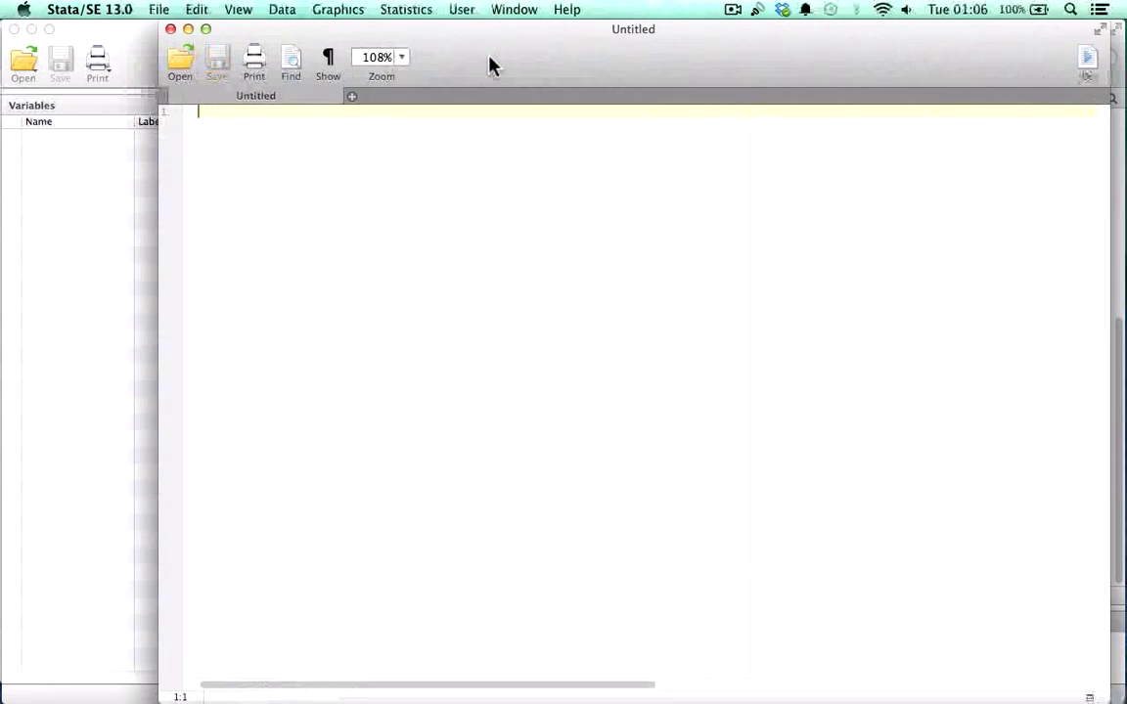
left_click_drag(543, 55, 503, 45)
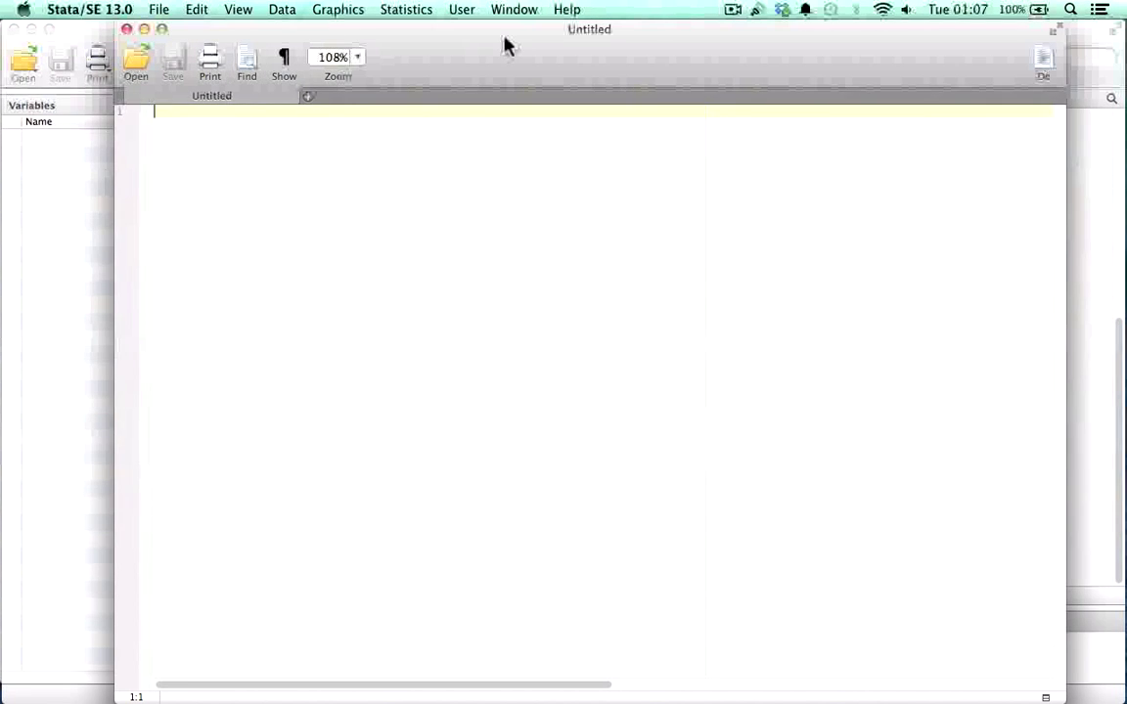
left_click_drag(454, 51, 517, 66)
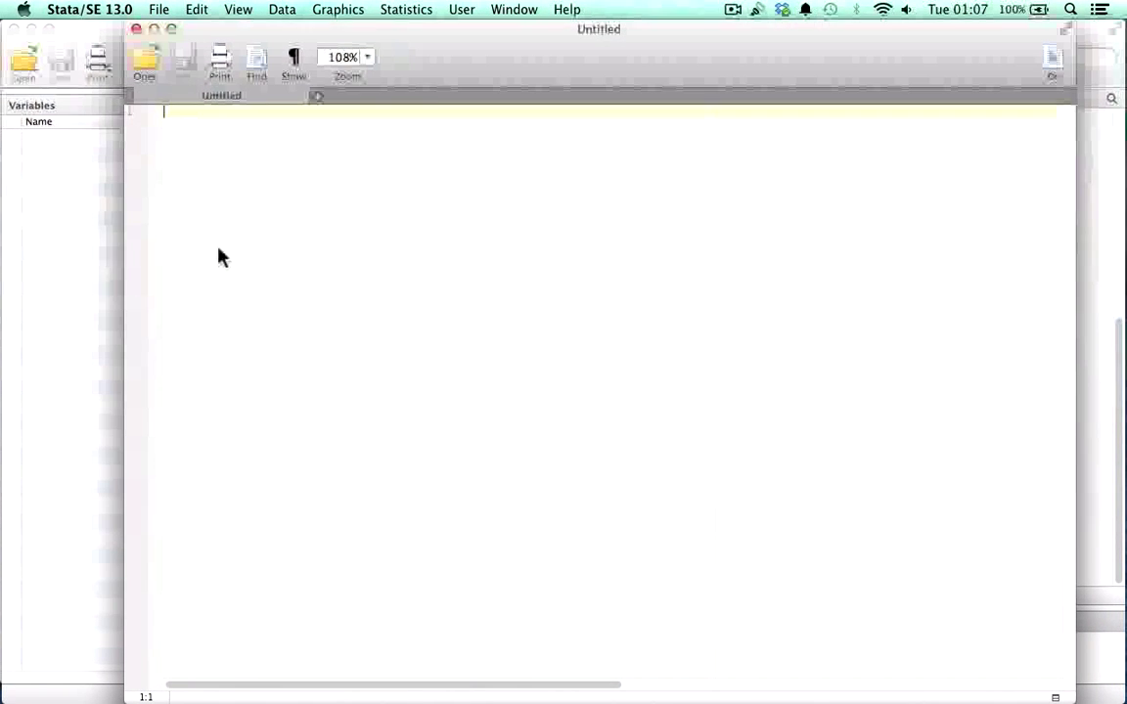
left_click(137, 30)
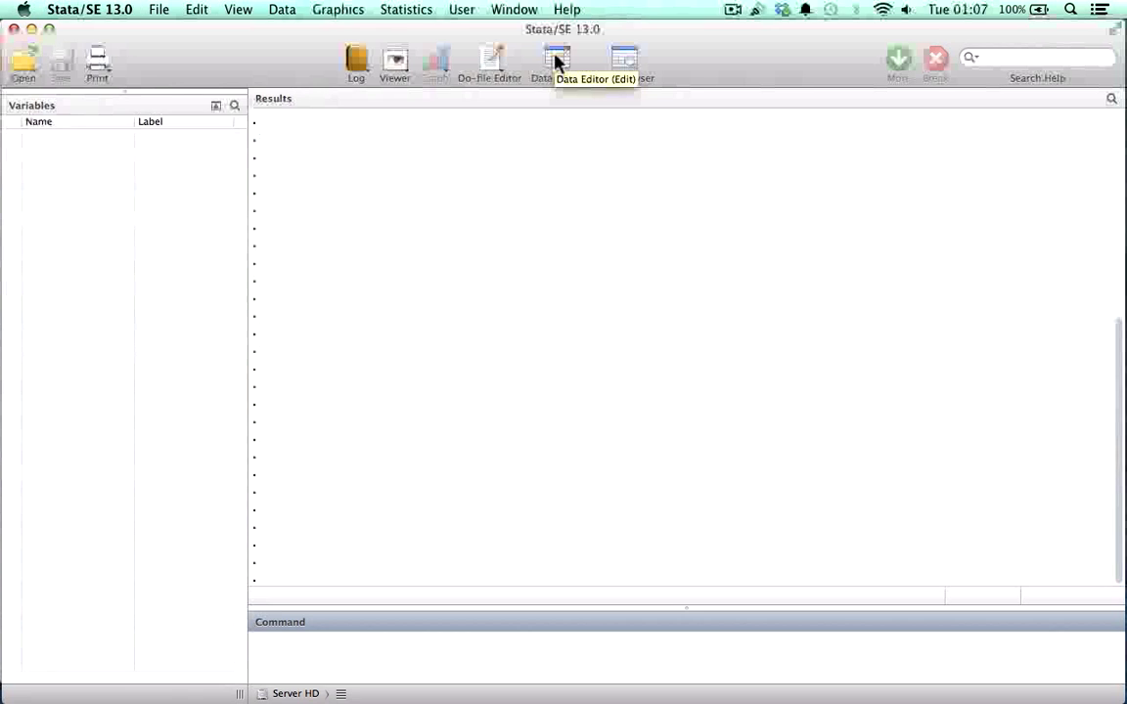
Step: Enter 1 in the first three rows of the first column in the Data Editor's edit mode, and close the editor from browse mode
left_click(622, 62)
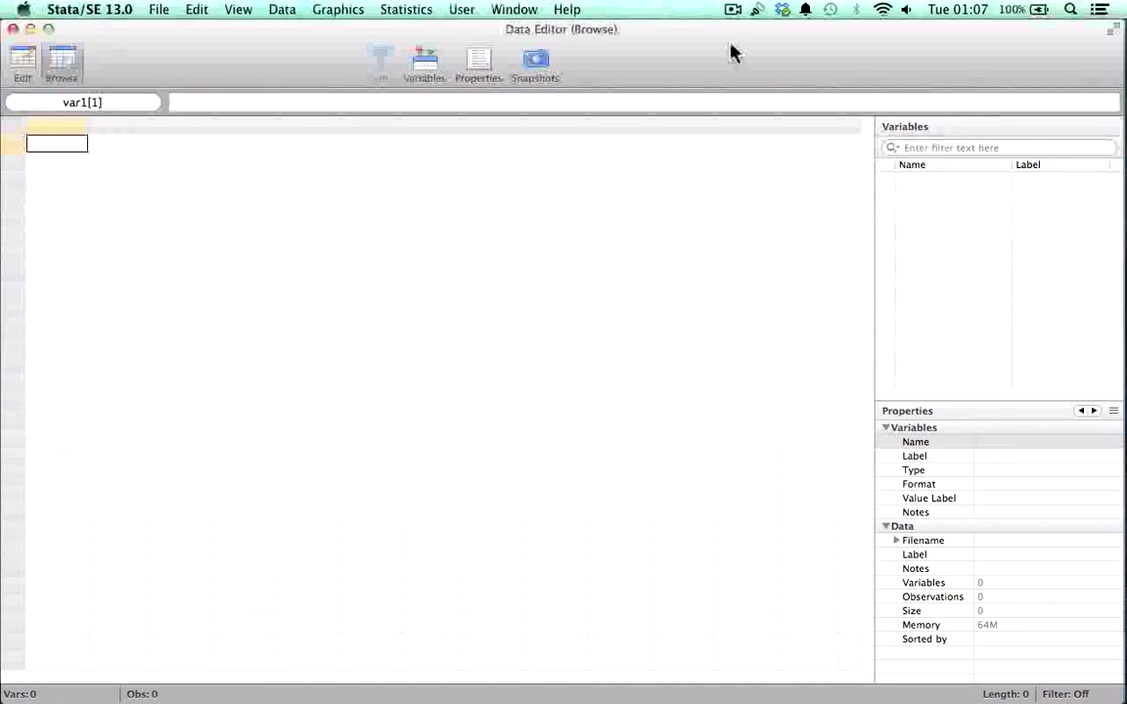
left_click(24, 62)
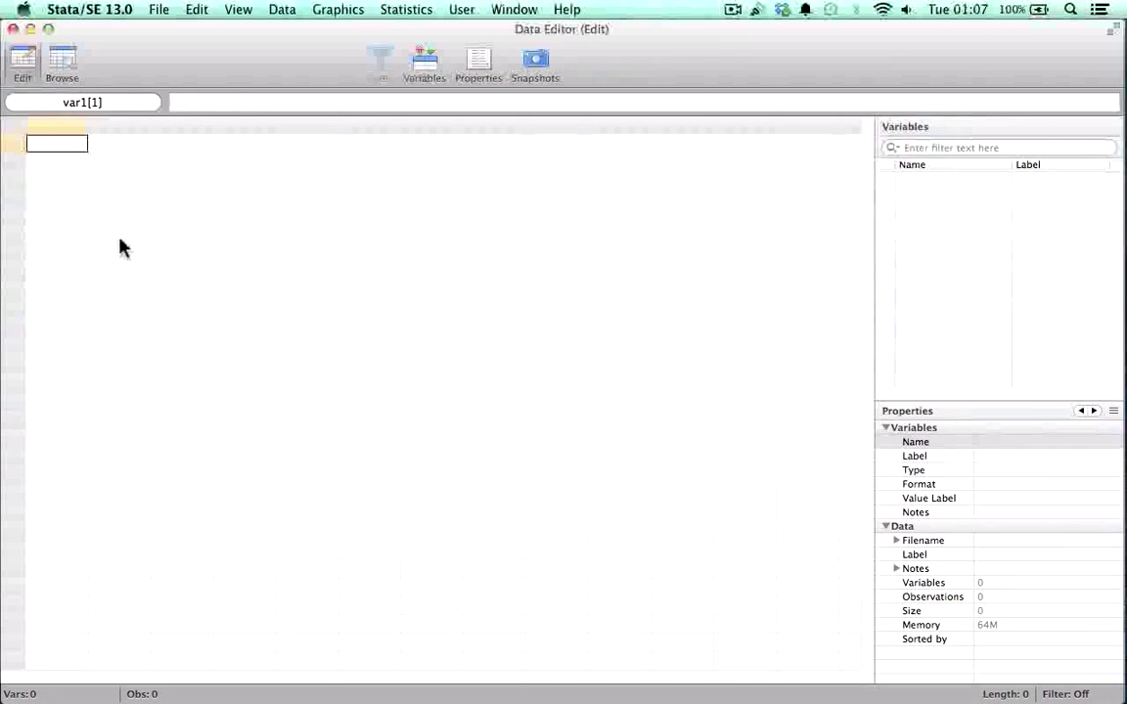
type("1")
key("Return")
type("1")
key("Return")
type("1")
key("Return")
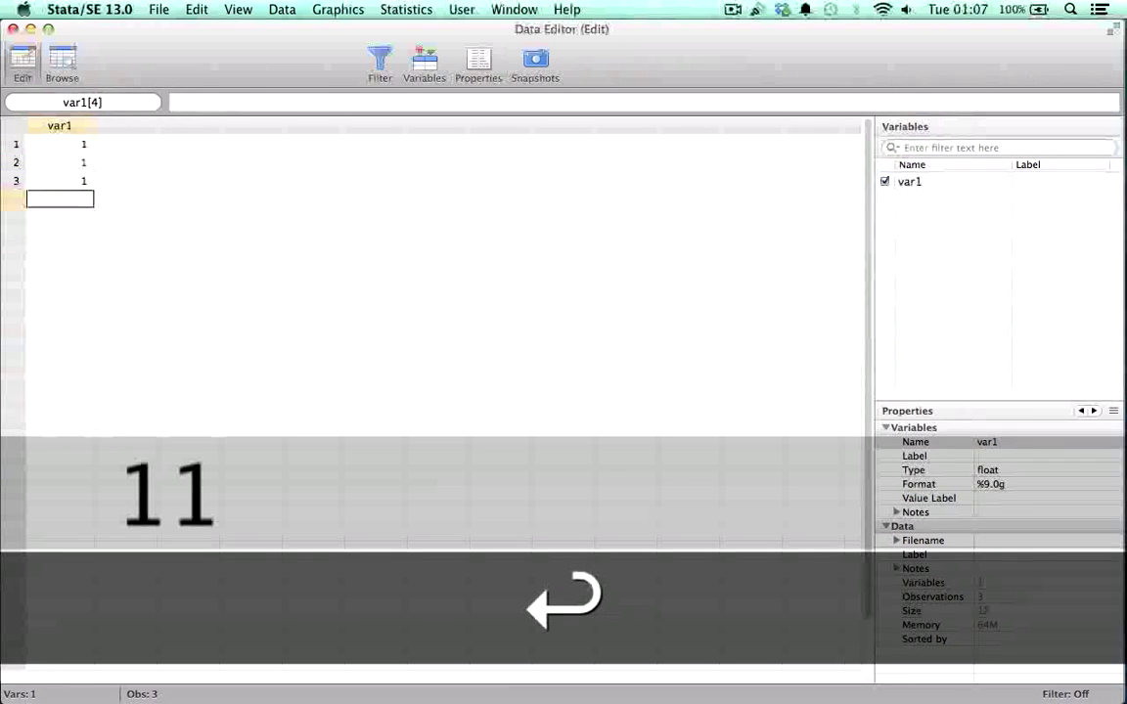
left_click(64, 63)
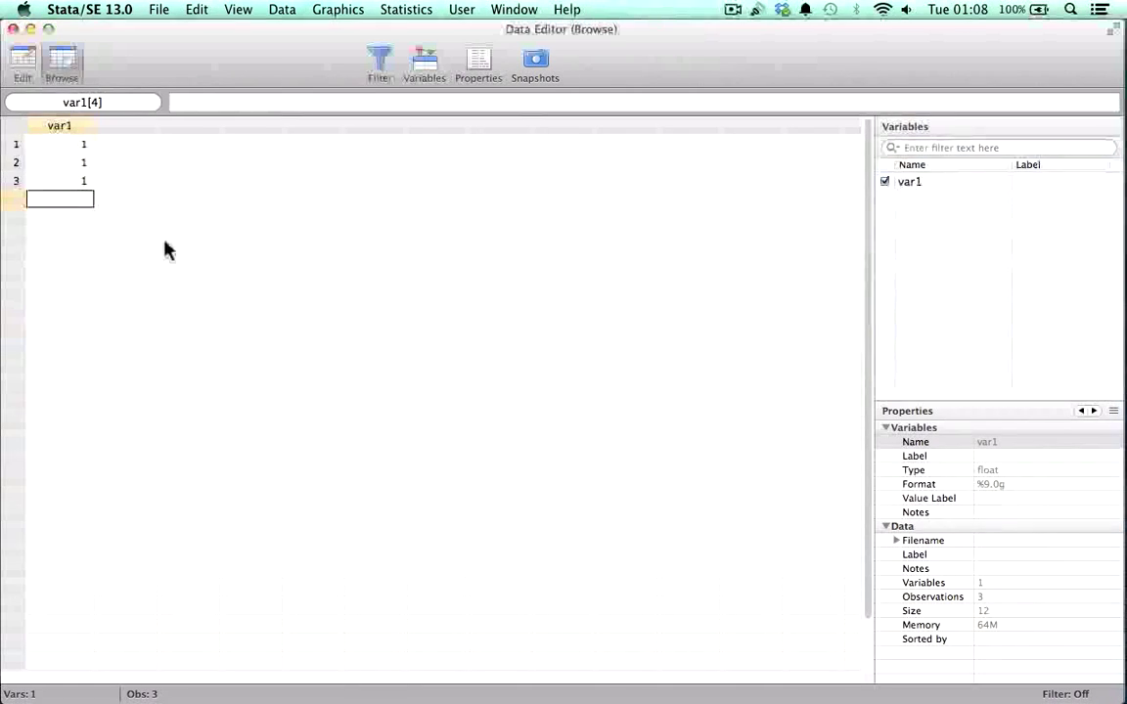
left_click(13, 28)
Step: Open the do-file ec114_lab1 from the Lab 1 folder of EC114_Stata_Labs in a Do-file Editor window
left_click(501, 65)
left_click_drag(448, 47, 494, 35)
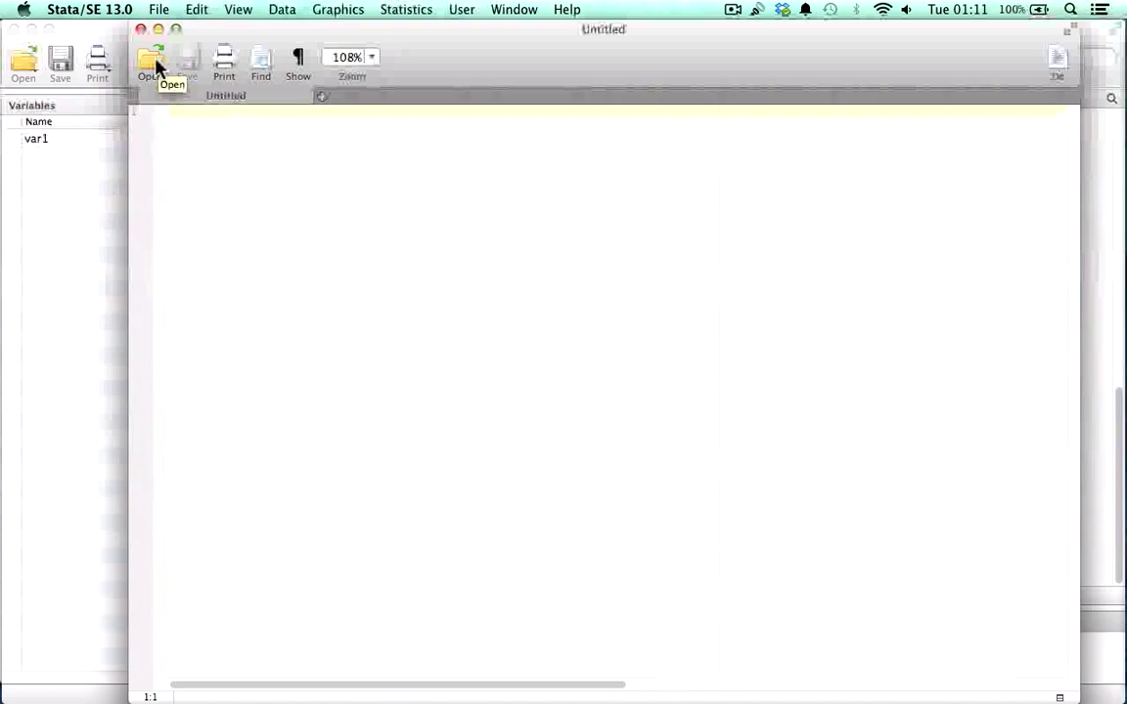
left_click(152, 62)
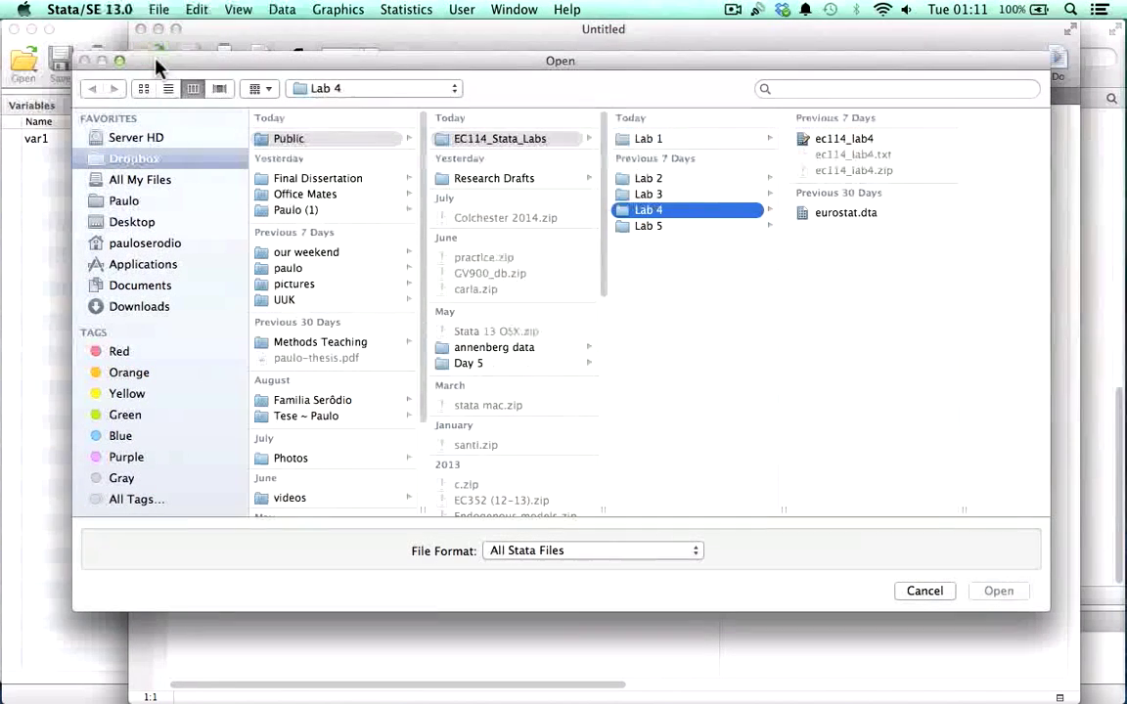
left_click(662, 142)
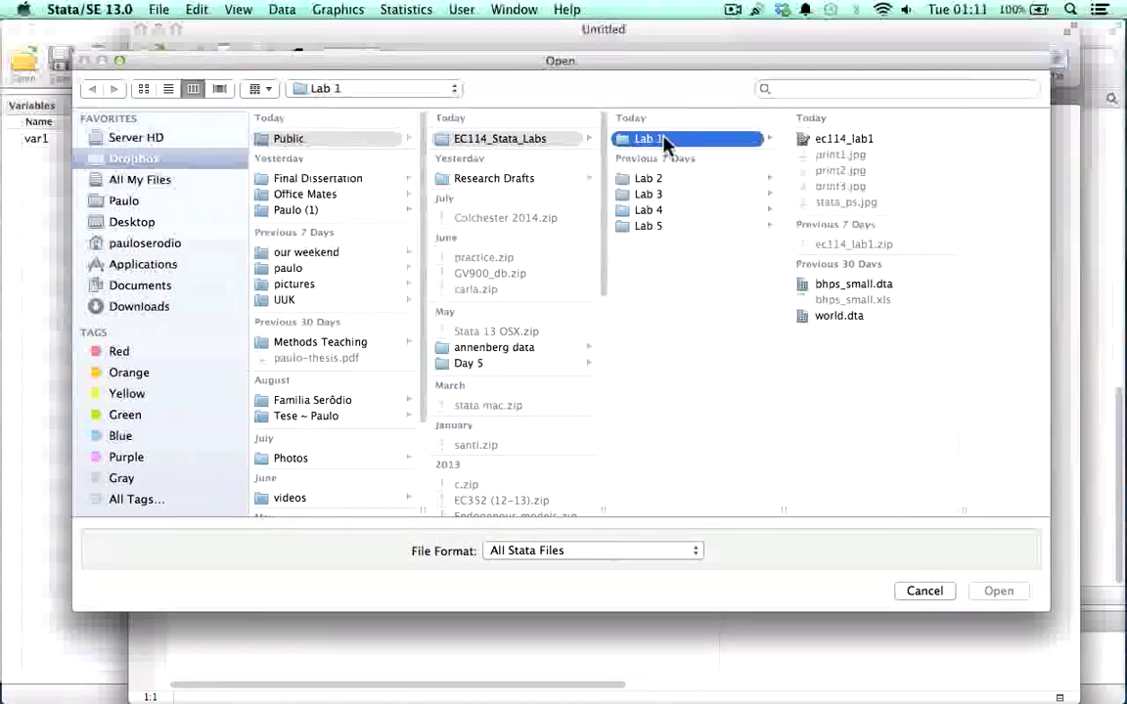
left_click(808, 142)
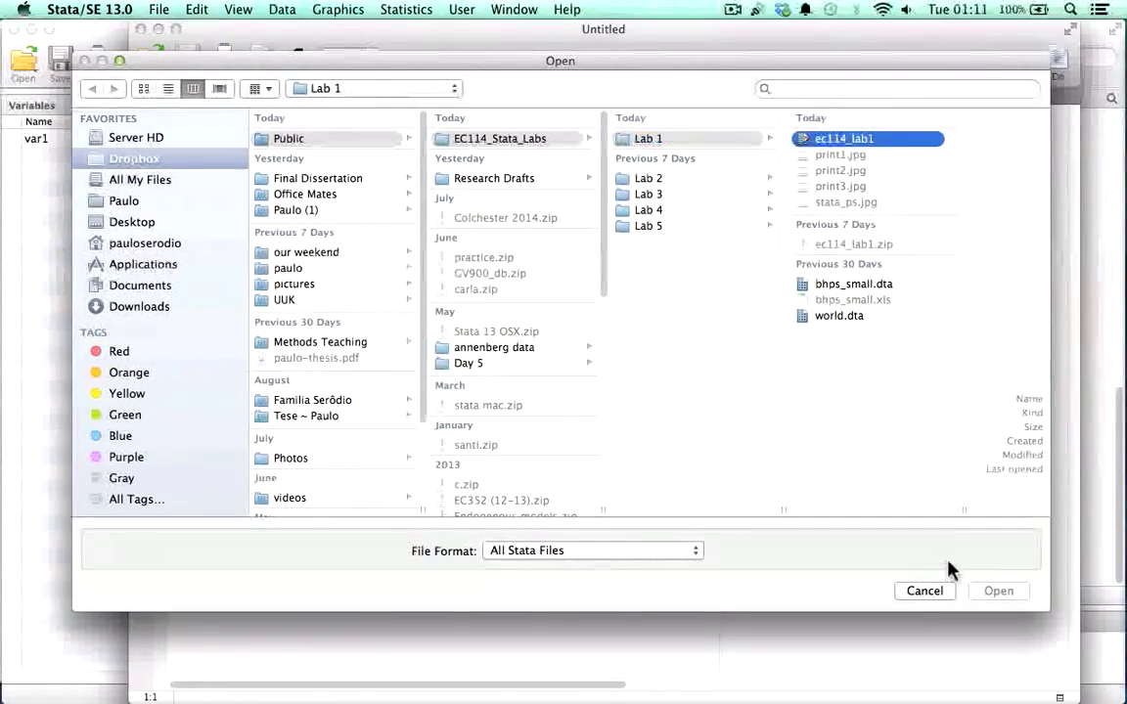
left_click(997, 592)
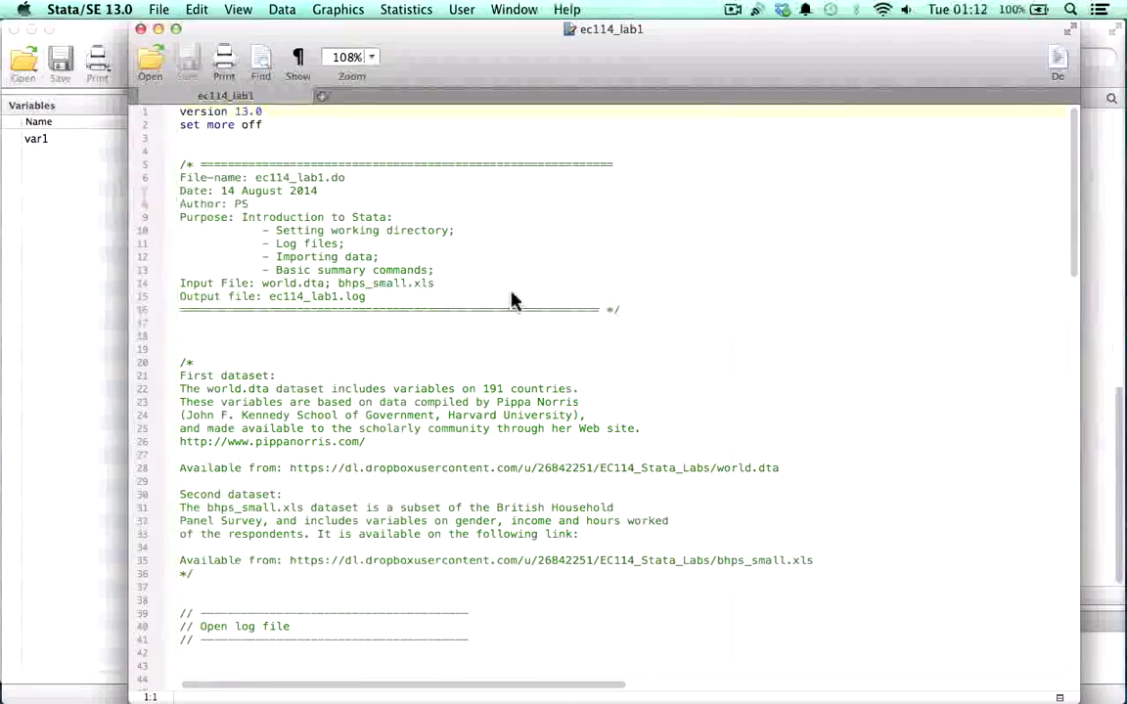
Step: Examine the do-file's header comment, including its opening delimiter and author line, and the dataset descriptions below it
scroll(512, 300, "down", 5)
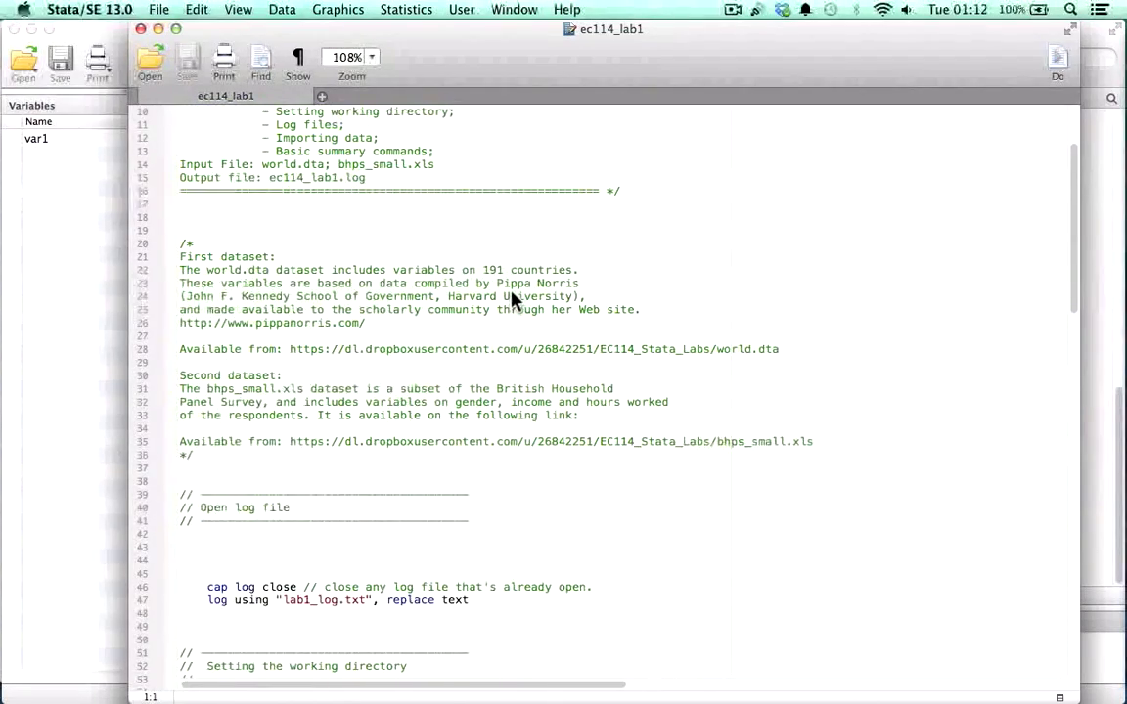
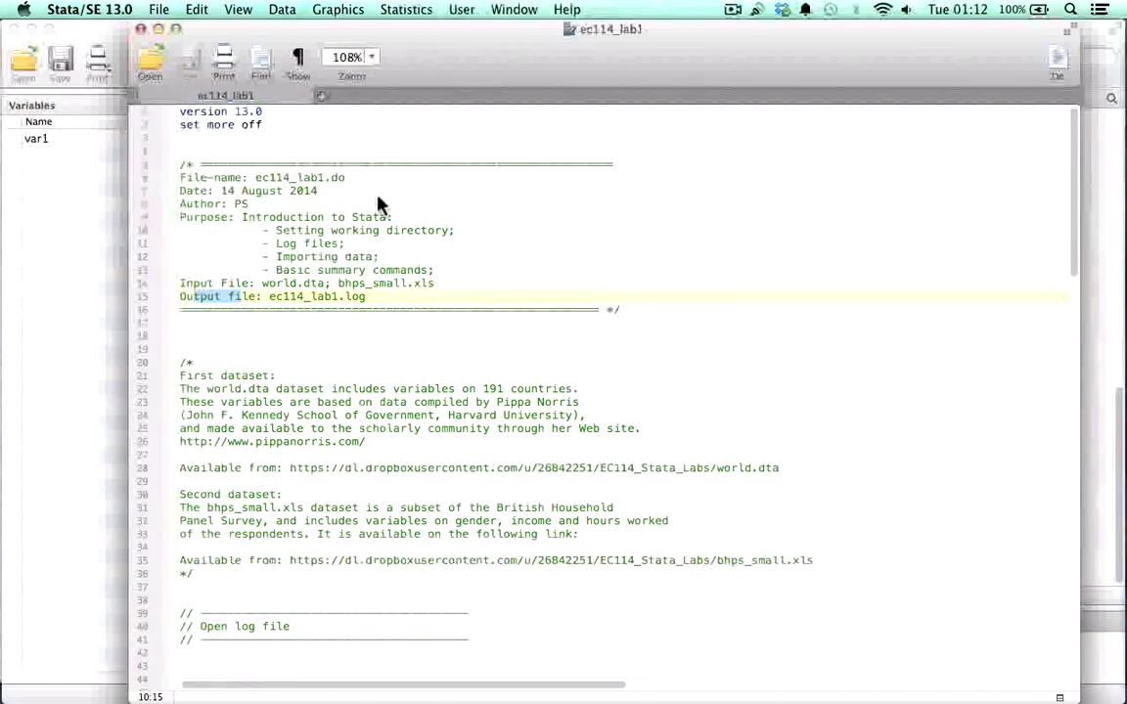
scroll(377, 206, "down", 2)
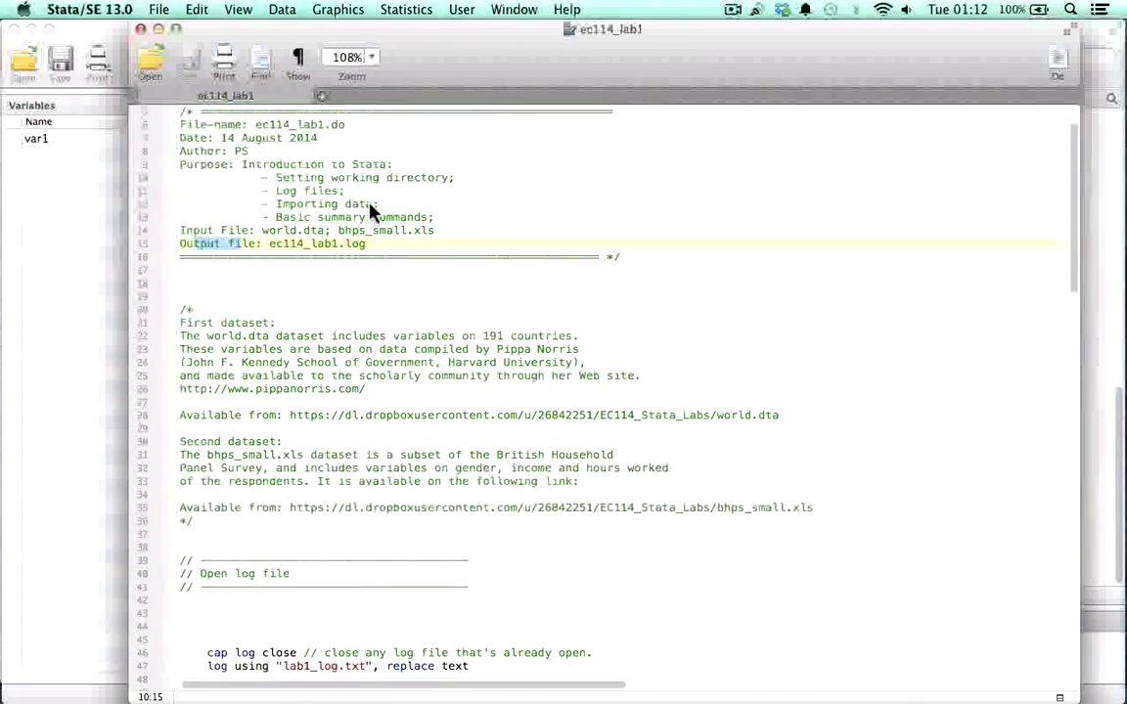
scroll(332, 217, "up", 2)
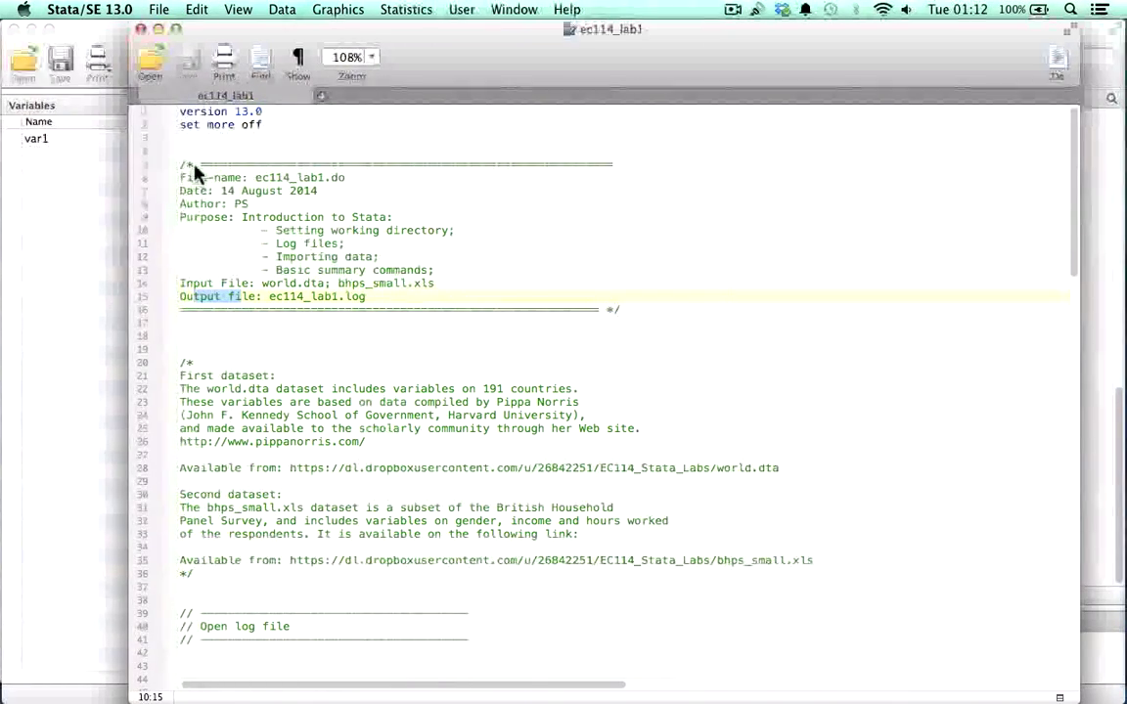
left_click_drag(195, 164, 668, 176)
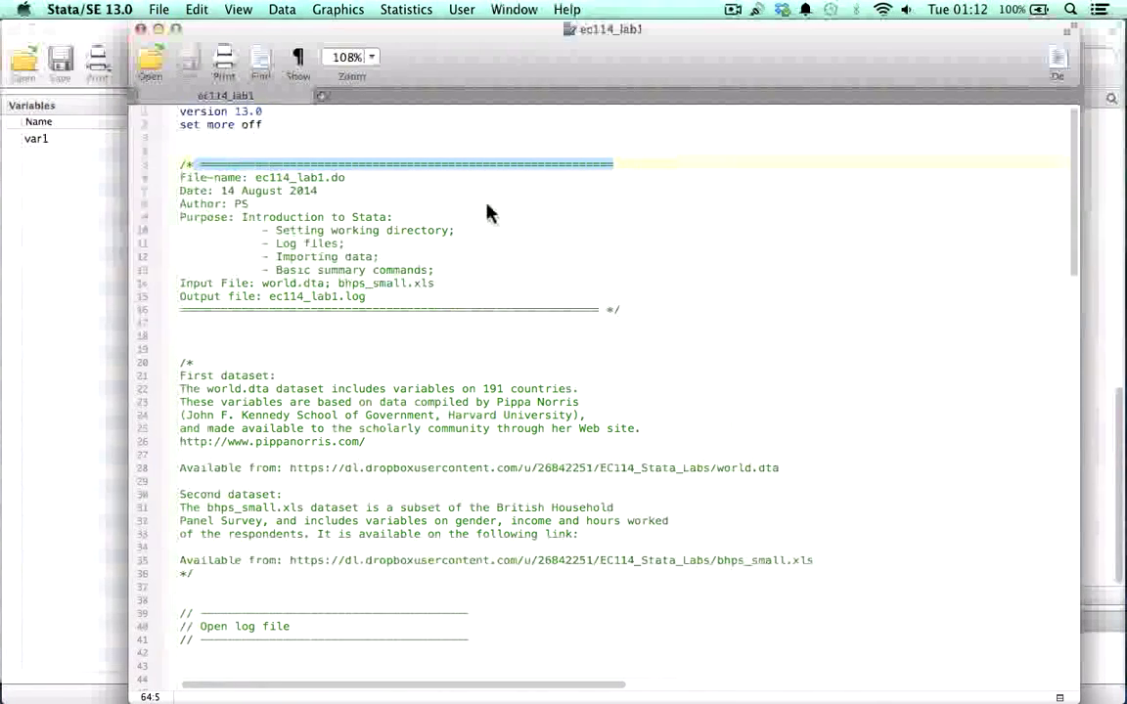
left_click(283, 205)
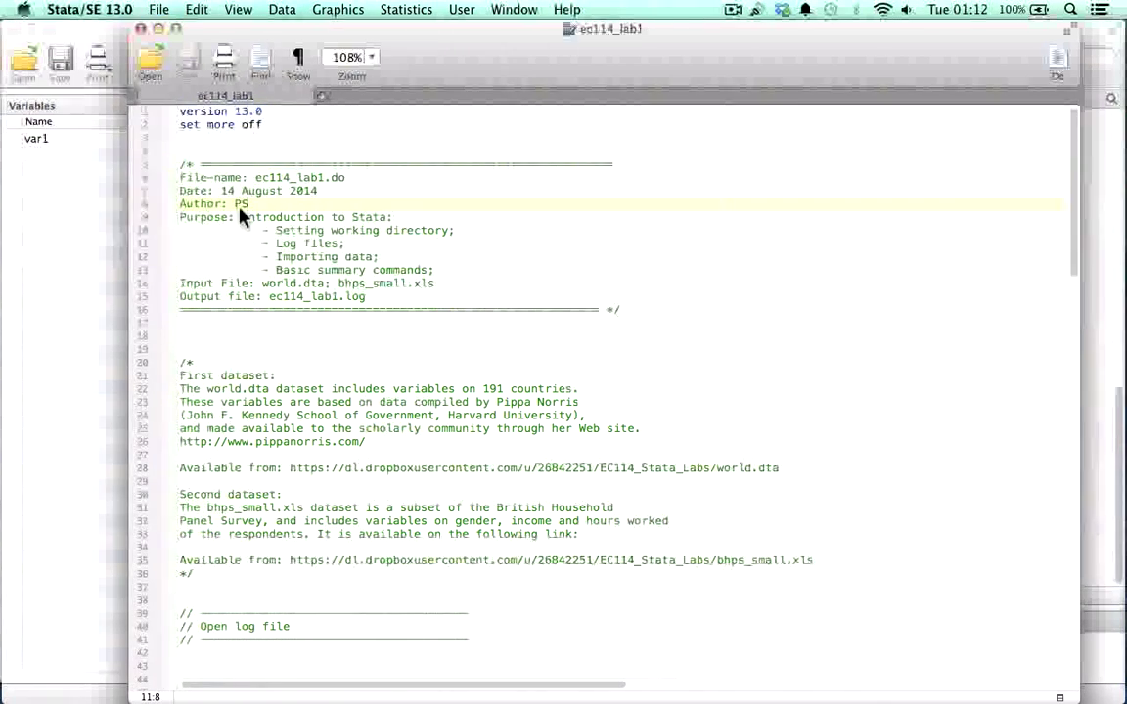
Step: Insert an empty multi-line comment delimited by /* and */ between the set more off line and the header
left_click(202, 146)
key("Return")
key("Return")
key("Return")
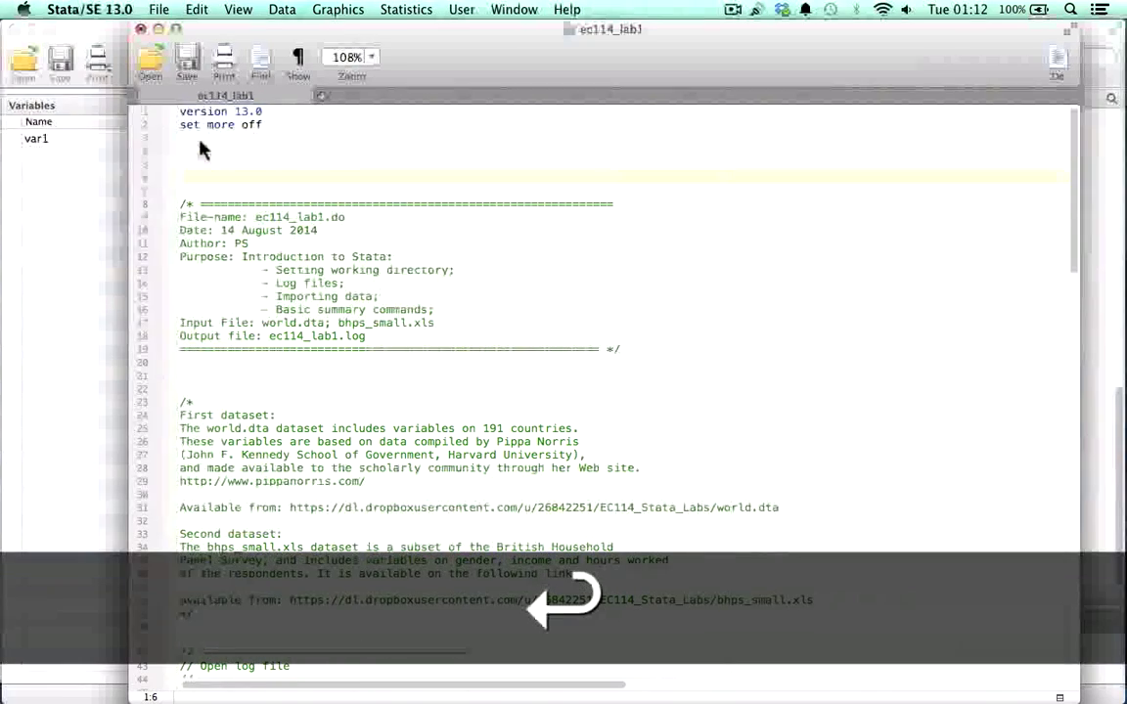
key("Up")
key("Up")
type("/*")
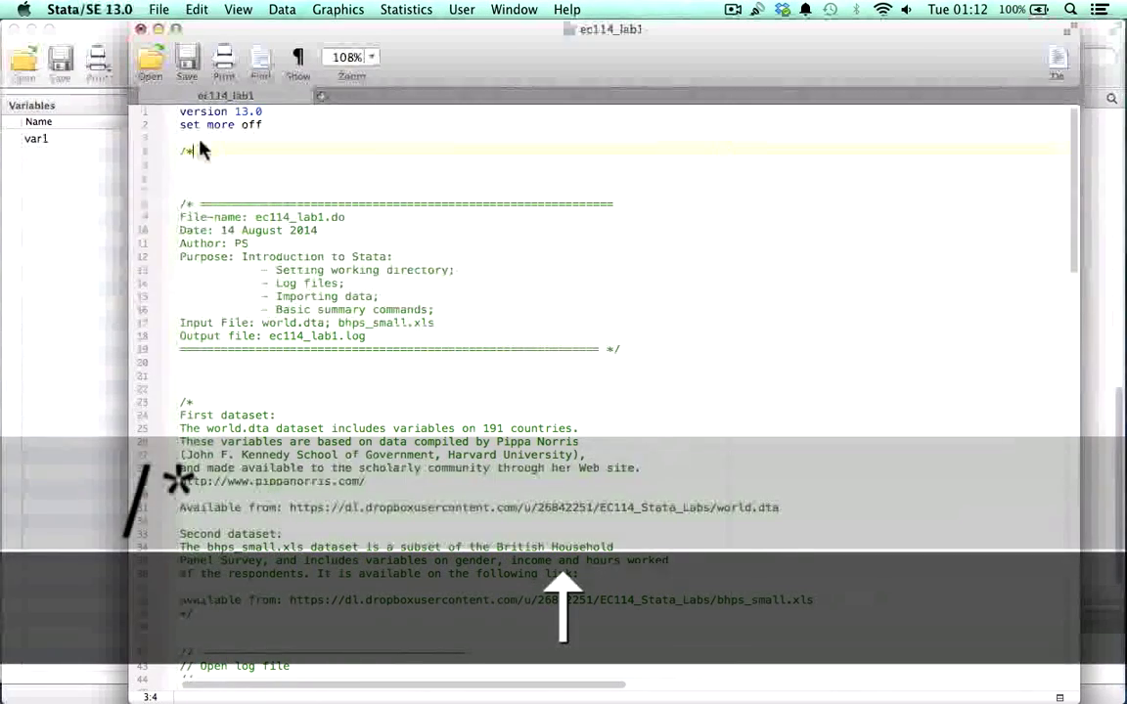
key("Return")
key("Return")
key("Return")
type("*/")
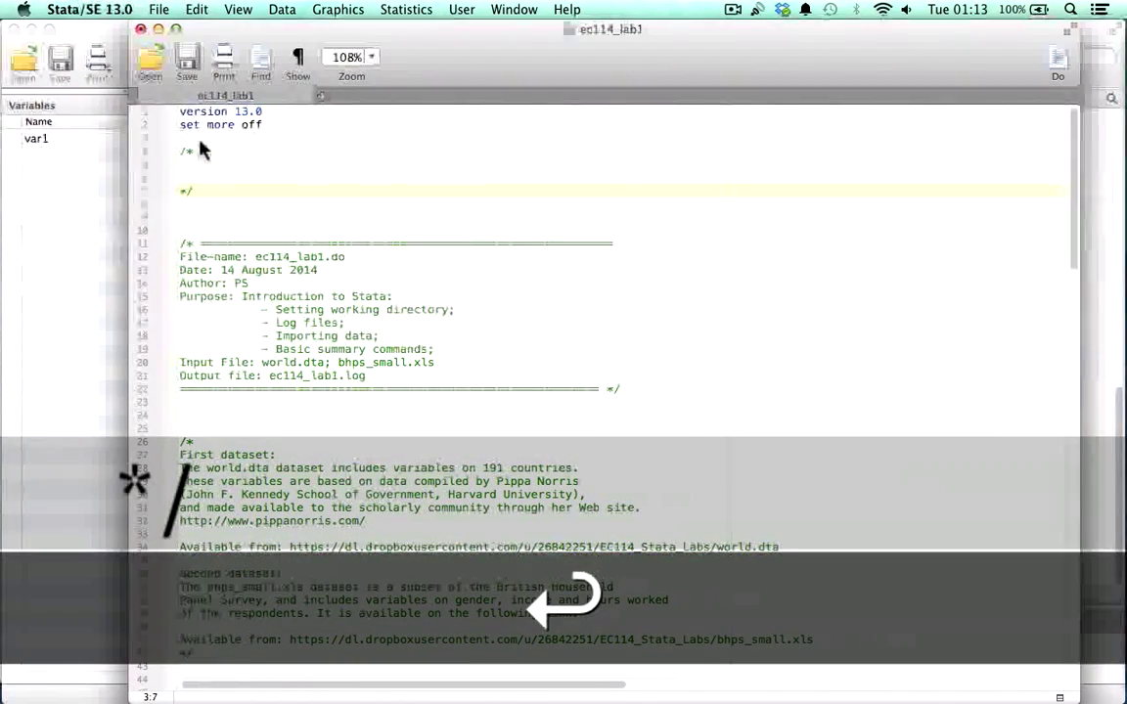
key("Up")
key("Up")
key("Return")
key("Return")
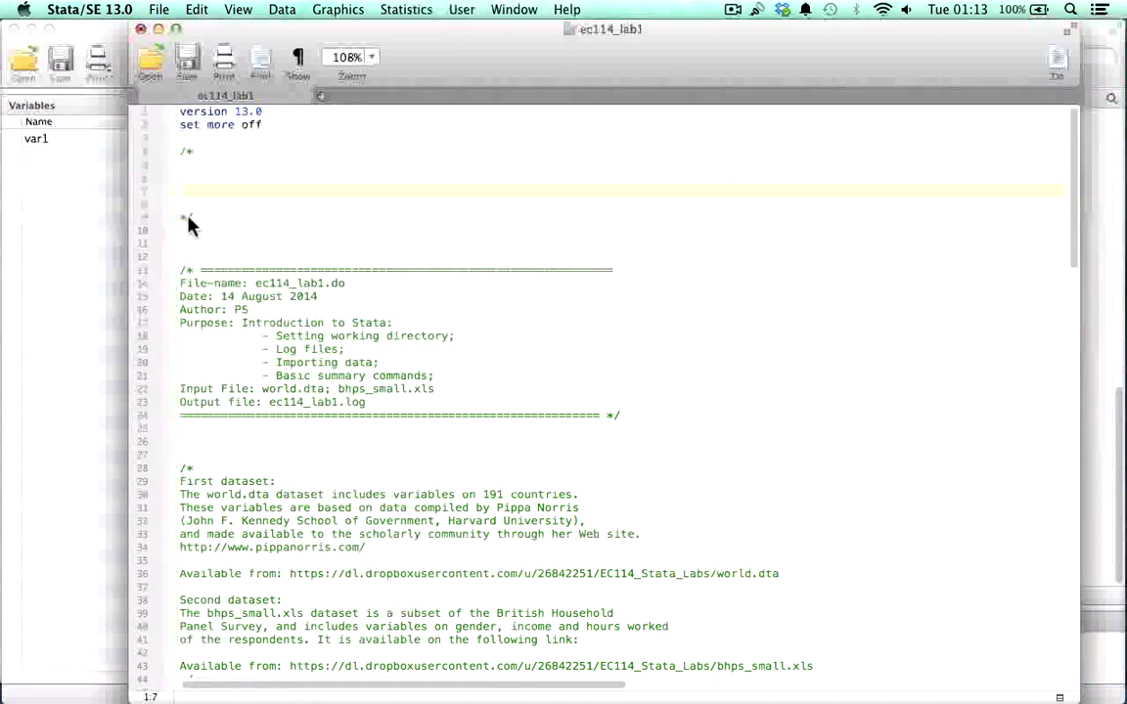
Step: Bring the test comment's delimiters together on one line with spaces between them, and split them over separate lines again
key("Up")
left_click(180, 217)
key("BackSpace")
key("BackSpace")
key("BackSpace")
key("BackSpace")
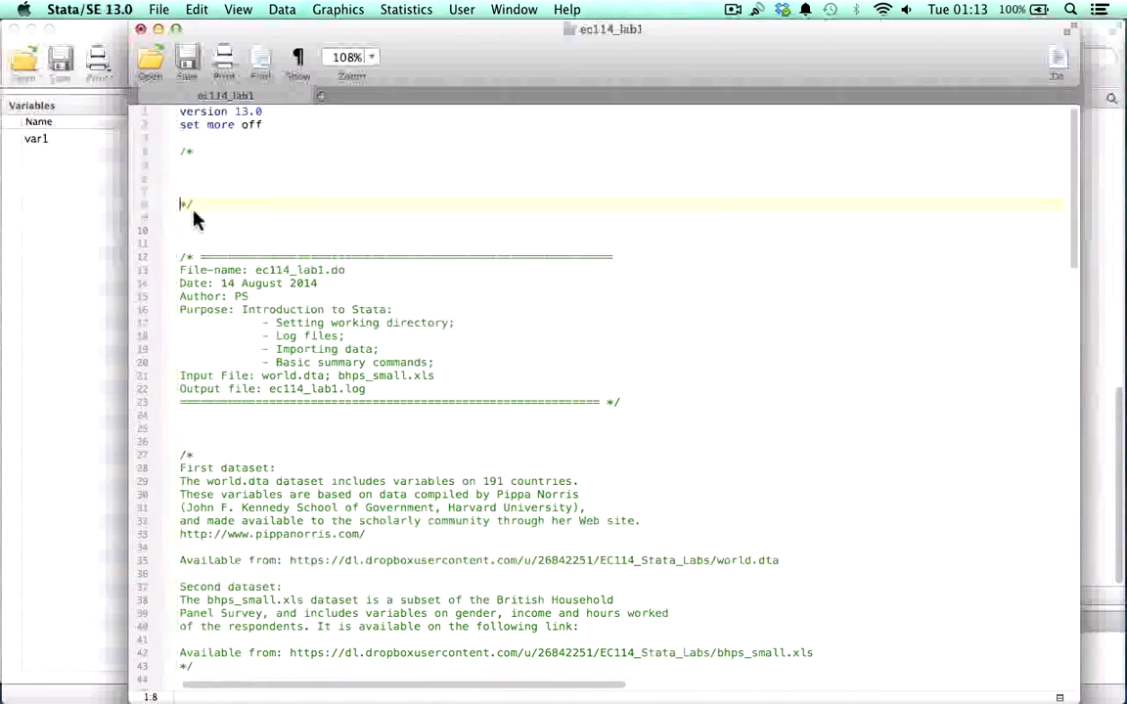
key("BackSpace")
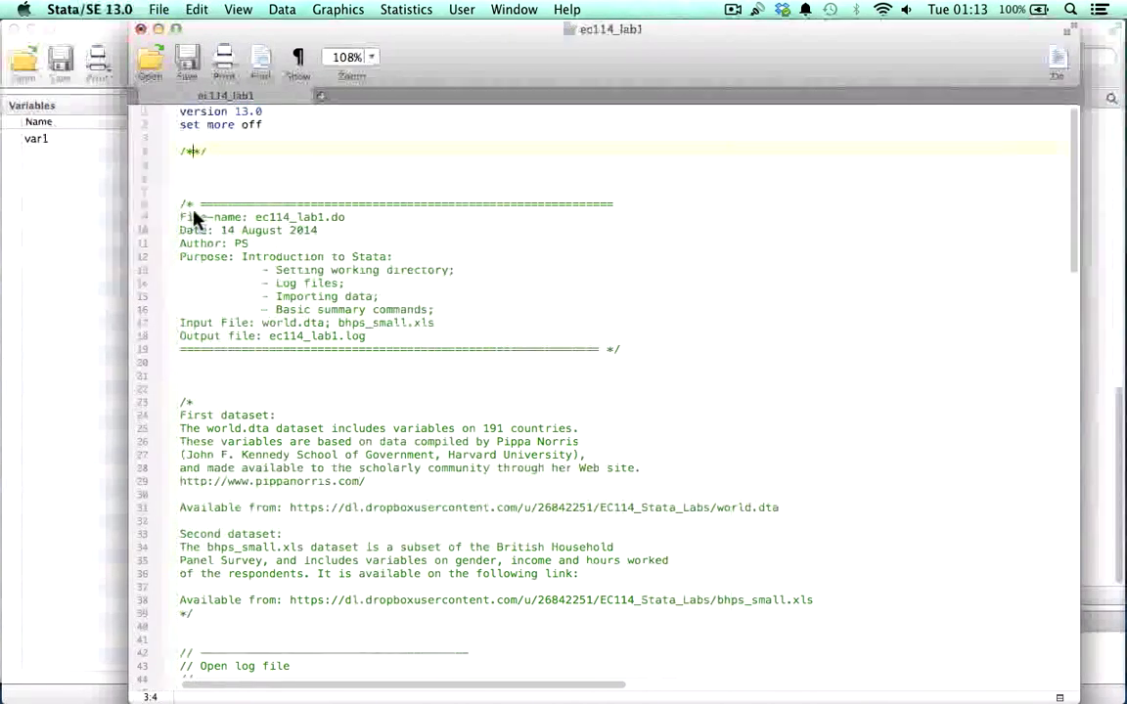
key("Left")
key("Left")
key("Left")
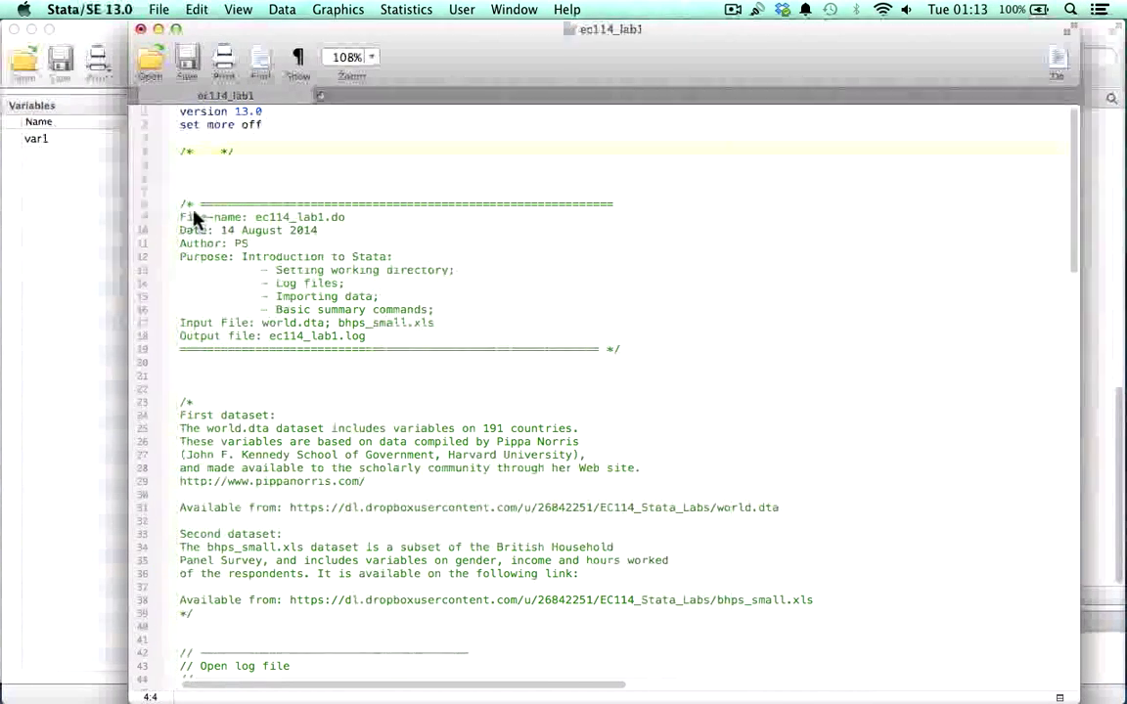
key("Right")
key("Right")
key("Right")
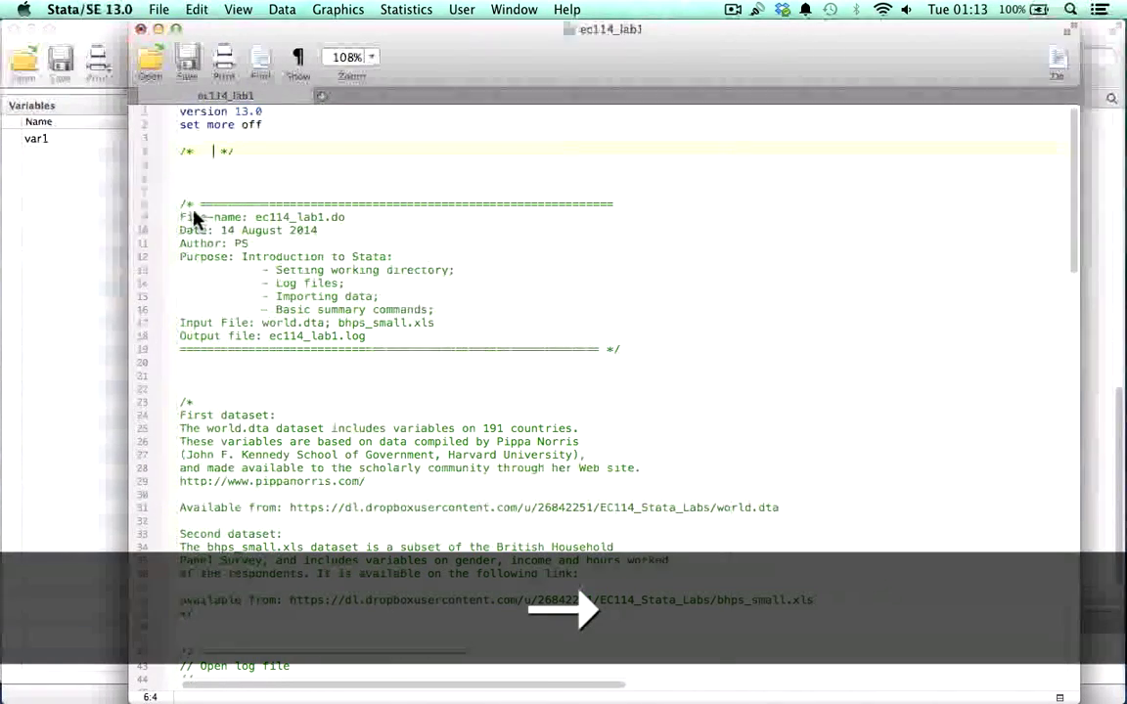
key("Return")
key("Return")
key("Return")
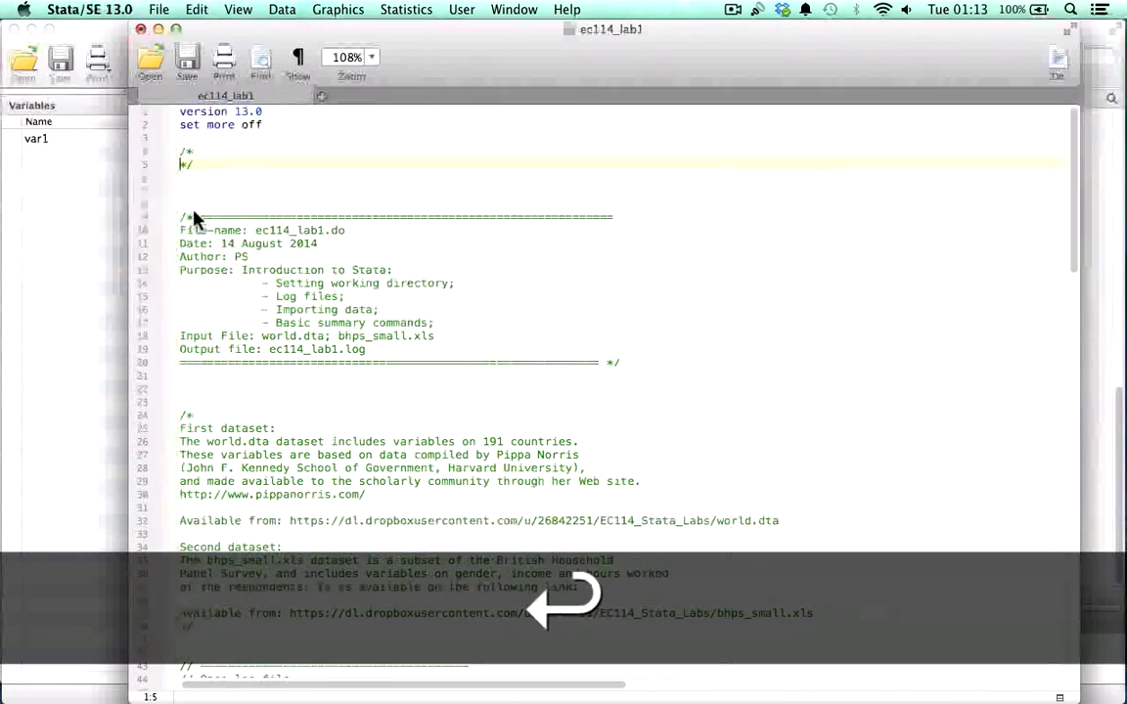
Step: Delete the empty test comment below set more off and one blank line above the header
left_click_drag(193, 190, 170, 149)
key("BackSpace")
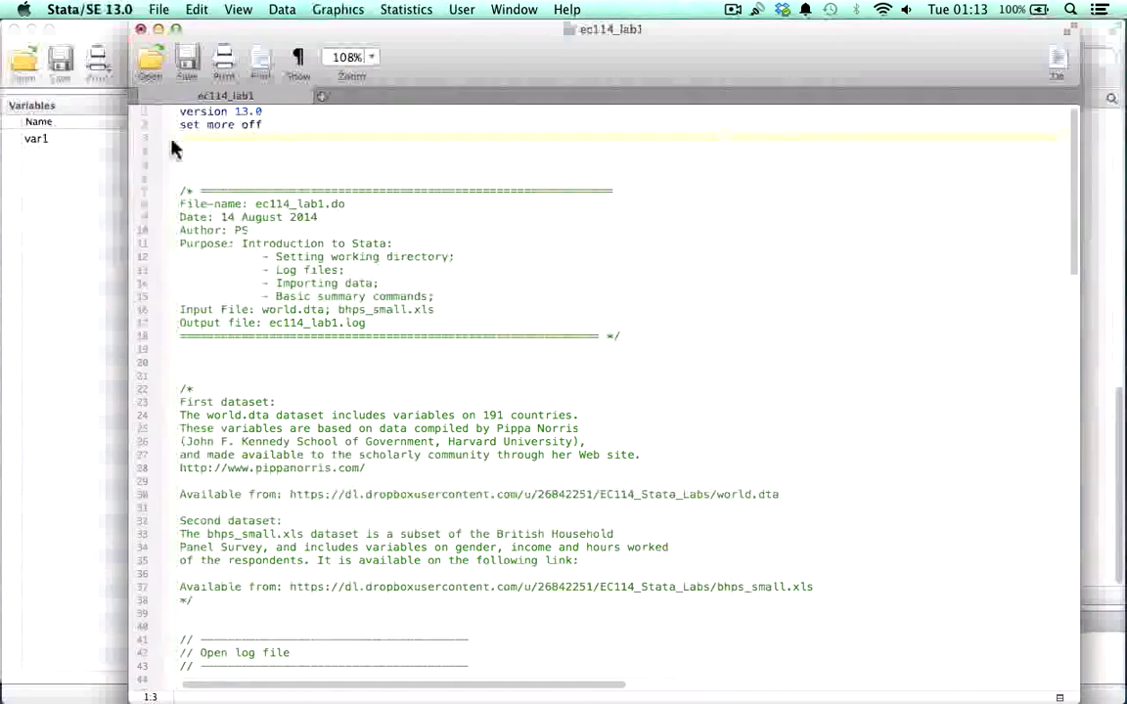
key("Down")
key("BackSpace")
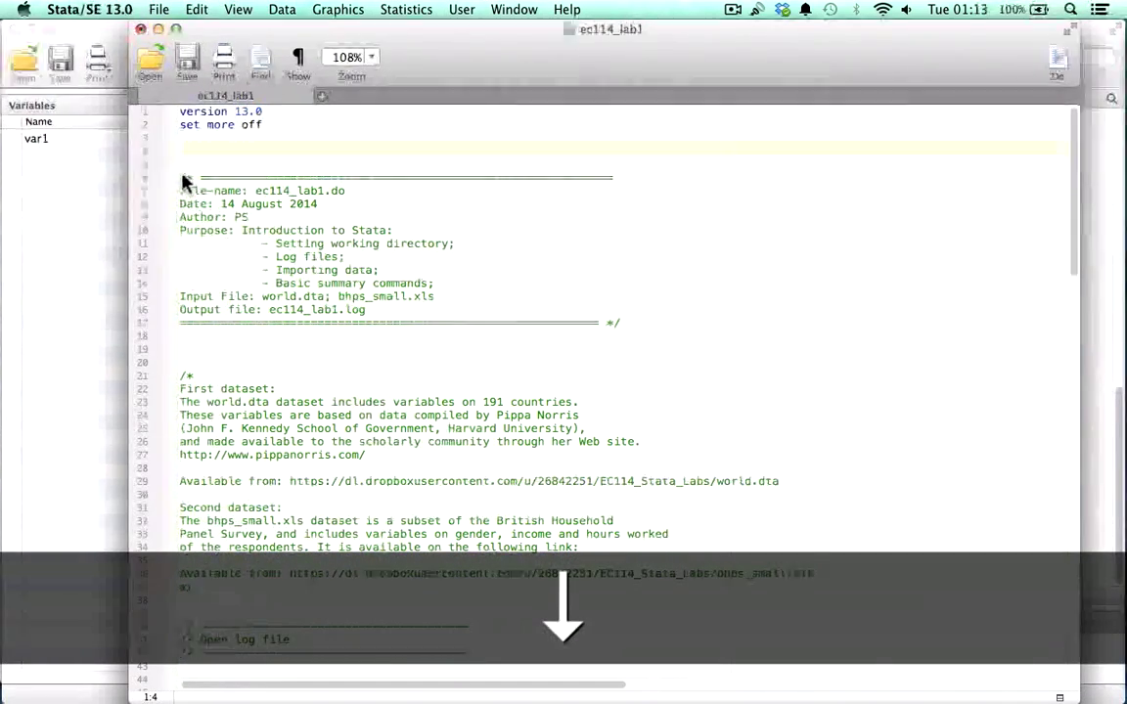
Step: Highlight the do-file's whole header comment, from its opening /* to its closing */
left_click_drag(184, 181, 619, 330)
scroll(662, 369, "down", 3)
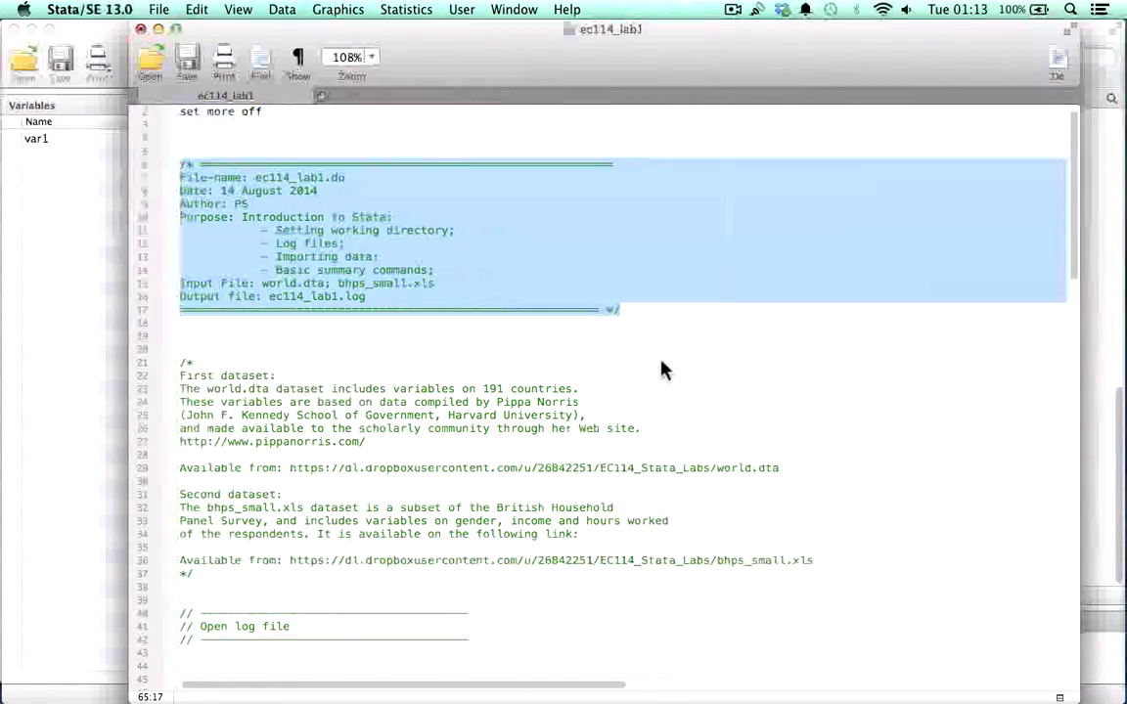
Step: Look over the dataset descriptions below the do-file's header and reselect the header comment down to its closing line
scroll(661, 369, "down", 3)
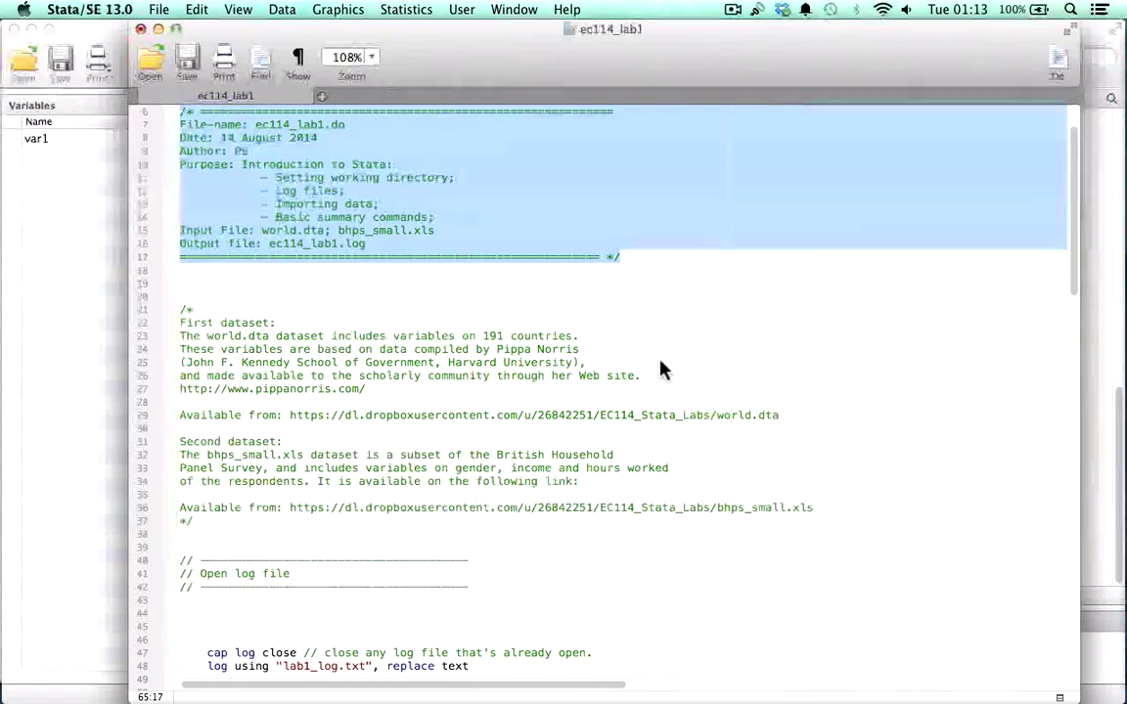
scroll(661, 369, "down", 3)
scroll(629, 372, "up", 7)
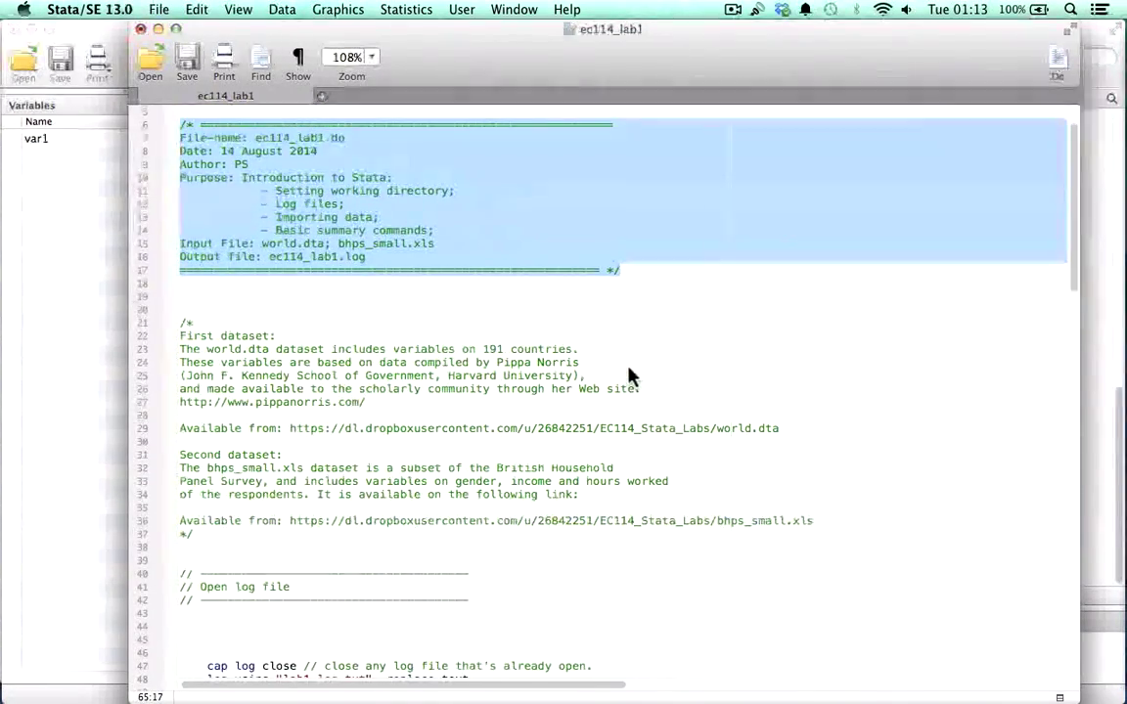
left_click(179, 151)
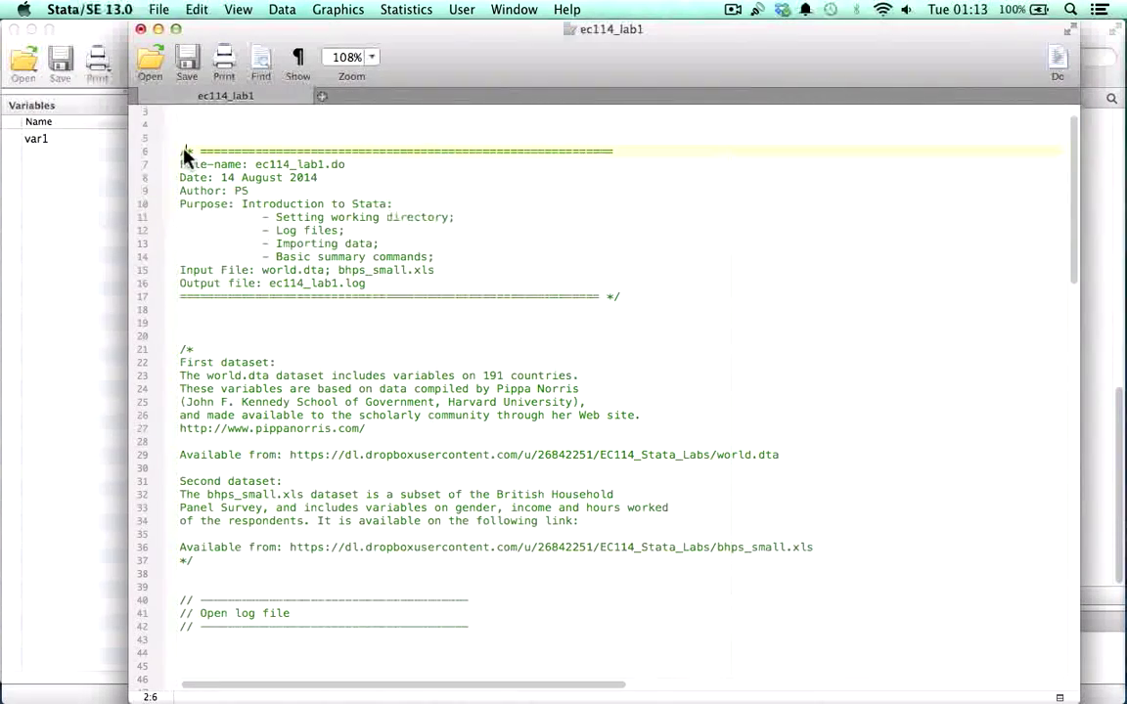
left_click_drag(179, 152, 410, 296)
Step: Find the working directory section of the do-file and highlight the quoted folder path of the cd command
scroll(481, 361, "down", 5)
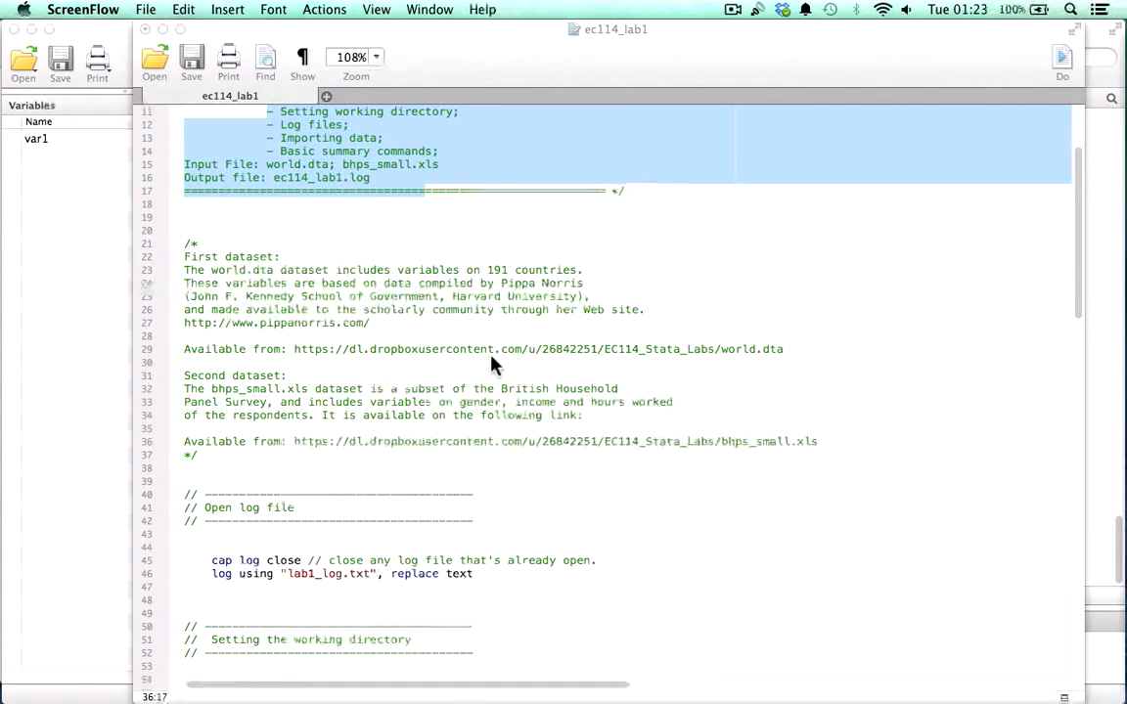
scroll(490, 365, "down", 5)
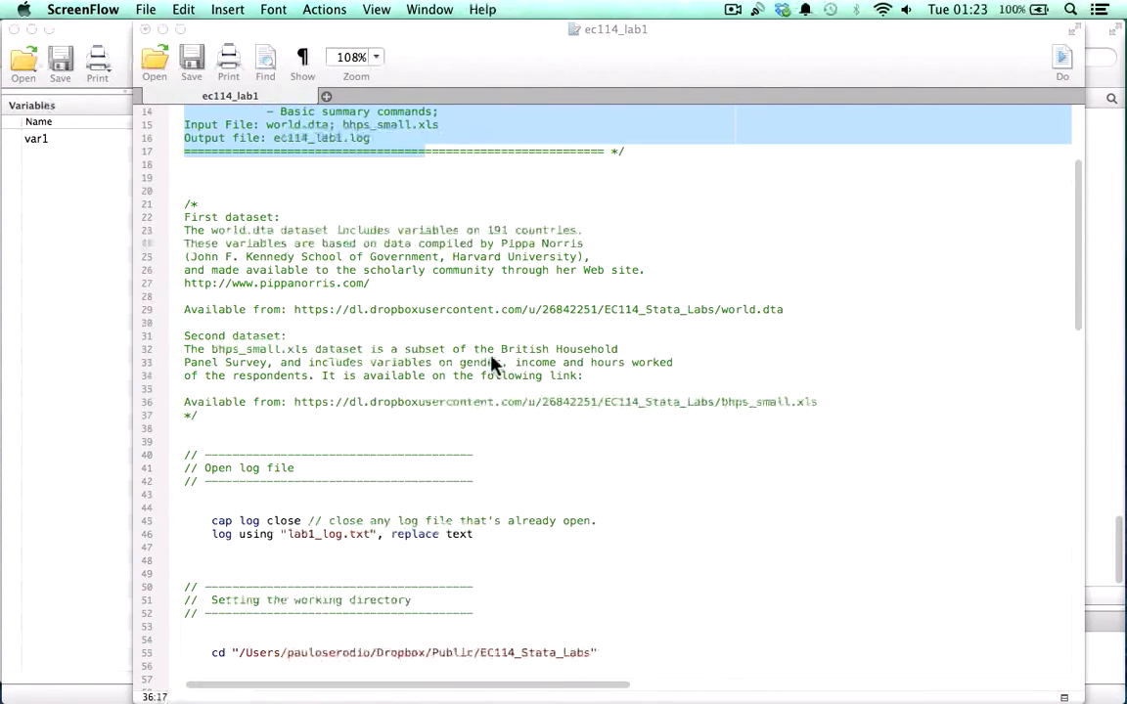
scroll(492, 361, "down", 10)
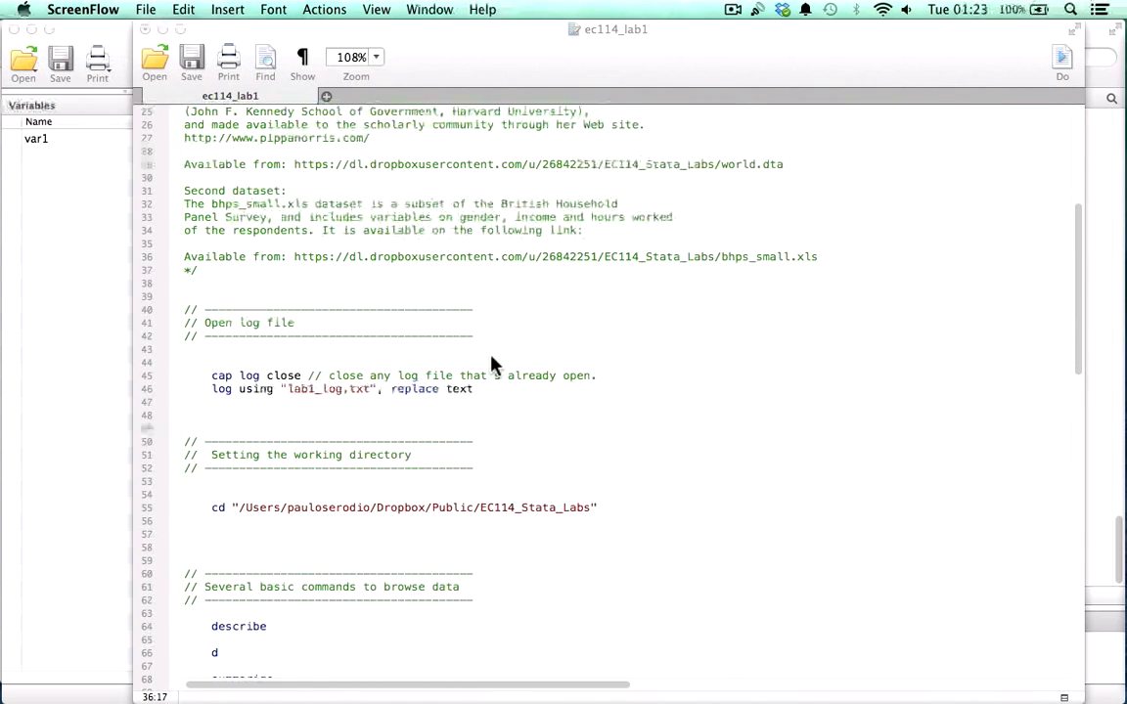
scroll(492, 363, "down", 10)
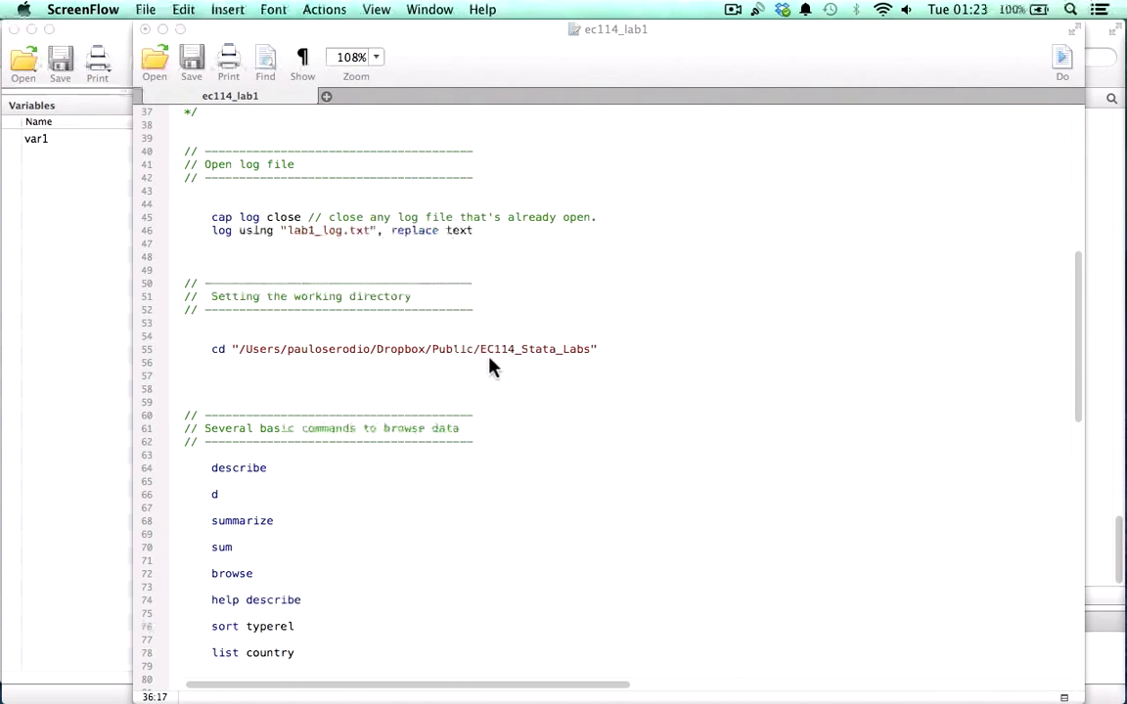
scroll(284, 344, "down", 2)
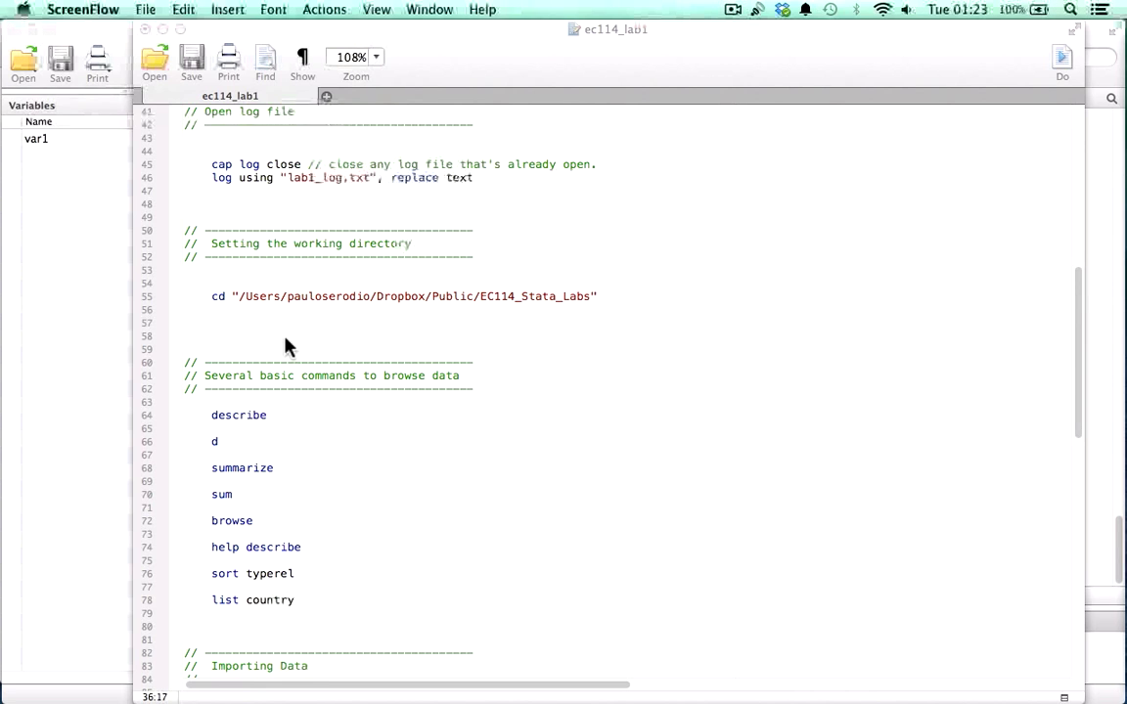
left_click(247, 302)
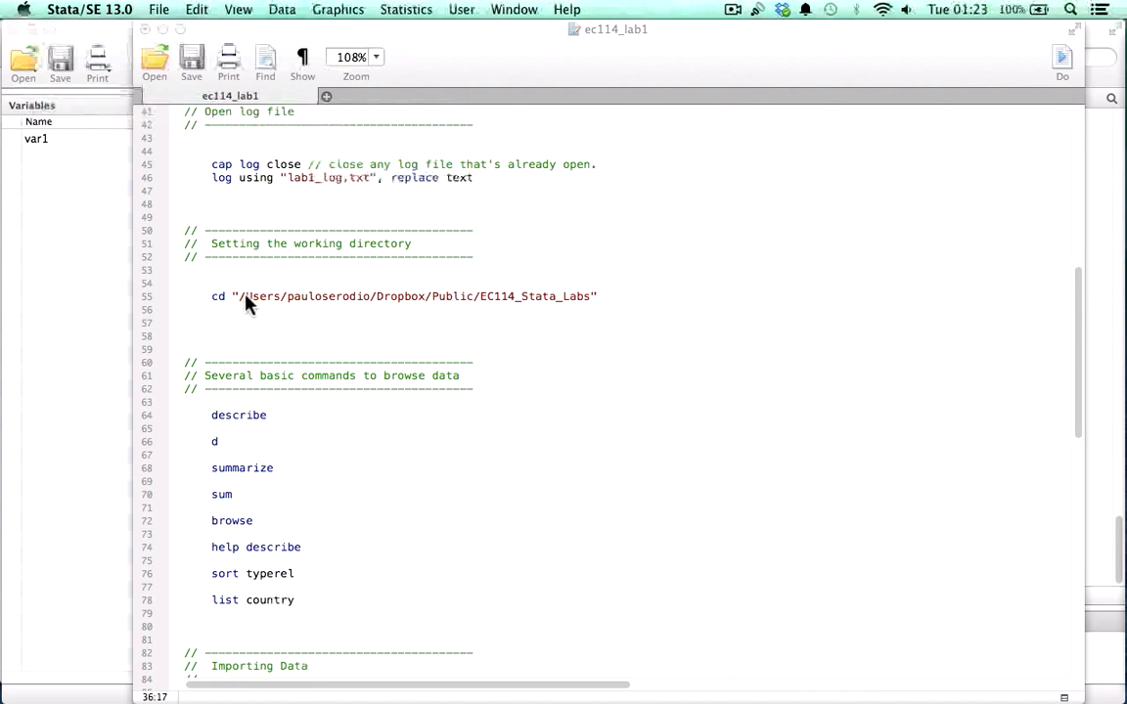
left_click_drag(211, 296, 234, 299)
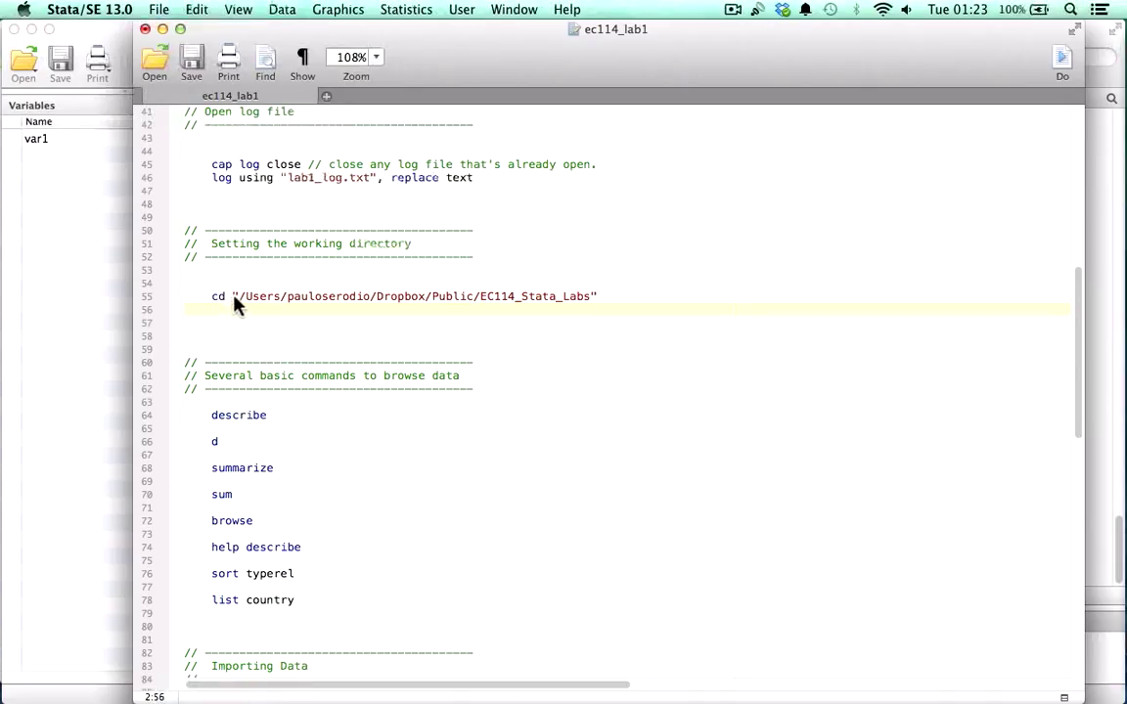
left_click_drag(234, 299, 441, 297)
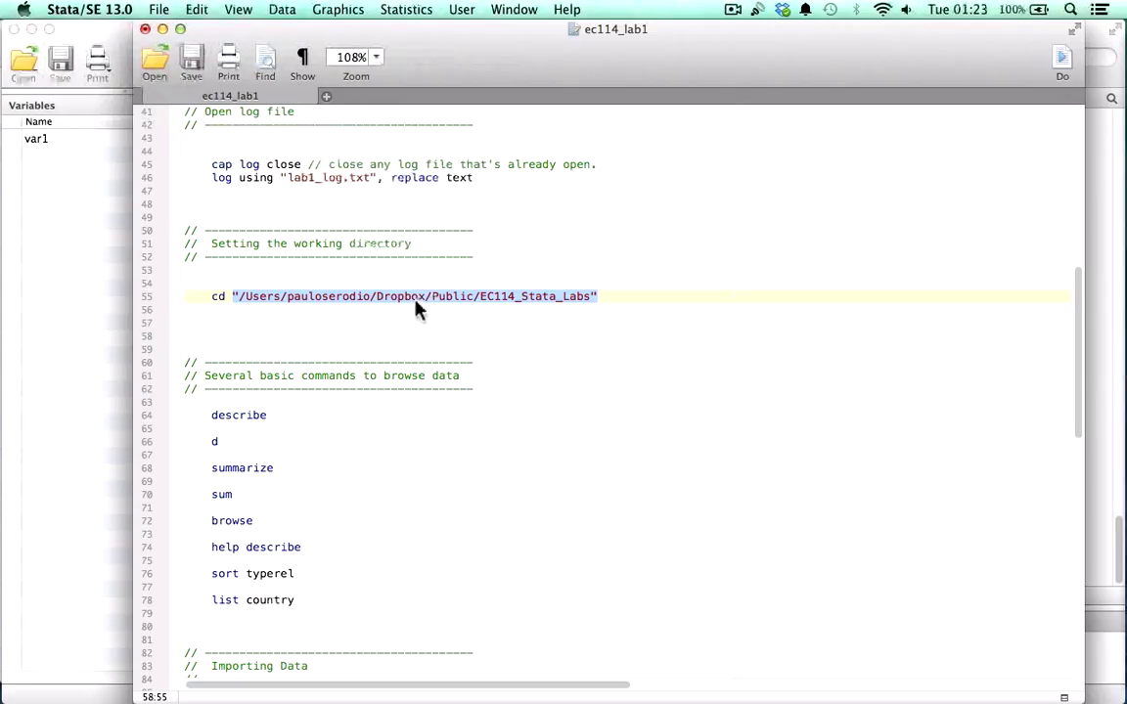
Step: Highlight the EC114_Stata_Labs folder name in the cd command, and the path inside the quotation marks
left_click(372, 297)
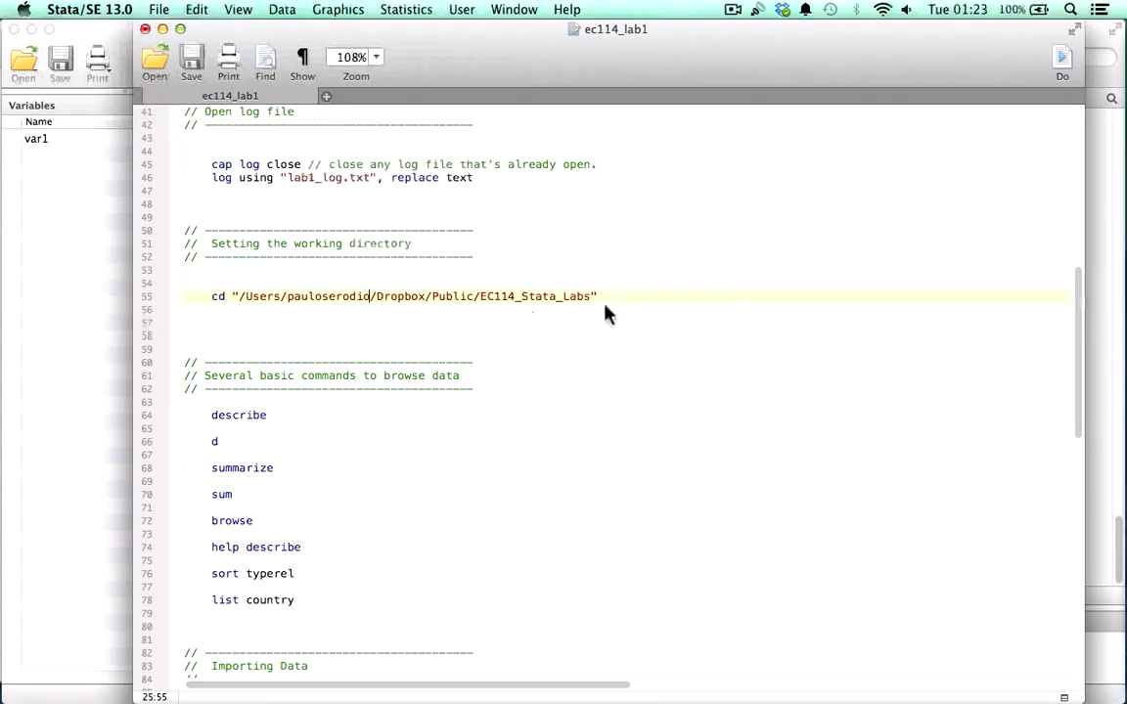
double_click(500, 296)
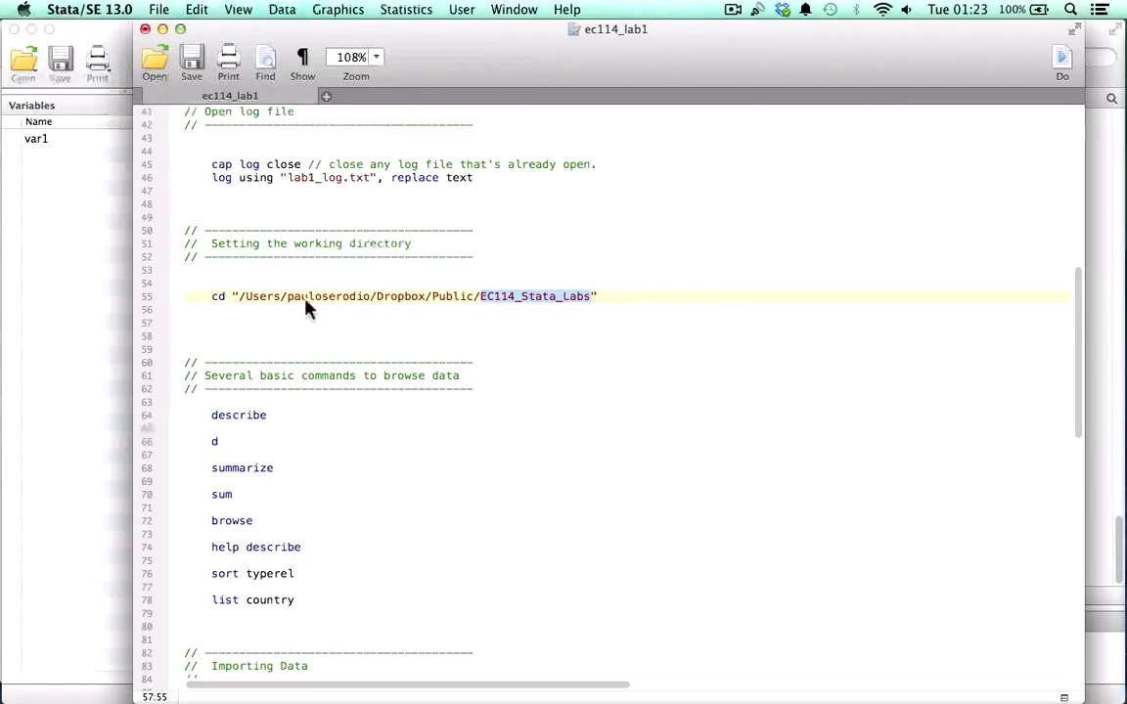
left_click(256, 300)
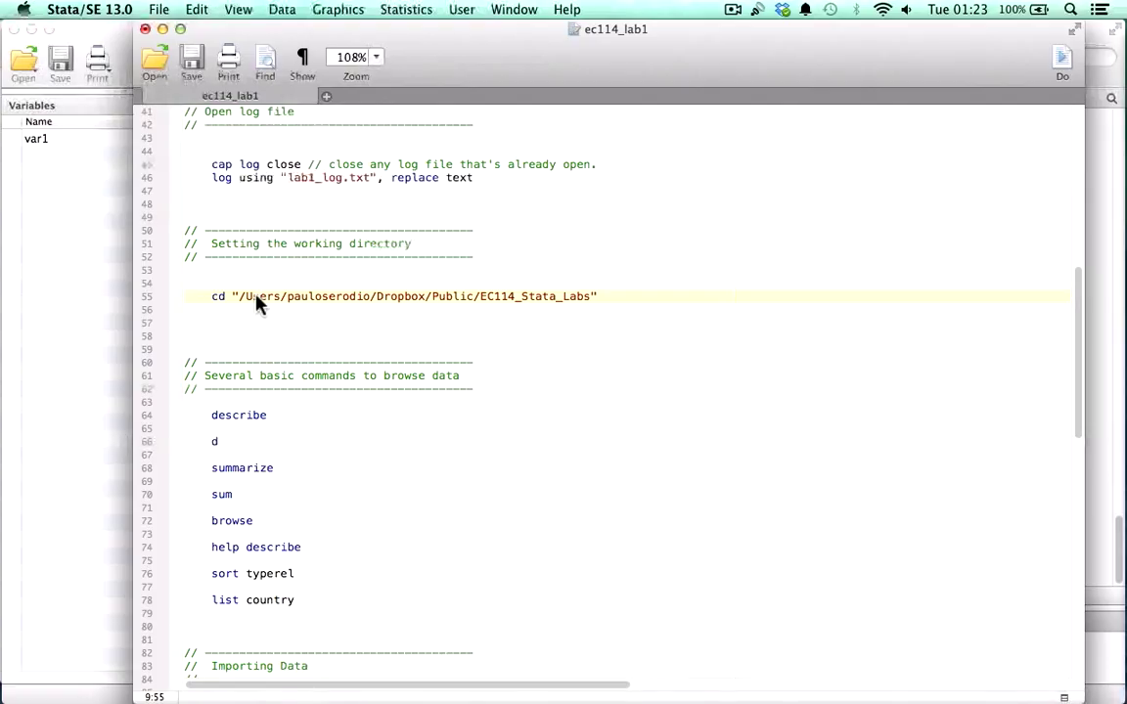
left_click_drag(240, 298, 582, 306)
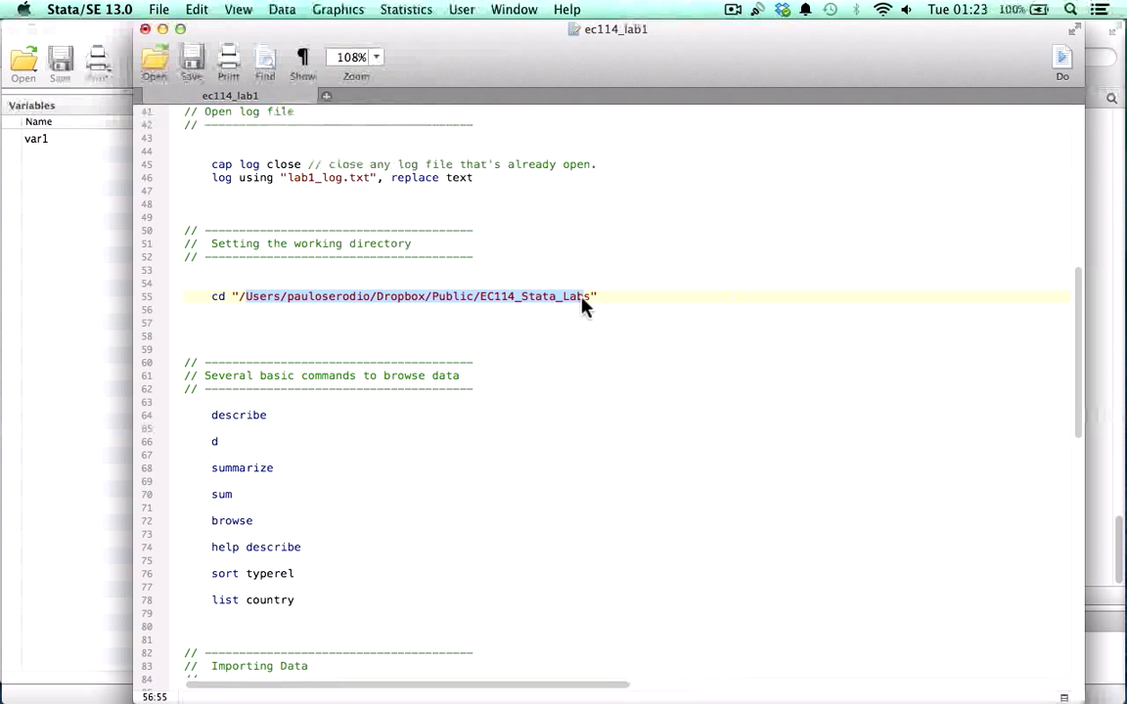
Step: Switch to the Lab 1 folder in Finder and show the file information of ec114_lab1.zip
mouse_move(1107, 128)
left_click(1107, 53)
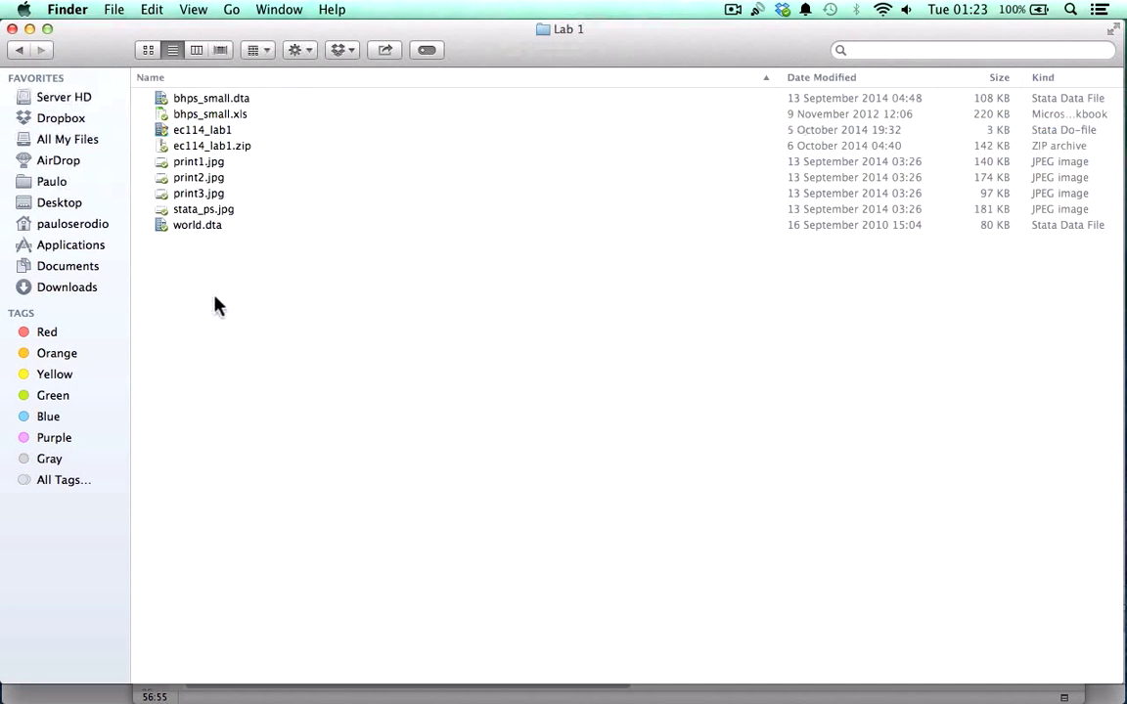
left_click_drag(214, 304, 210, 93)
left_click(251, 299)
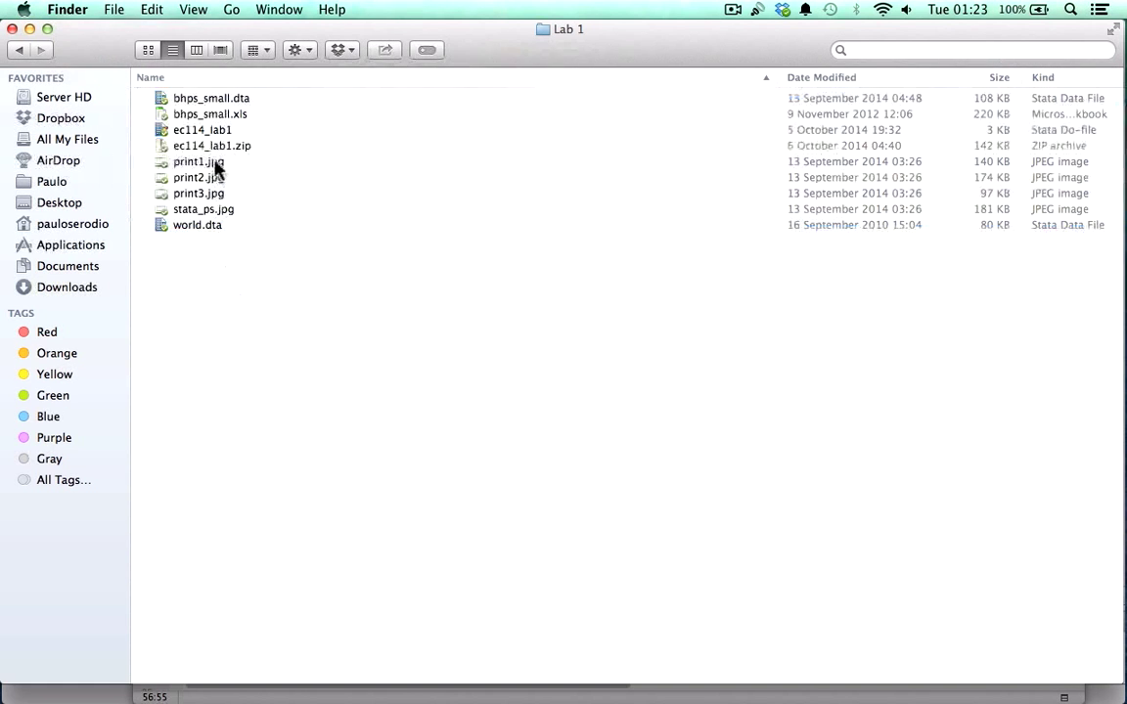
right_click(214, 147)
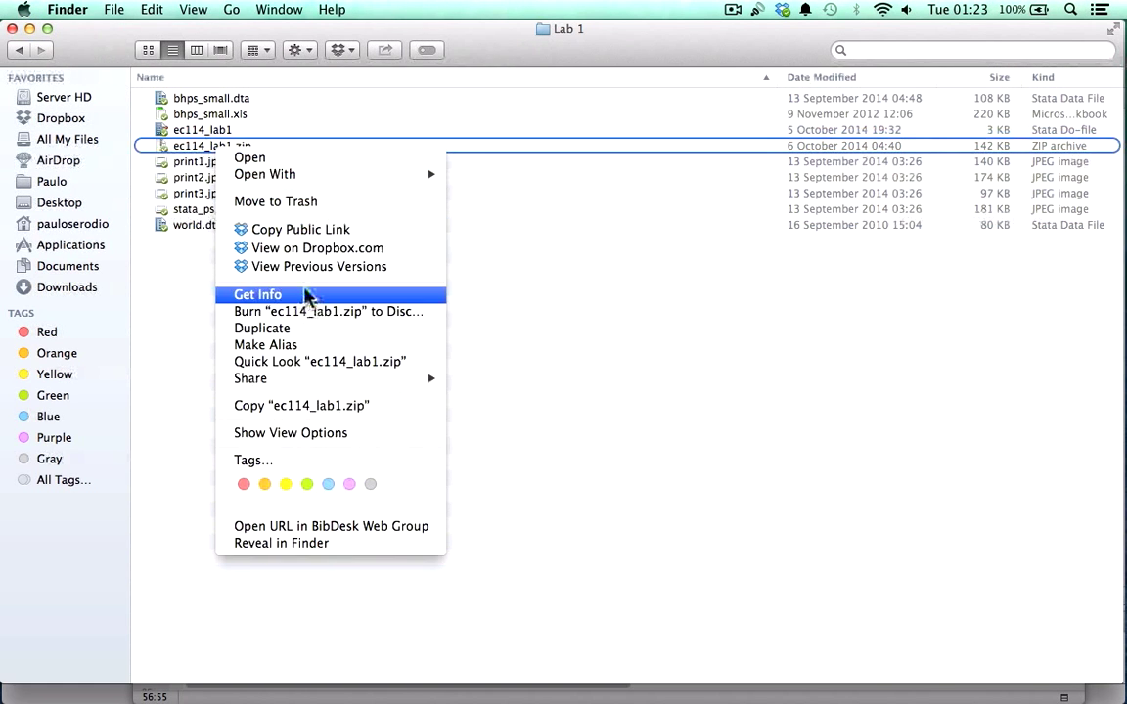
left_click(305, 295)
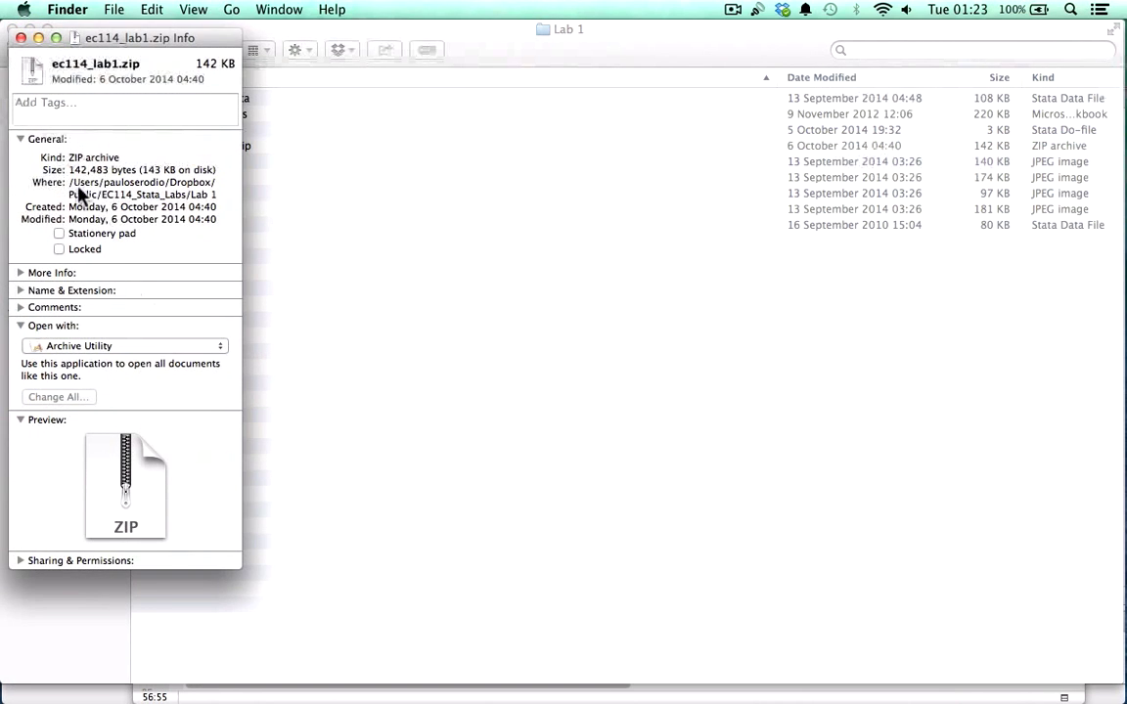
Step: Copy the folder path from the zip file's Where entry, close its information window and return to Stata
left_click_drag(68, 187, 262, 262)
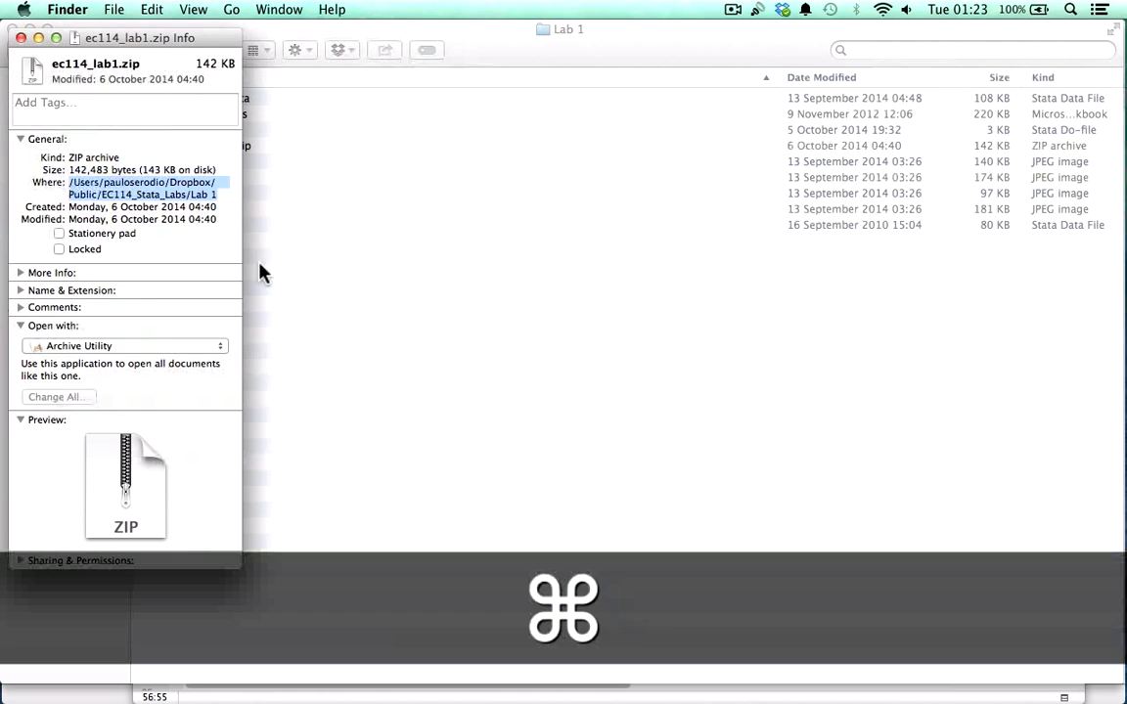
key("super+c")
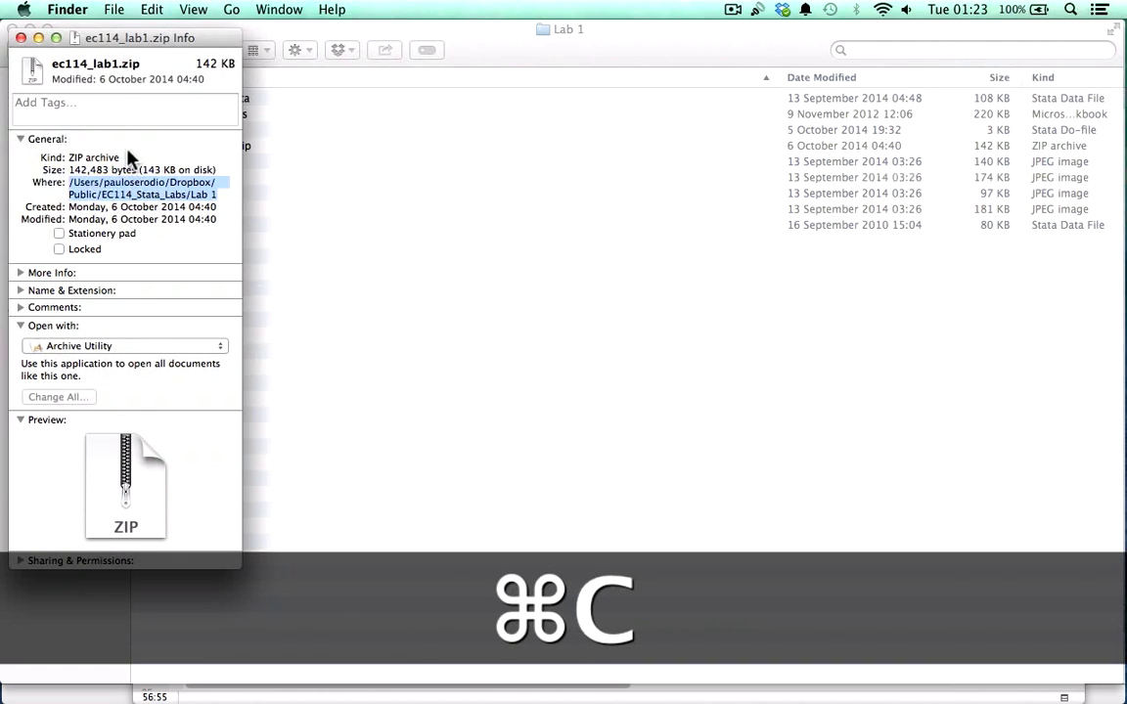
left_click(20, 37)
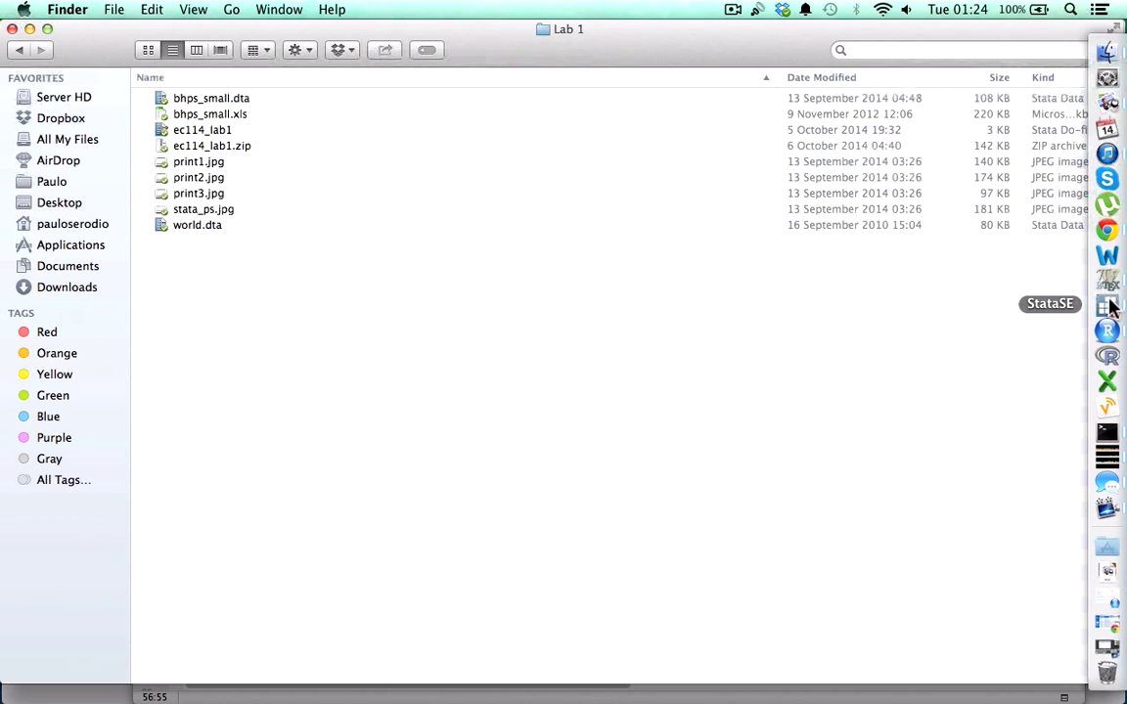
left_click(1037, 278)
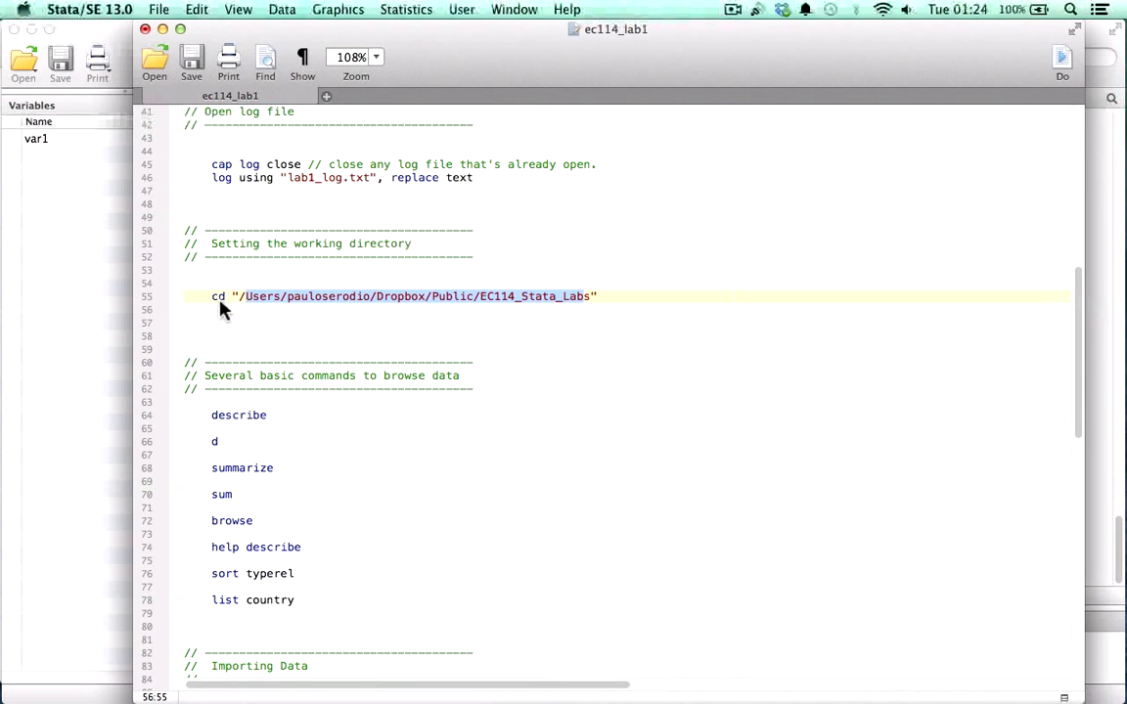
Step: Switch to Preview and go from stata_ps.jpg to print1.jpg, the screenshot of a file's context menu in Windows
key("super+Tab")
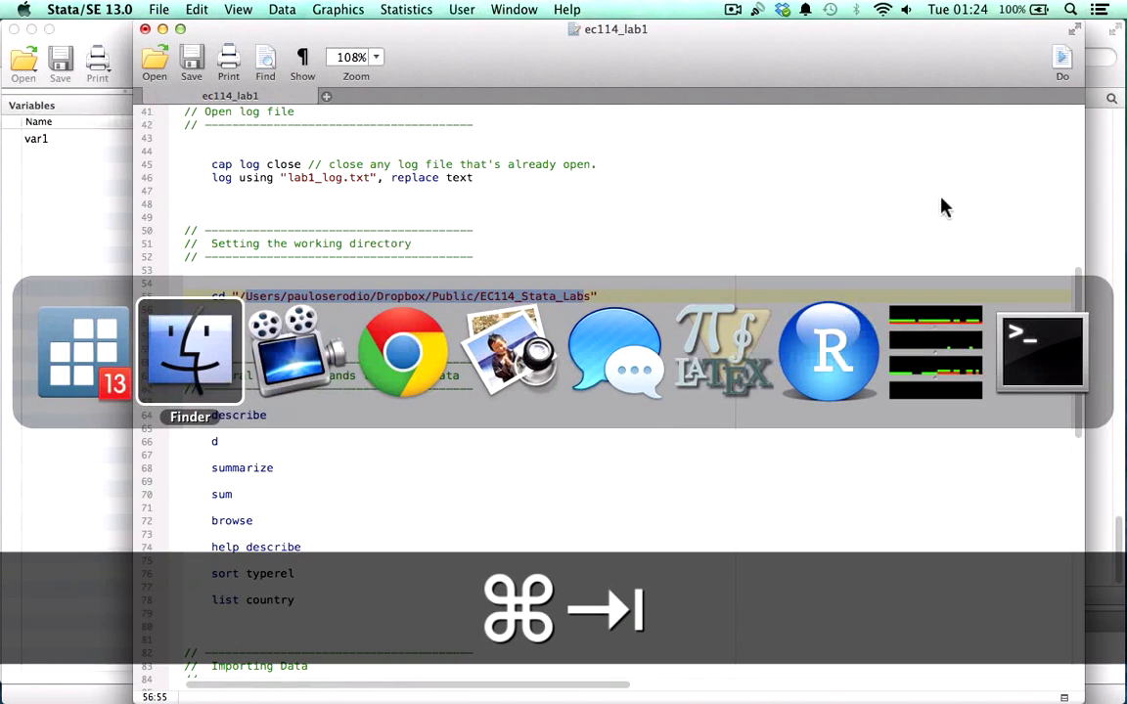
key("super+Tab")
key("super+Tab")
key("super+Tab")
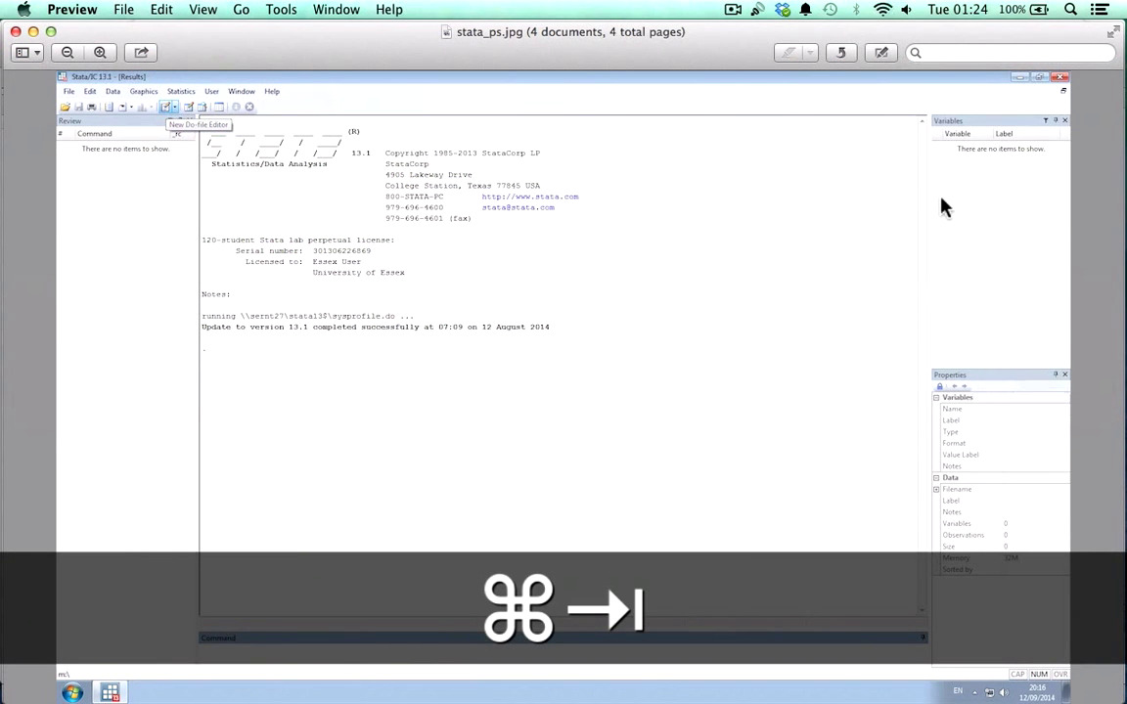
key("Down")
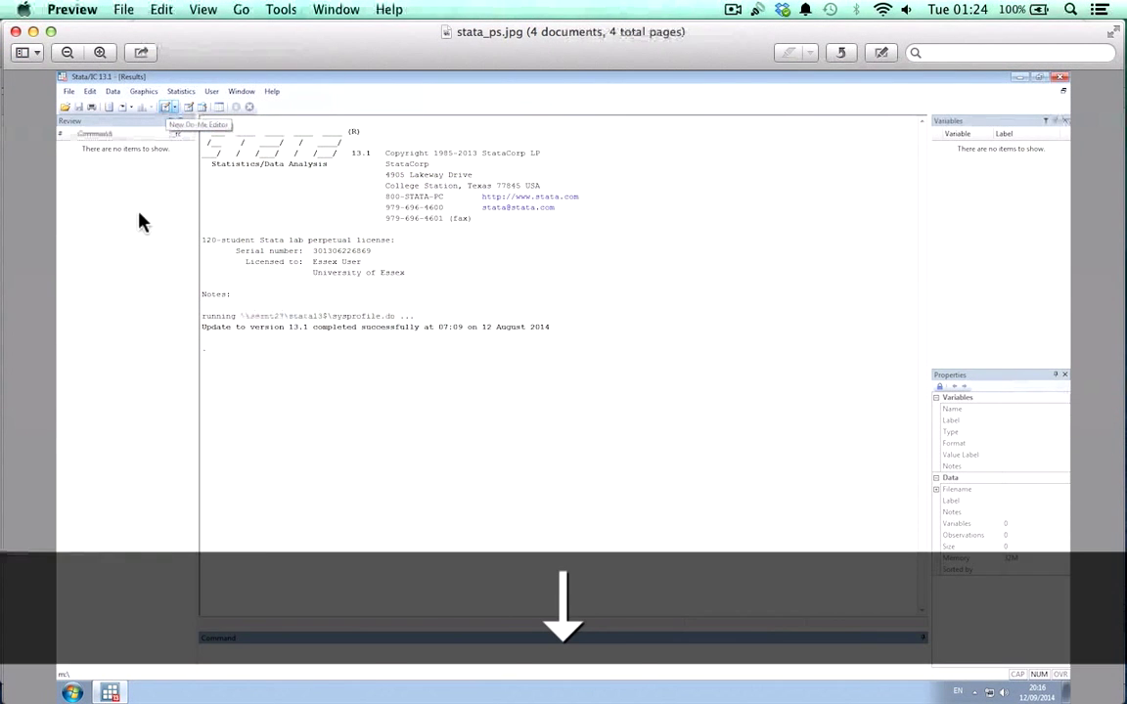
key("Down")
key("Up")
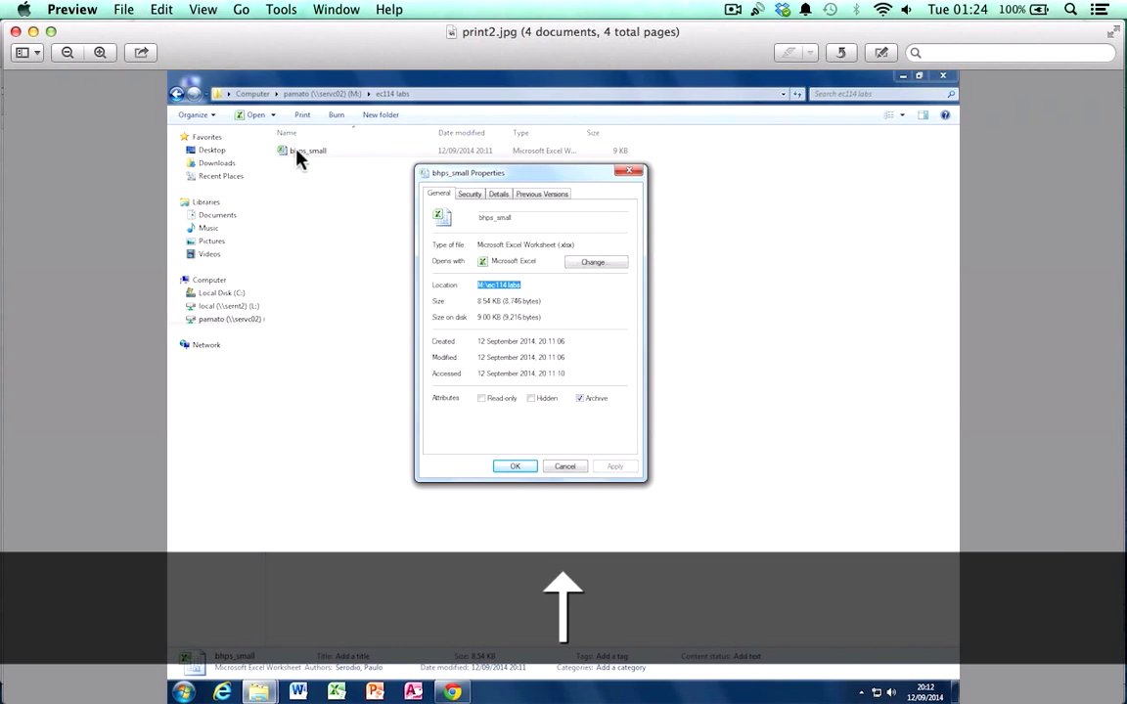
key("Up")
key("Down")
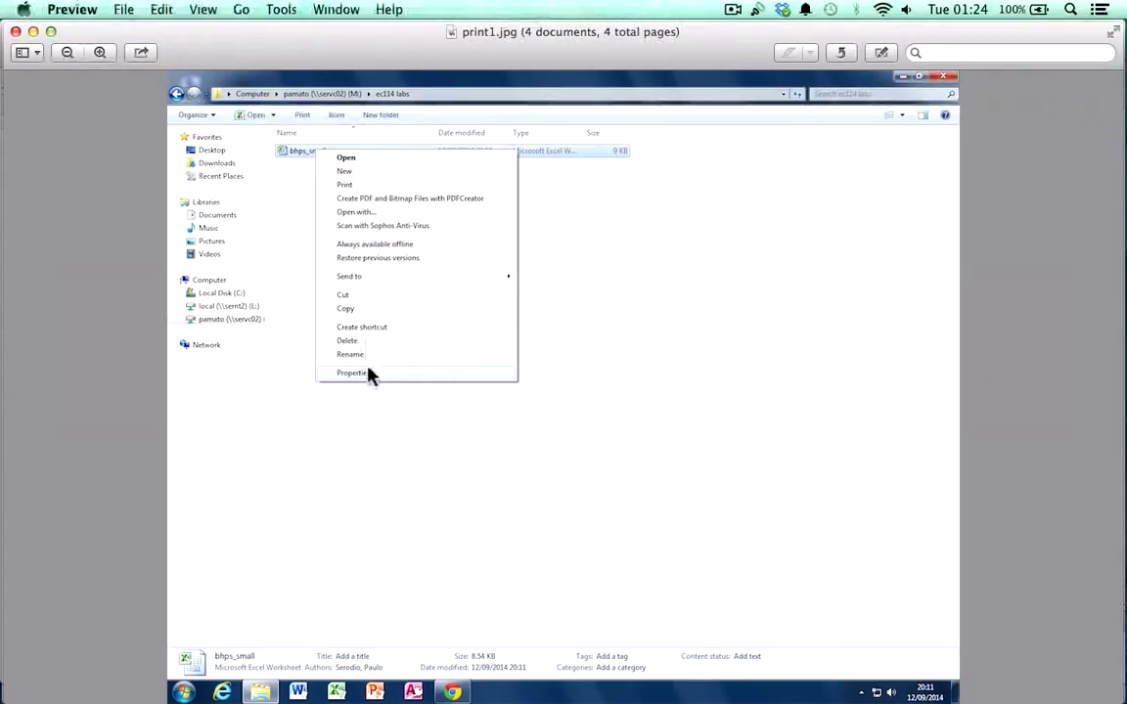
Step: Examine print2.jpg and print3.jpg for the two ways of finding a folder's path in Windows
key("Down")
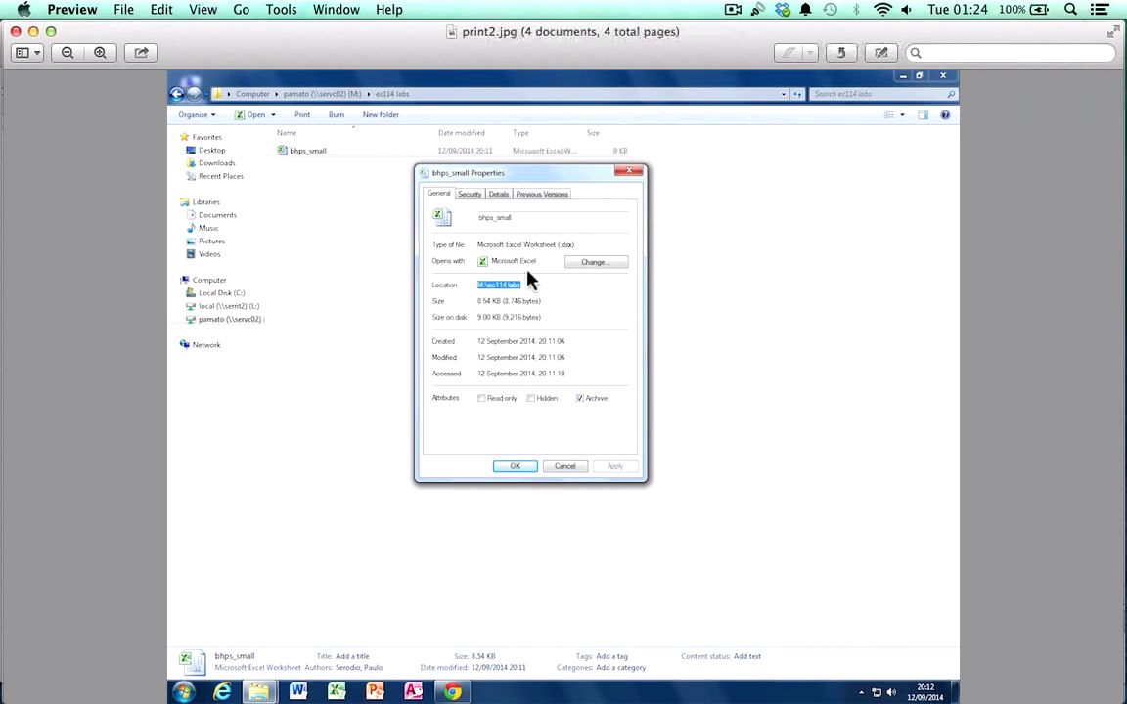
key("Down")
key("Up")
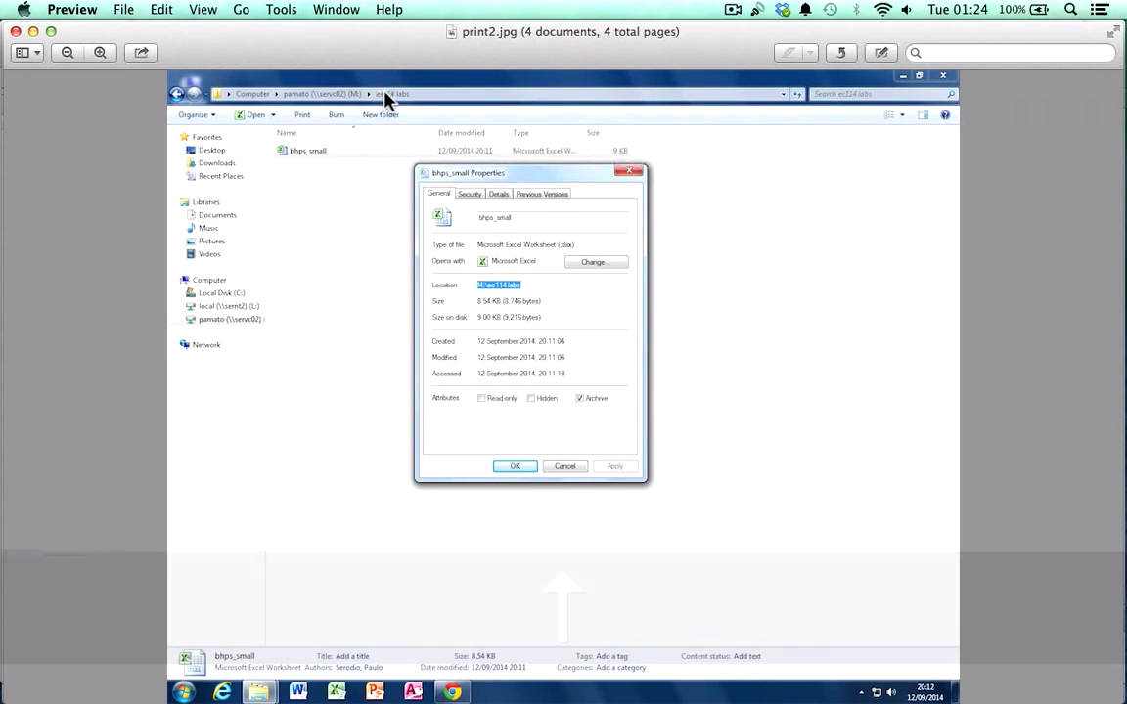
key("Down")
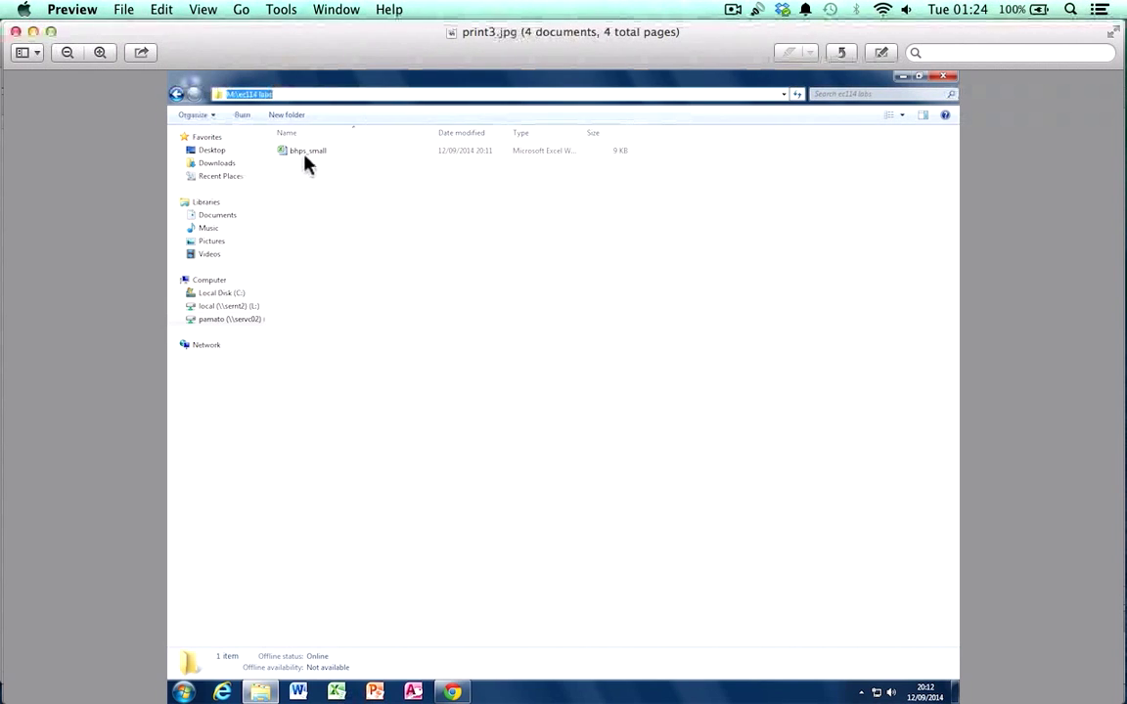
Step: Switch back to Stata, move the Do-file Editor aside to uncover the Results window, and run only the cd line
left_click(1107, 307)
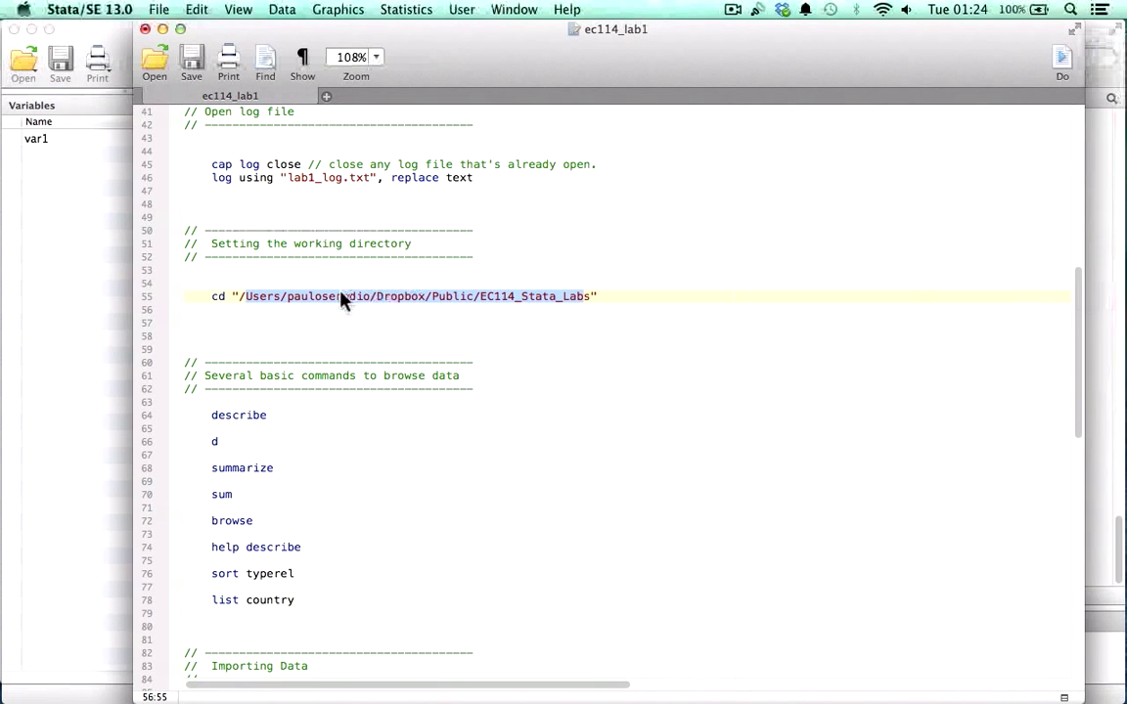
left_click(323, 296)
left_click_drag(205, 300, 608, 297)
left_click_drag(418, 51, 601, 39)
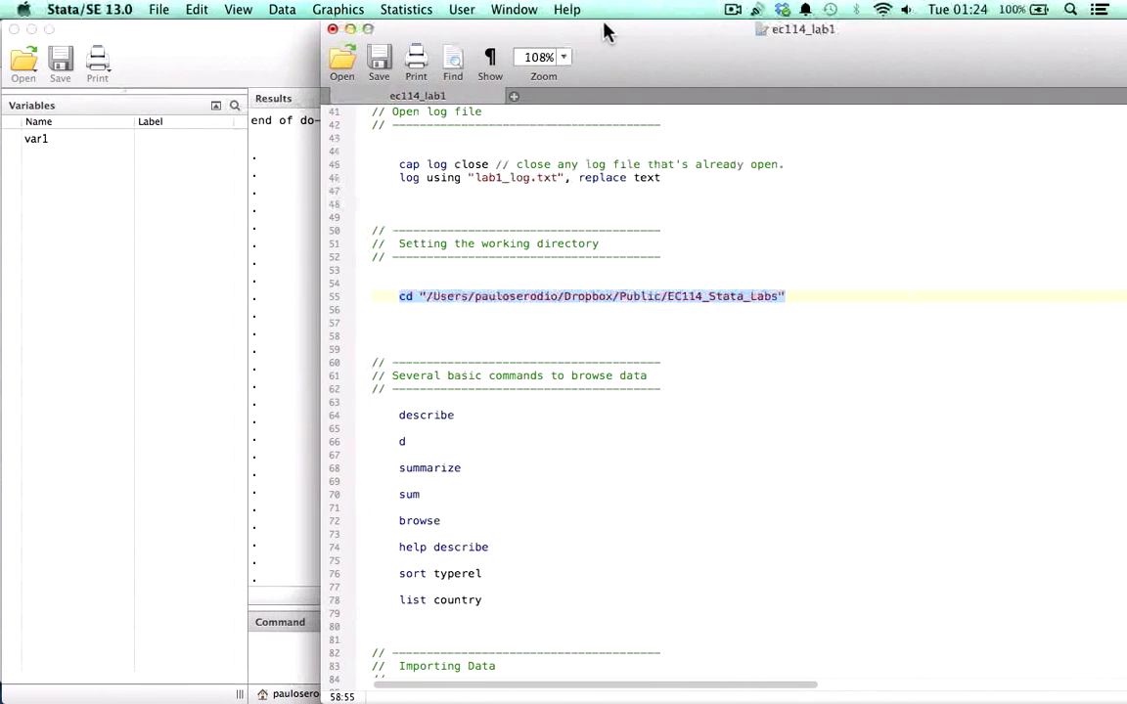
key("super+shift+d")
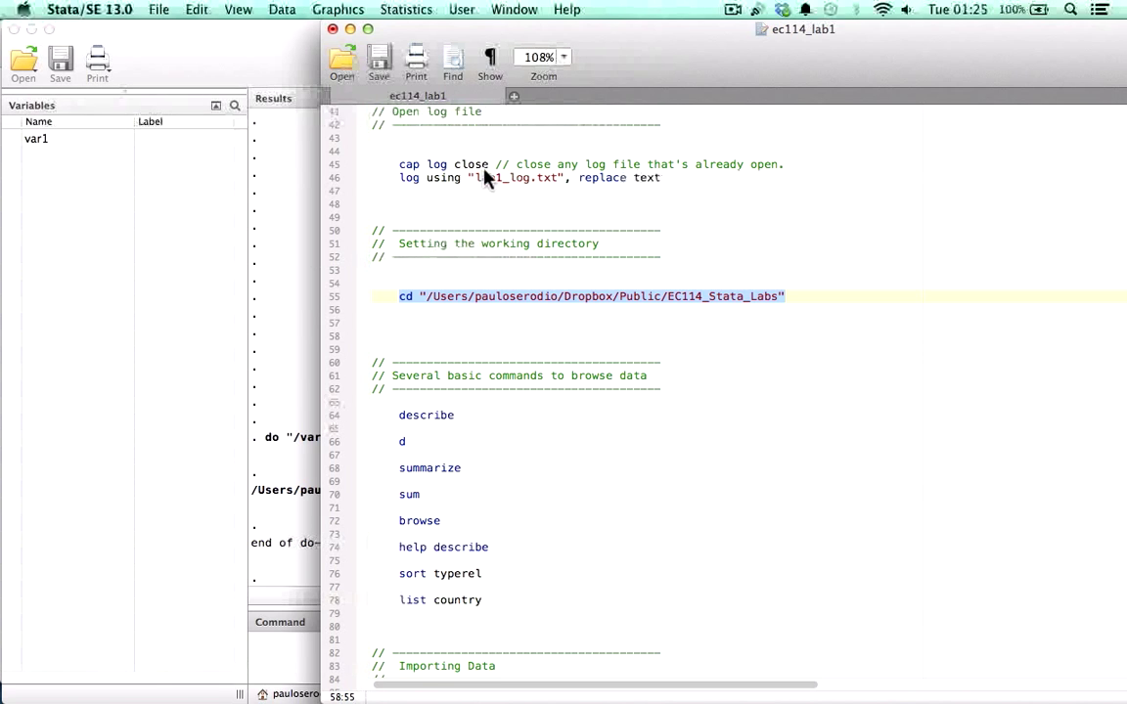
Step: Return to the Do-file Editor, run only the cap log close command, and move the editor aside to uncover more of the Results
left_click_drag(399, 167, 536, 195)
left_click(536, 196)
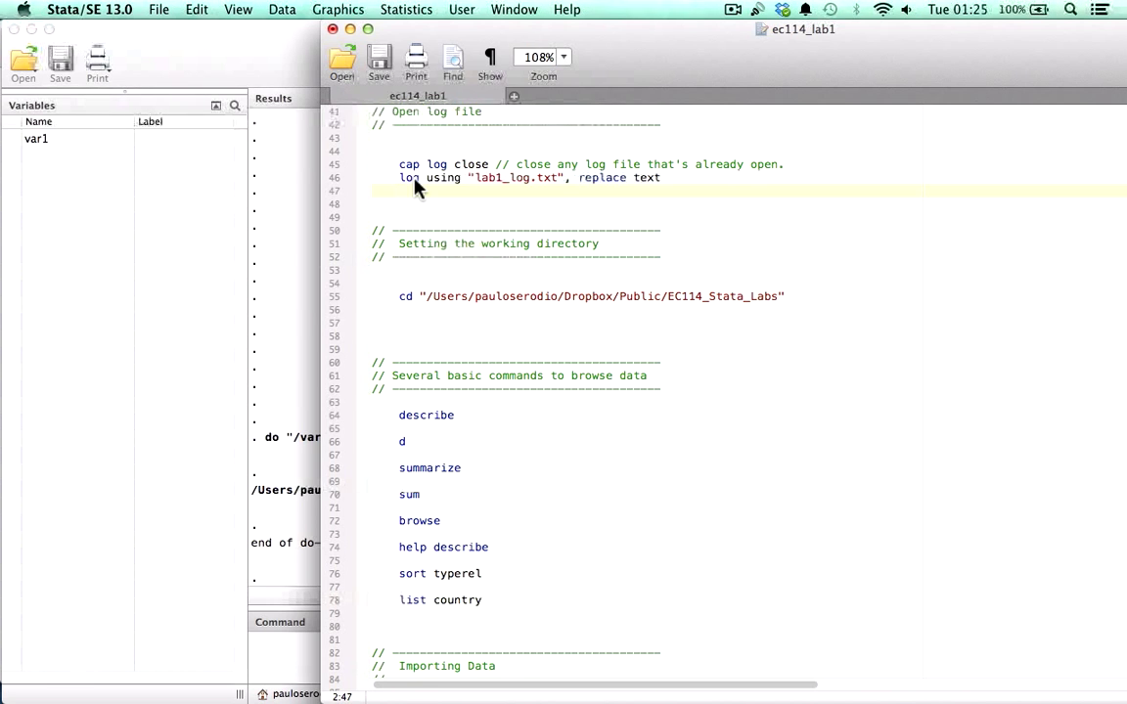
left_click(294, 207)
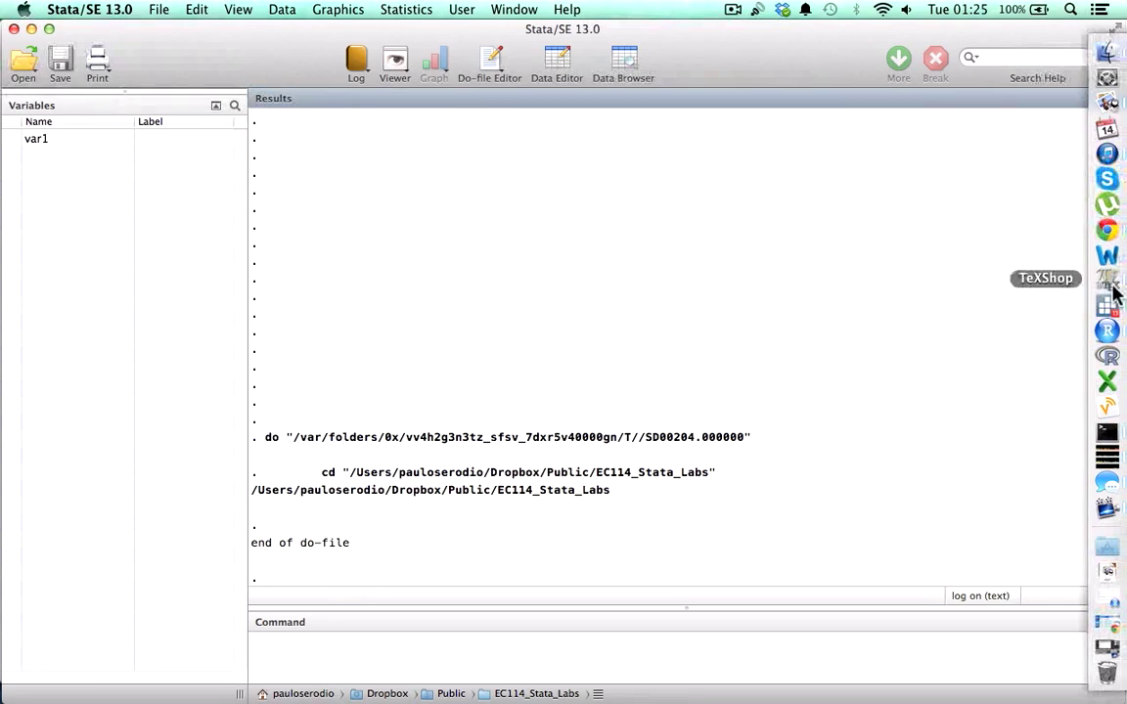
key("ctrl+Up")
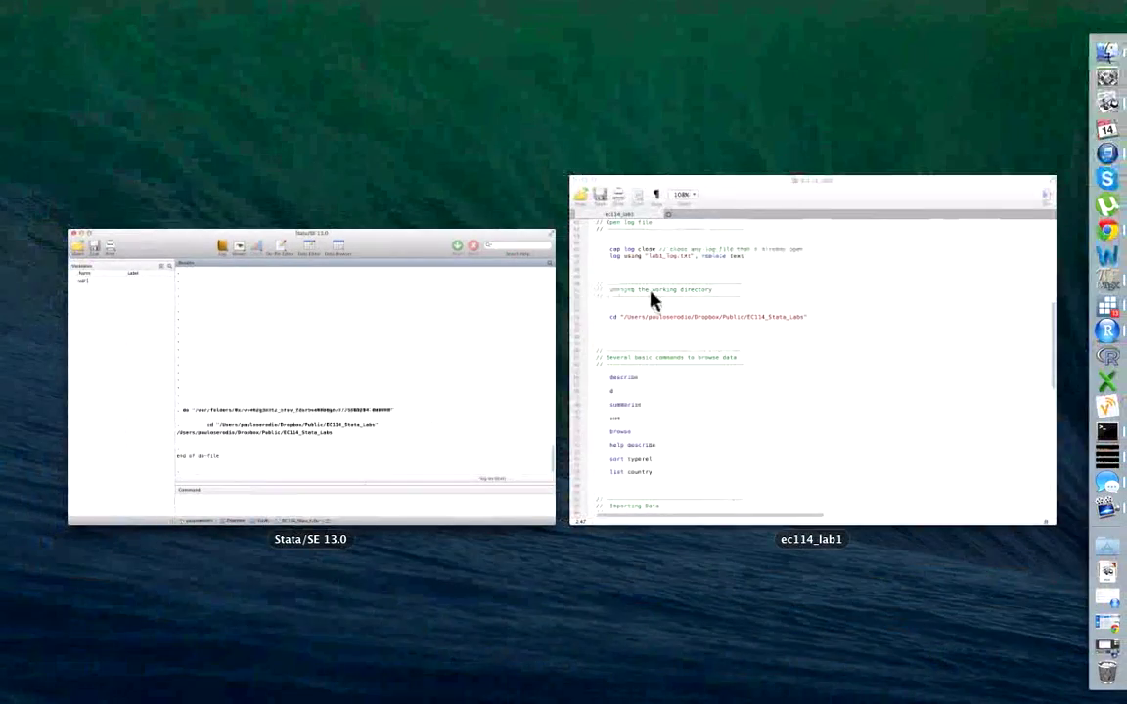
left_click(651, 296)
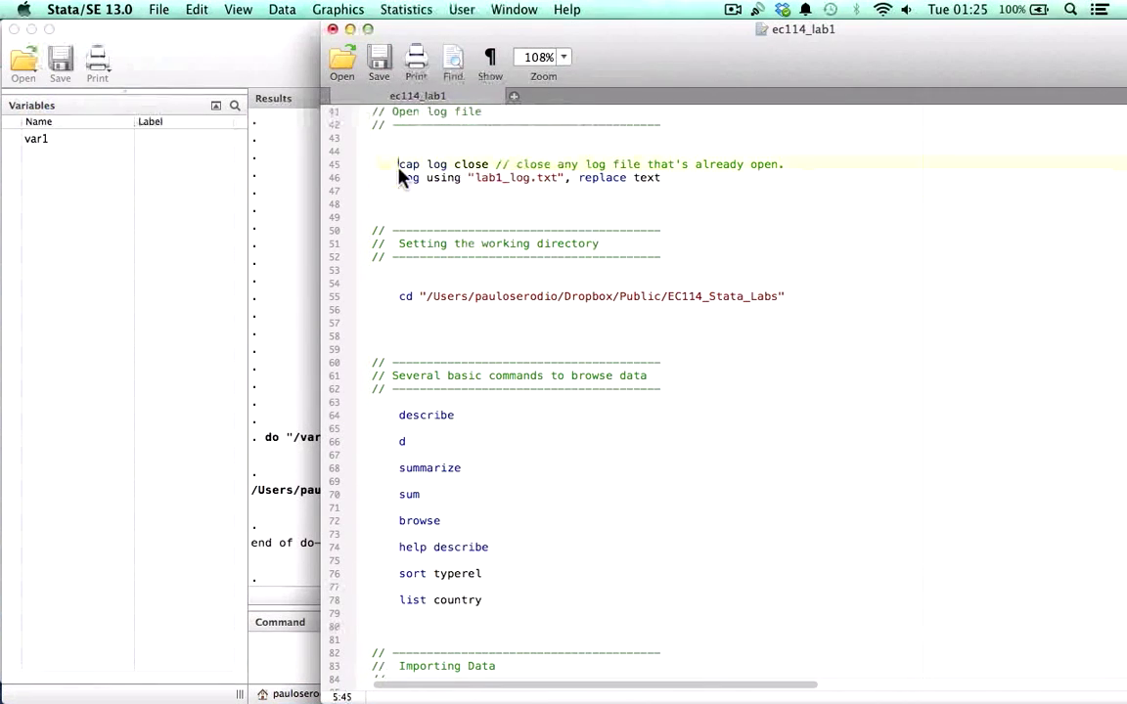
left_click_drag(400, 165, 492, 168)
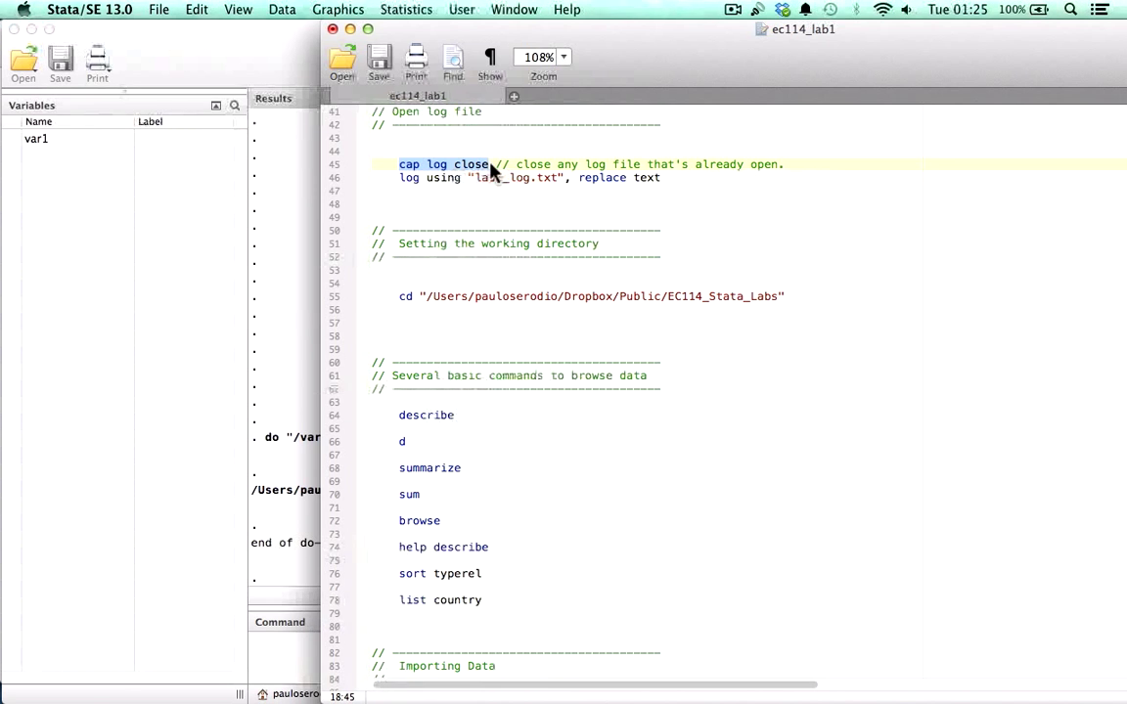
key("super+shift+d")
left_click_drag(423, 41, 474, 41)
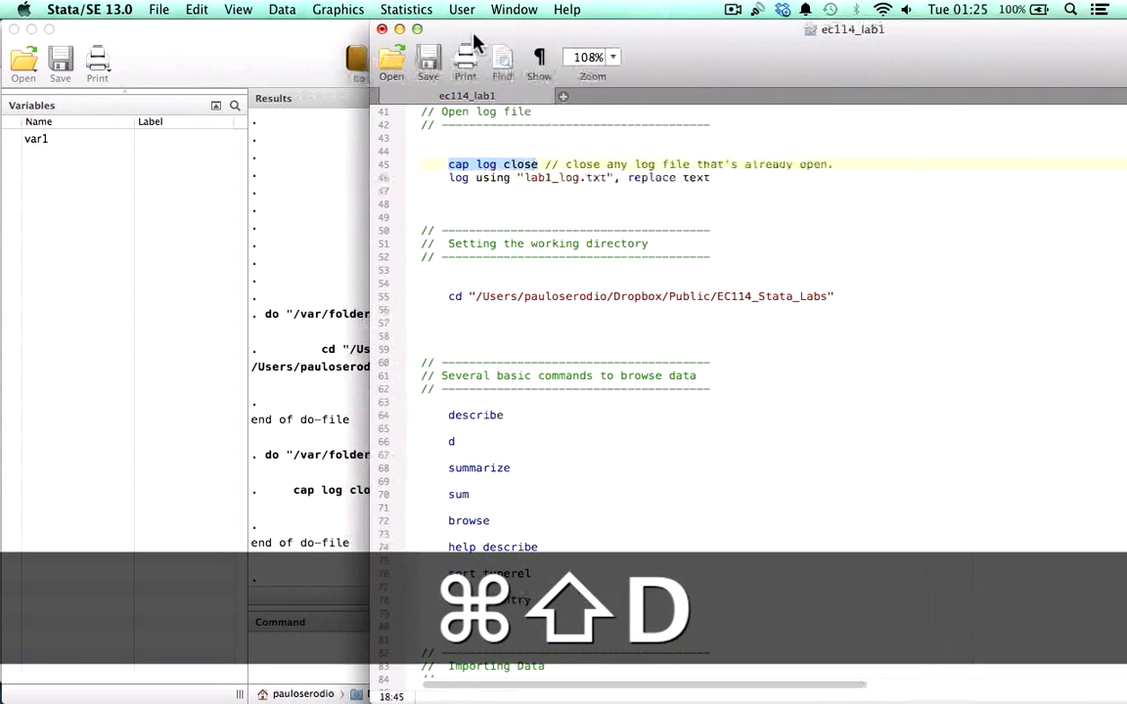
Step: Review the parts of the log using line and run only that line to open lab1_log.txt with the replace and text options
left_click_drag(451, 179, 462, 186)
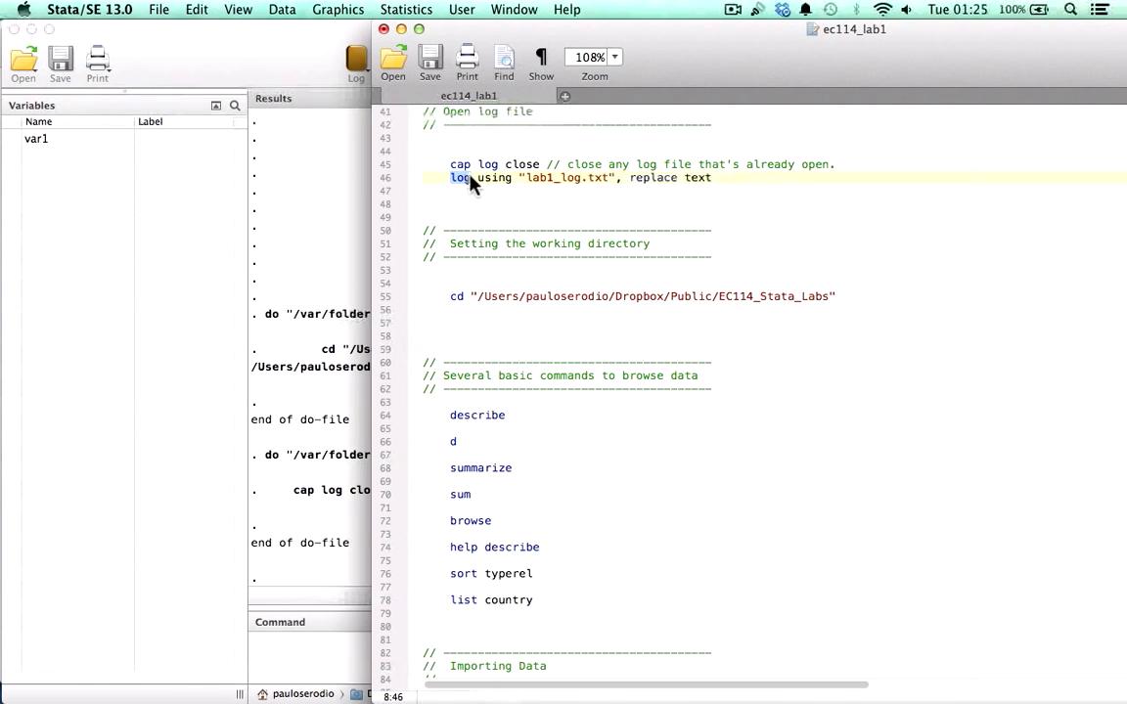
left_click(498, 185)
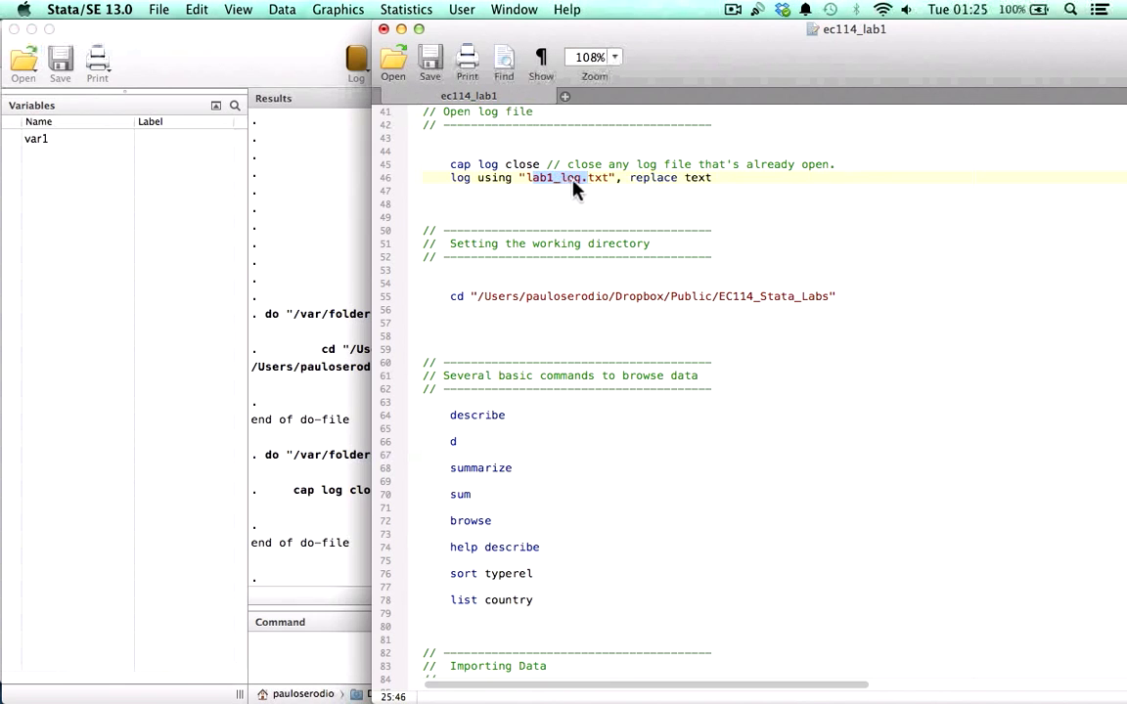
left_click(589, 179)
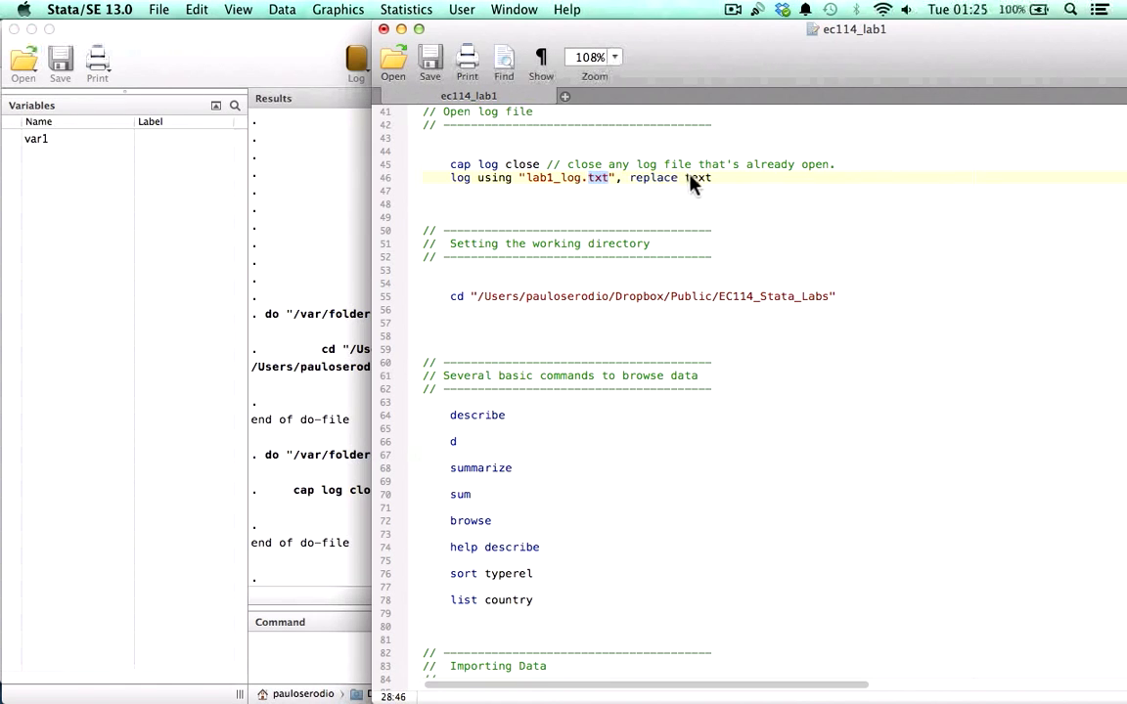
left_click_drag(686, 179, 718, 181)
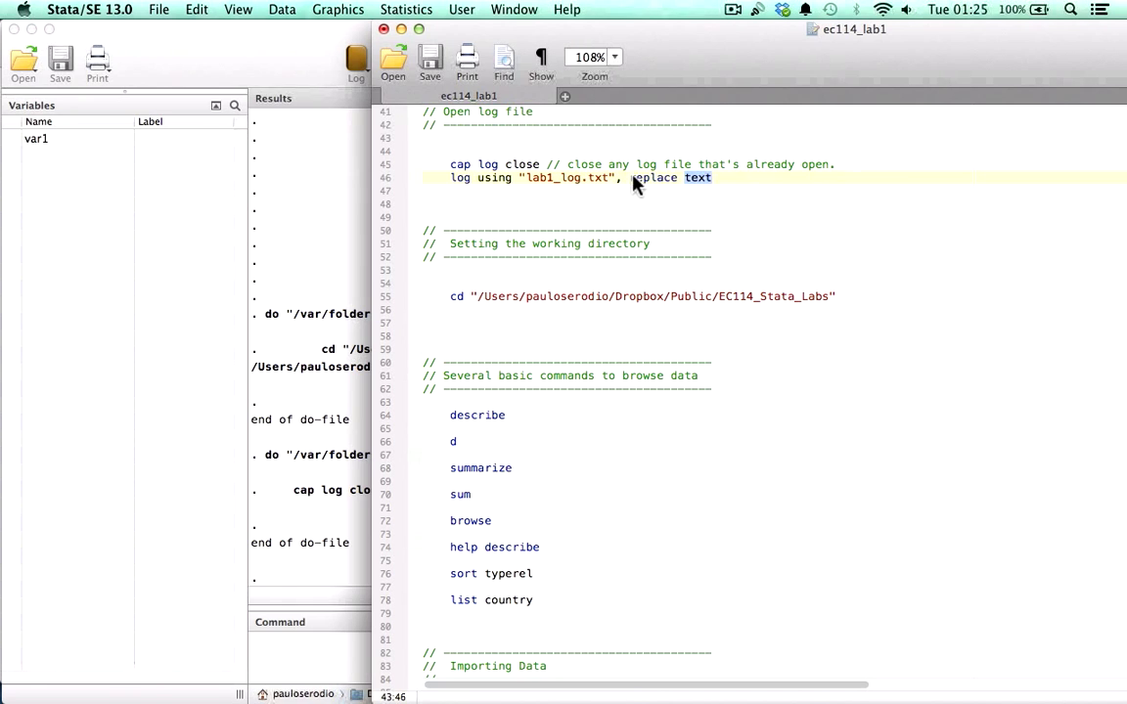
left_click_drag(630, 179, 677, 178)
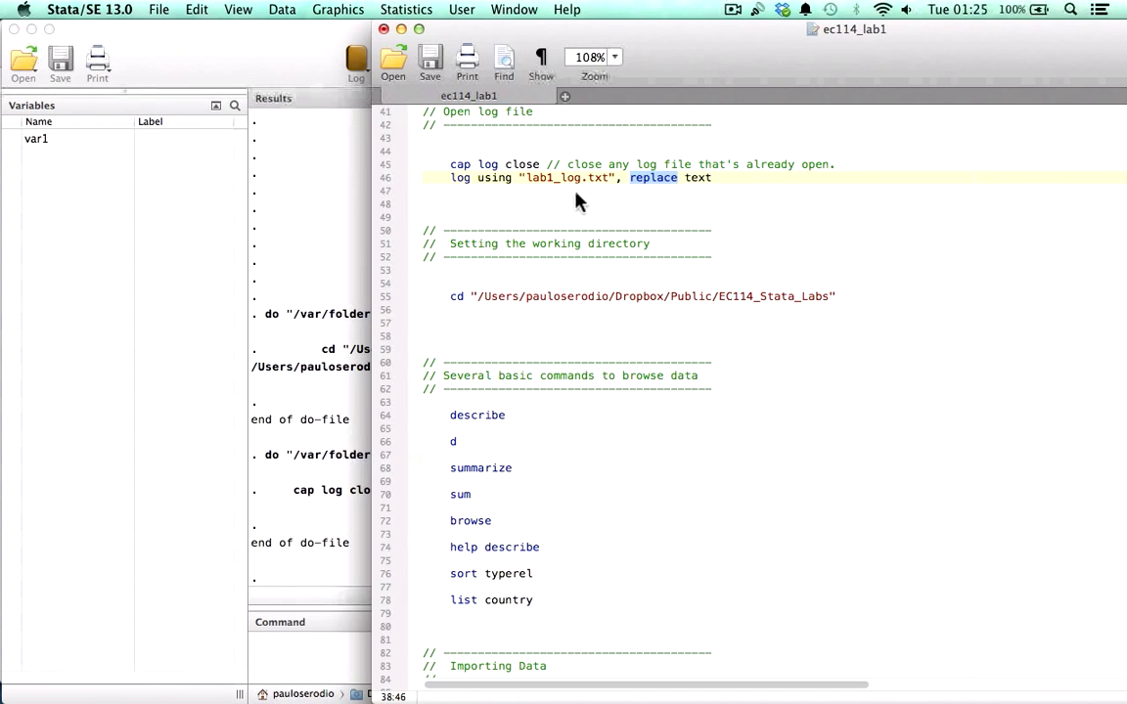
left_click_drag(453, 184, 783, 183)
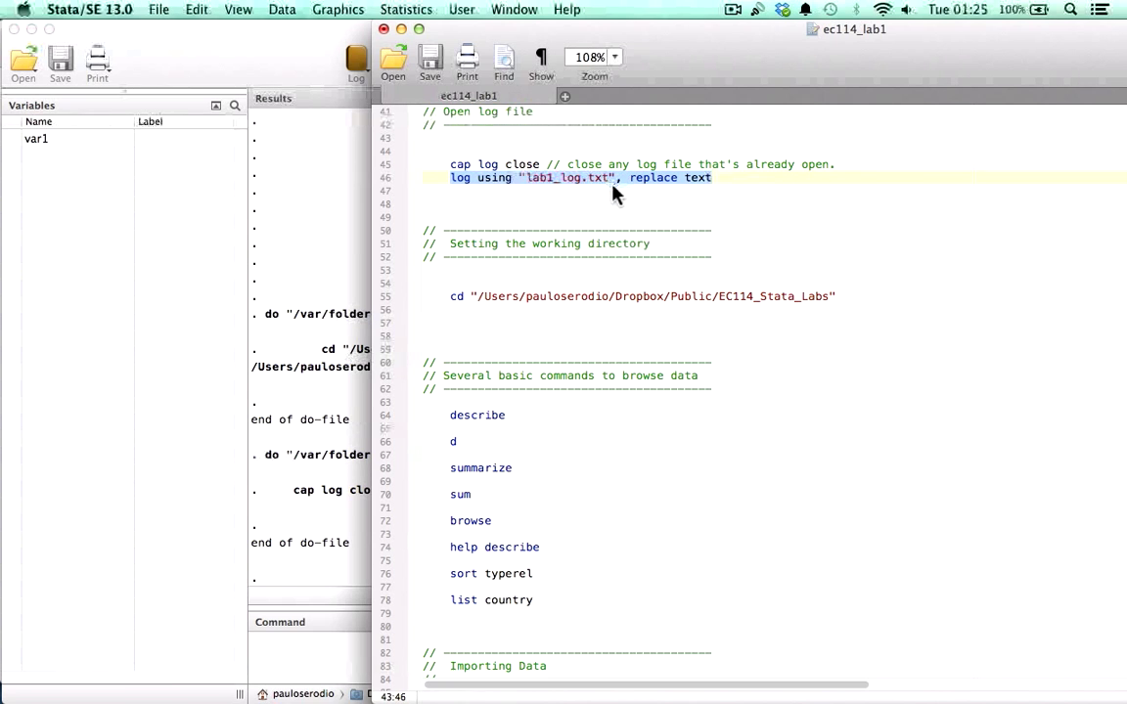
key("super+shift+d")
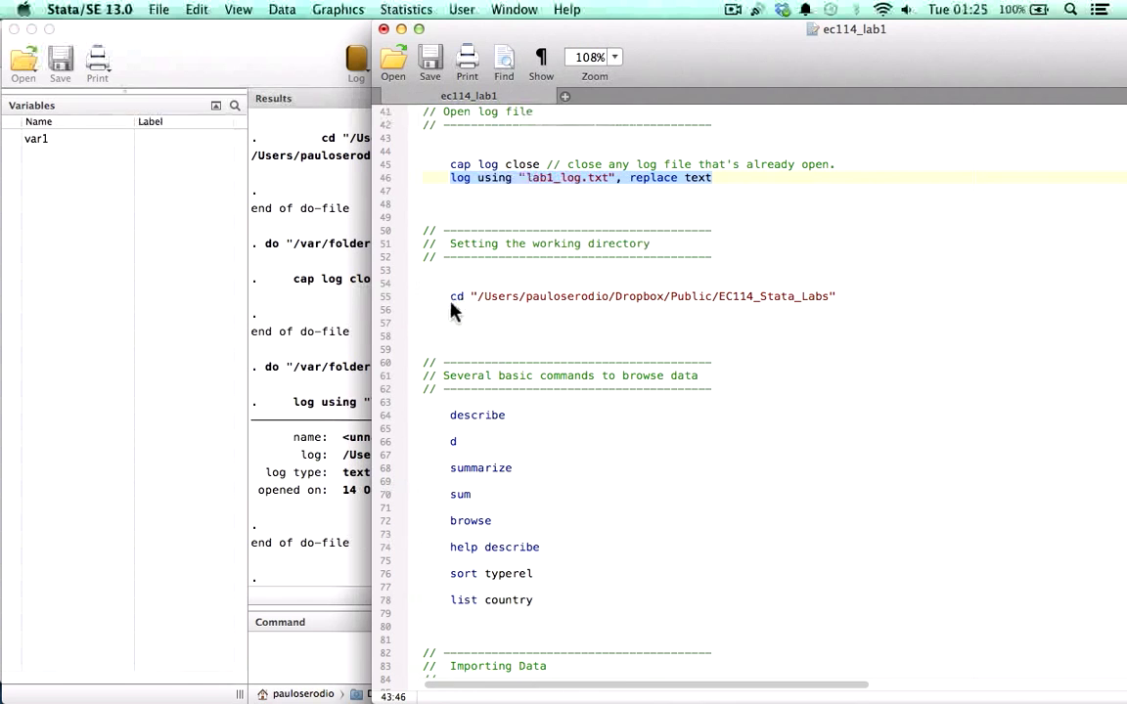
Step: Bring the main Stata window forward, add blank lines below the output, and examine the opened log's path, type and opening time
left_click_drag(450, 296, 665, 296)
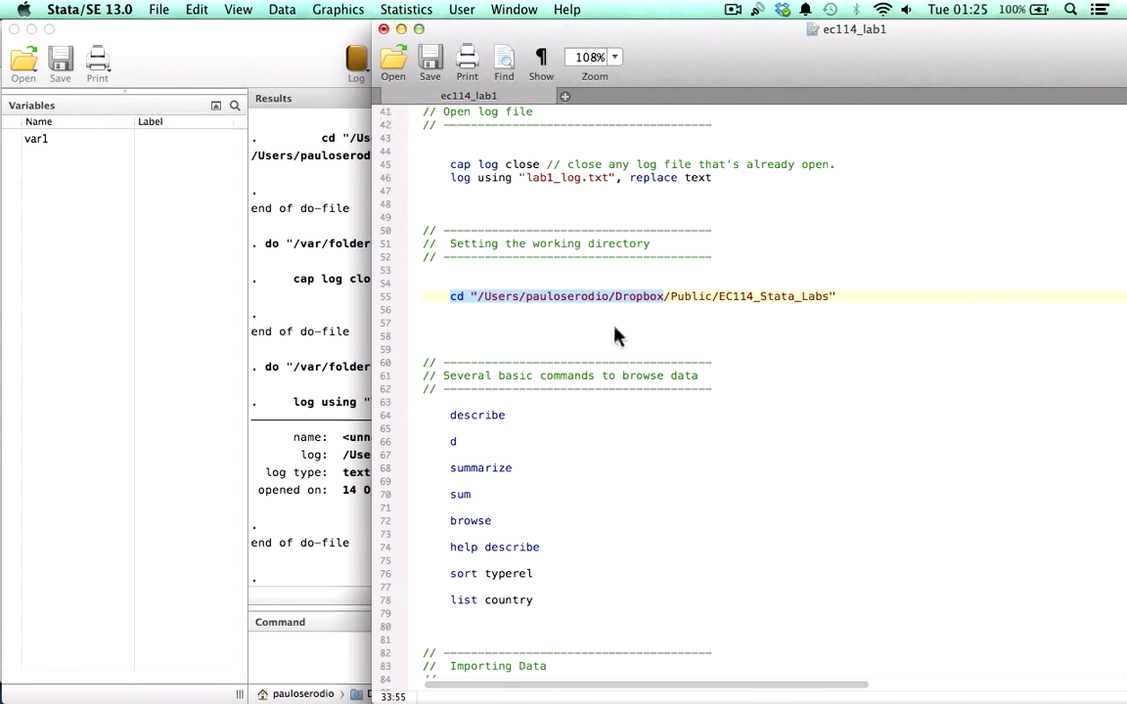
left_click(318, 436)
left_click(521, 665)
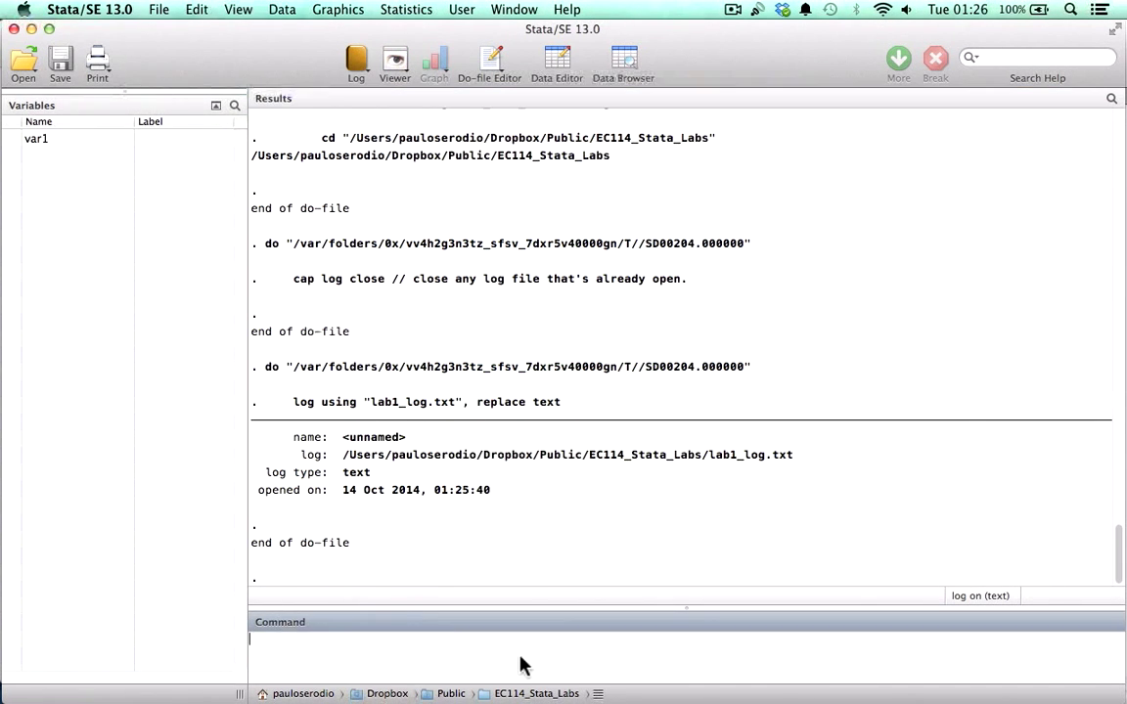
key("Return")
key("Return")
key("Return")
key("Return")
key("Return")
key("Return")
key("Return")
key("Return")
key("Return")
key("Return")
key("Return")
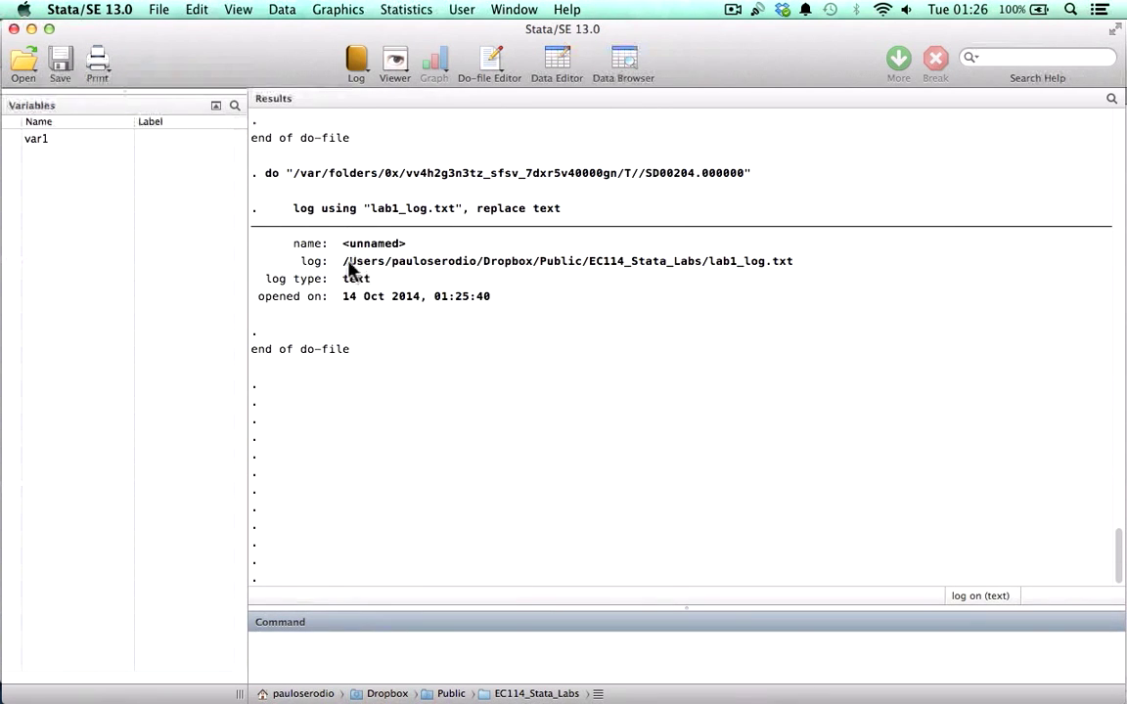
left_click_drag(700, 261, 487, 262)
left_click_drag(343, 281, 468, 296)
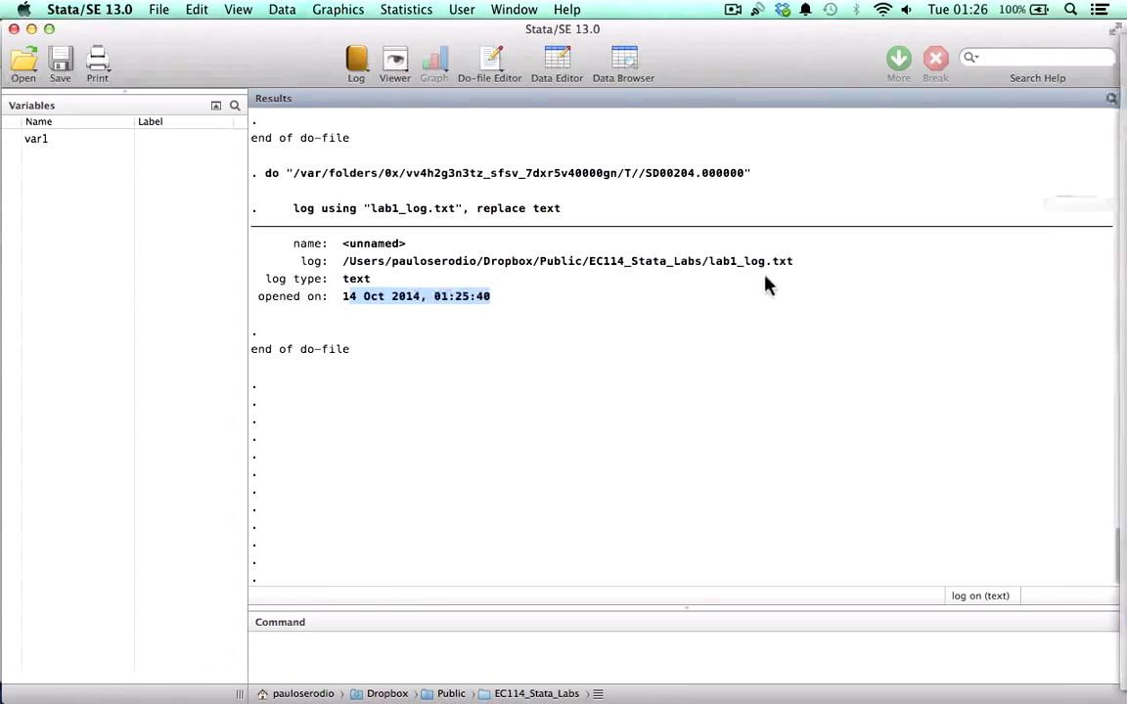
Step: Return to the Do-file Editor, shift it over the main window, and look through the sections on browsing and importing data
key("ctrl+Down")
left_click(714, 347)
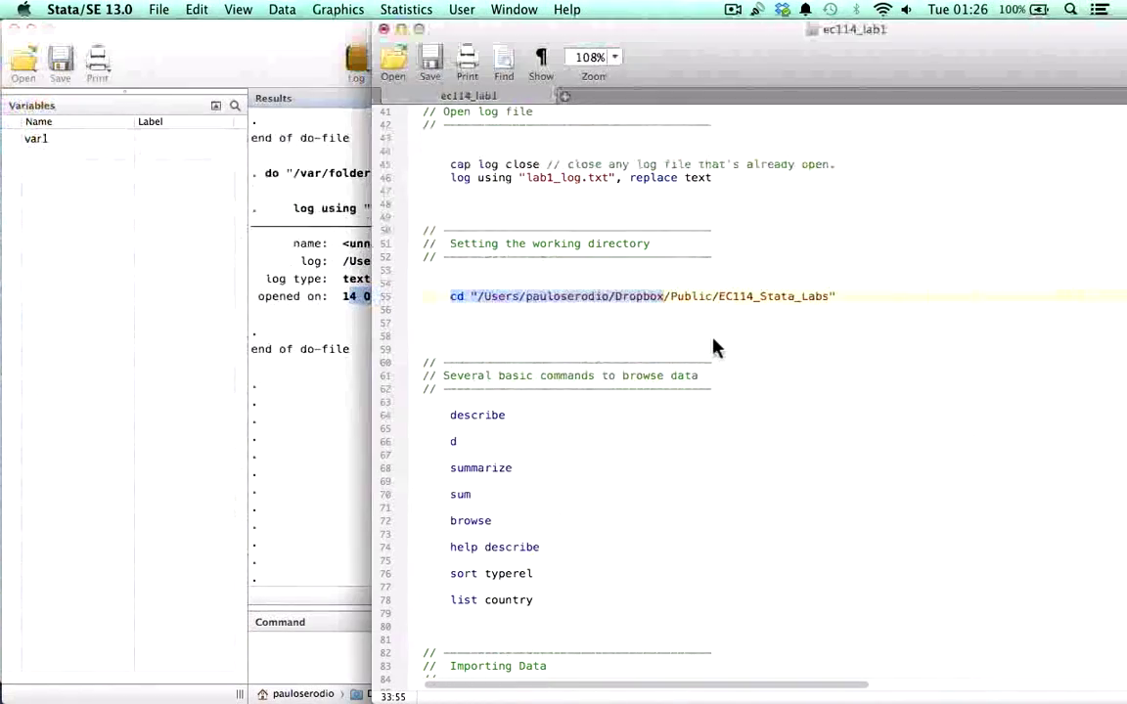
left_click_drag(692, 45, 609, 95)
scroll(628, 277, "down", 2)
scroll(628, 278, "down", 8)
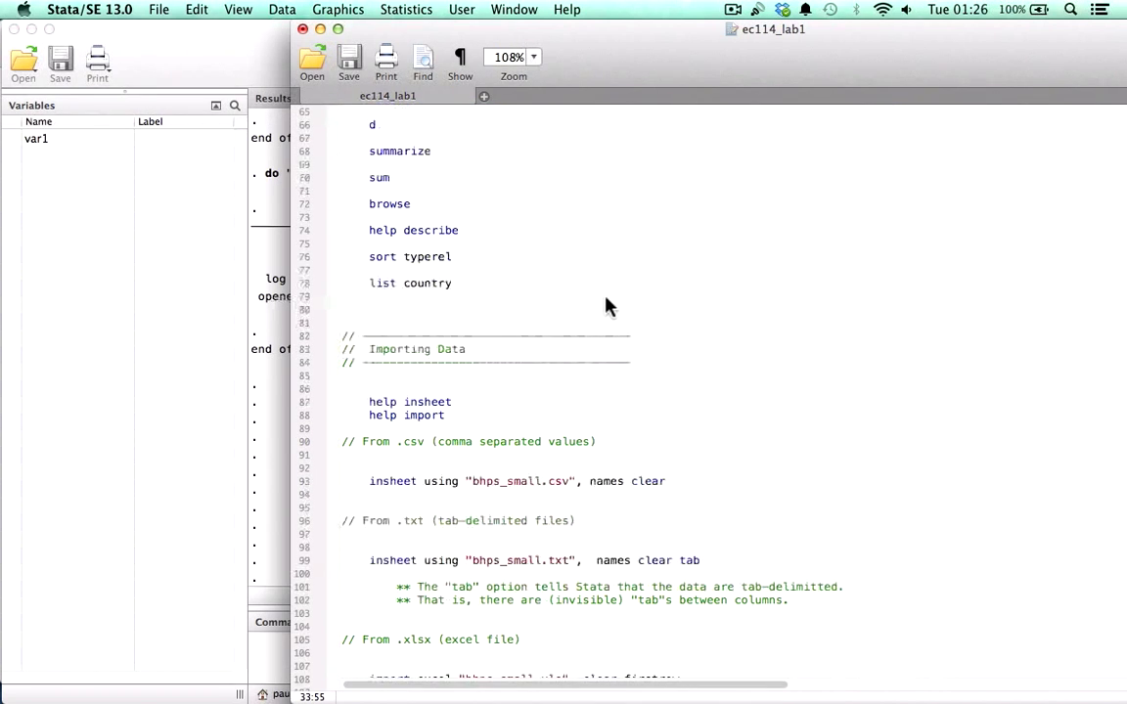
scroll(600, 284, "up", 4)
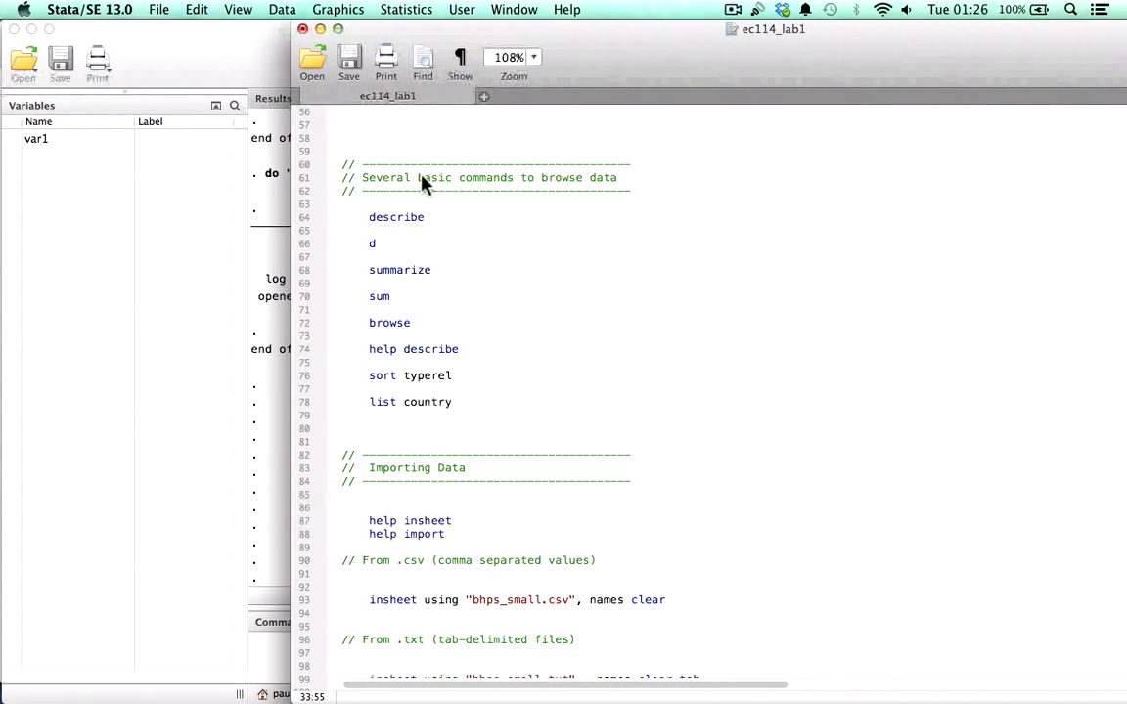
left_click_drag(418, 178, 607, 182)
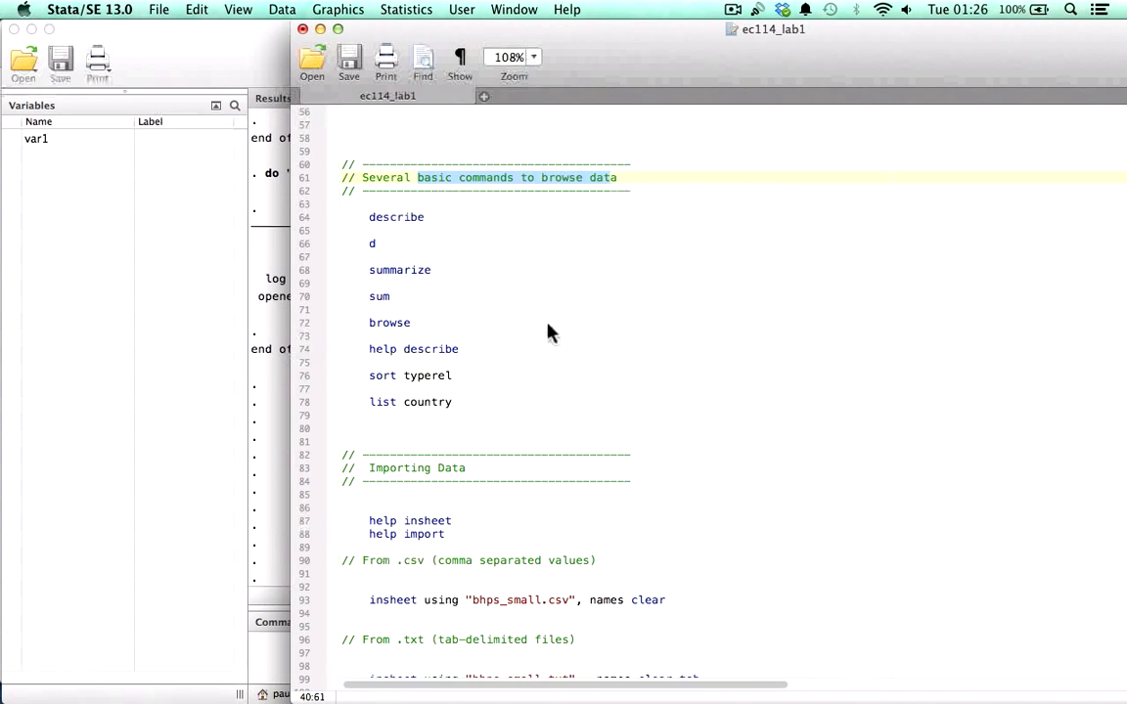
scroll(547, 332, "down", 1)
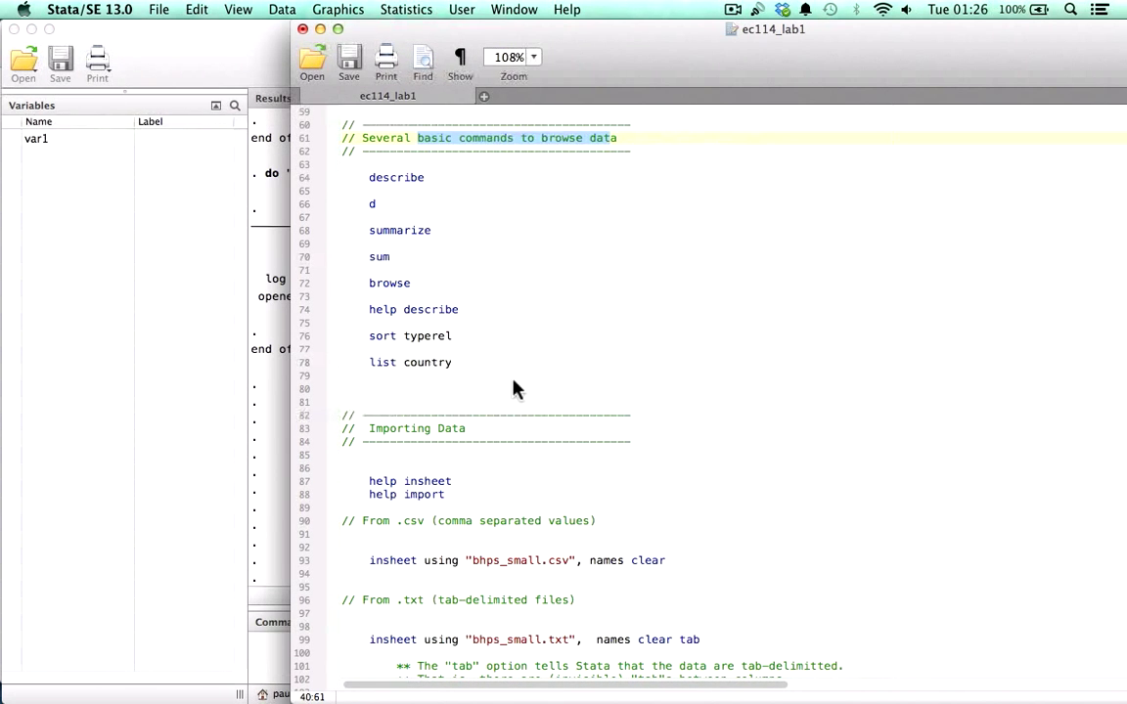
scroll(515, 390, "down", 5)
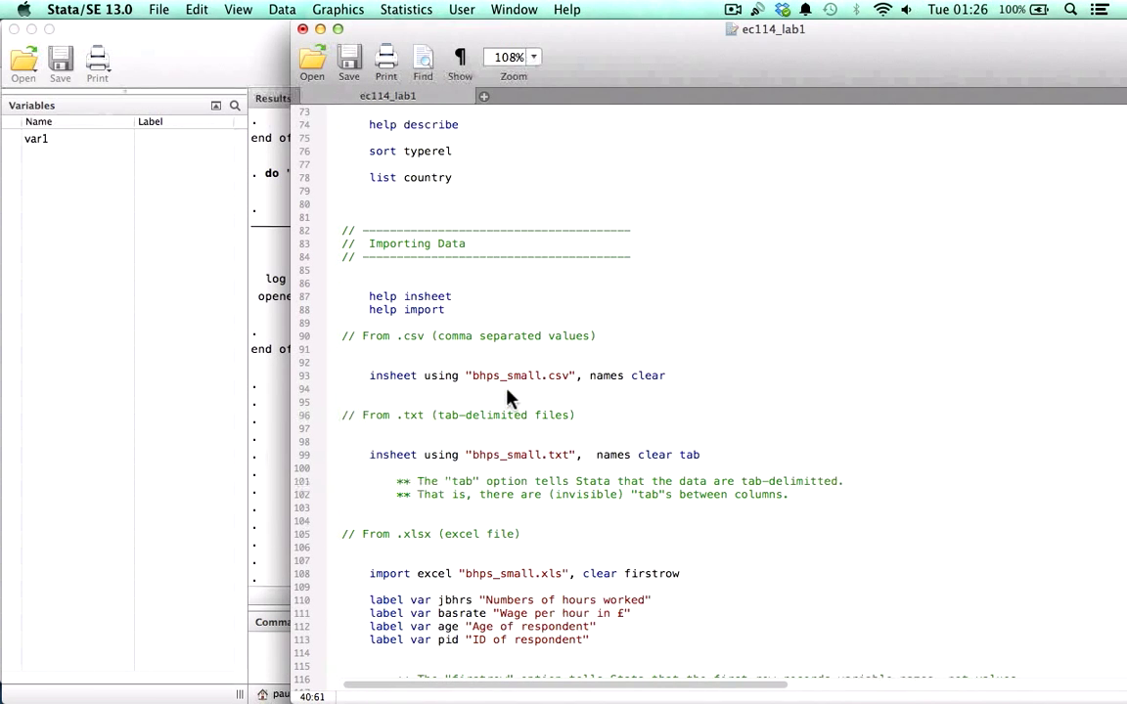
Step: Switch to Finder and open bhps_small.xls from the Lab 1 folder in Excel
left_click(1106, 50)
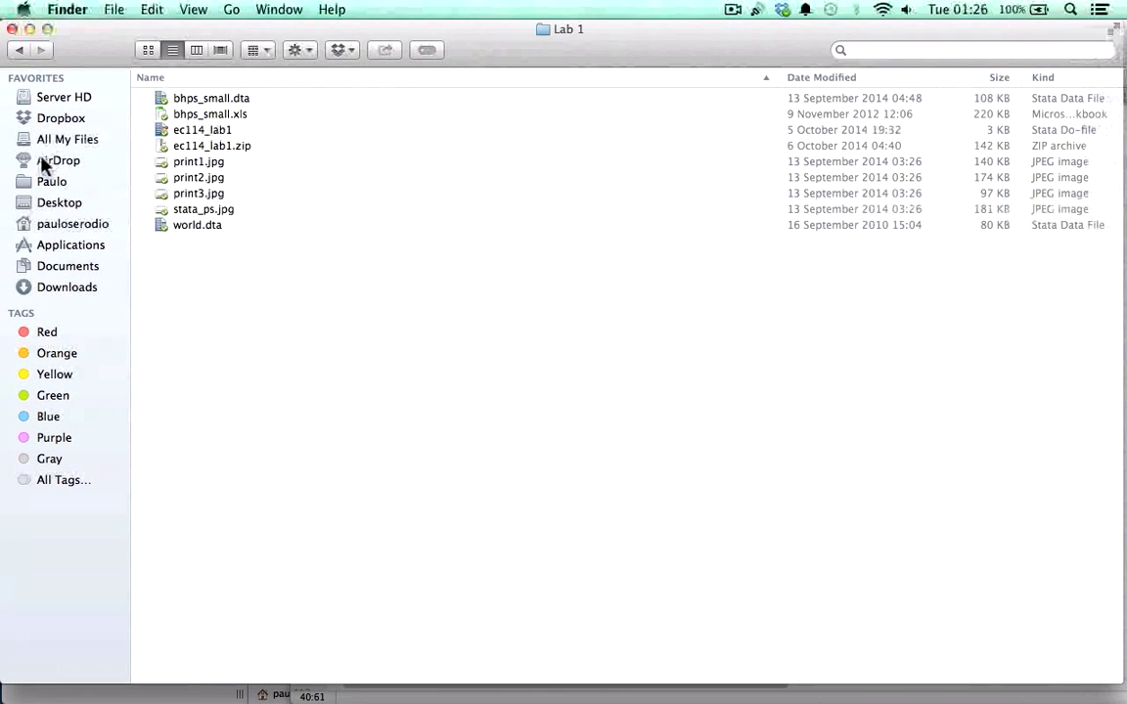
left_click(213, 115)
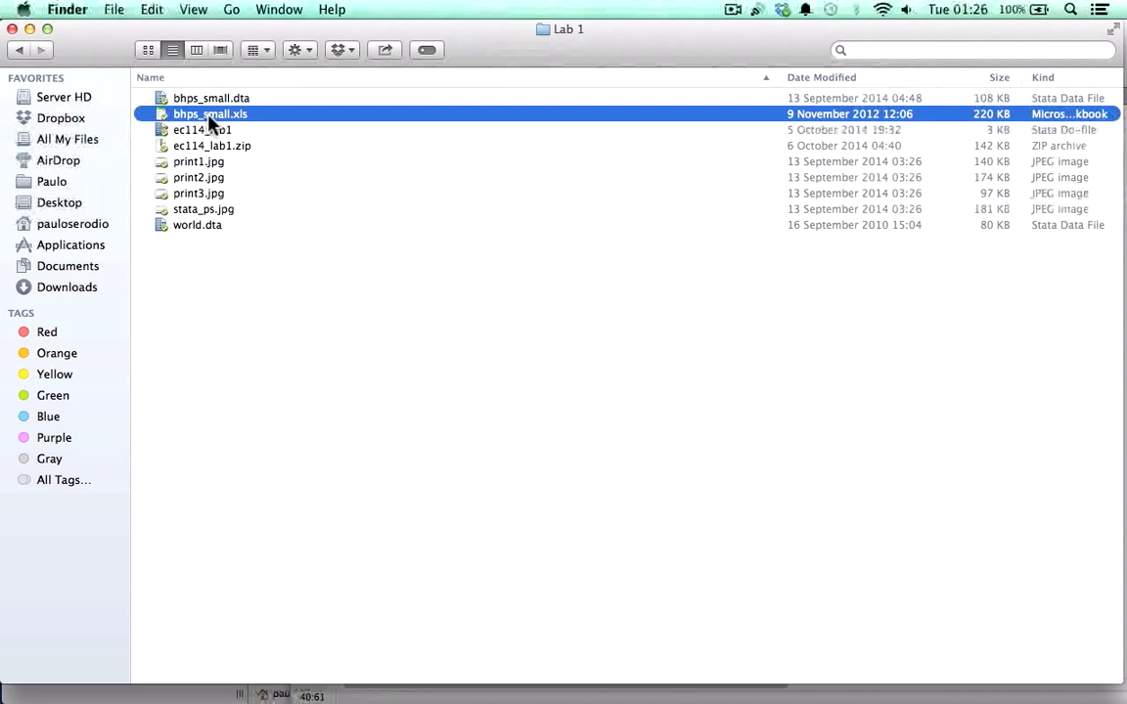
double_click(208, 114)
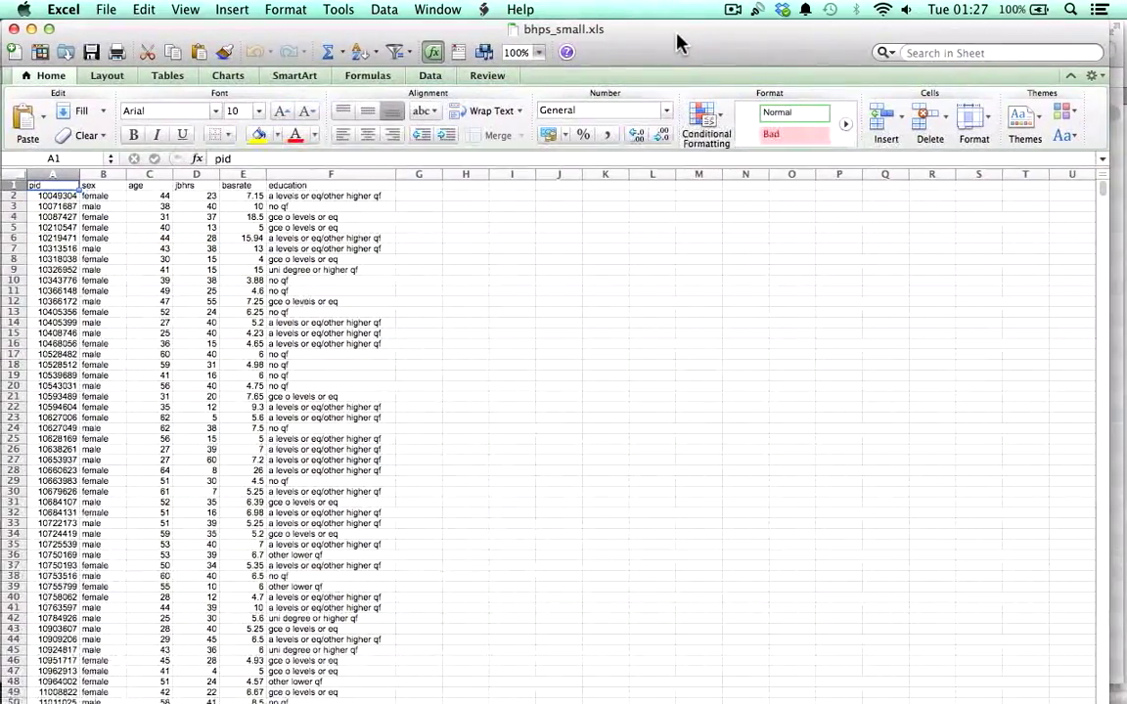
Step: Look through the rows of the bhps_small.xls sheet and return to the pid header in cell A1
scroll(289, 225, "down", 12)
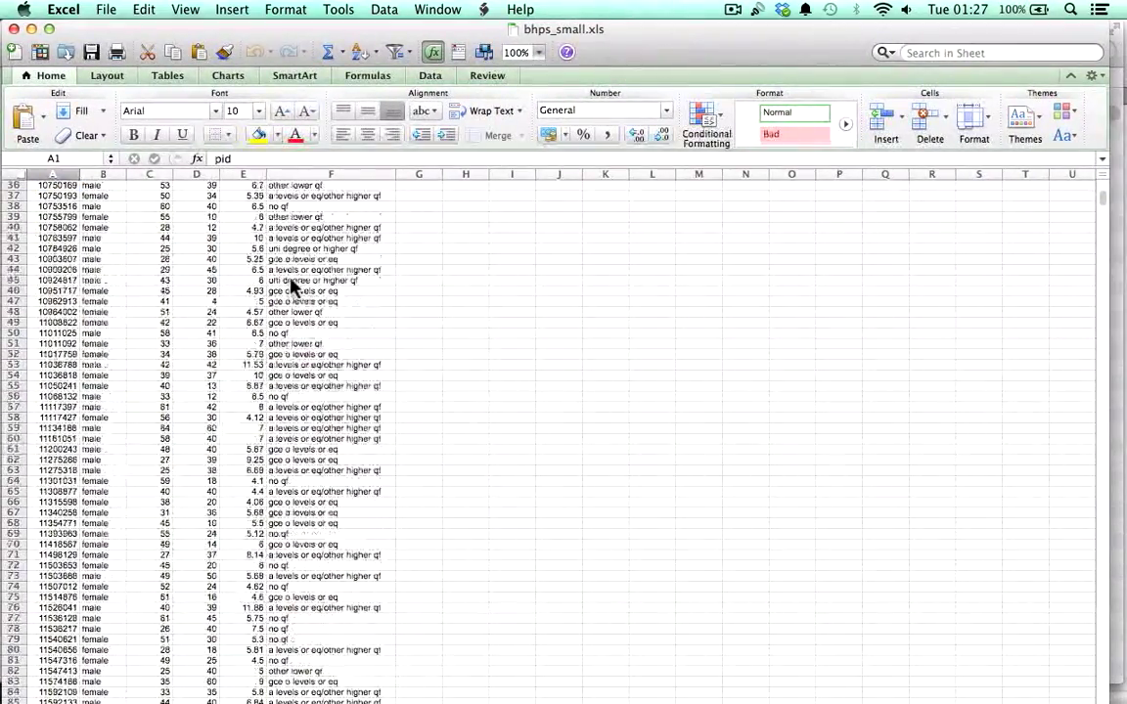
scroll(260, 248, "down", 15)
scroll(259, 245, "up", 20)
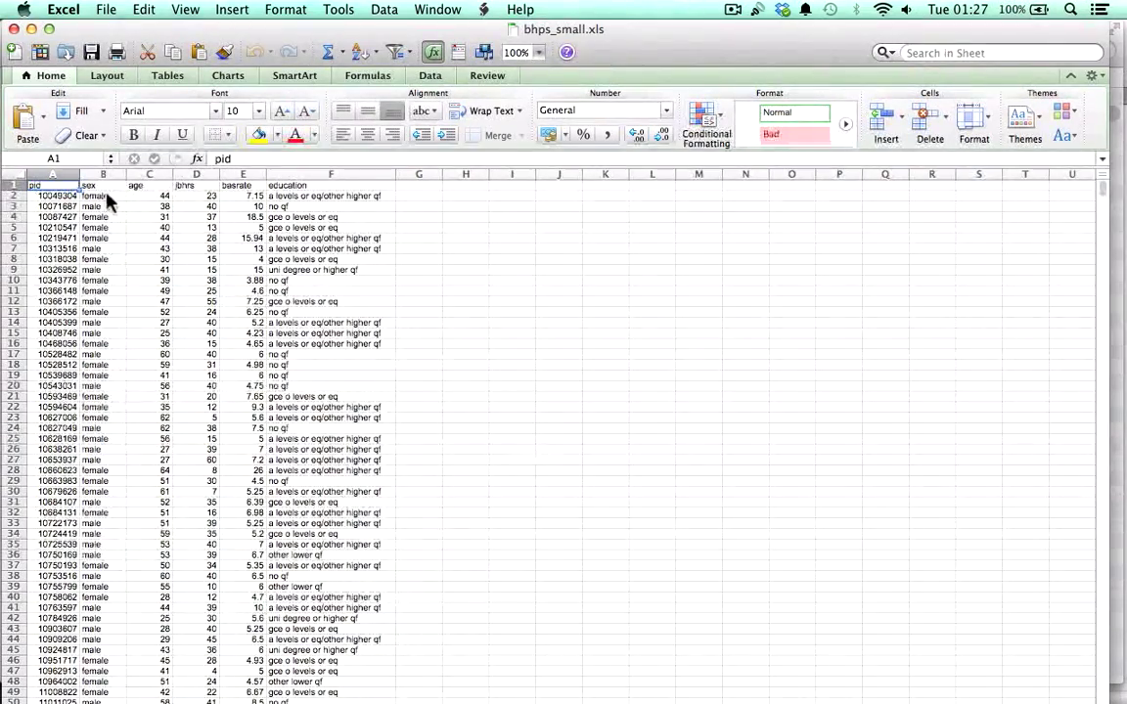
left_click(46, 219)
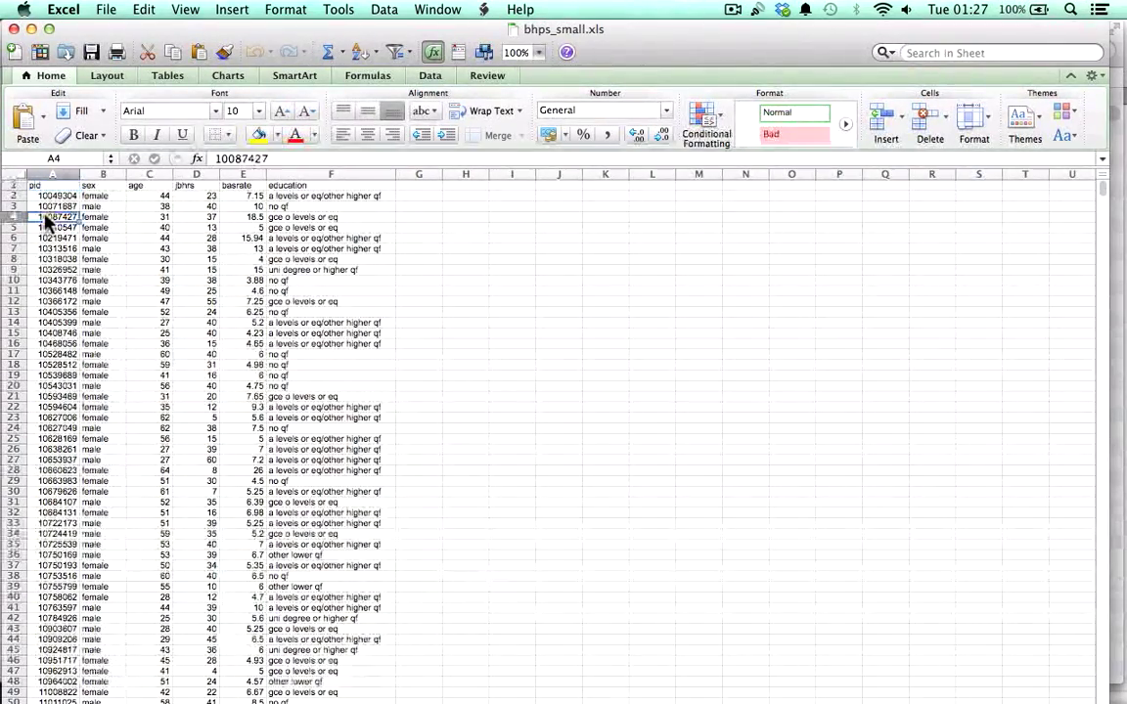
key("Up")
key("Up")
key("Up")
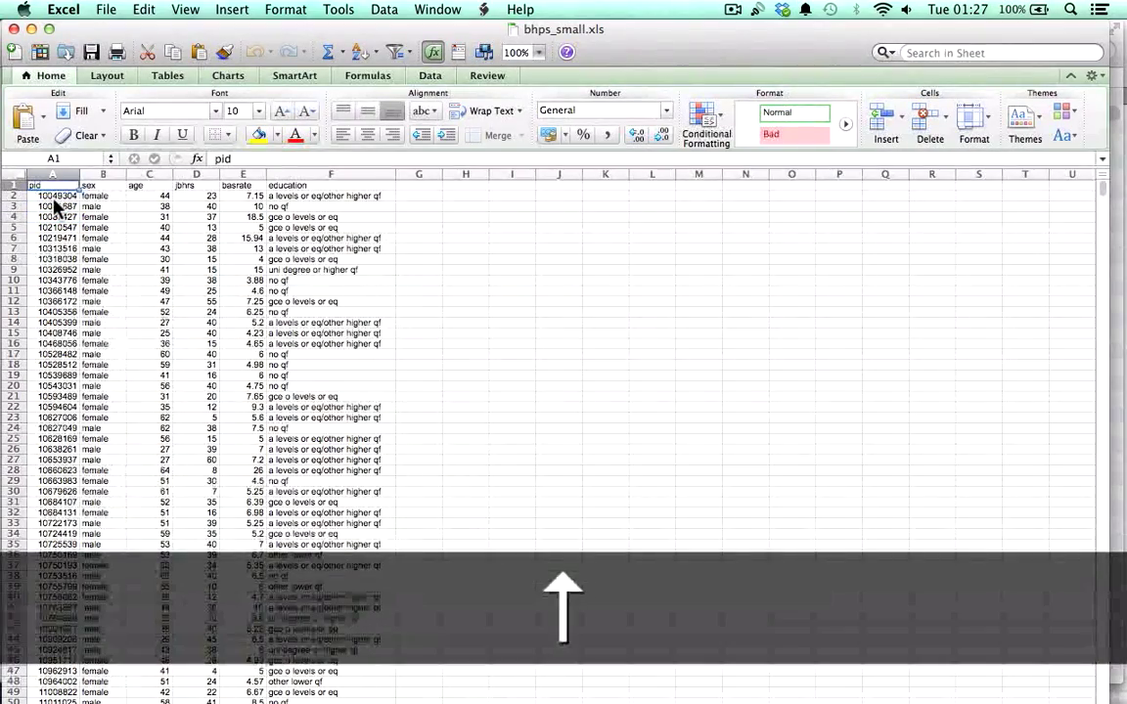
Step: Examine the variable names in the header row from sex to education, and the first observation's values in row 2
key("Right")
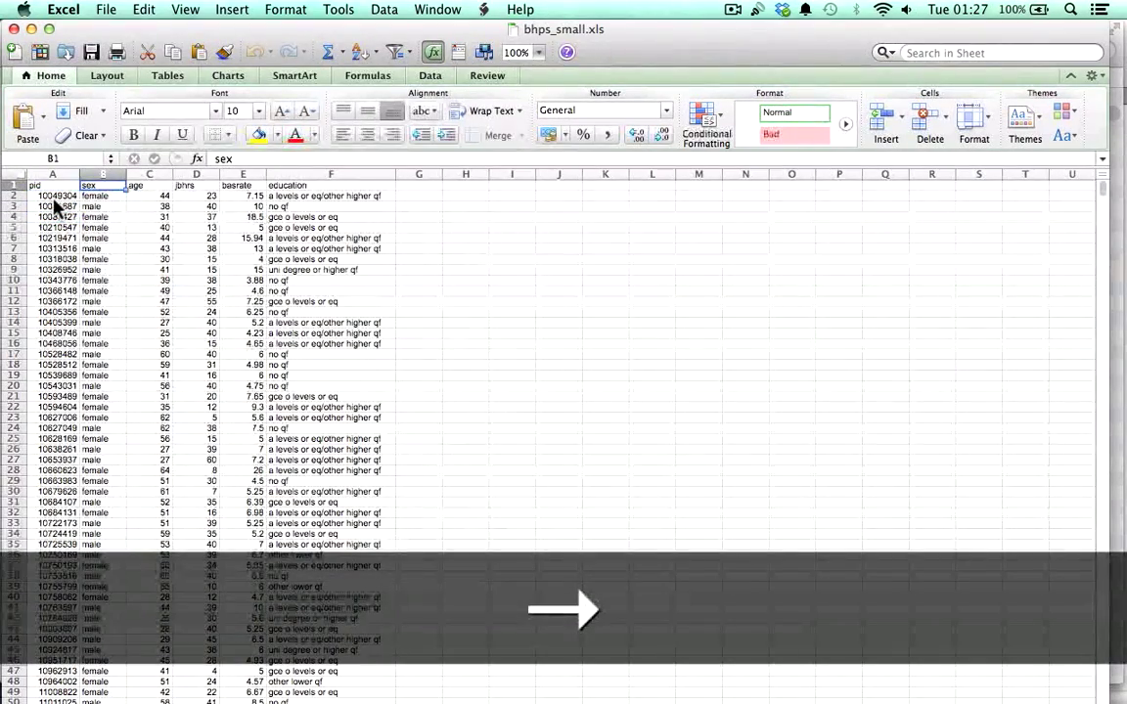
key("Right")
key("Right")
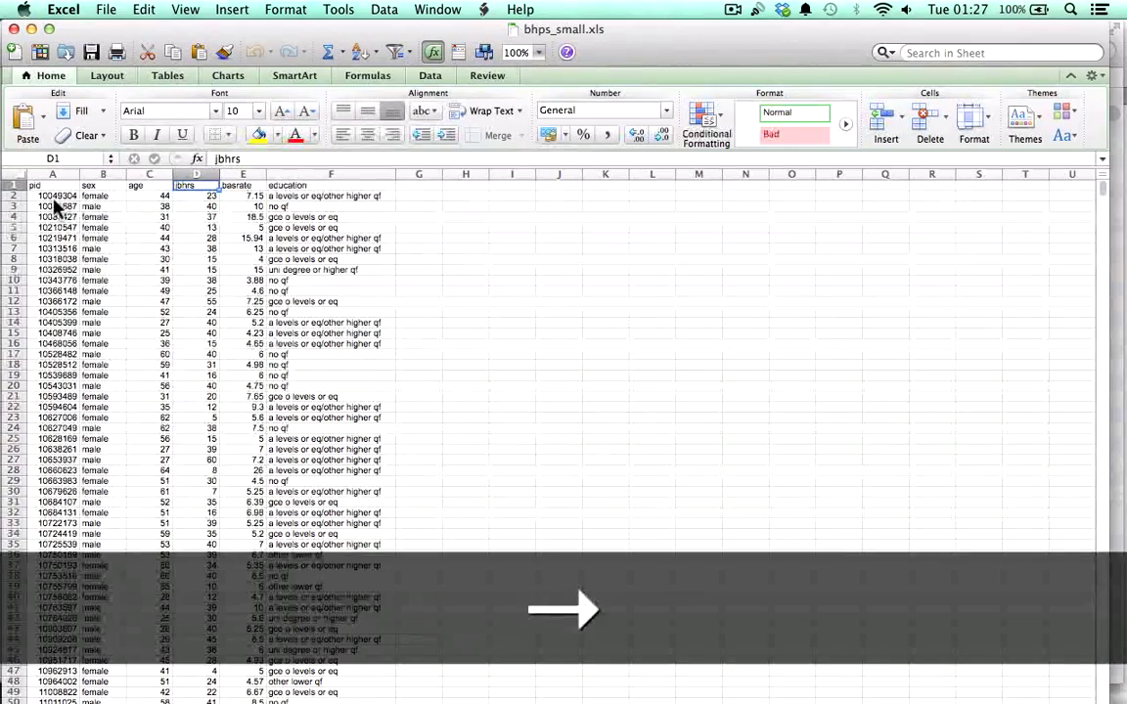
key("Right")
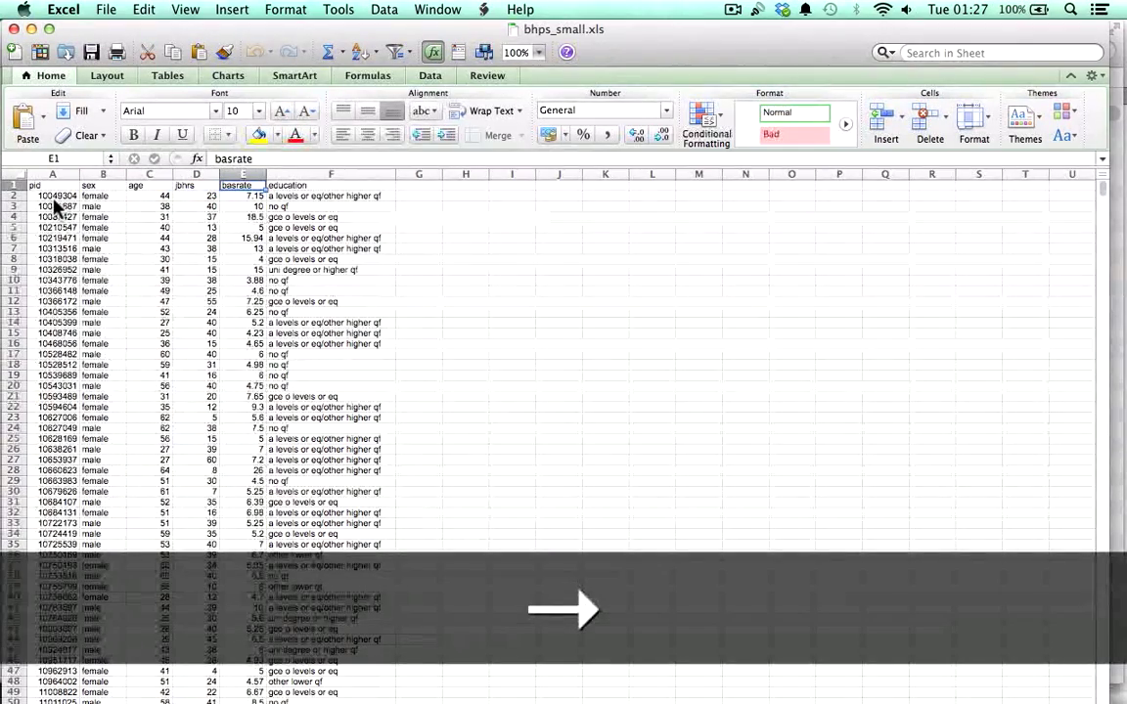
key("Right")
key("Down")
key("Up")
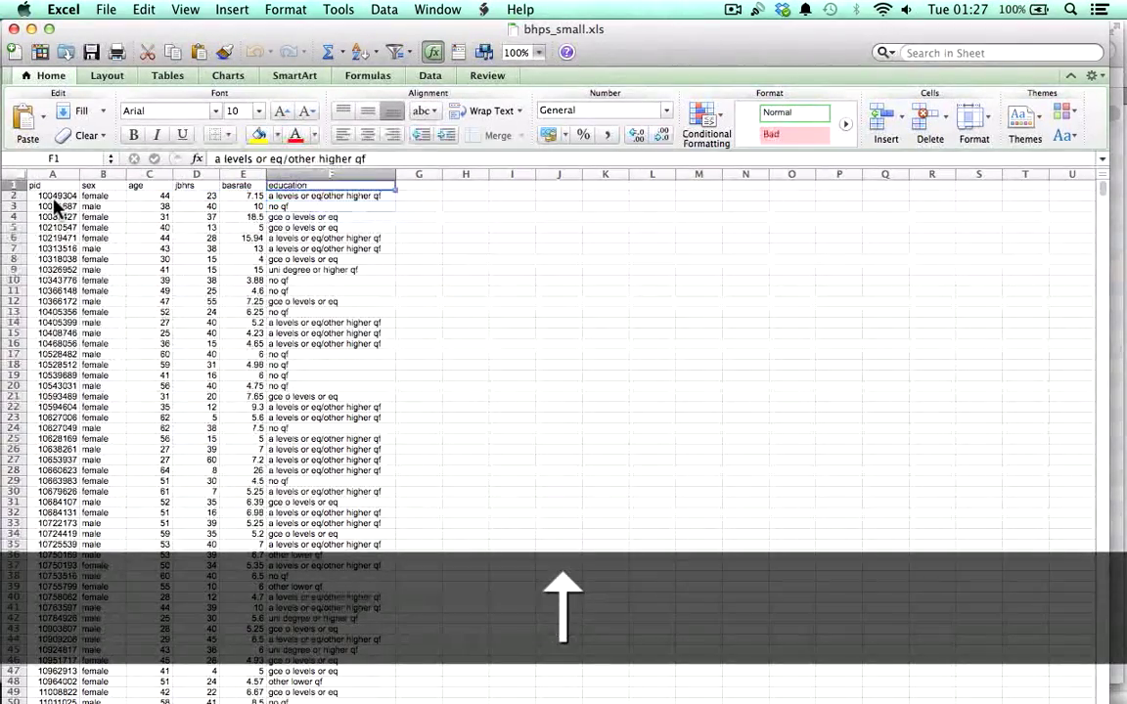
key("Down")
key("Left")
key("Left")
key("Left")
key("Right")
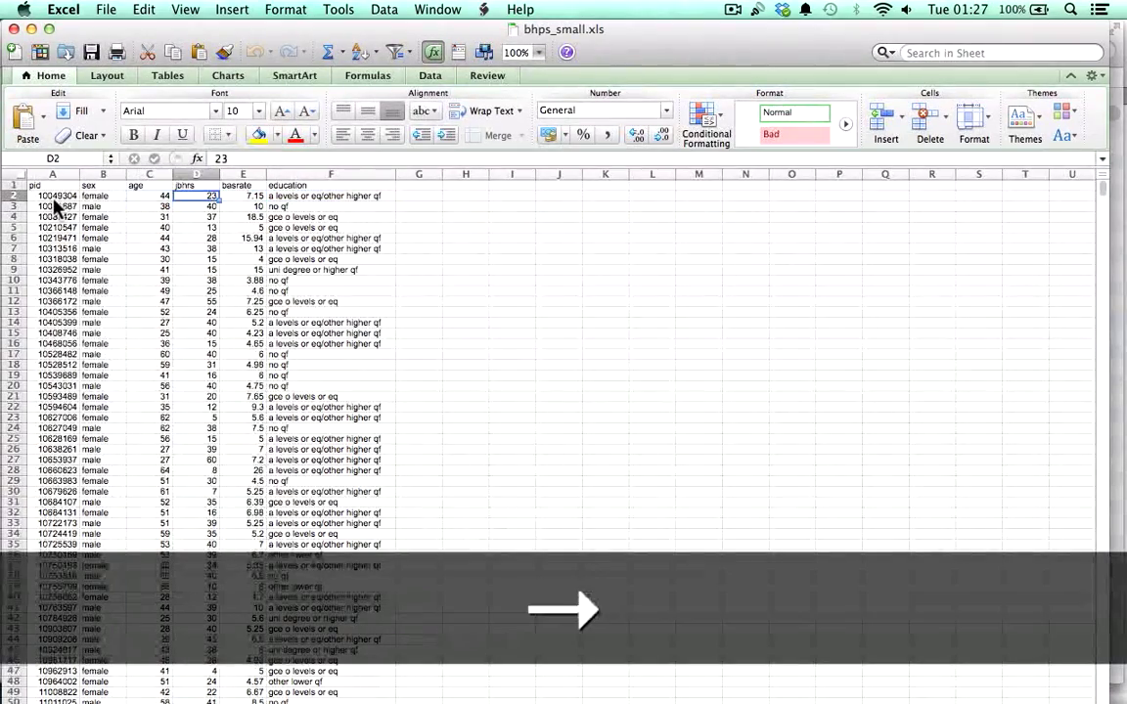
Step: Examine the first observation in row 2 cell by cell, from its pid value across to its education value
key("Left")
key("Left")
key("Right")
key("Left")
key("Left")
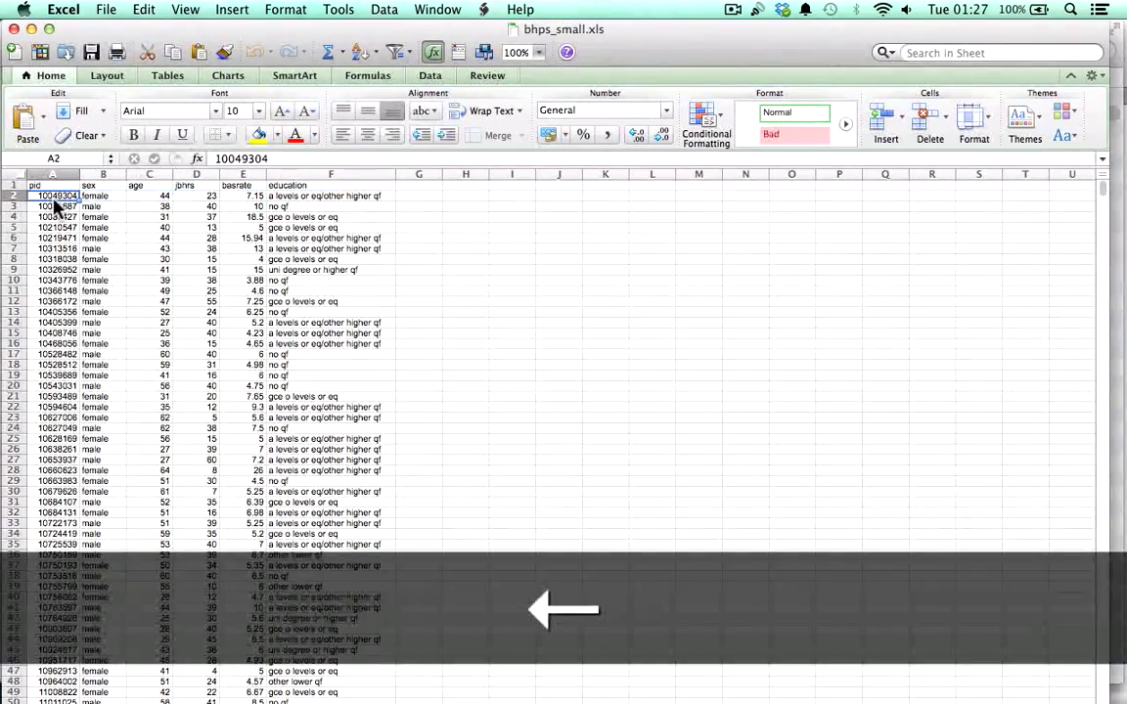
key("Right")
key("Right")
key("Right")
key("Right")
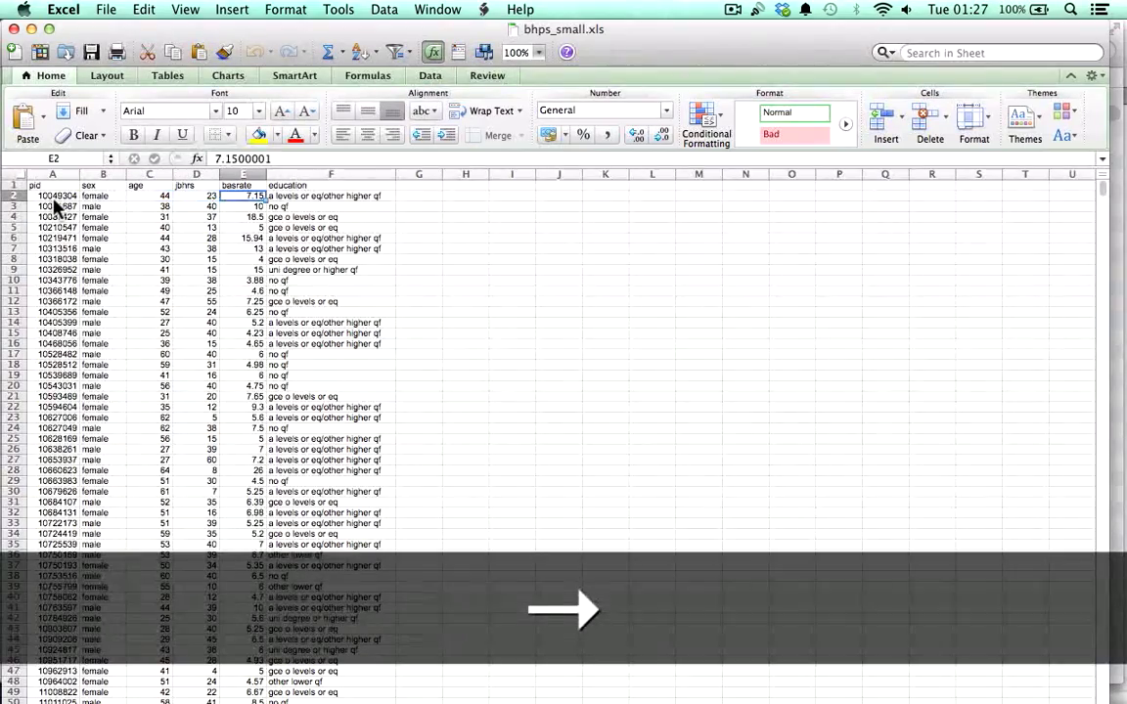
key("Left")
key("Left")
key("Left")
key("Right")
key("Right")
key("Right")
key("Right")
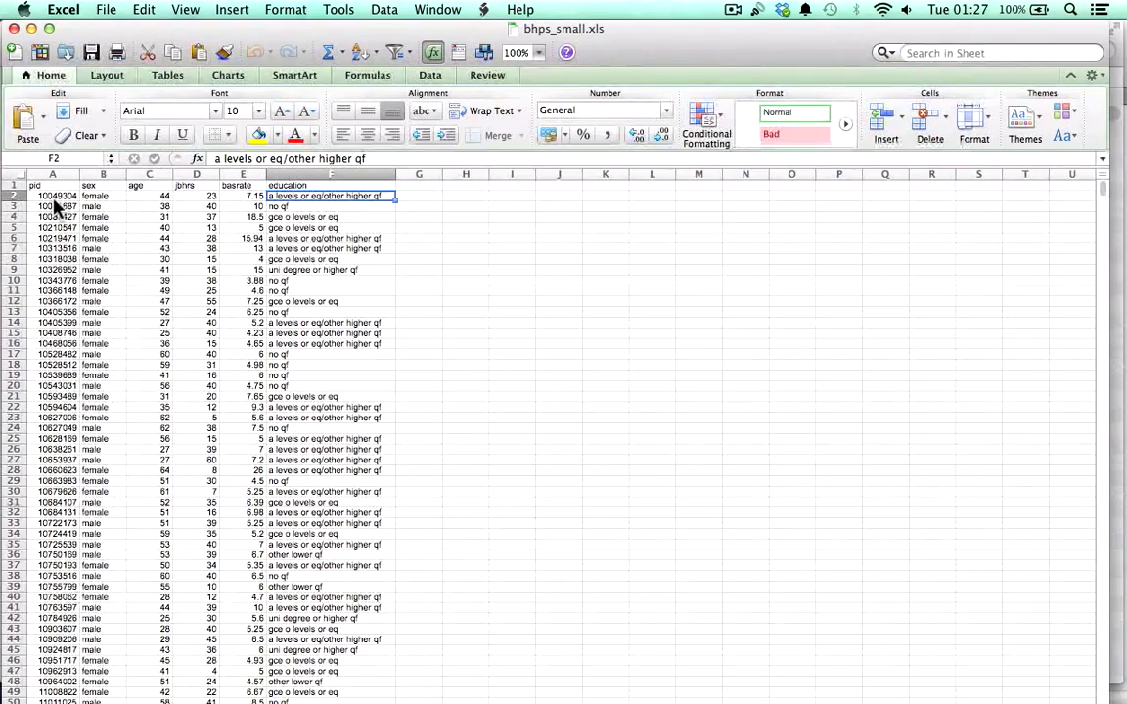
key("Left")
key("Left")
key("Left")
key("Left")
key("Left")
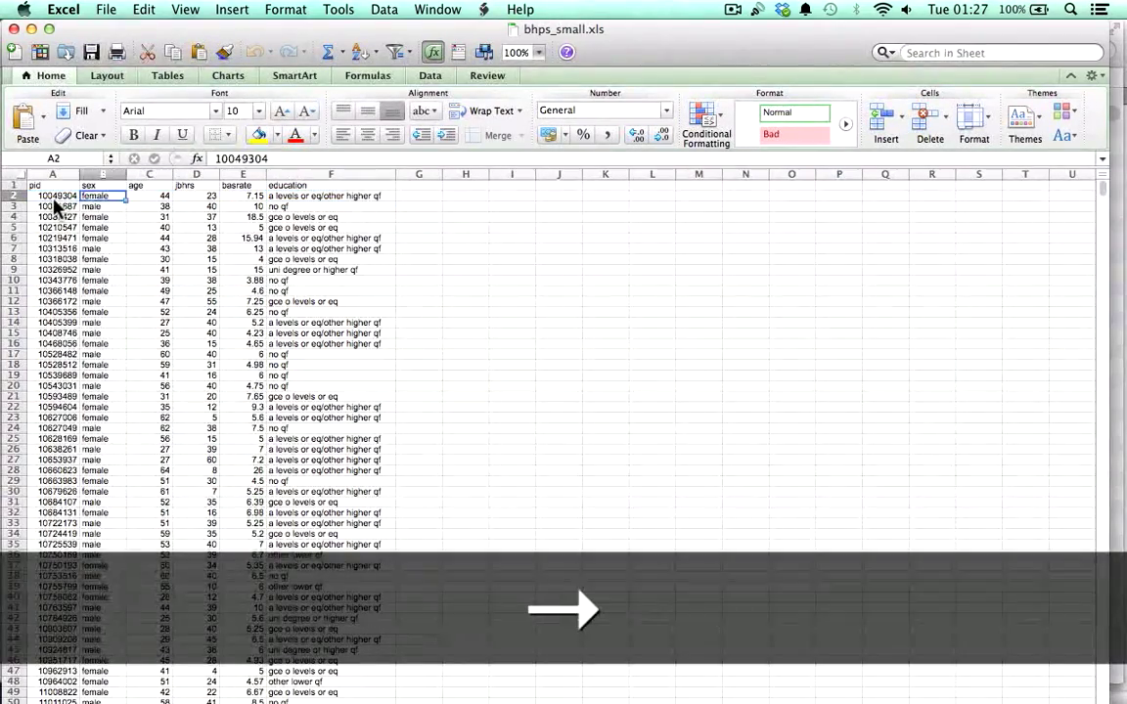
key("Right")
key("Right")
key("Right")
key("Right")
key("Right")
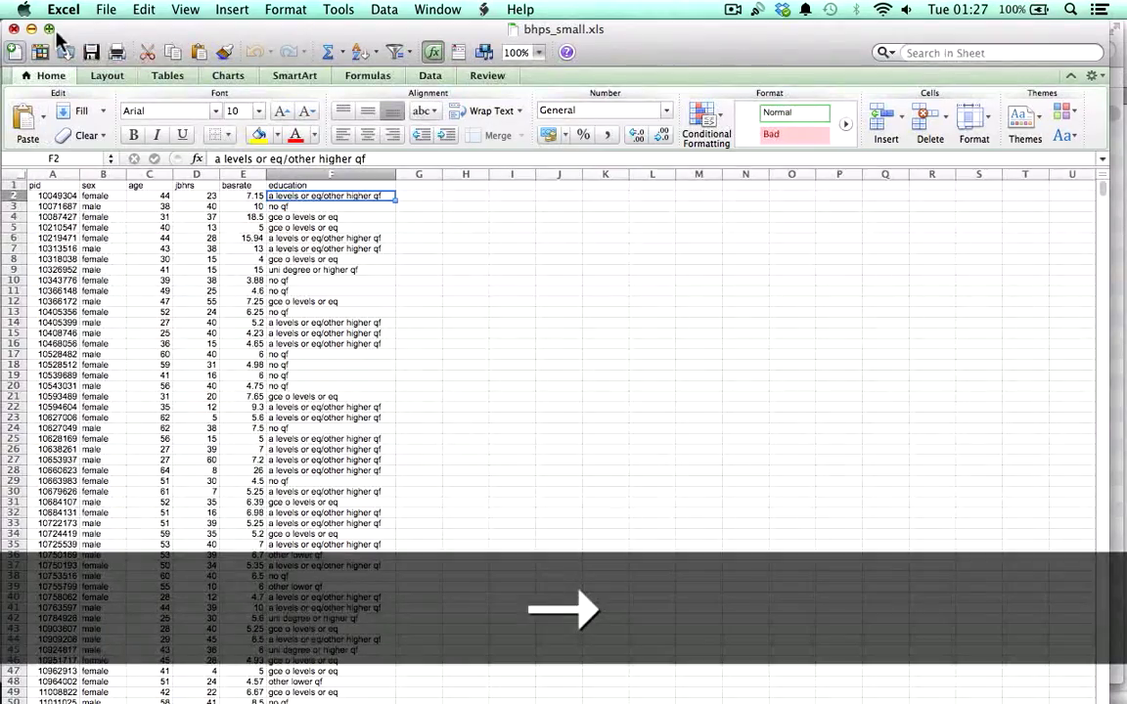
Step: Save only the active sheet as bhps_small in the Lab 1 folder in Comma Separated Values (.csv) format
left_click(105, 10)
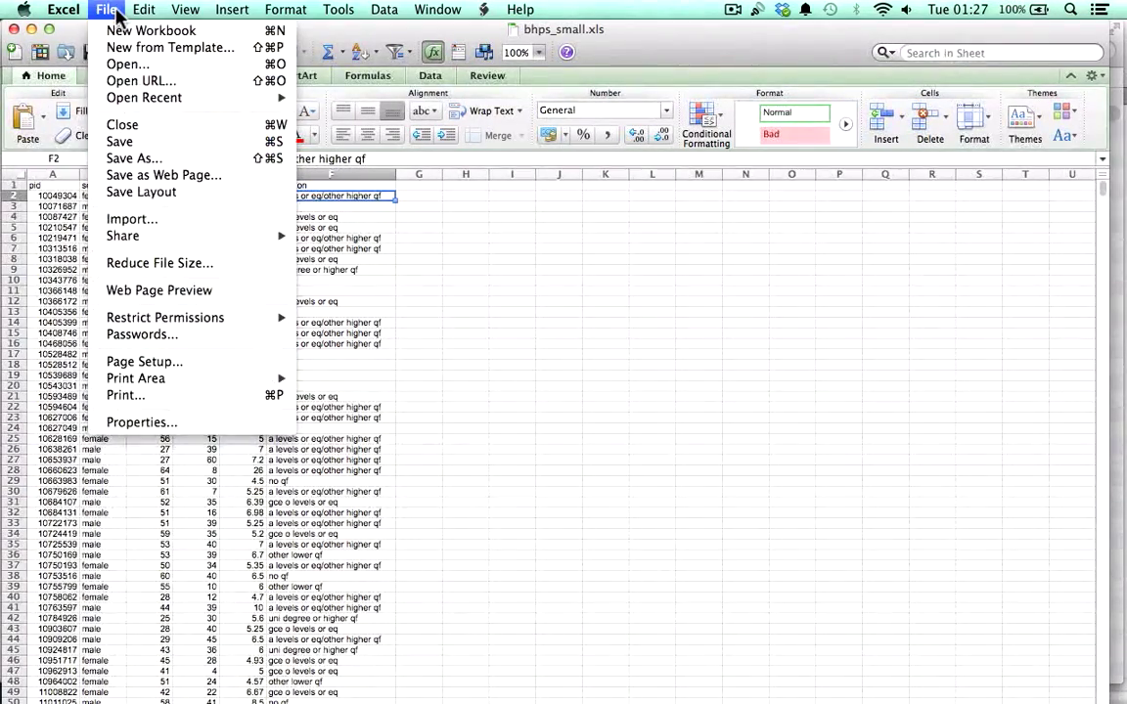
left_click(151, 158)
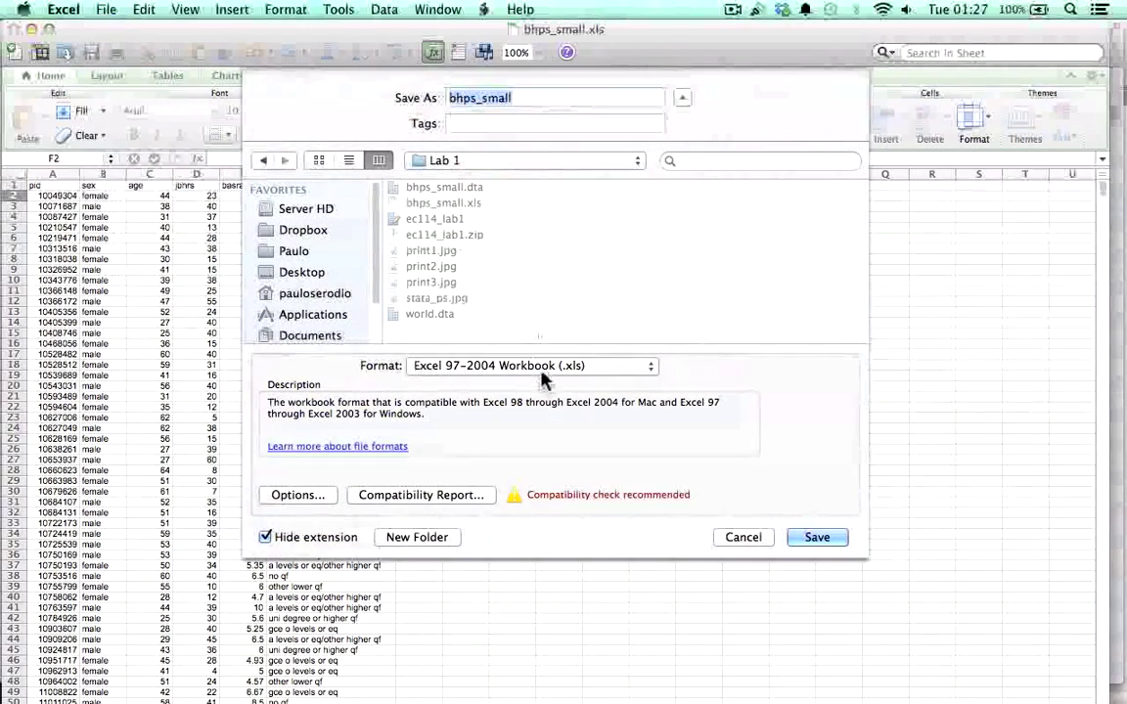
left_click(531, 366)
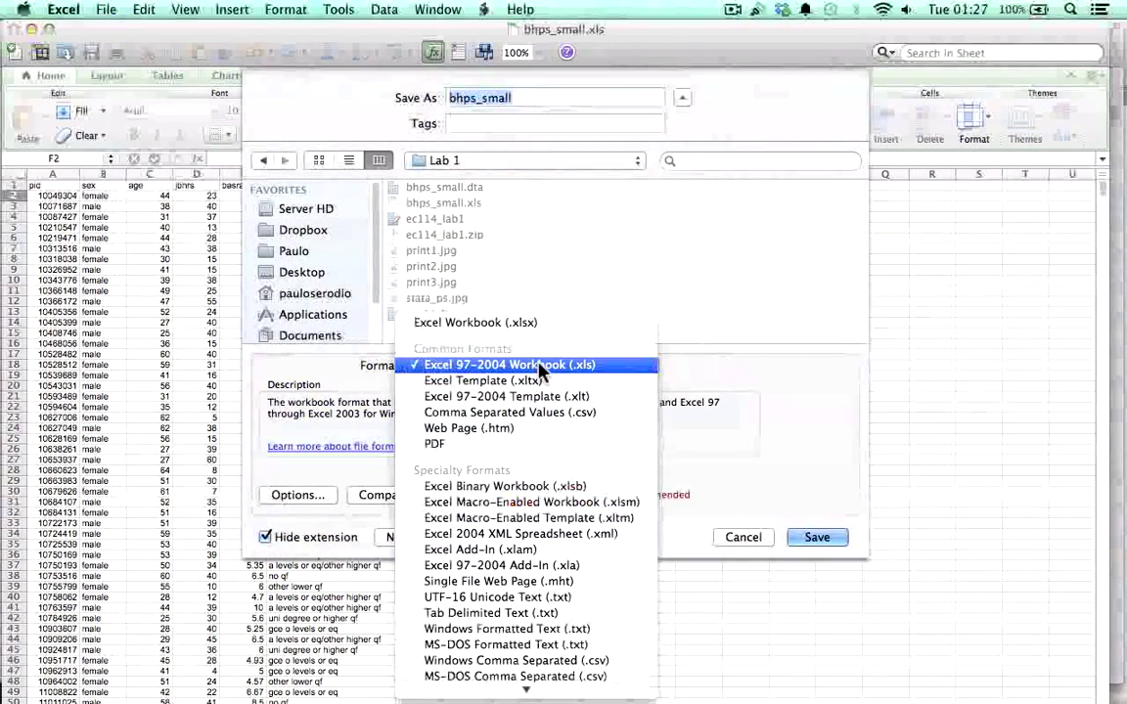
left_click(540, 414)
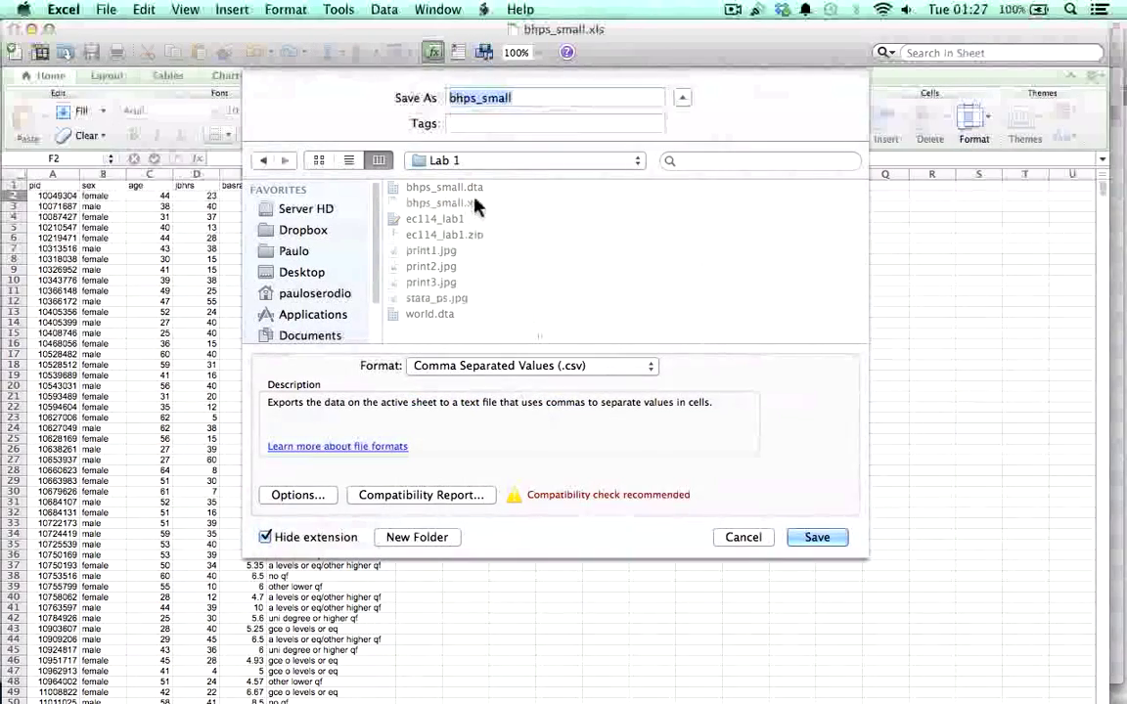
left_click(812, 539)
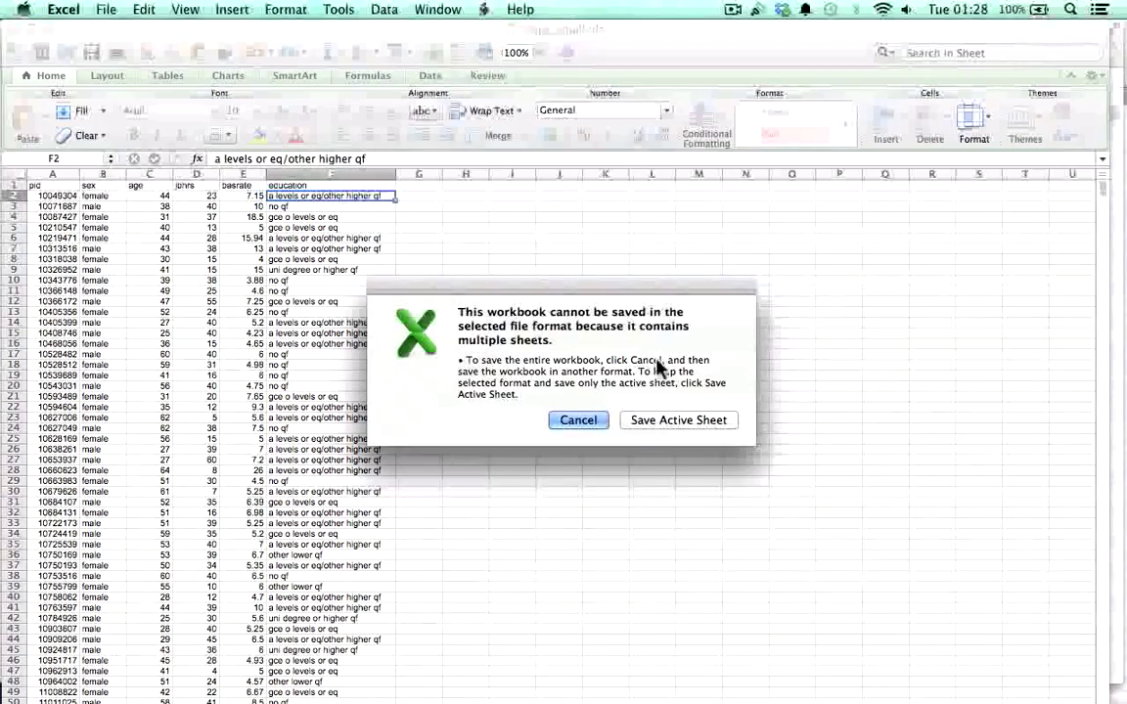
left_click(657, 424)
left_click(667, 420)
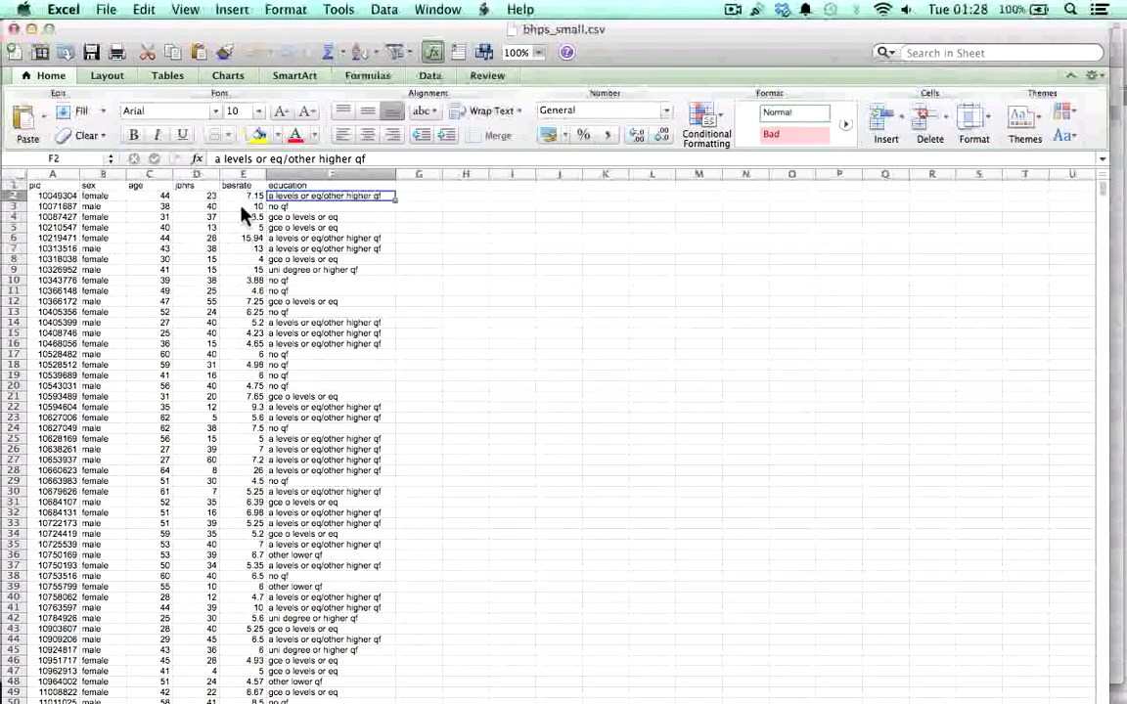
Step: Save the active sheet again as bhps_small in the Lab 1 folder, this time as Tab Delimited Text (.txt)
left_click(107, 12)
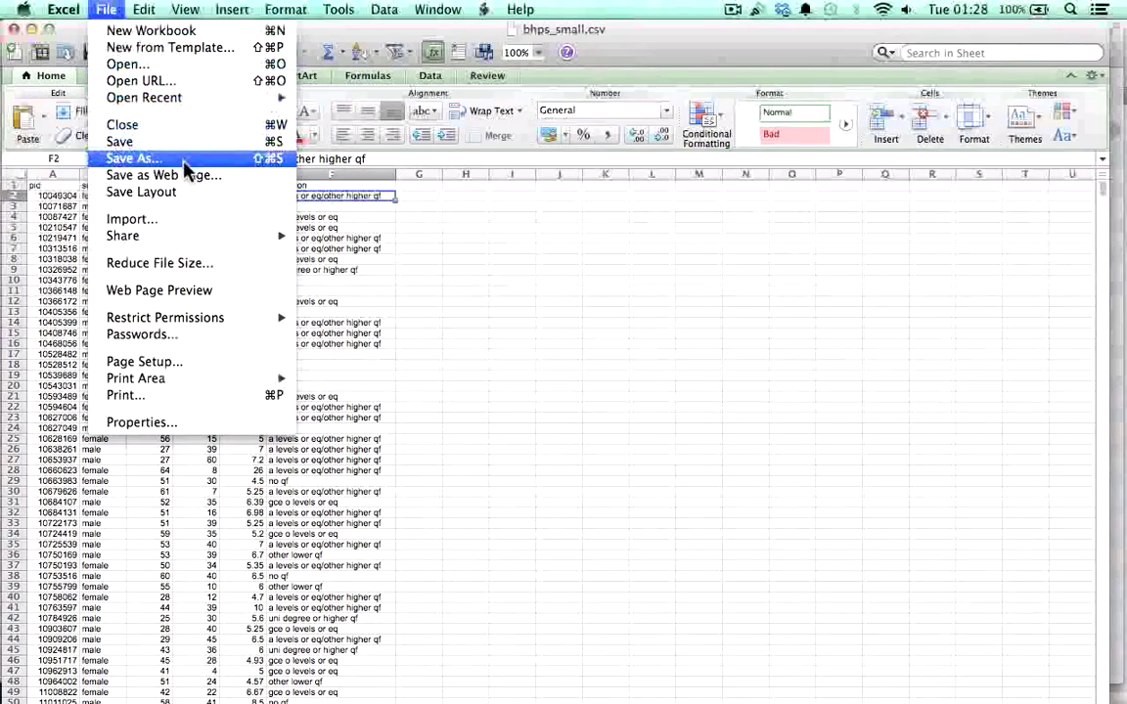
left_click(252, 158)
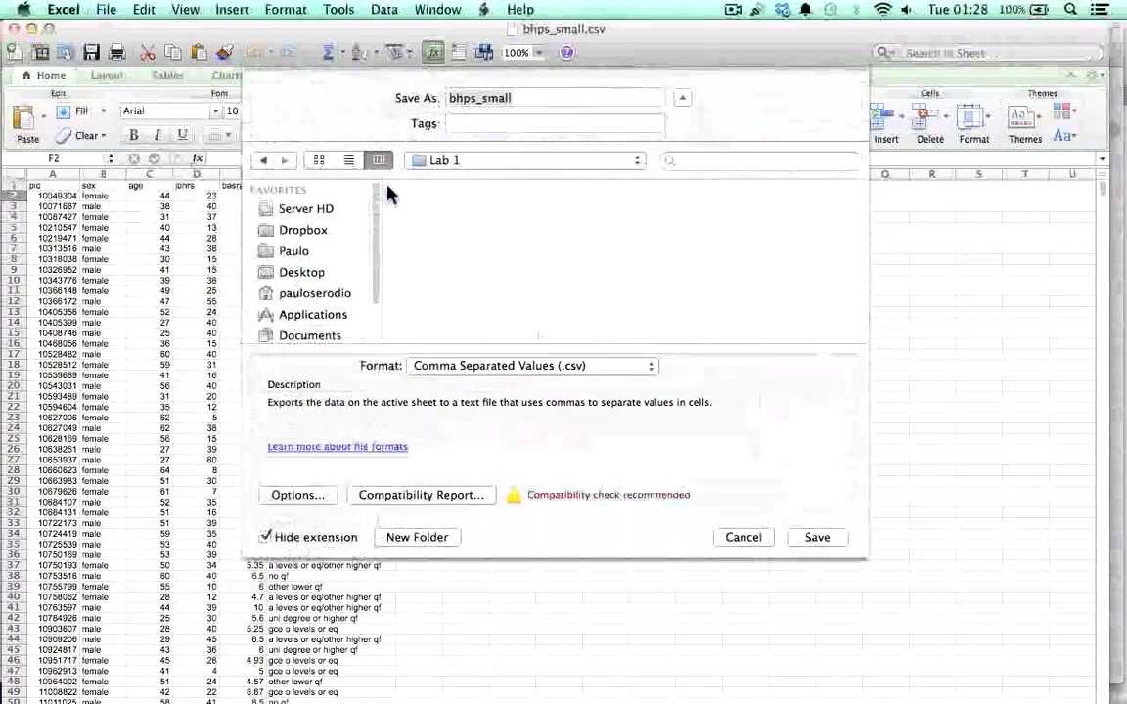
left_click(527, 368)
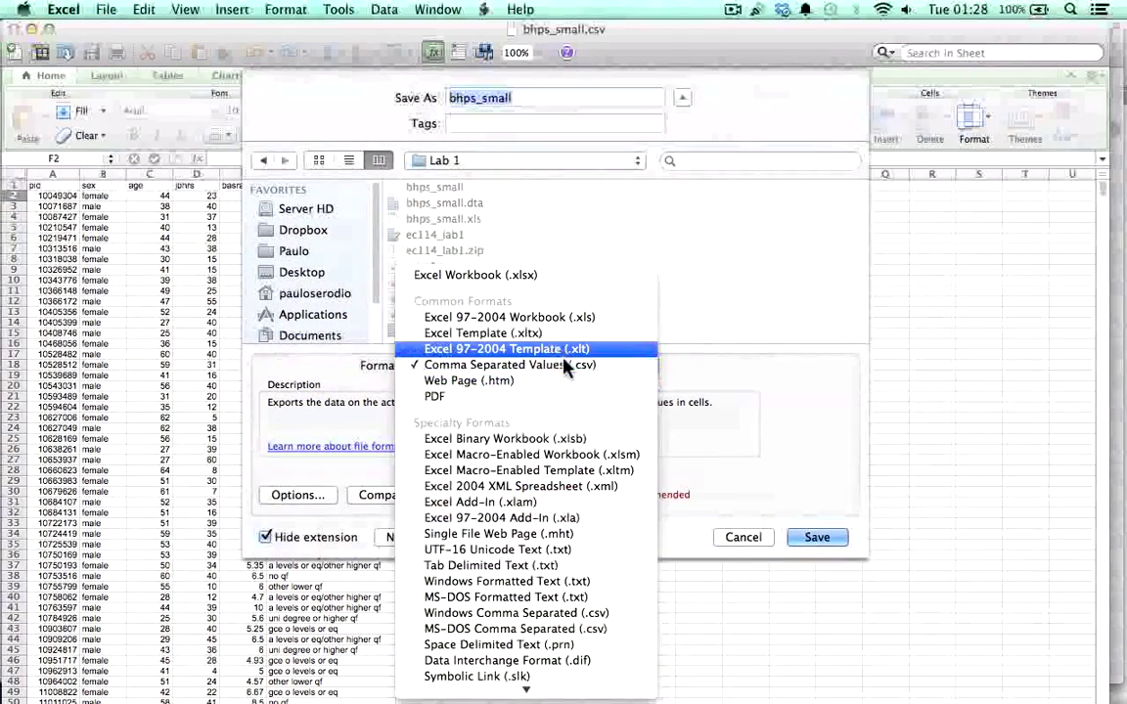
scroll(577, 450, "down", 1)
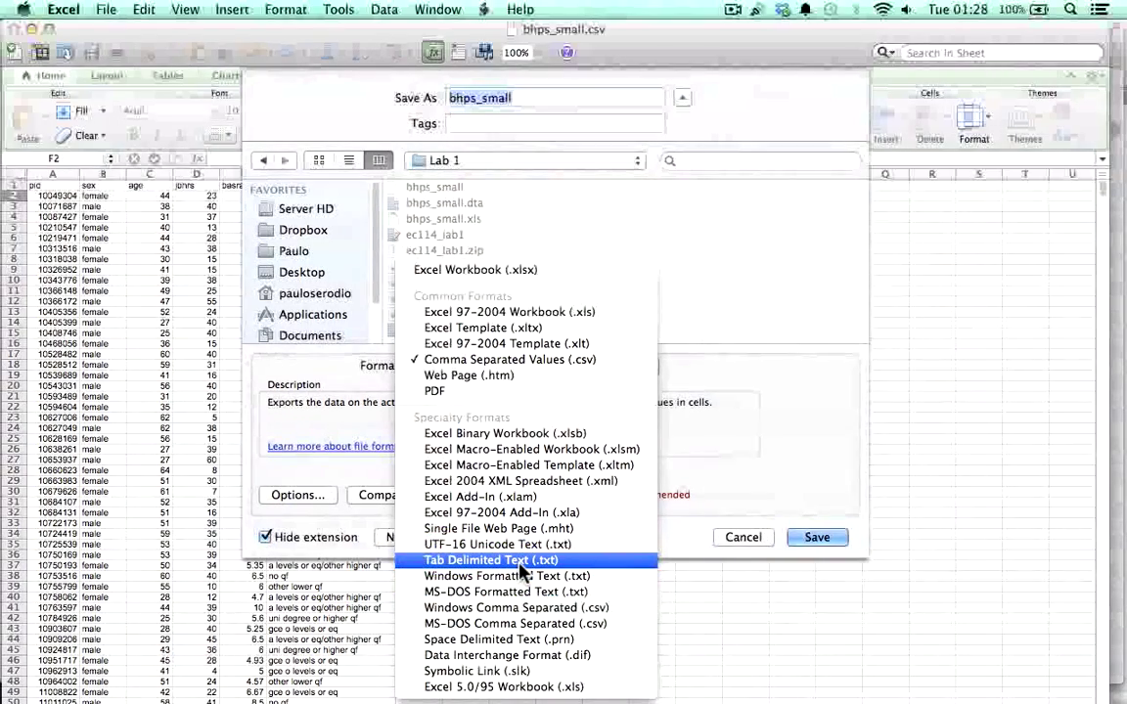
left_click(525, 566)
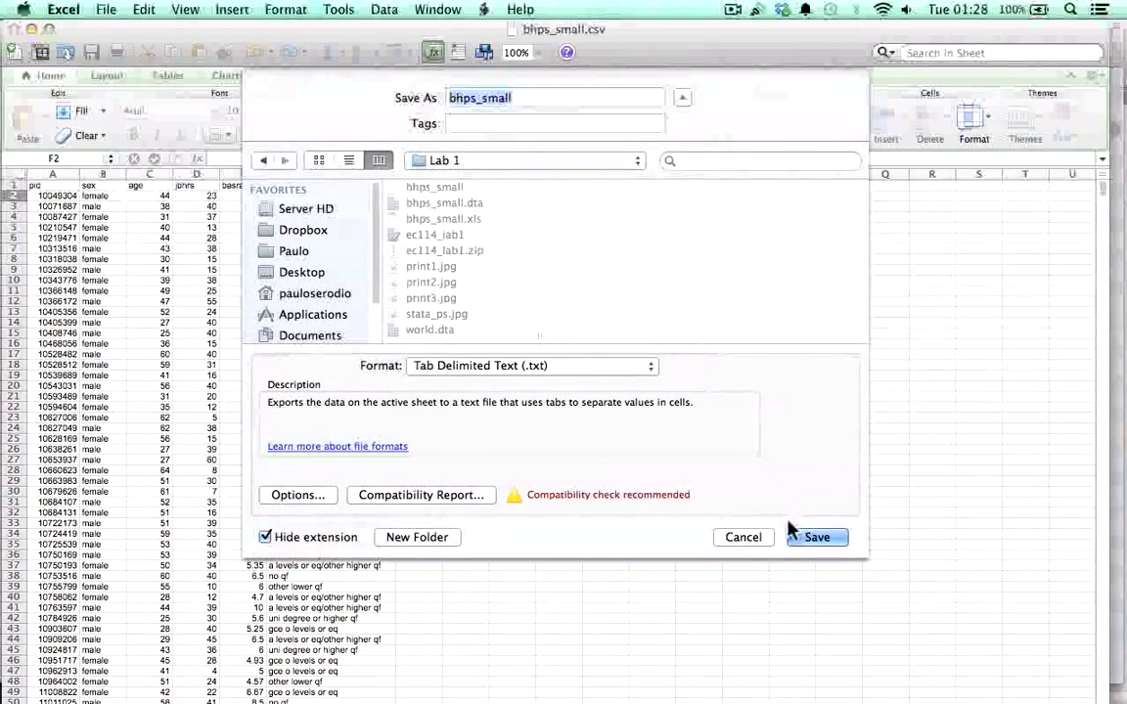
left_click(811, 538)
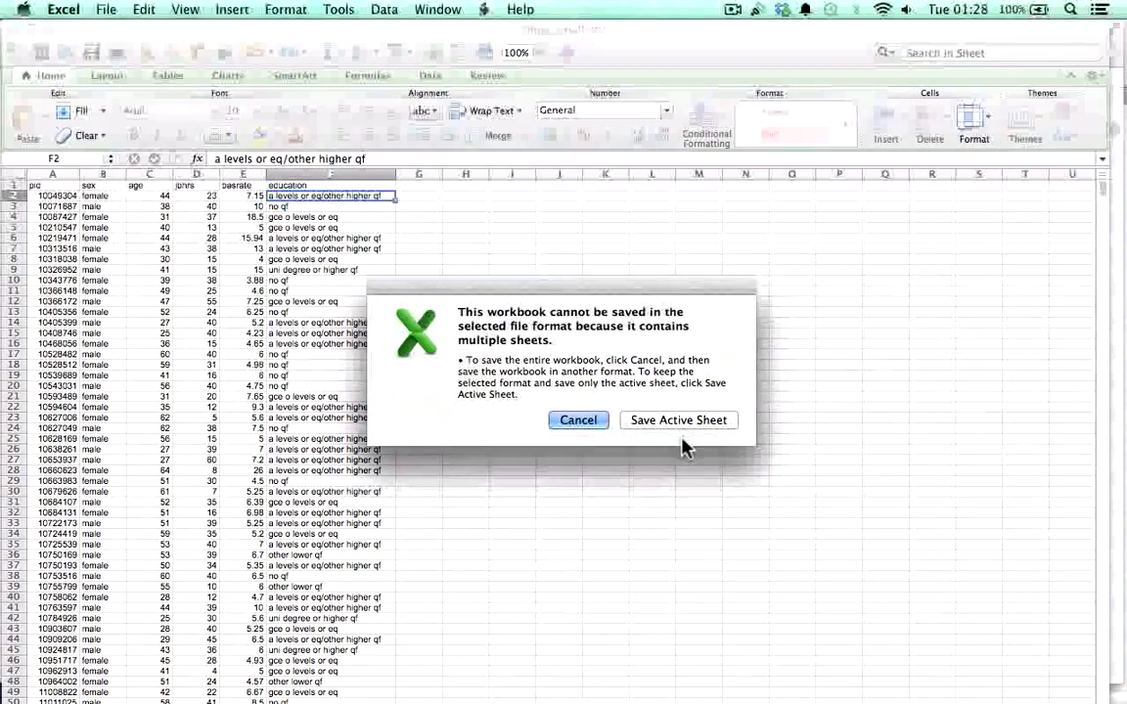
left_click(676, 427)
left_click(677, 426)
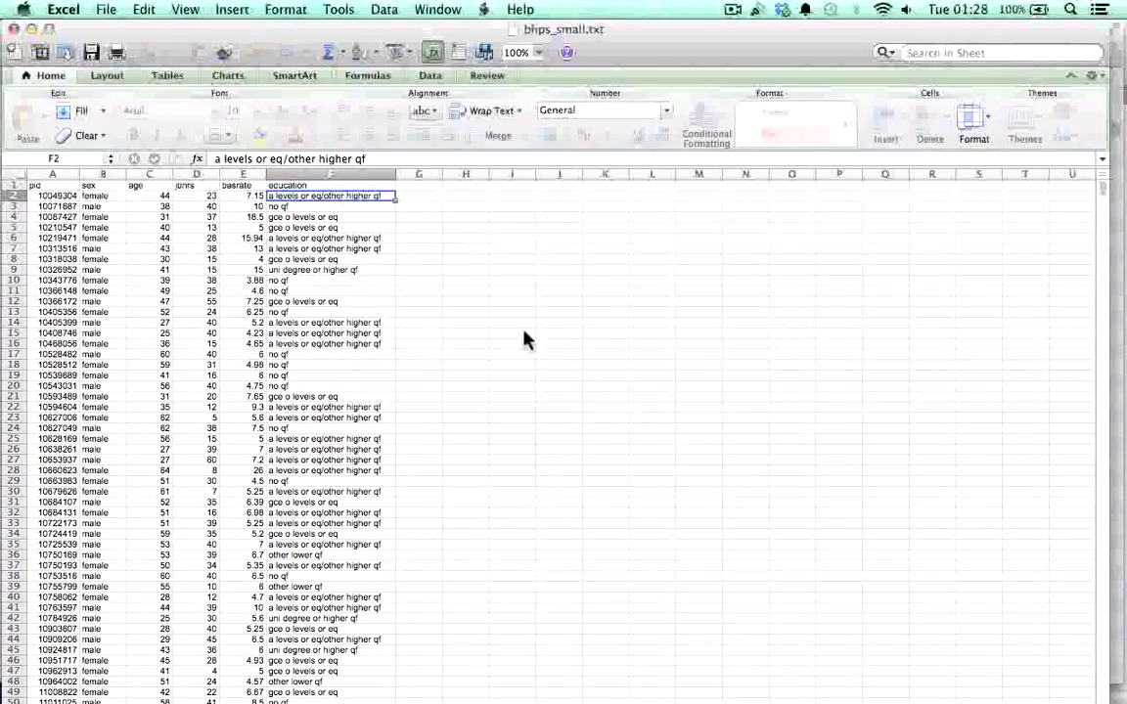
Step: Close bhps_small.txt without saving changes and select the new CSV and plain-text bhps_small files in Finder
left_click(14, 28)
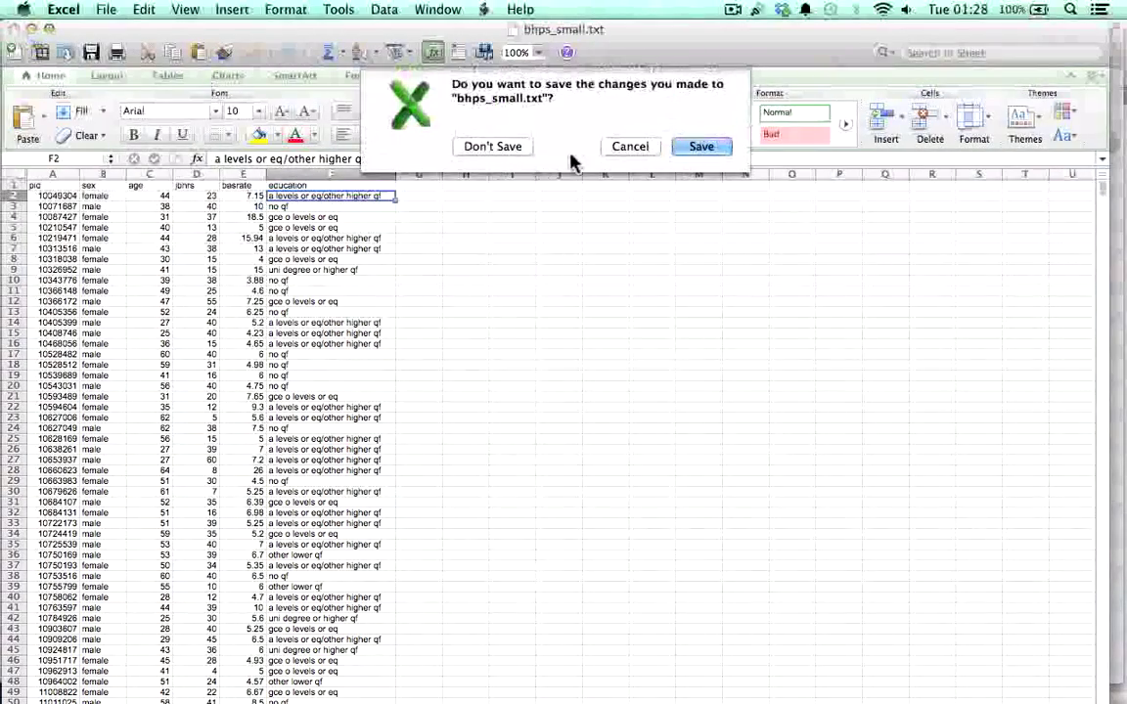
left_click(503, 146)
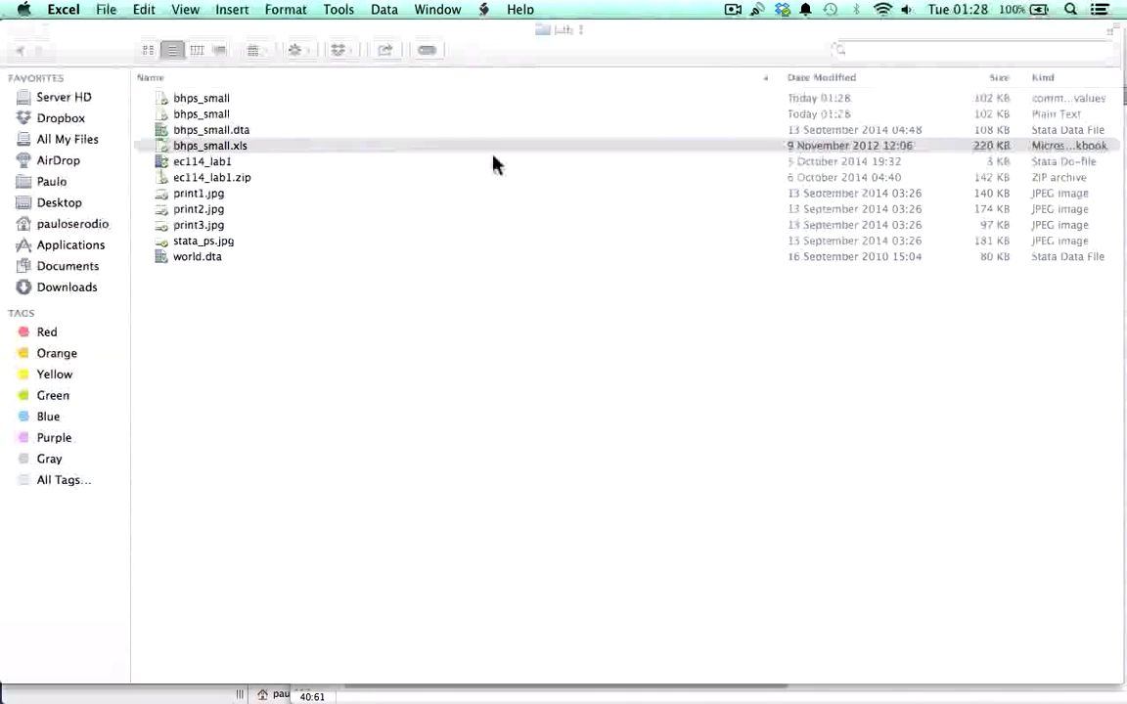
left_click(220, 149)
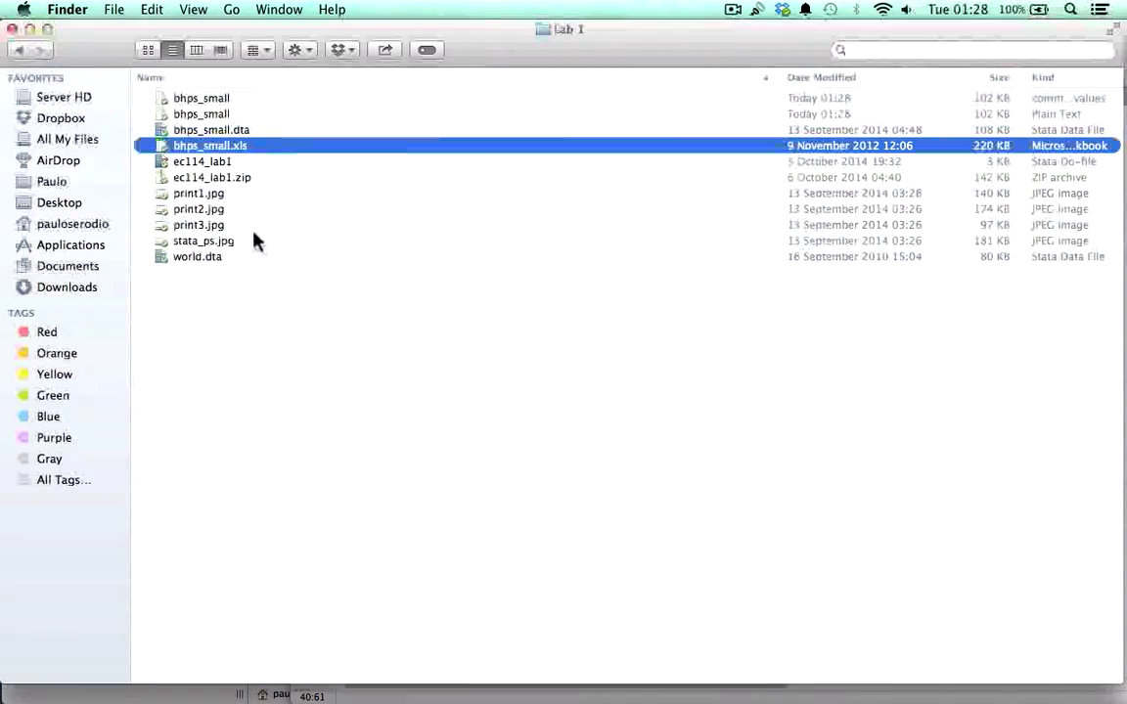
key("Return")
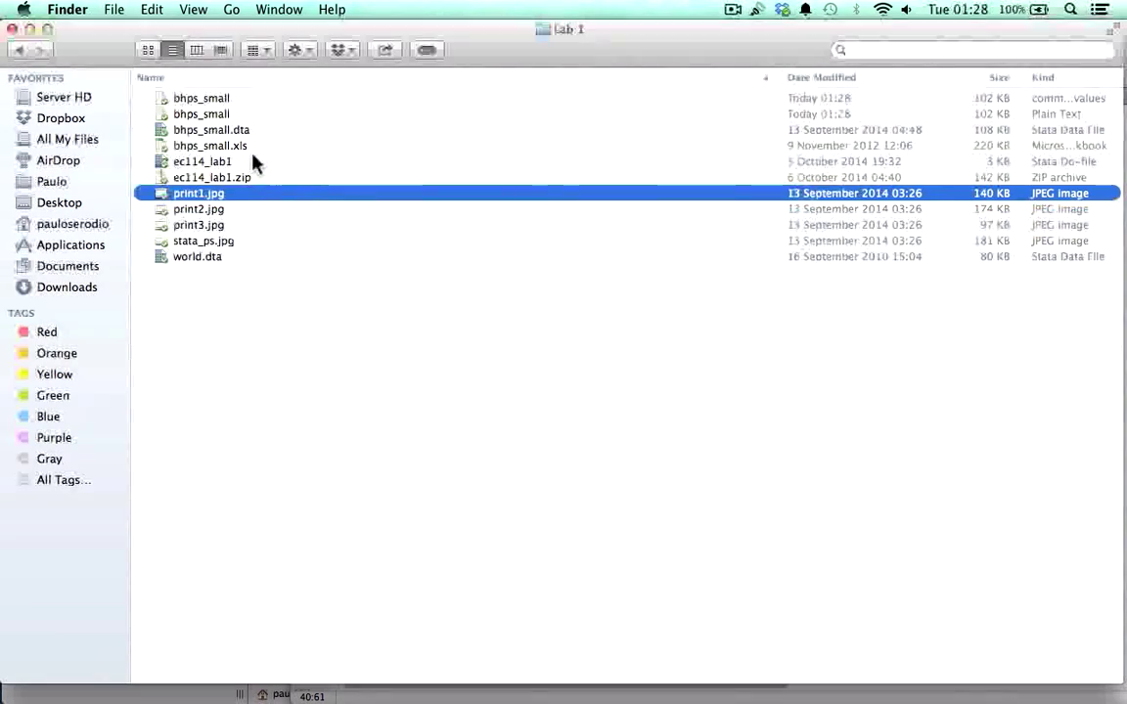
left_click(213, 98)
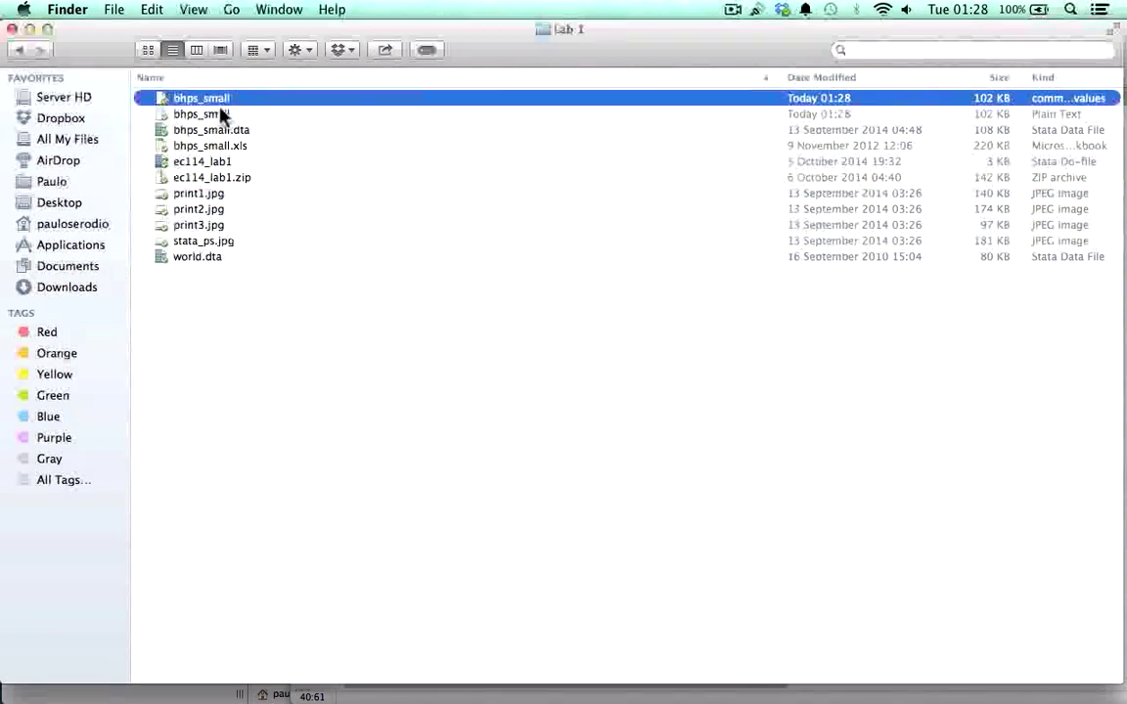
left_click(1013, 114, "super")
Step: Switch to Stata and highlight part of the insheet command for bhps_small.csv on line 93 of the do-file
mouse_move(1121, 230)
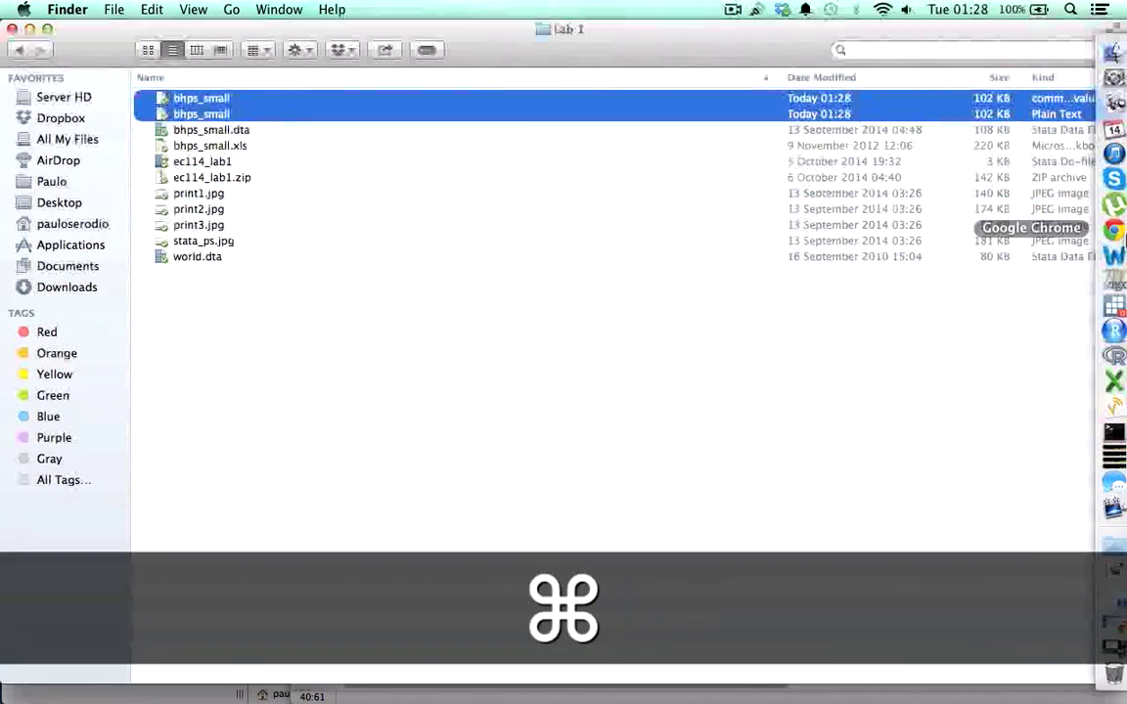
left_click(1114, 306)
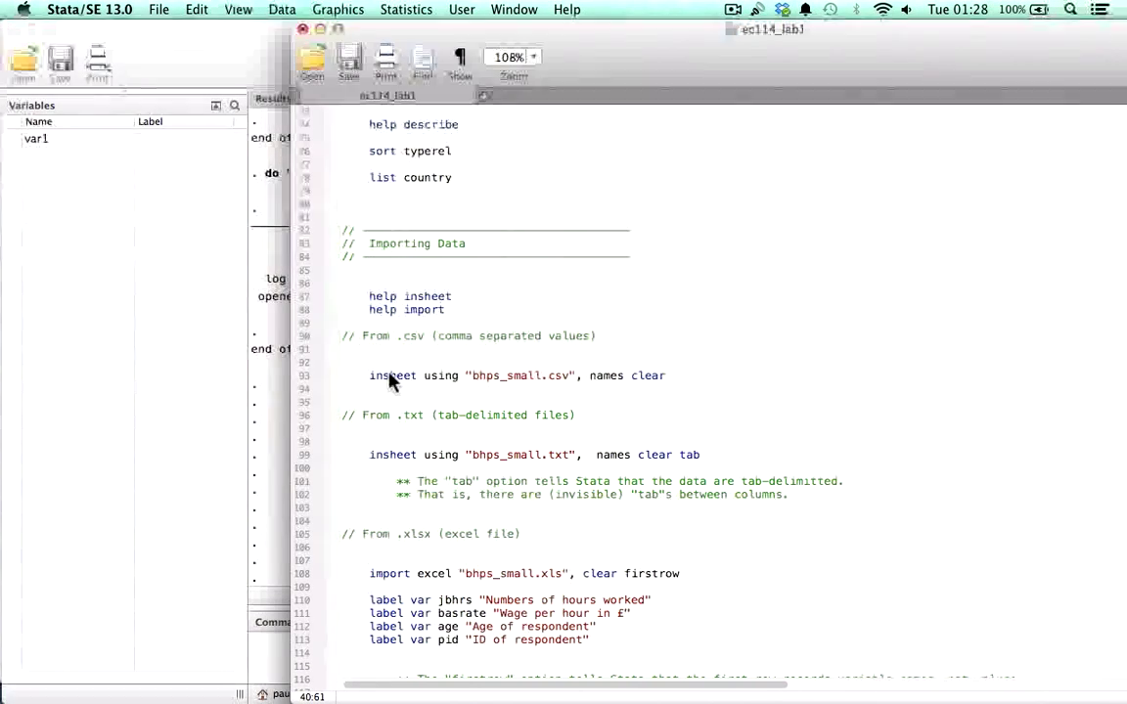
left_click_drag(388, 376, 476, 376)
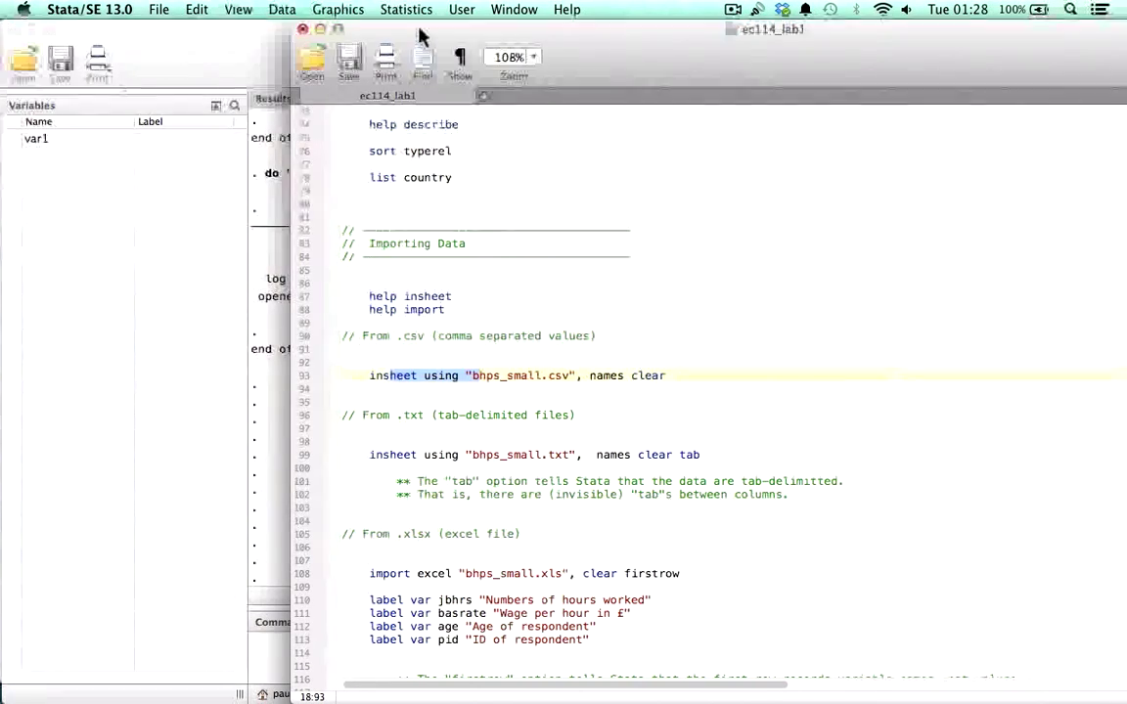
Step: Bring the main Stata window forward, inspect the data in memory in the Data Browser, and close it
left_click_drag(423, 39, 568, 37)
left_click(267, 678)
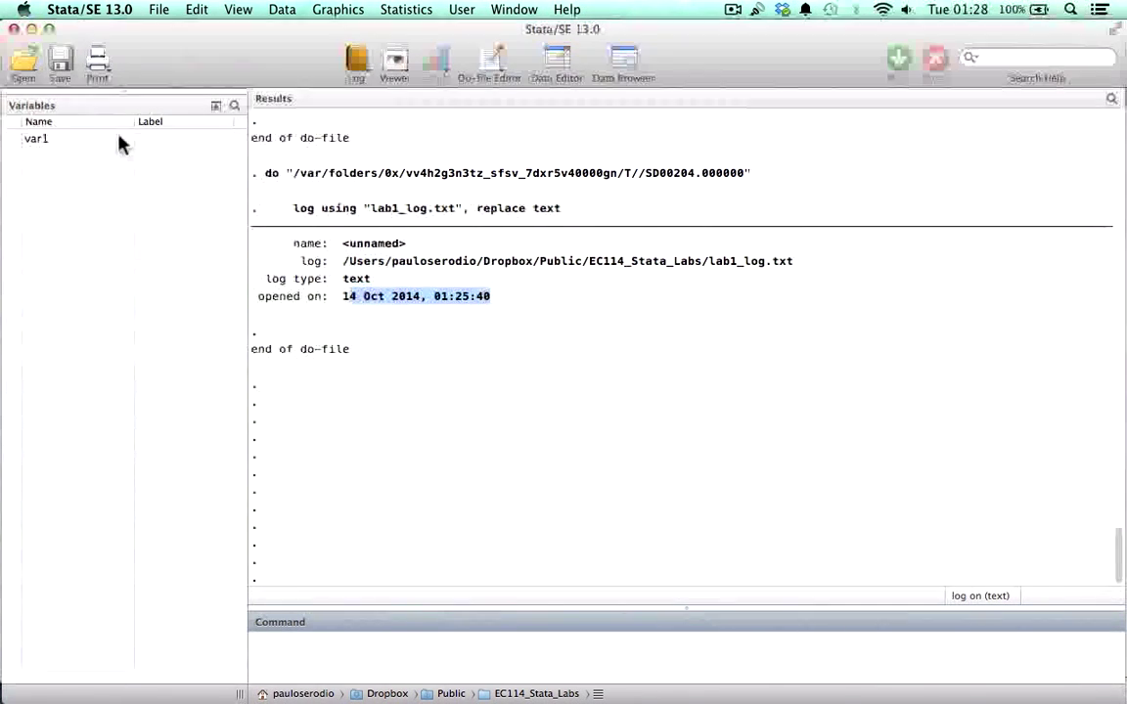
left_click(633, 70)
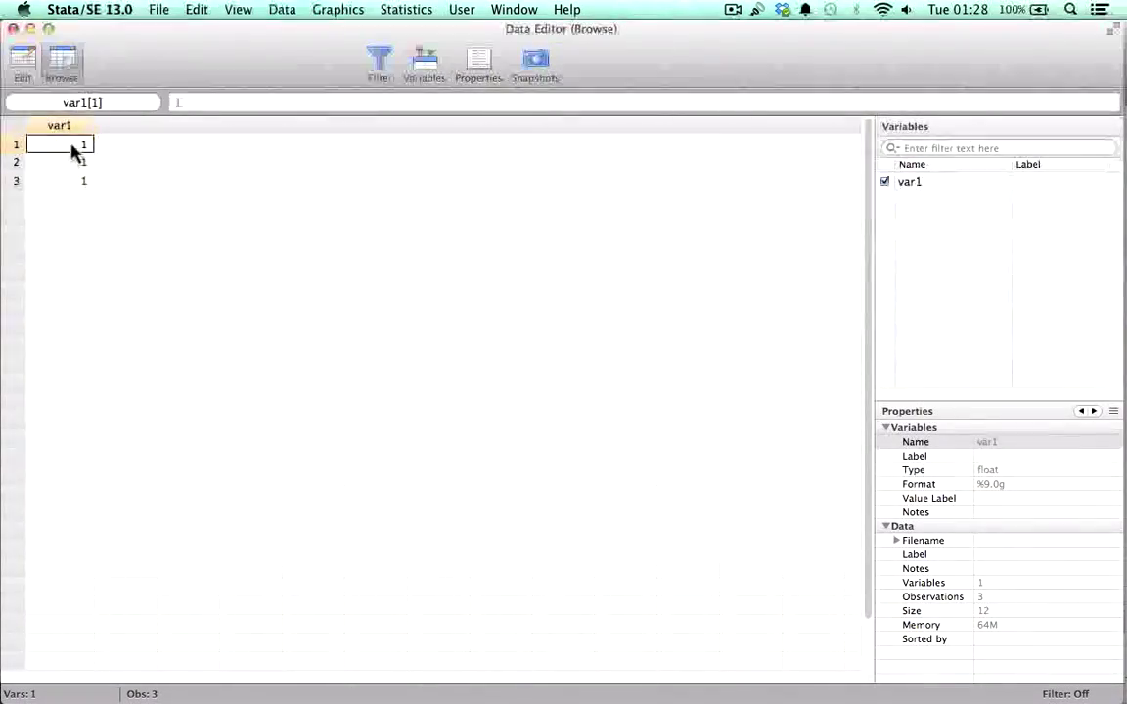
left_click(12, 29)
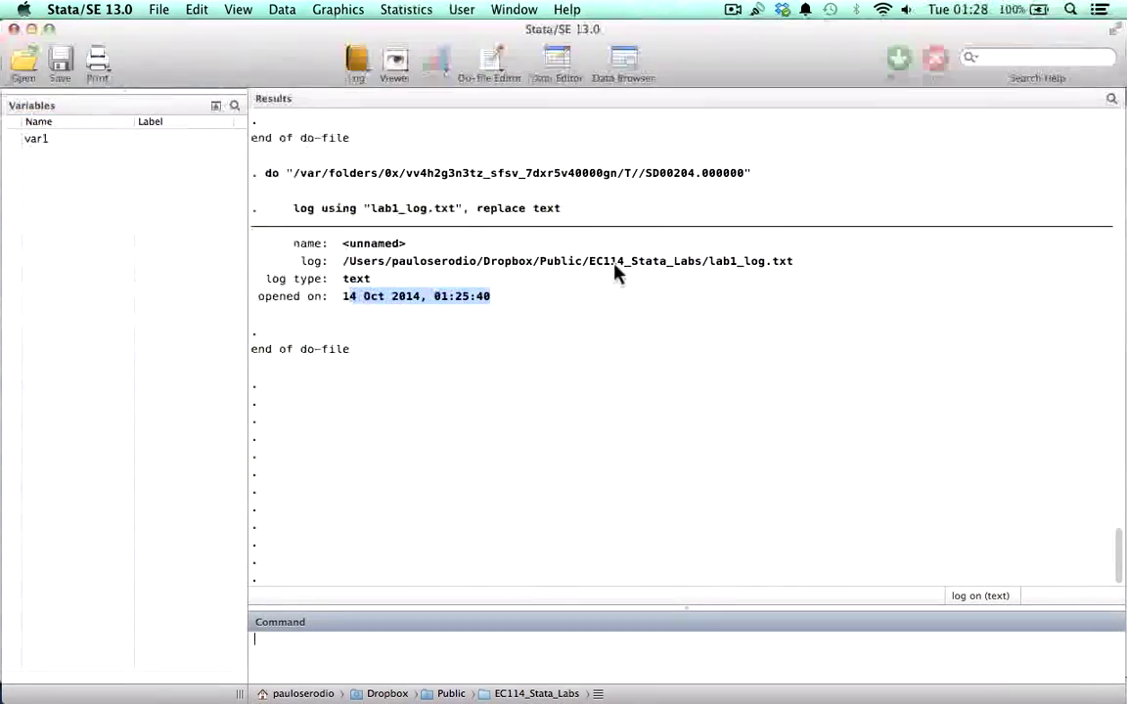
Step: Return to the ec114_lab1 do-file, reposition its window, and select the word insheet on line 93
key("ctrl+Down")
left_click(674, 282)
left_click_drag(827, 59, 700, 35)
left_click(391, 378)
double_click(392, 377)
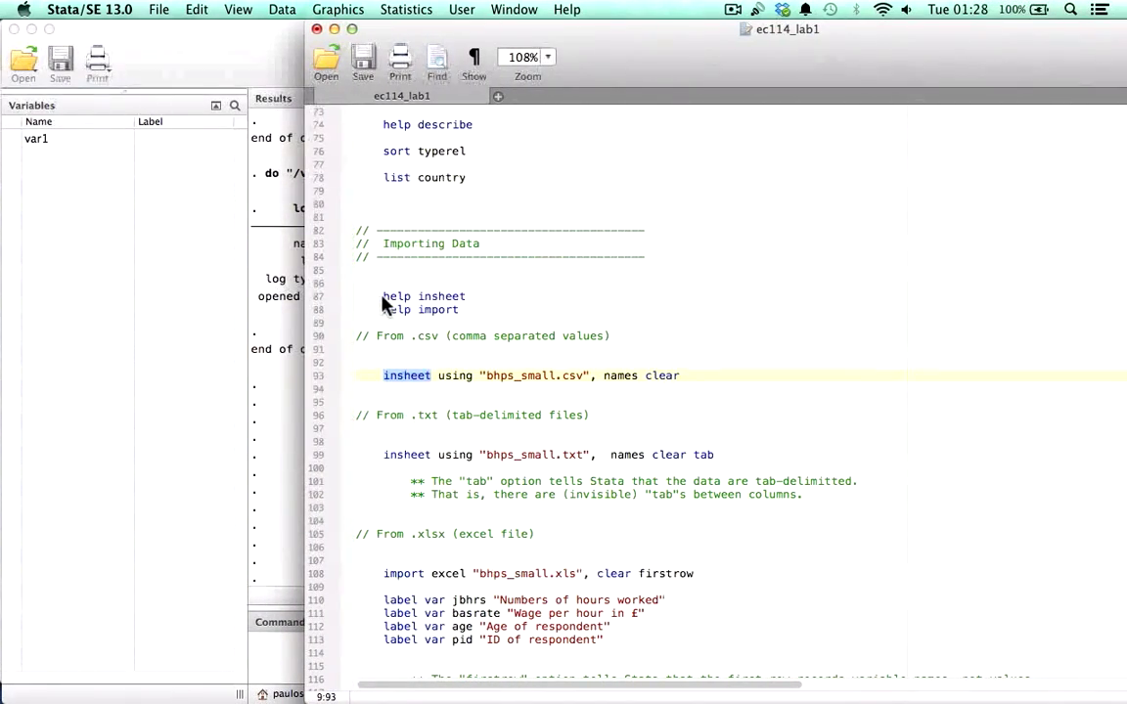
Step: Run the help insheet line from the do-file and read through the help page's syntax, description and options
left_click_drag(384, 297, 468, 297)
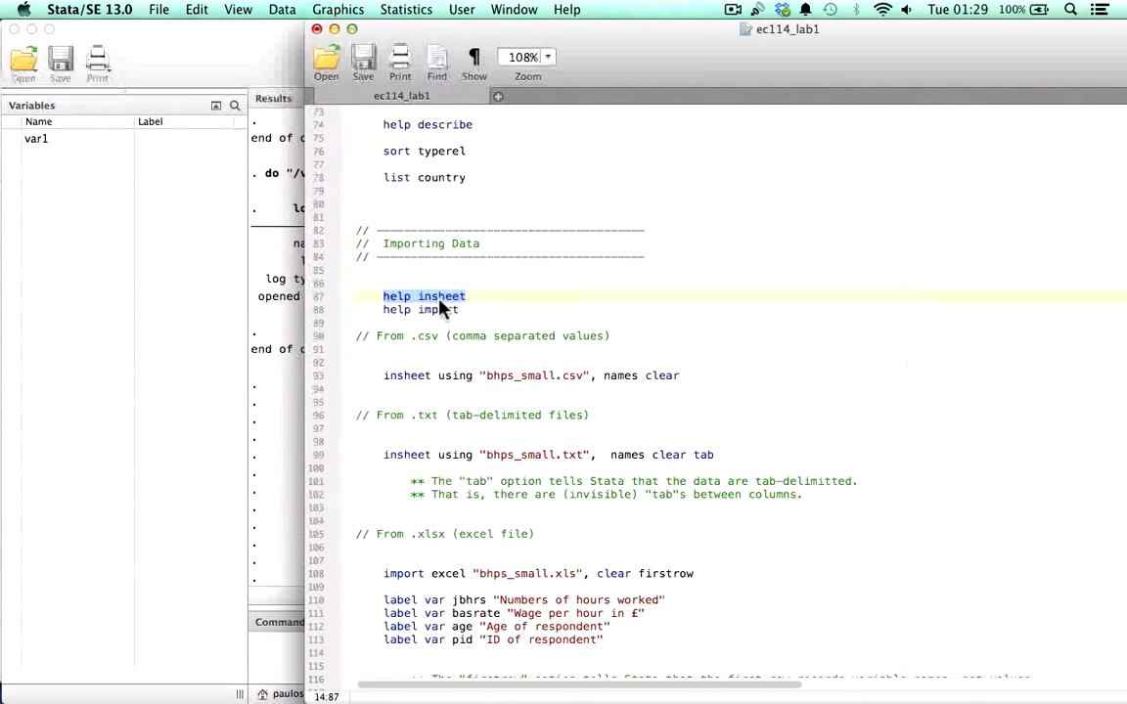
key("super+shift+d")
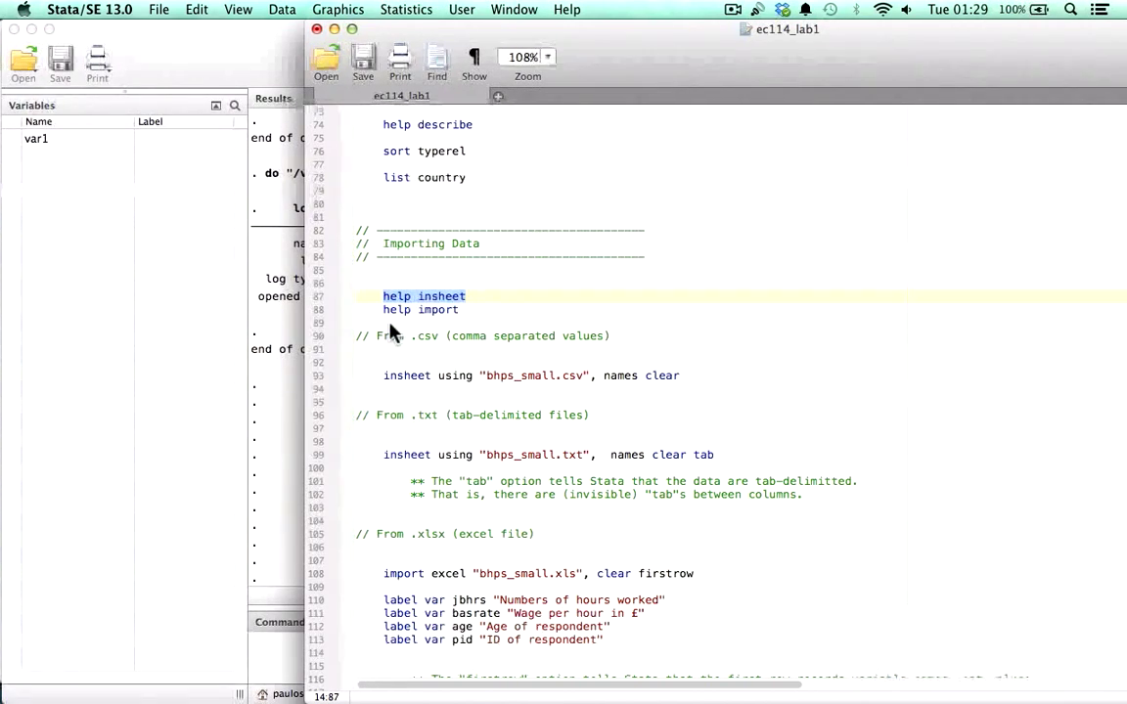
key("super+shift+d")
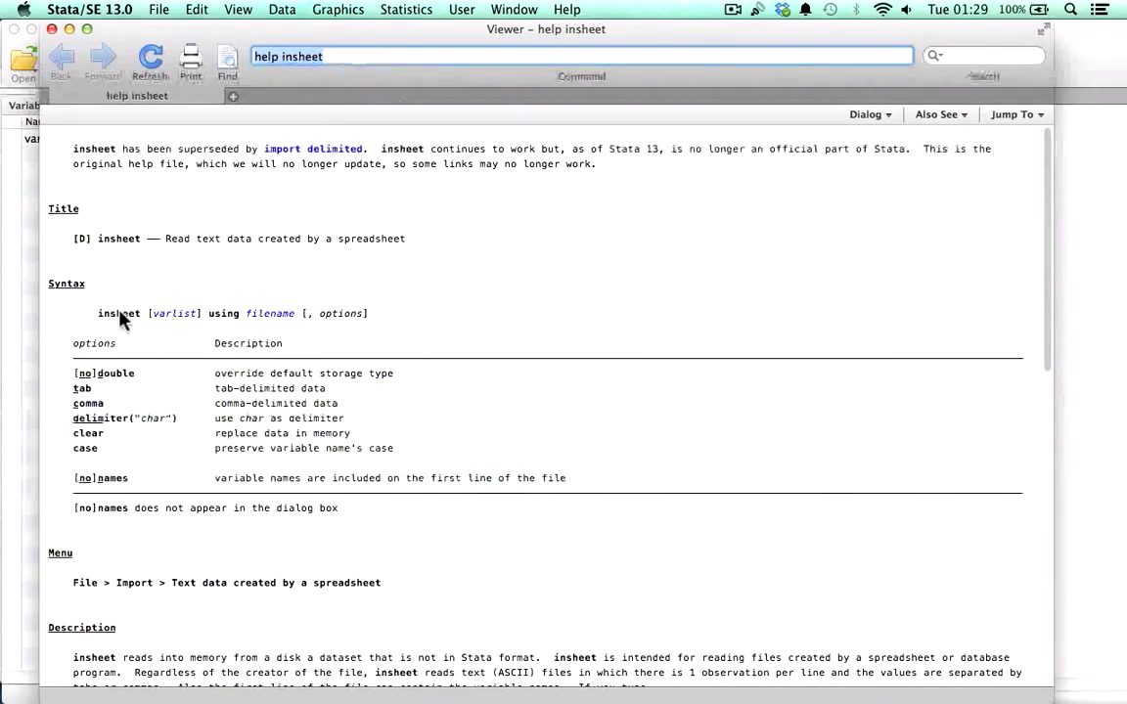
scroll(120, 318, "down", 10)
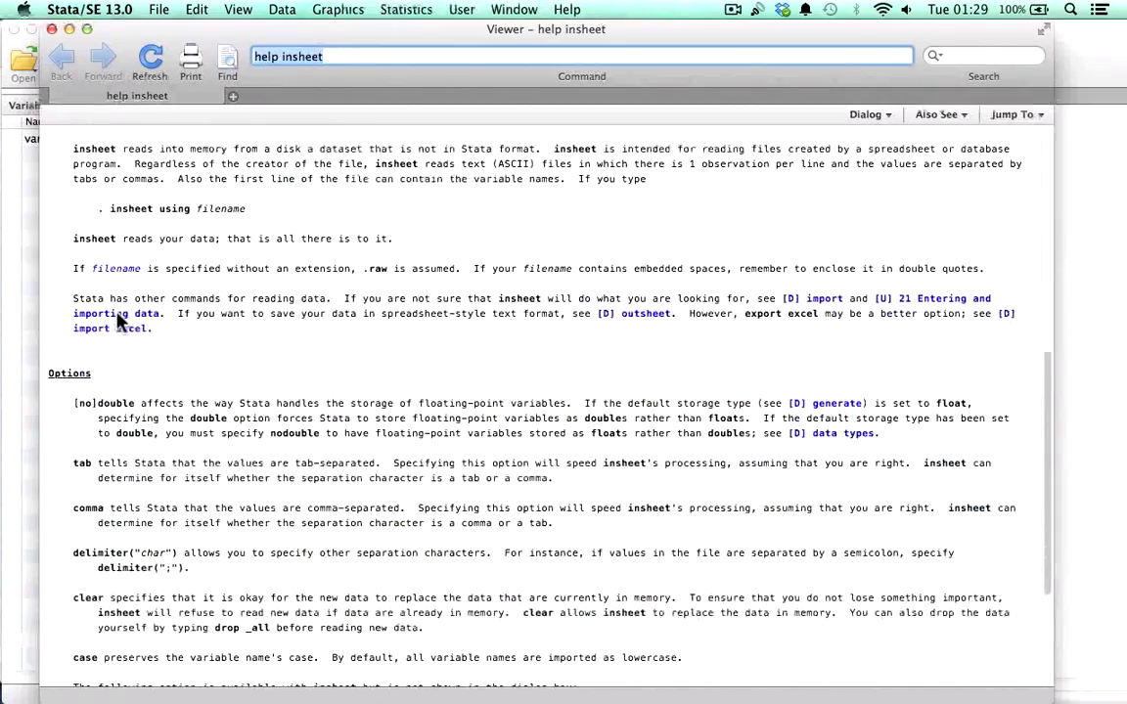
scroll(116, 320, "down", 4)
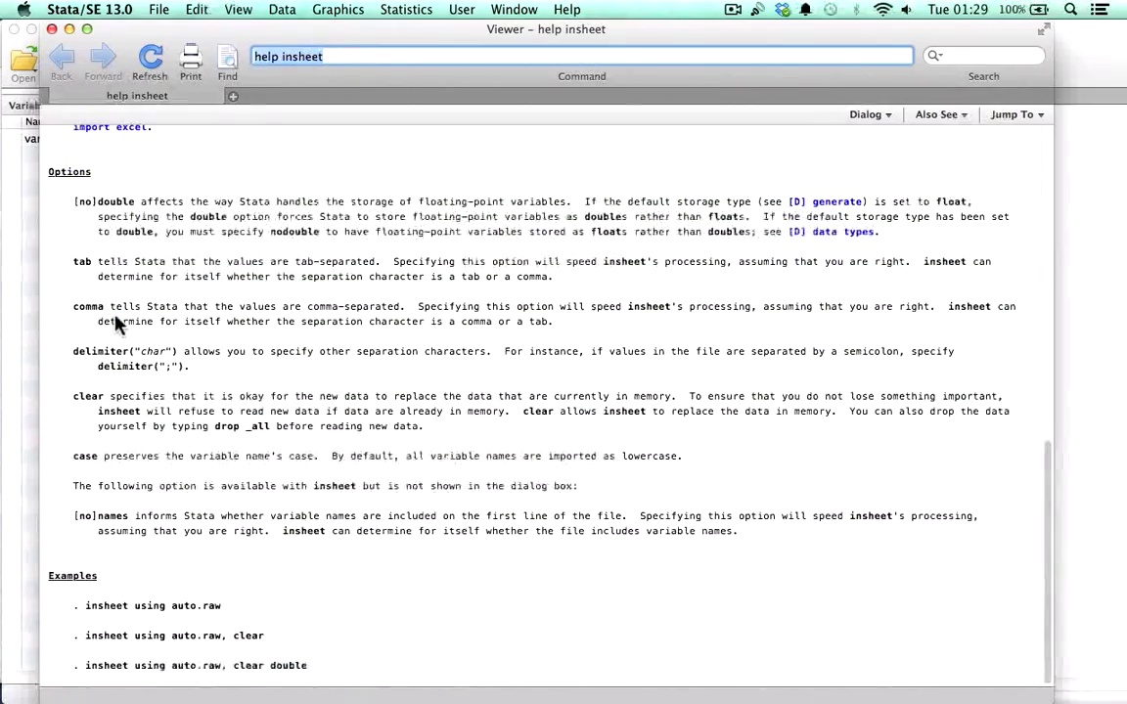
Step: Close the insheet help page and examine the bhps_small.csv command on line 93 of the do-file, including its file name and the names and clear options
left_click(53, 29)
left_click(577, 376)
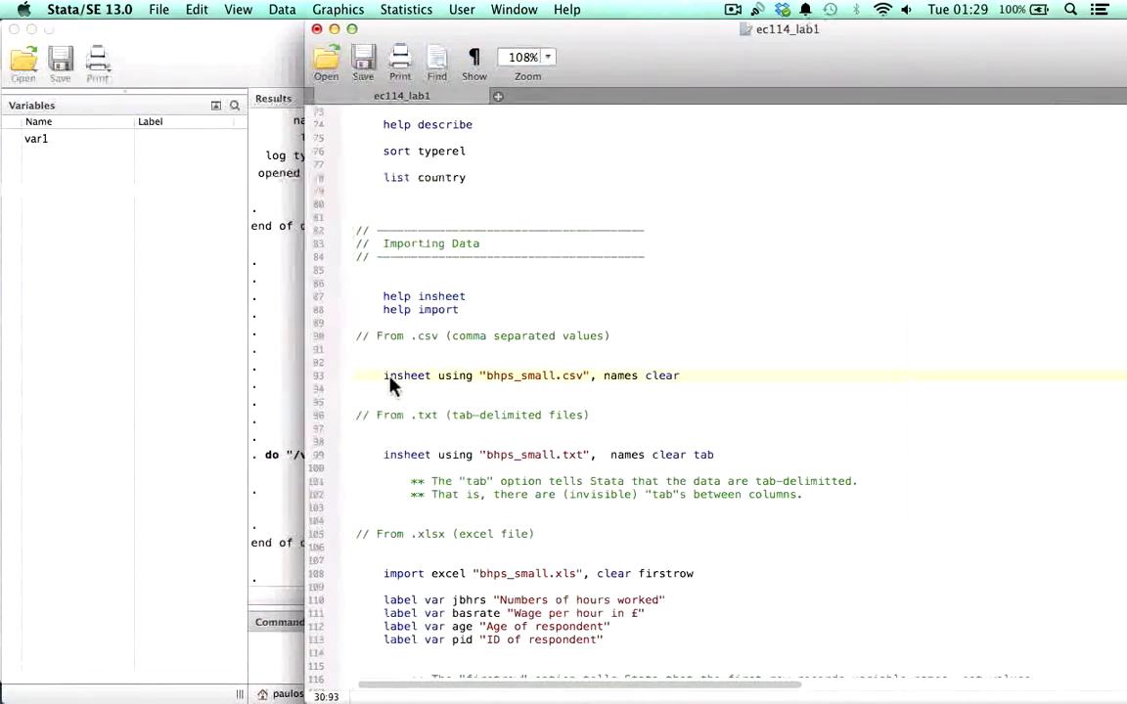
left_click_drag(384, 380, 683, 377)
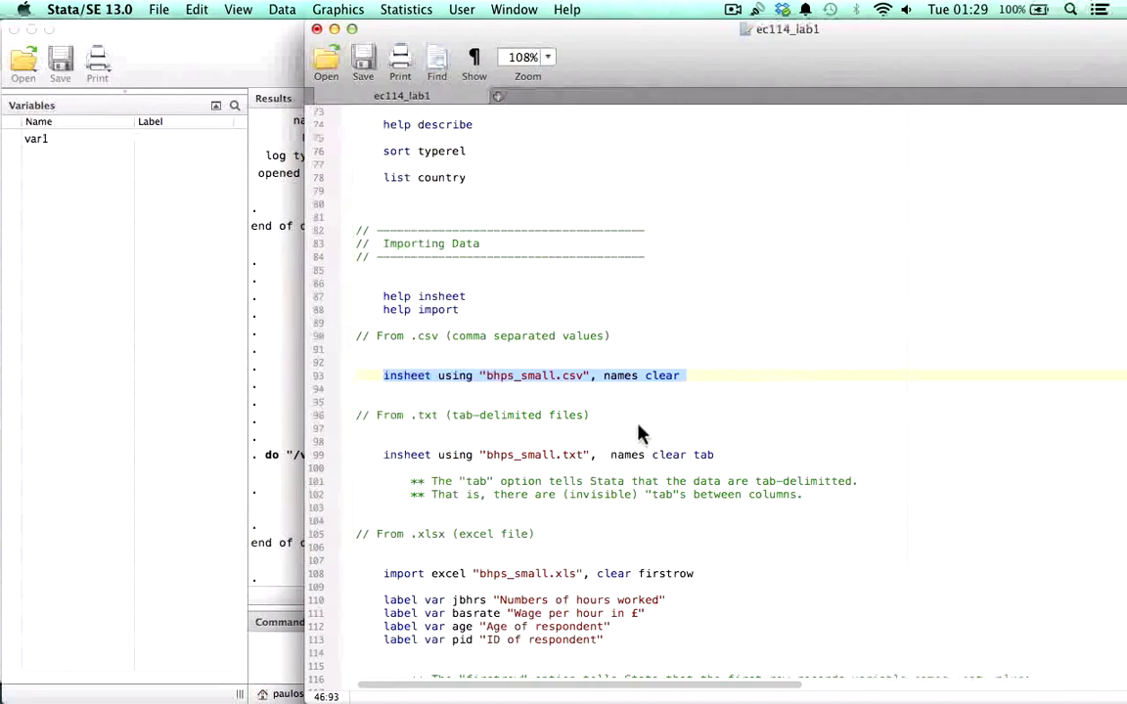
left_click(418, 385)
double_click(456, 380)
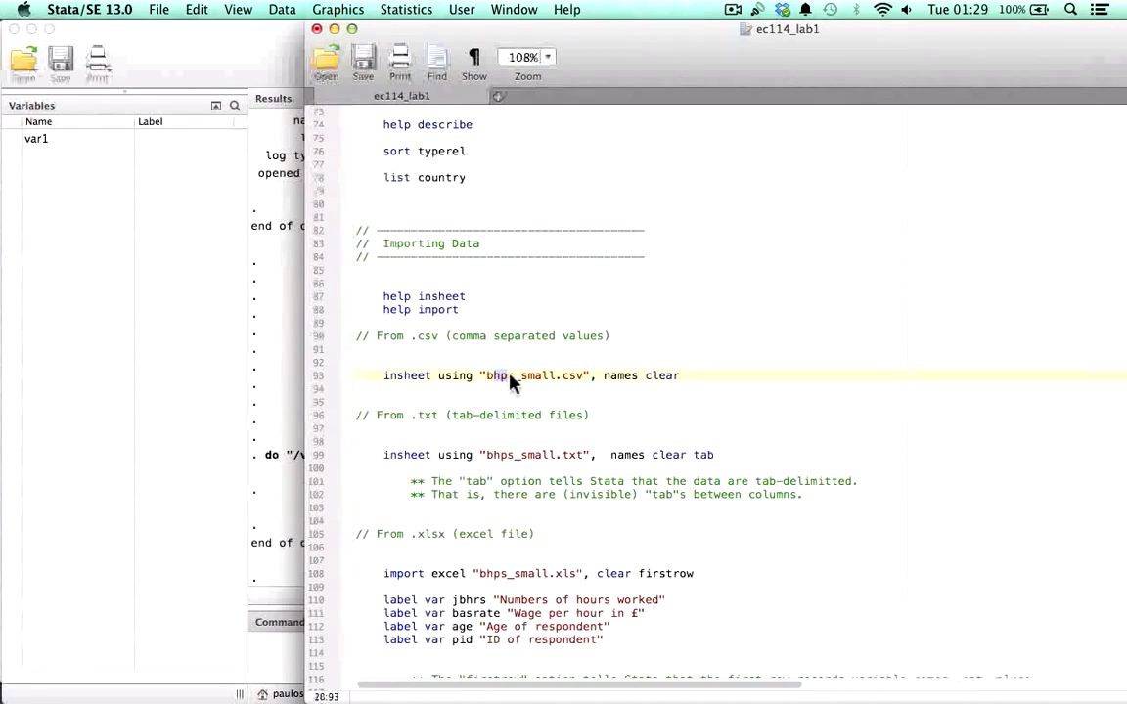
double_click(519, 379)
left_click_drag(553, 384, 586, 378)
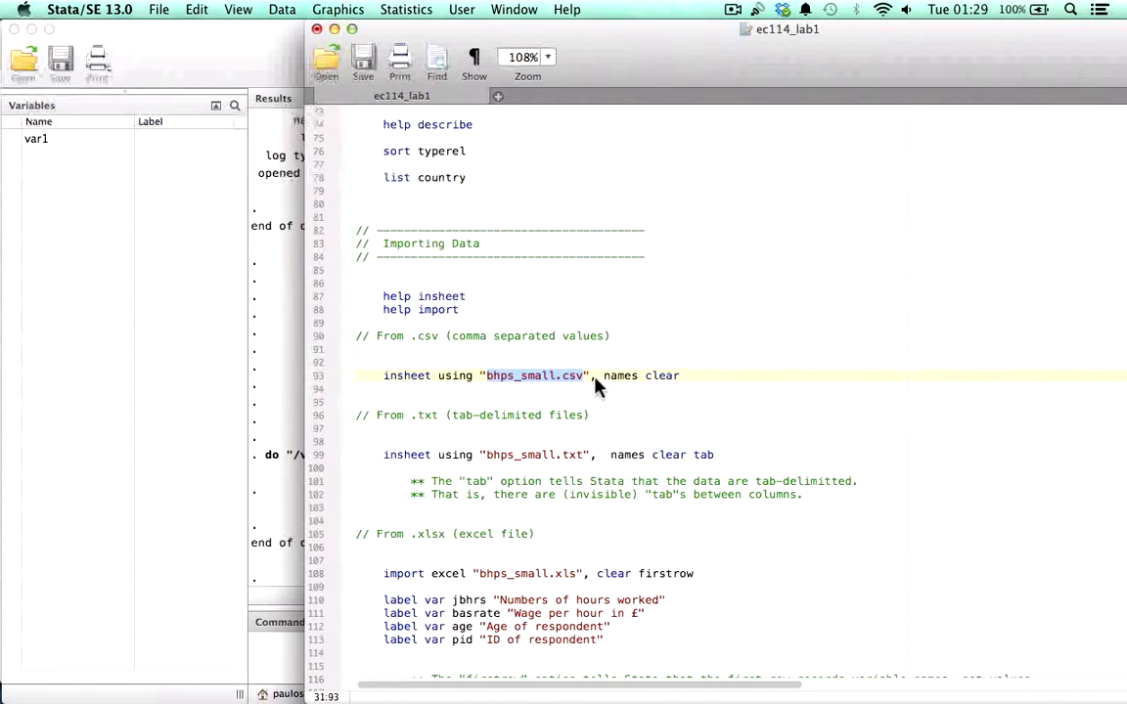
double_click(614, 378)
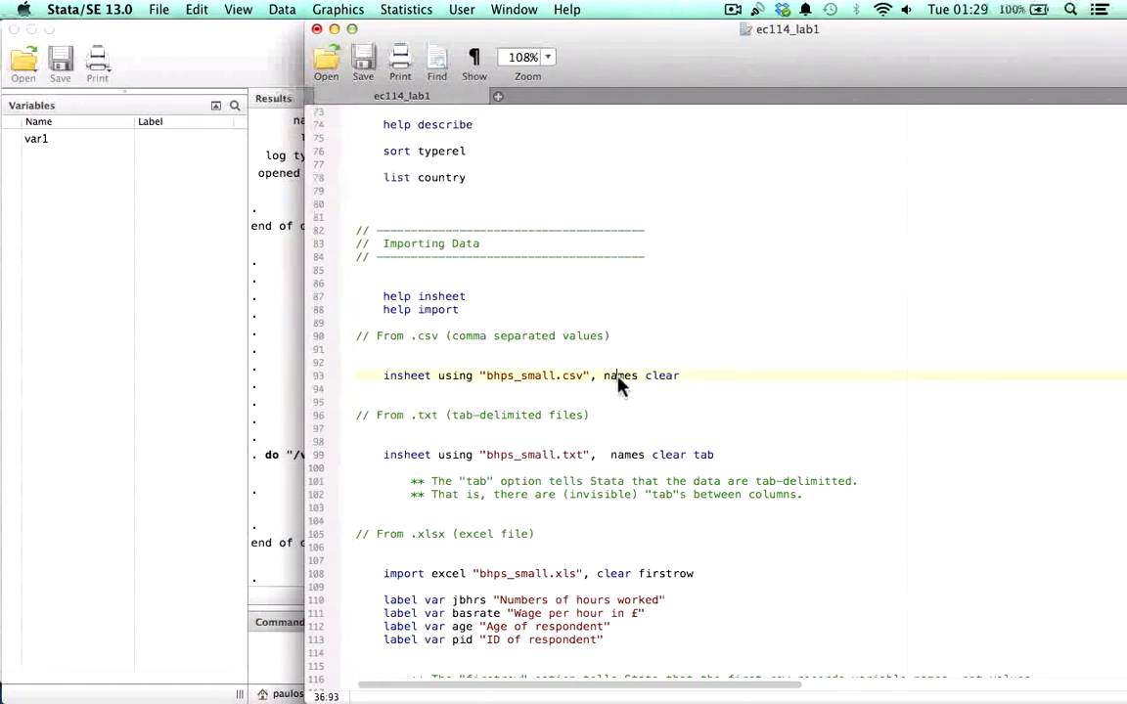
double_click(619, 382)
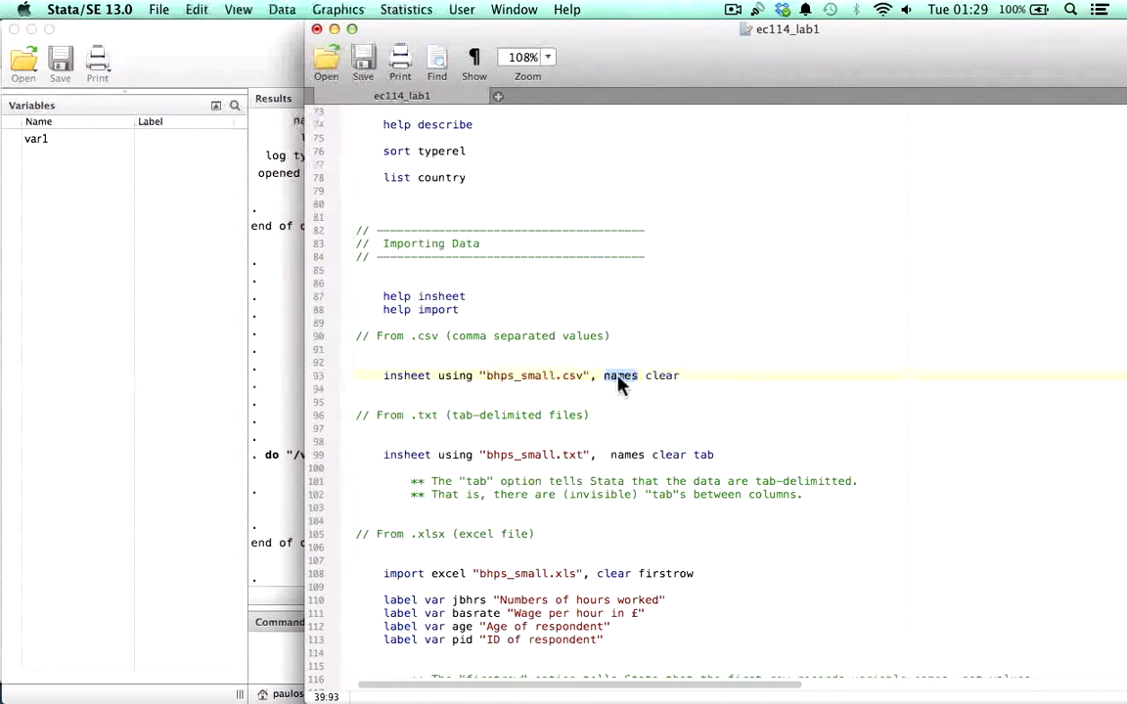
double_click(656, 383)
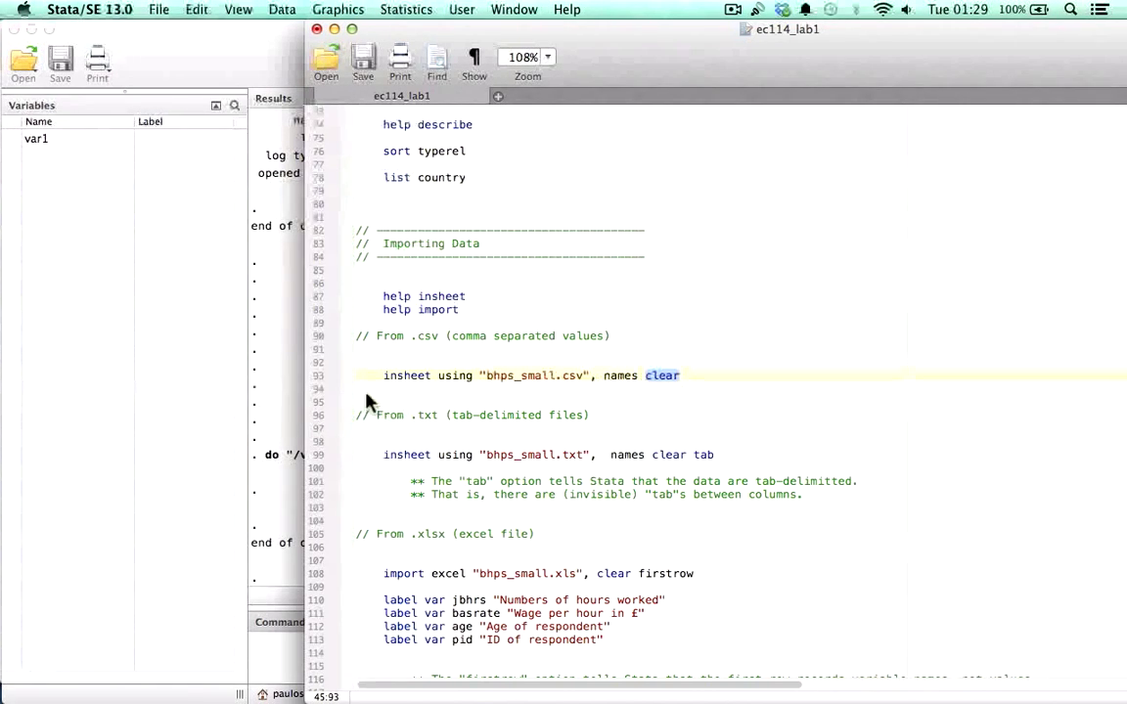
Step: Run line 93 of the do-file, insheet using "bhps_small.csv", names clear, and bring the main Stata window forward
left_click_drag(382, 376, 702, 381)
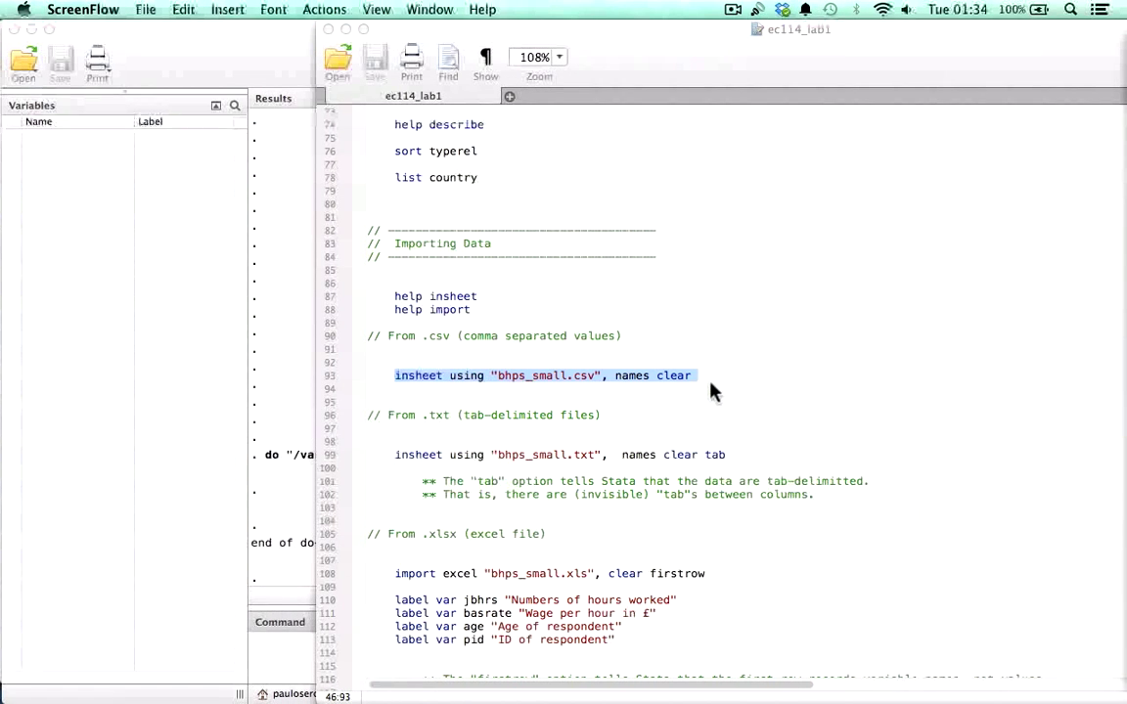
key("super+shift+d")
left_click(674, 373)
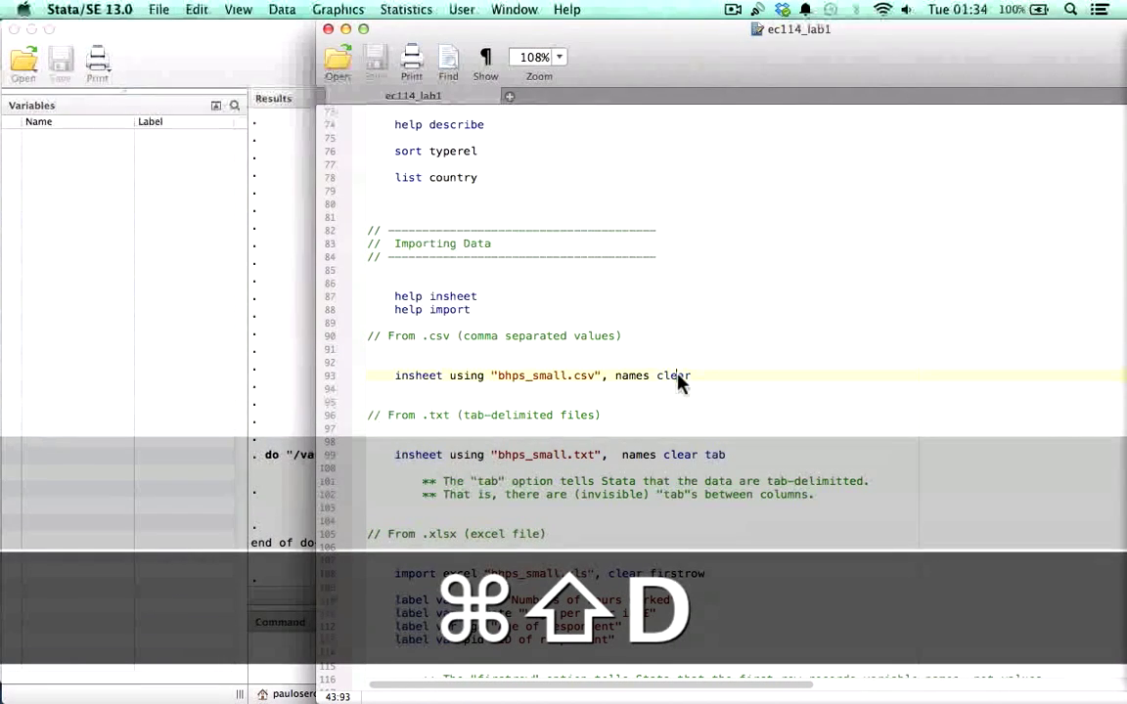
left_click_drag(701, 378, 333, 376)
key("super+shift+d")
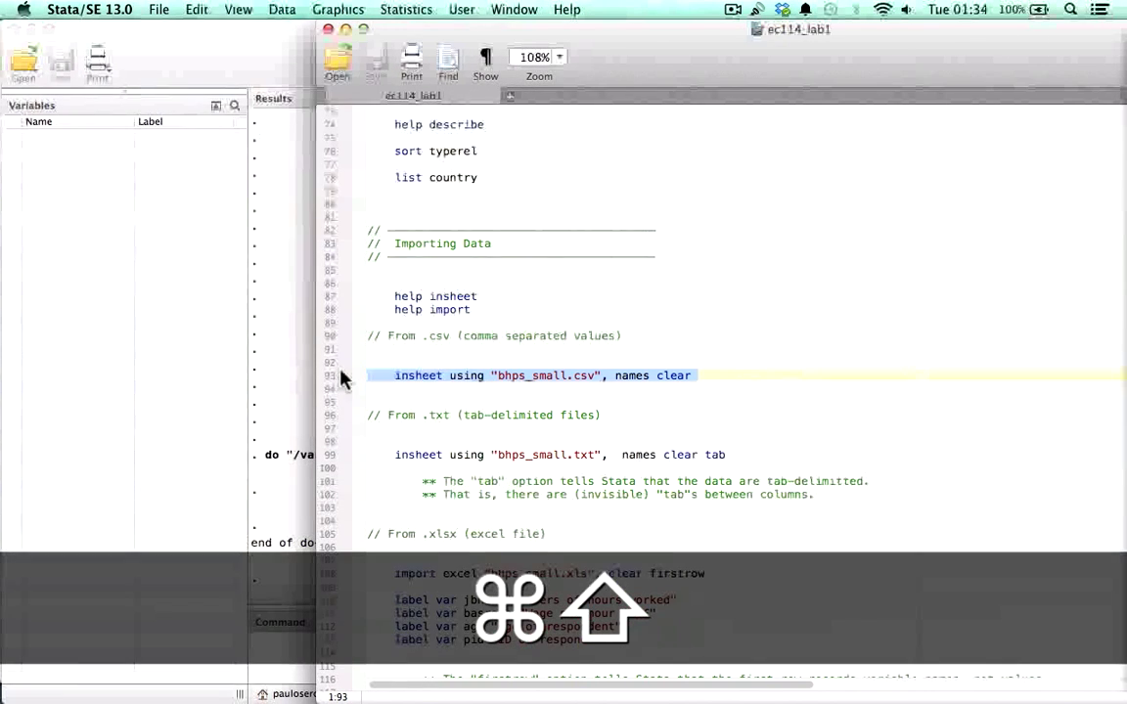
left_click(293, 375)
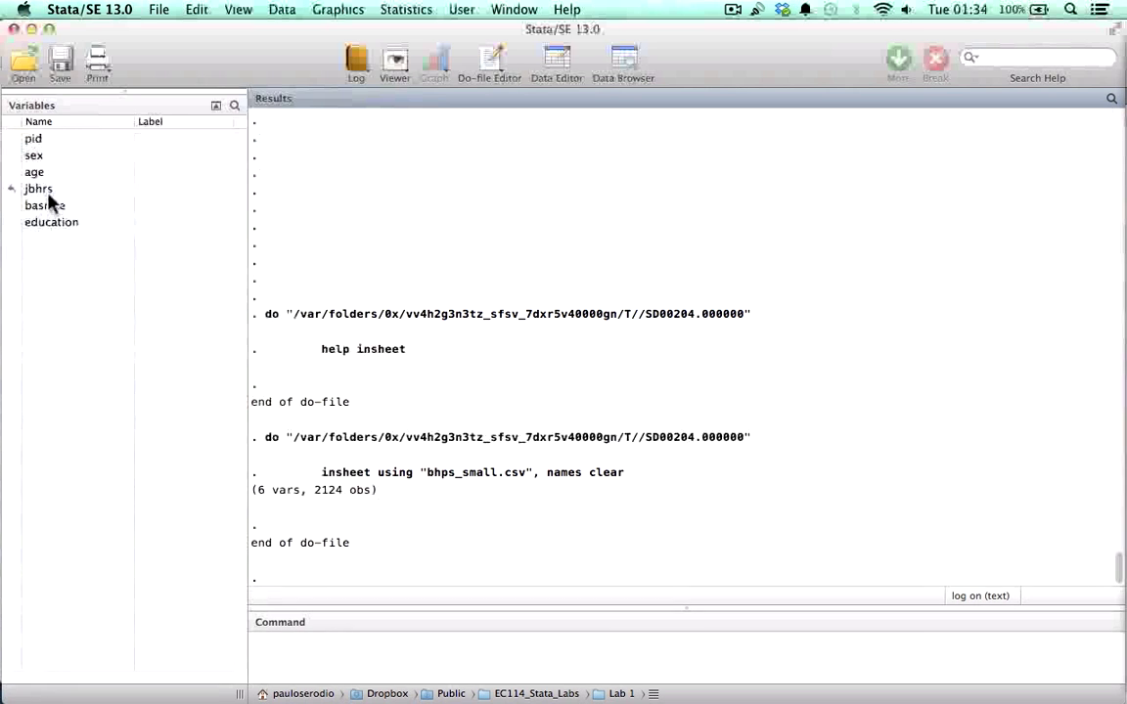
Step: Go through the imported variables one by one in the variable list, from pid to education
left_click(44, 140)
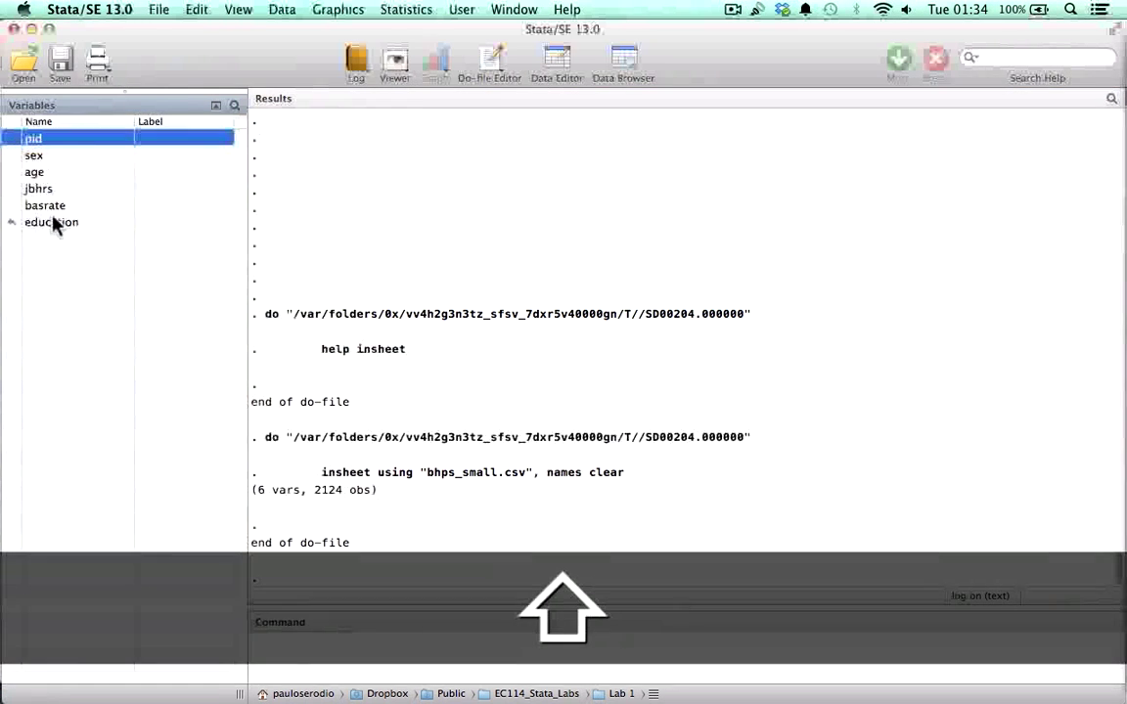
left_click(55, 221, "shift")
left_click(105, 255)
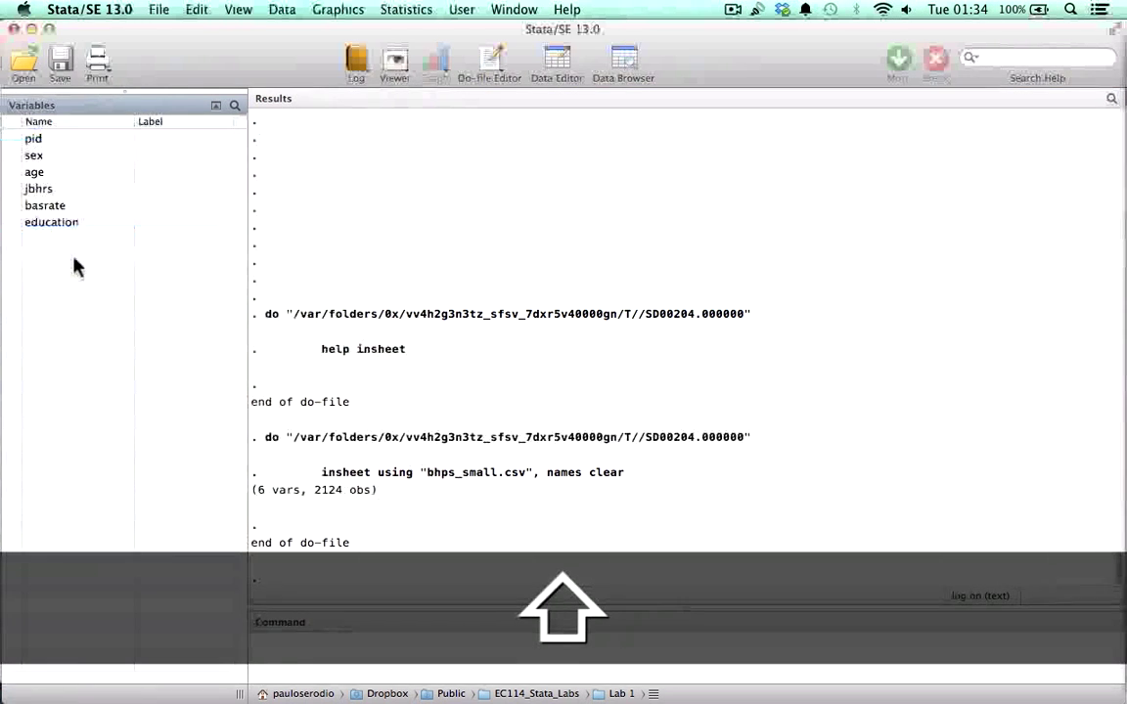
left_click(45, 140)
left_click(47, 155)
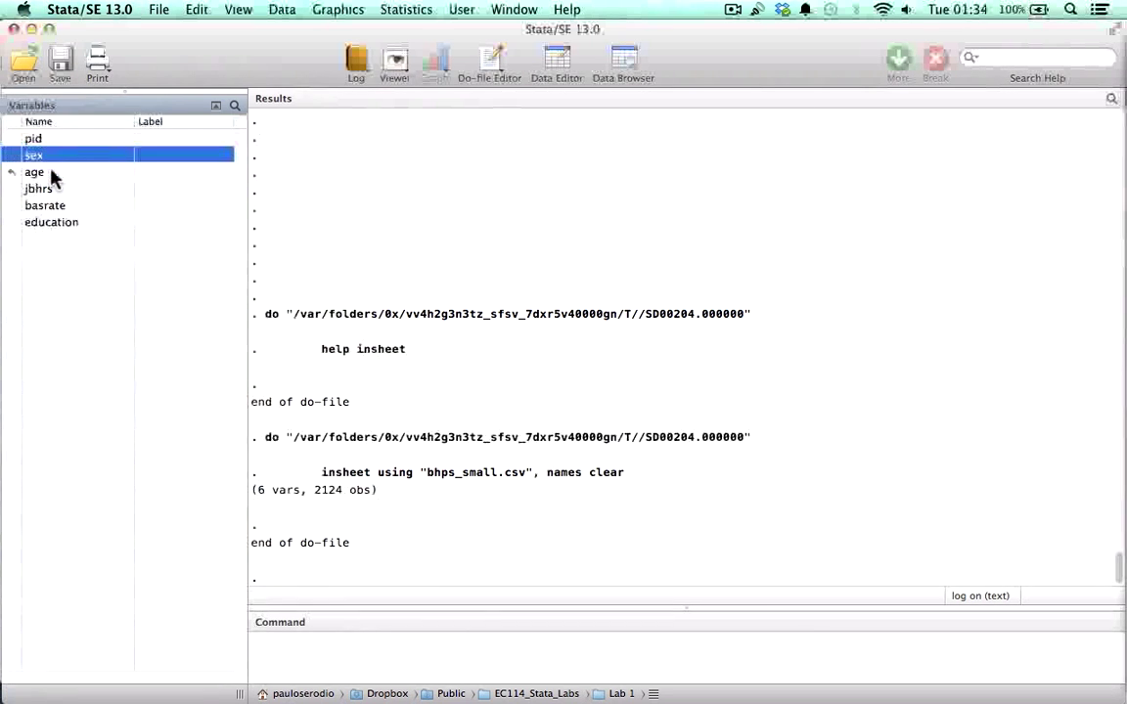
left_click(49, 172)
left_click(50, 188)
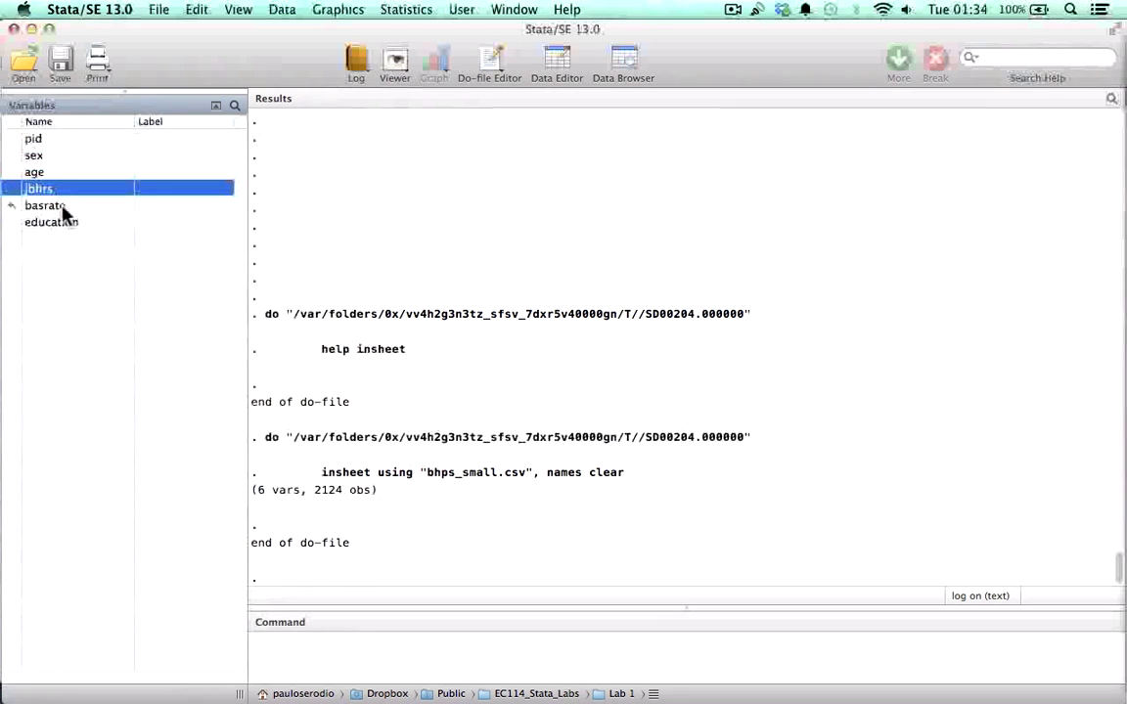
left_click(60, 207)
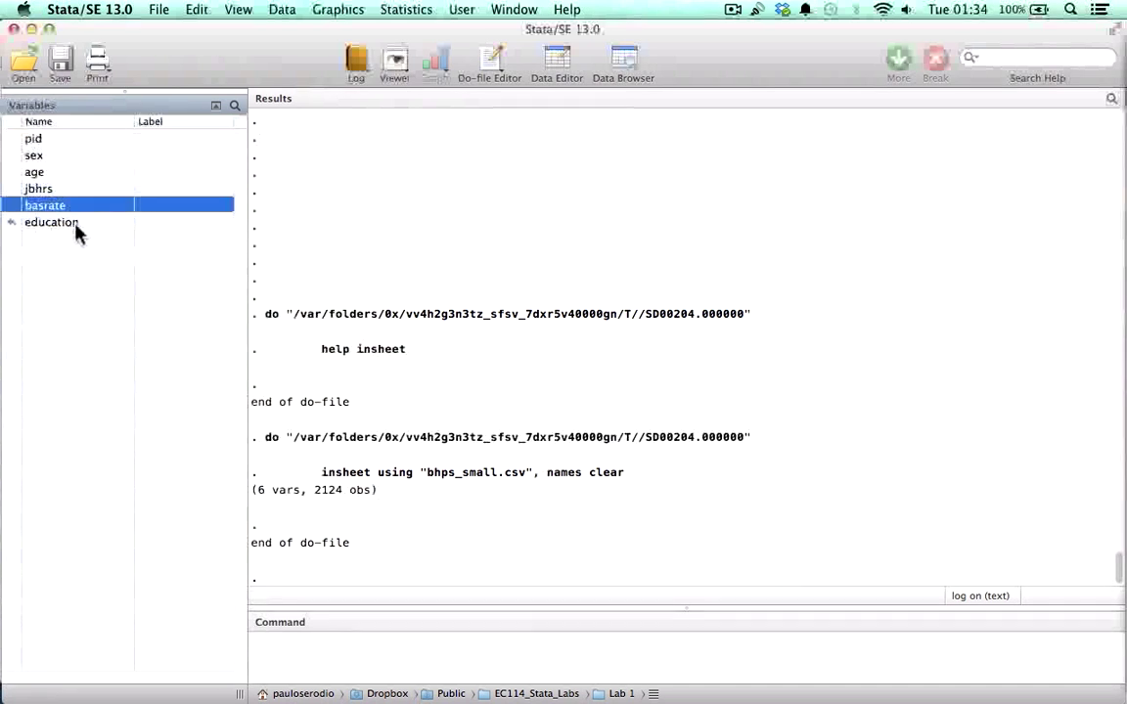
left_click(73, 225)
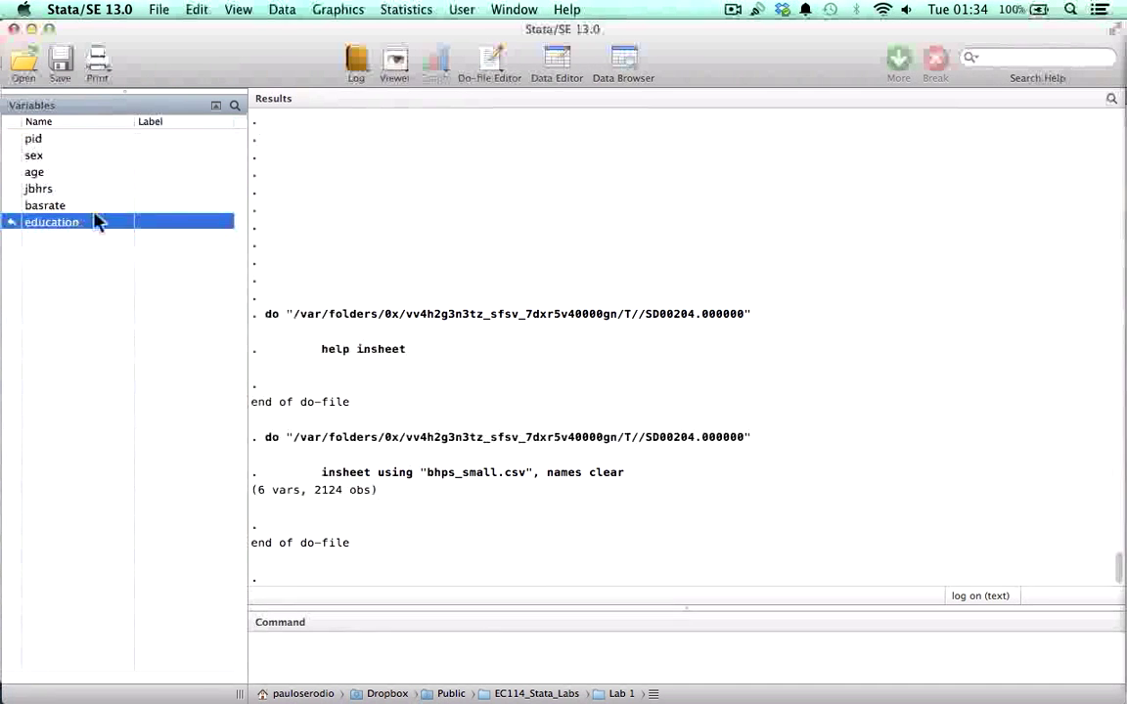
Step: Inspect the imported data in the Data Browser, comparing the numeric columns jbhrs and basrate with the text columns sex and education, and close it
left_click(622, 63)
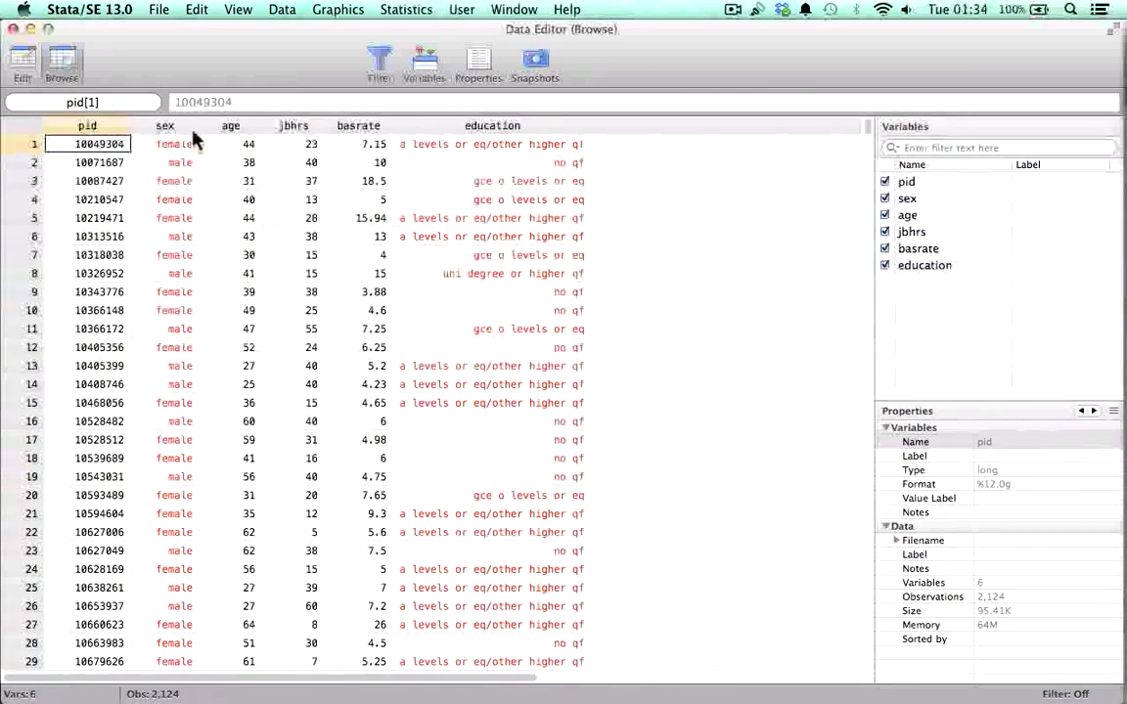
left_click(235, 143)
left_click_drag(293, 163, 305, 252)
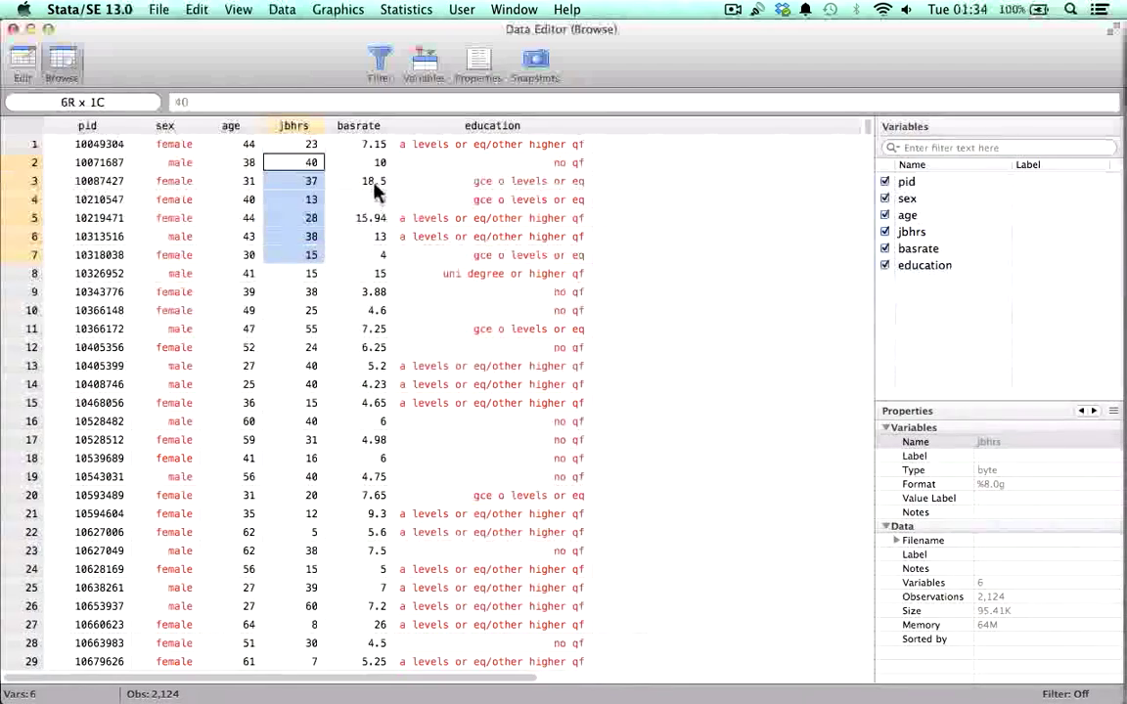
left_click_drag(374, 185, 390, 273)
left_click_drag(181, 162, 191, 277)
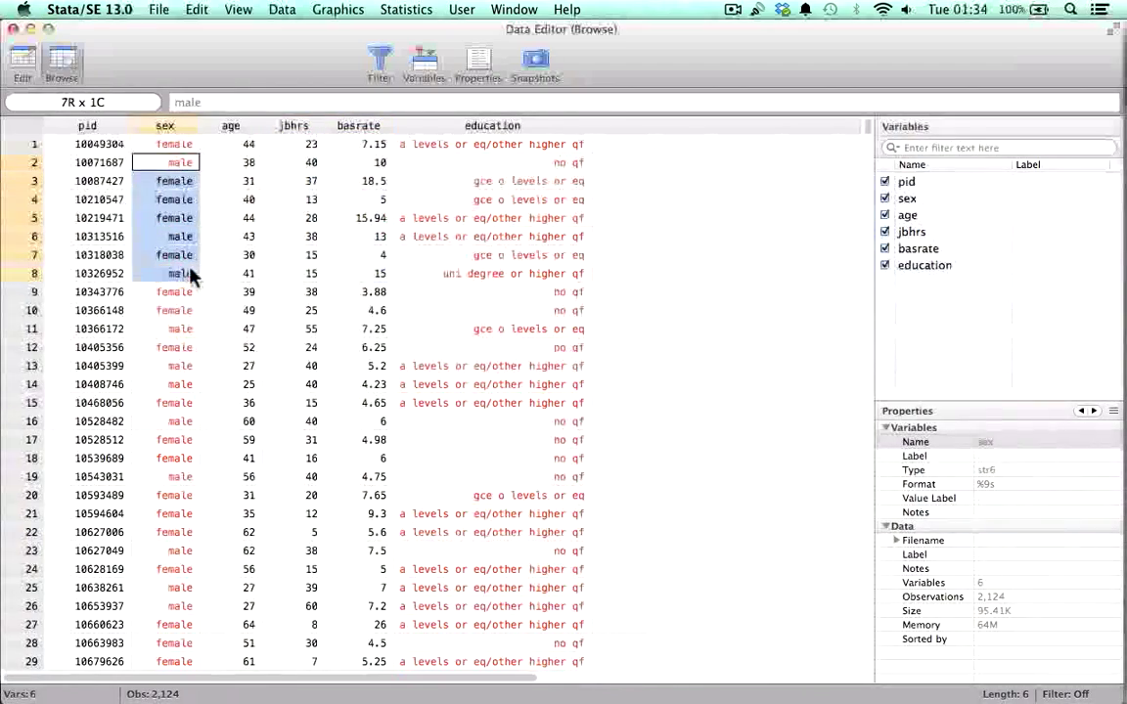
left_click_drag(548, 163, 577, 236)
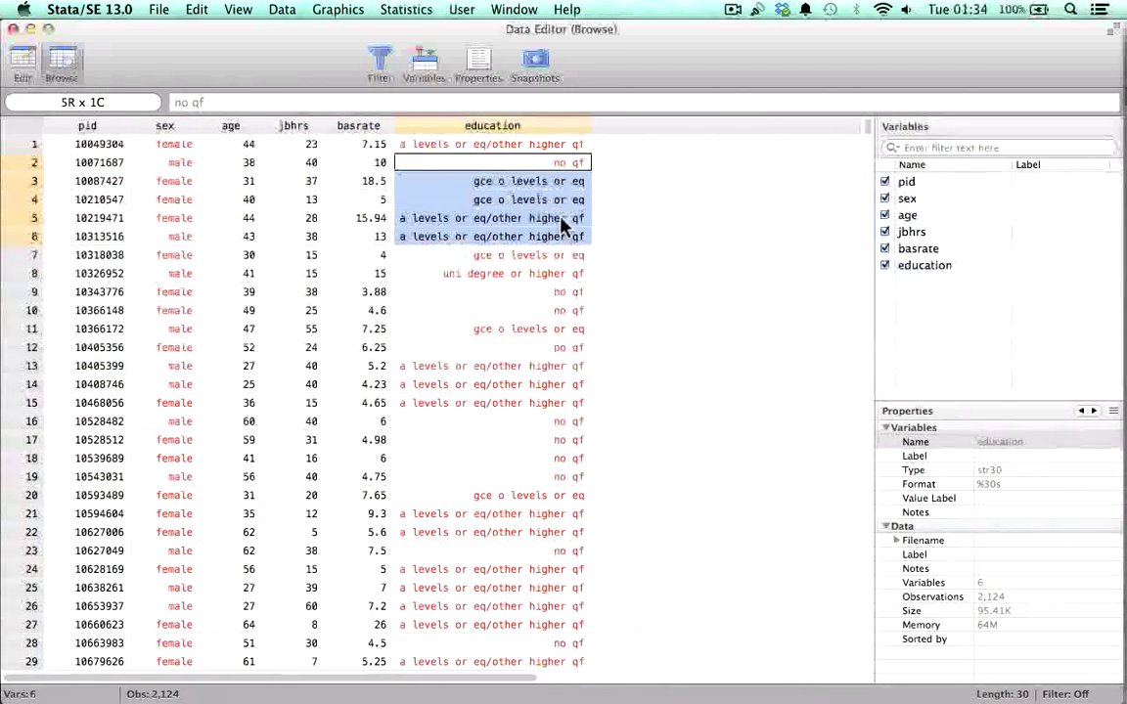
left_click_drag(169, 162, 181, 254)
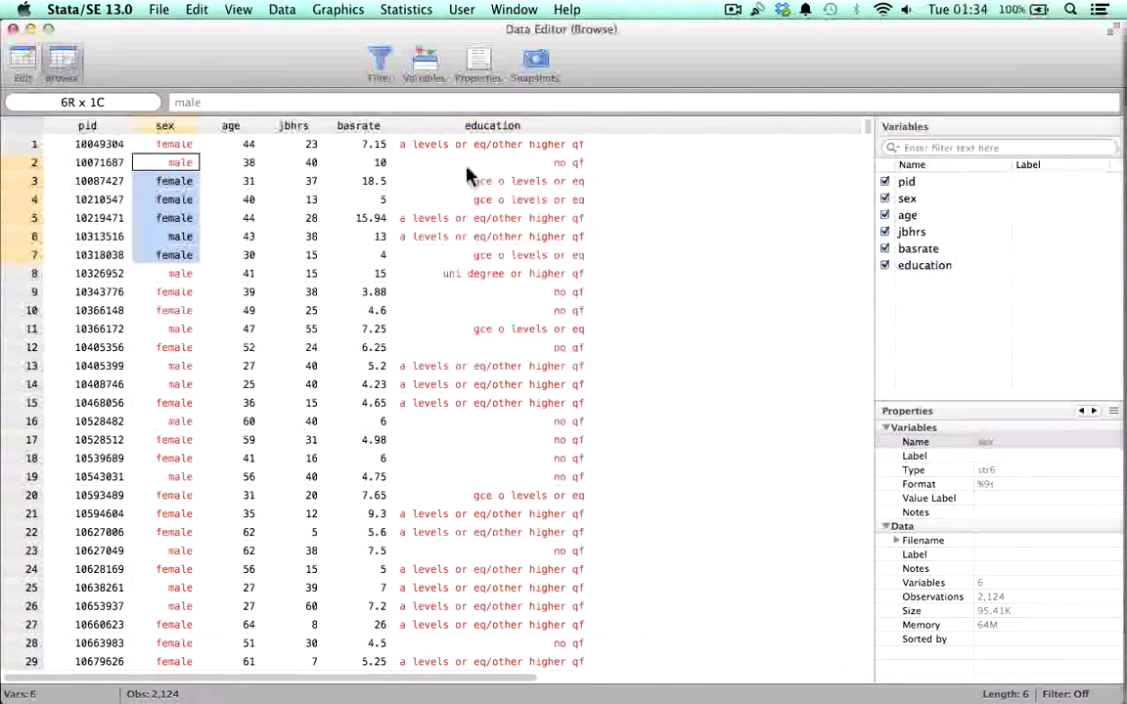
left_click_drag(480, 163, 508, 310)
left_click_drag(166, 162, 166, 242)
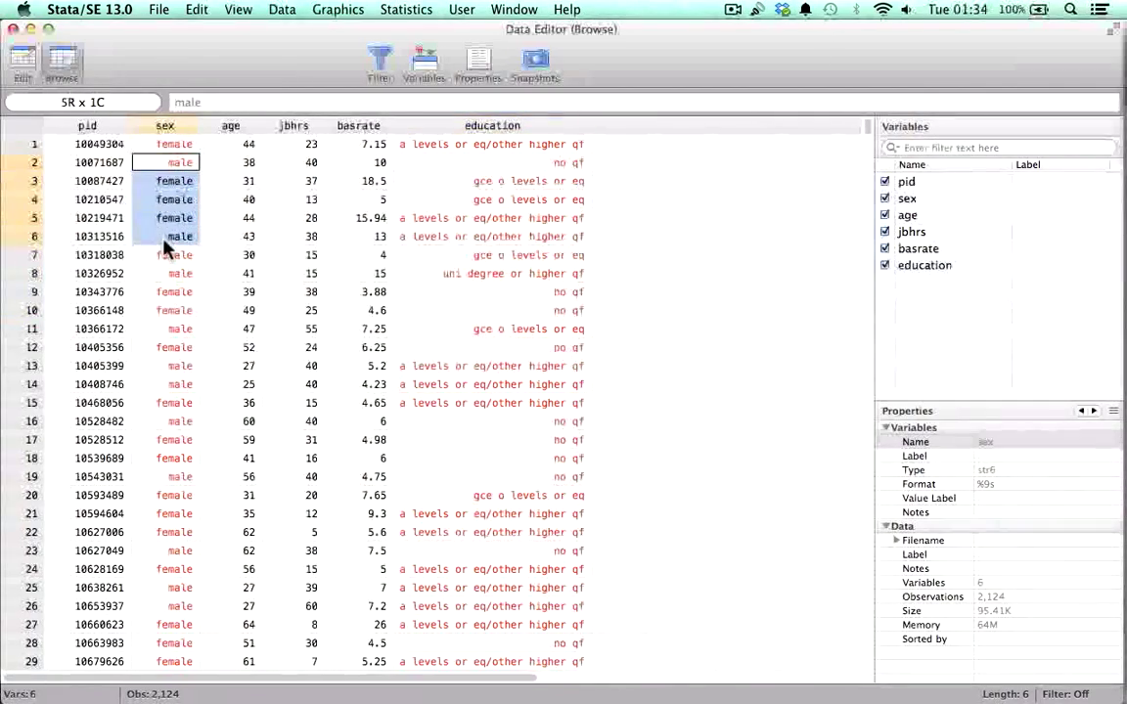
left_click(13, 29)
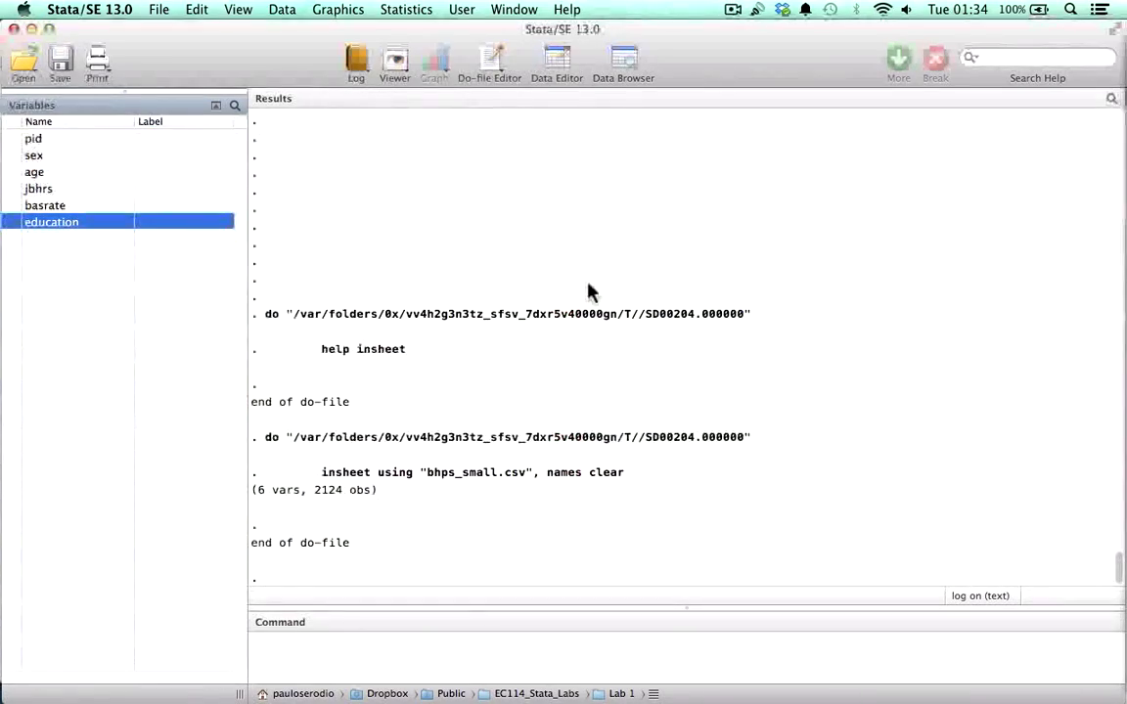
Step: Return to the ec114_lab1 do-file, examine the file extension and tab option of the insheet command on line 99, and select that command
key("ctrl+Down")
left_click(699, 281)
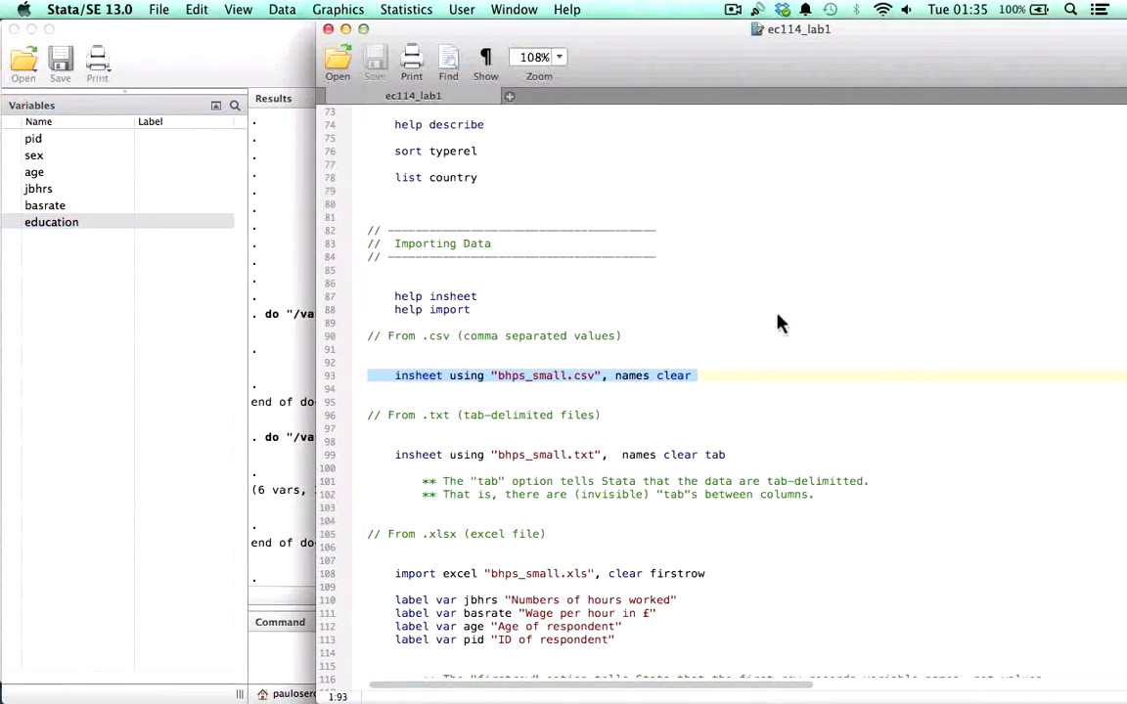
scroll(780, 323, "down", 5)
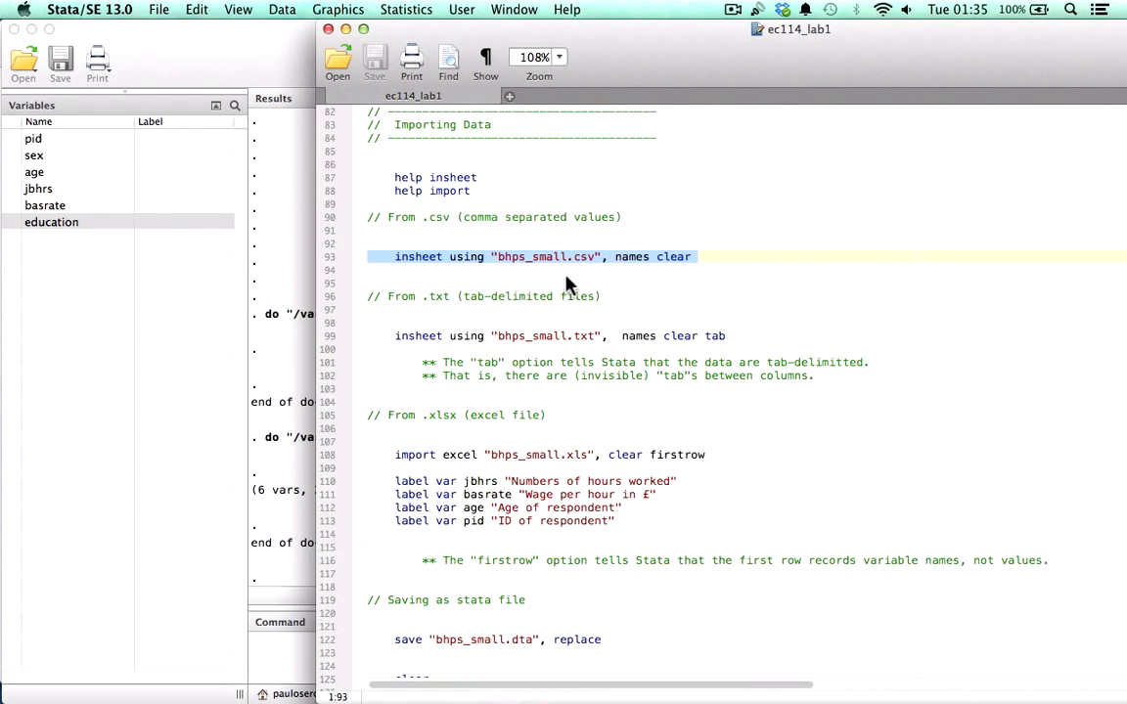
left_click(395, 337)
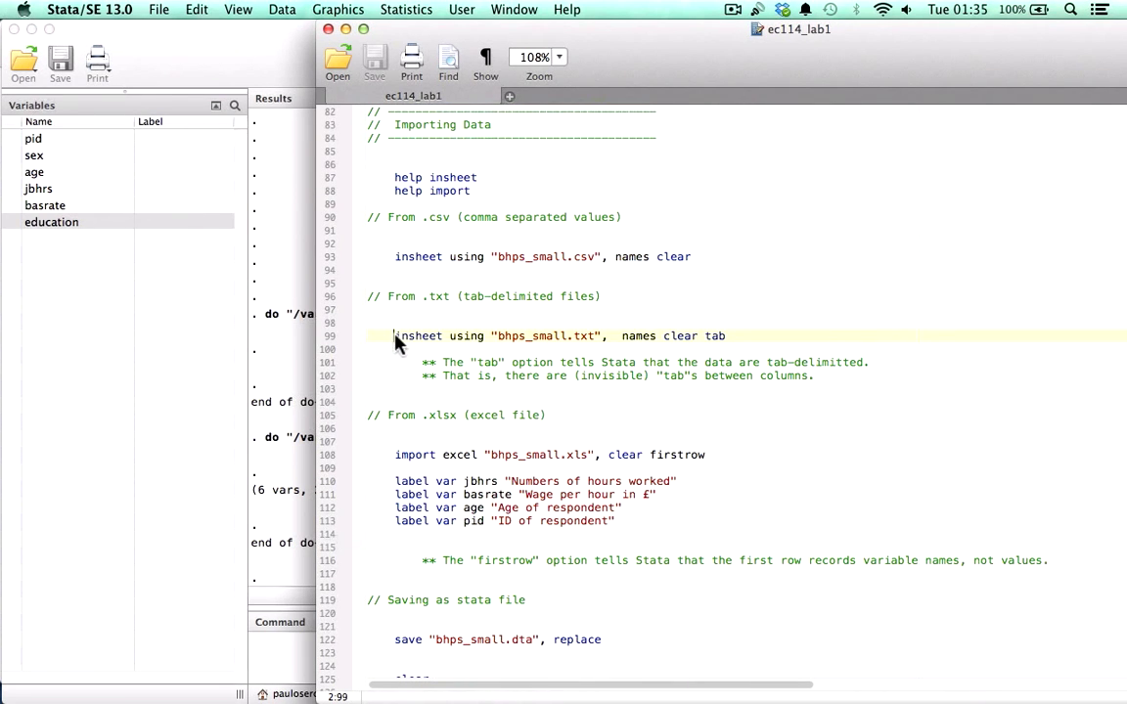
double_click(585, 336)
left_click(706, 337)
left_click_drag(600, 337, 607, 339)
left_click_drag(705, 339, 749, 338)
left_click(389, 336)
left_click_drag(397, 343, 720, 347)
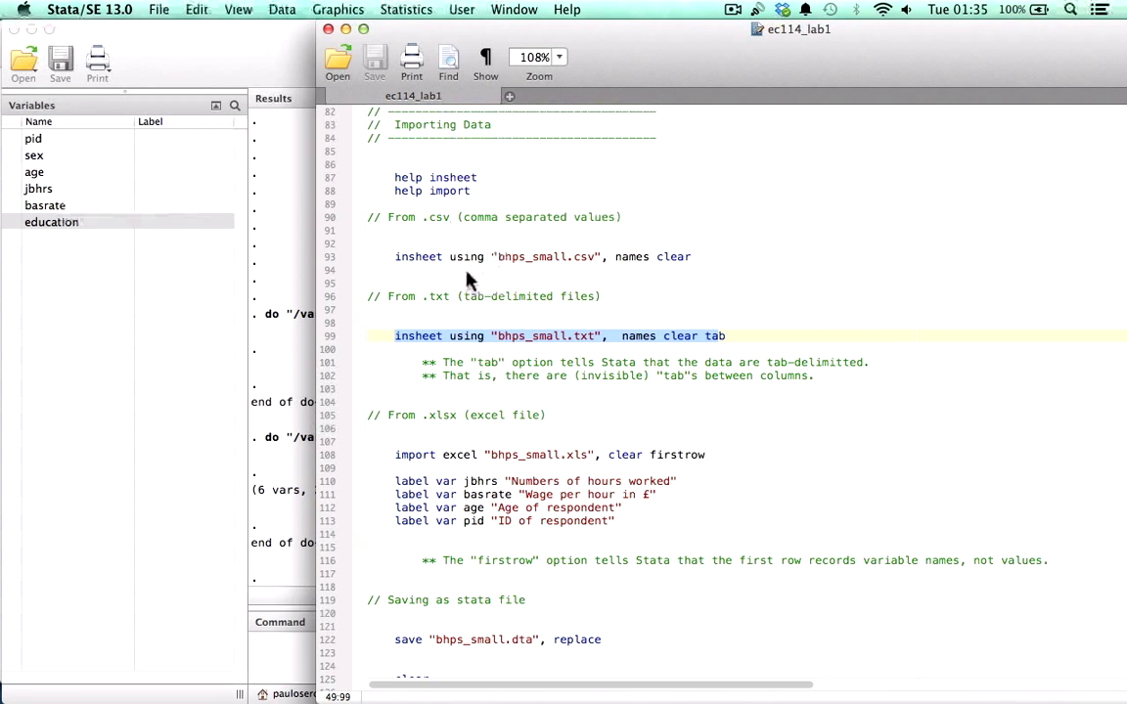
Step: Bring the main Stata window forward, view the data still in memory in the Data Browser, and close it
left_click(241, 70)
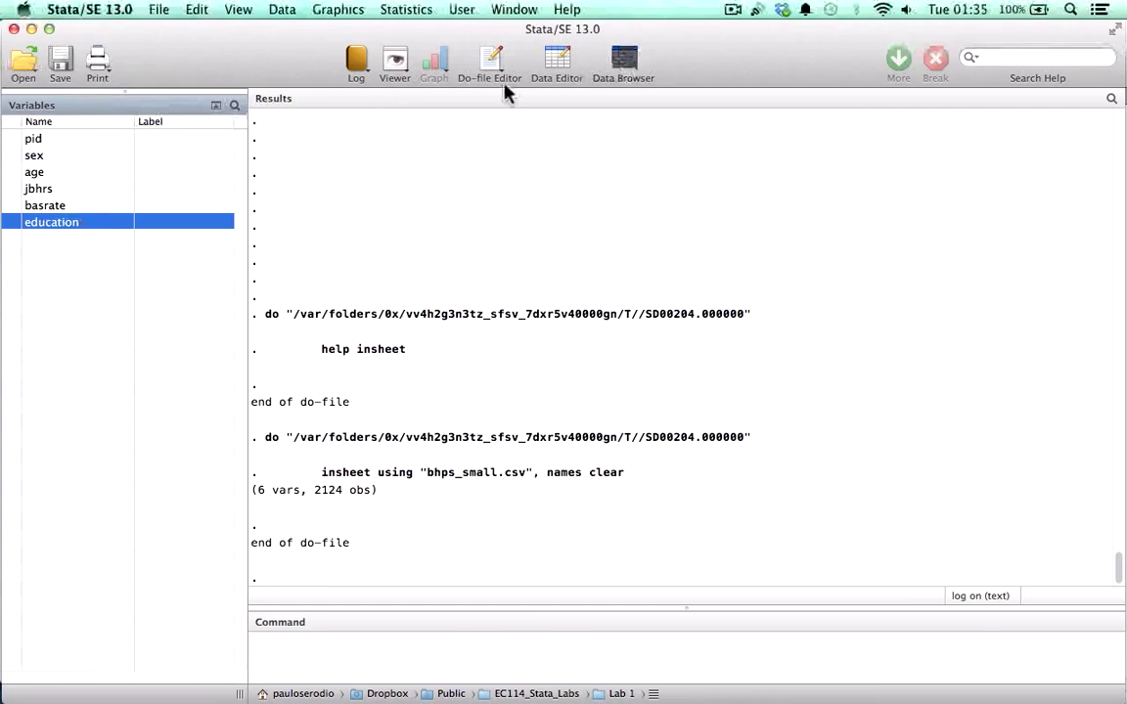
left_click(623, 61)
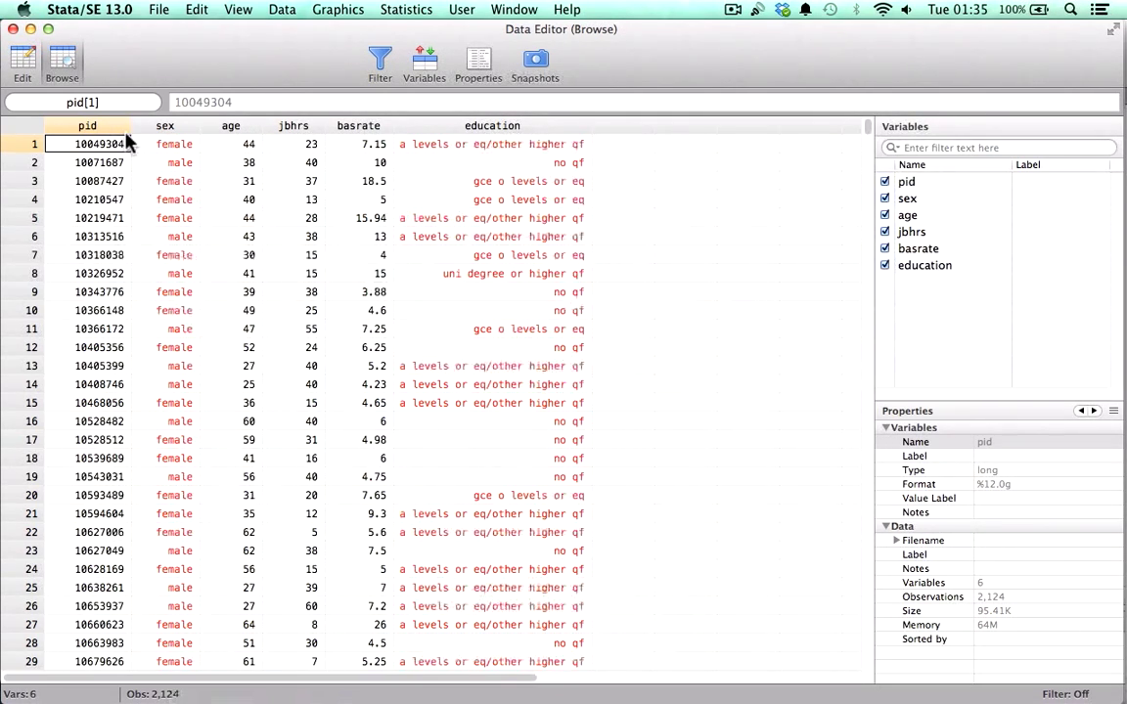
left_click(13, 29)
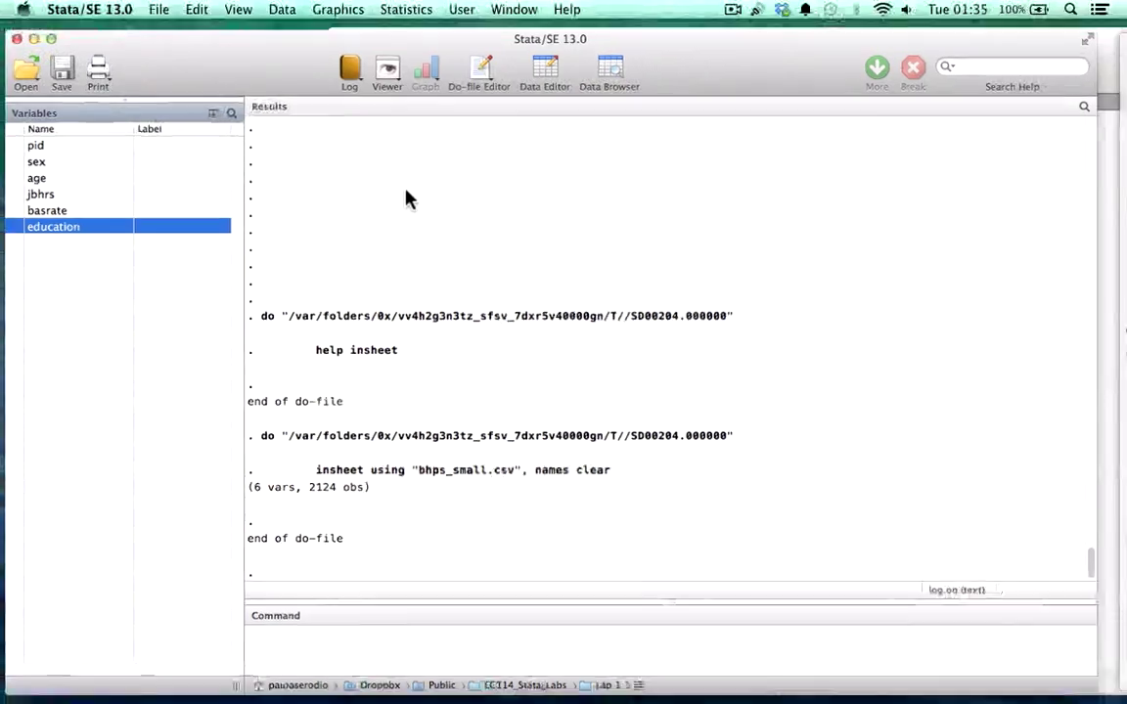
Step: Run the selected line 99, insheet using "bhps_small.txt", names clear tab, check its output in the results, and return to the do-file
key("ctrl+Down")
left_click(649, 307)
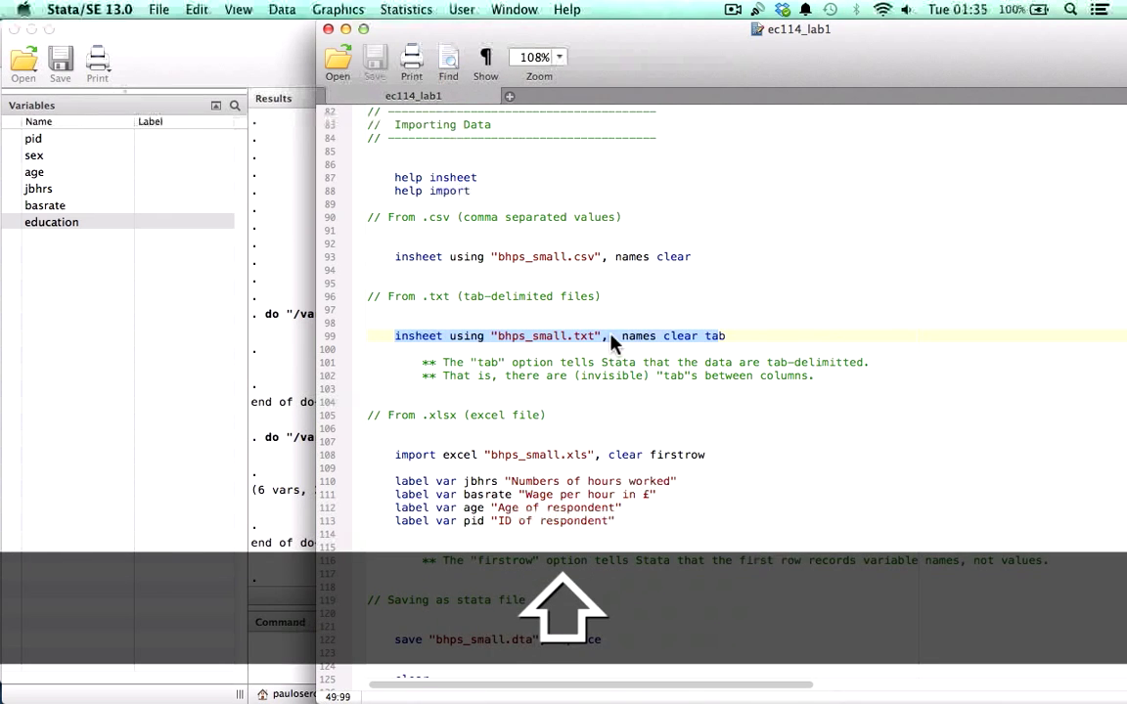
key("super+shift+d")
left_click(288, 405)
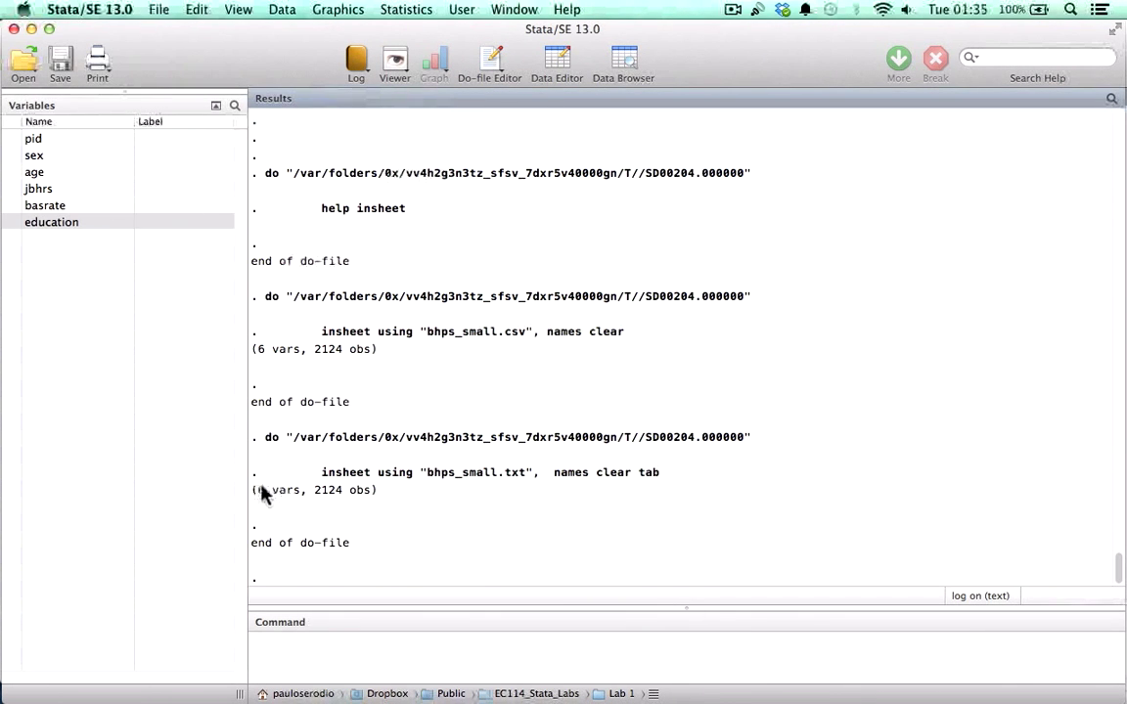
left_click_drag(261, 488, 322, 490)
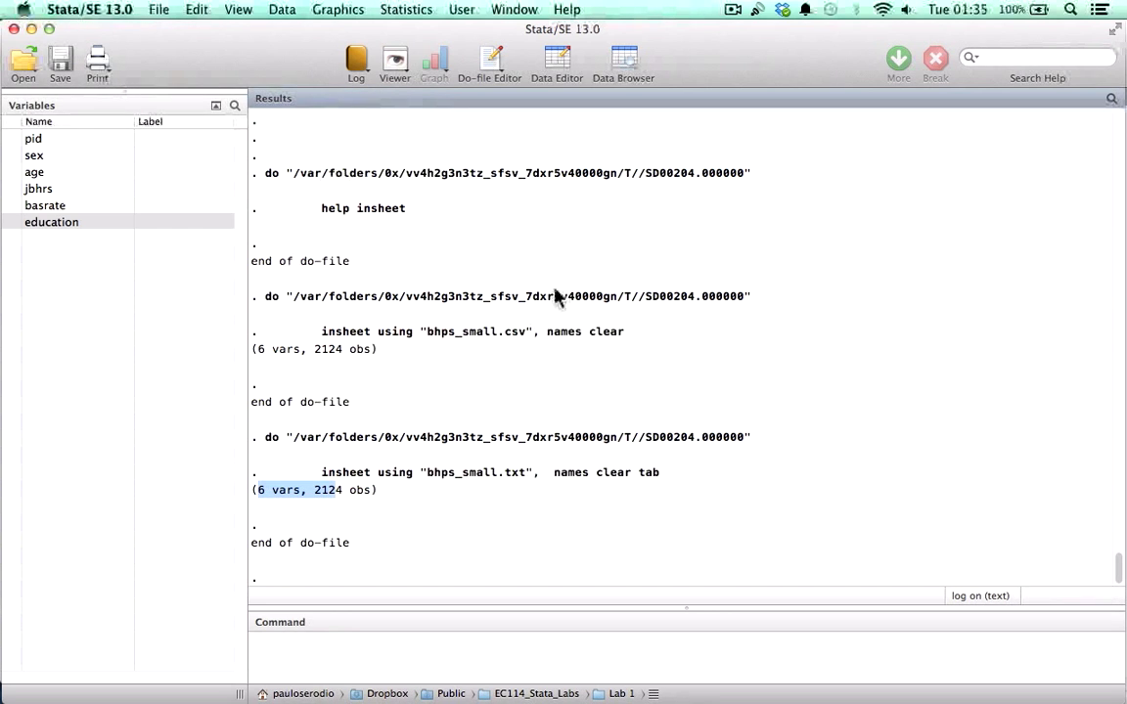
key("ctrl+Up")
left_click(666, 289)
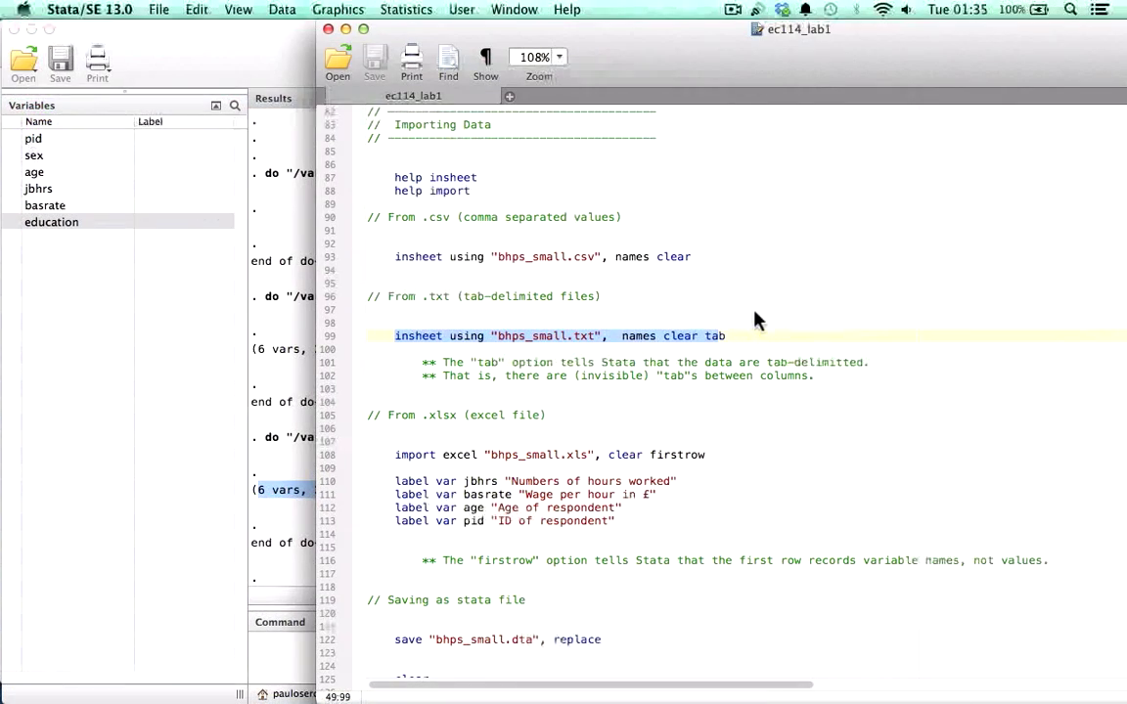
Step: Examine the import excel command on line 108: its file name "bhps_small.xls" and the clear and firstrow options
scroll(666, 372, "down", 4)
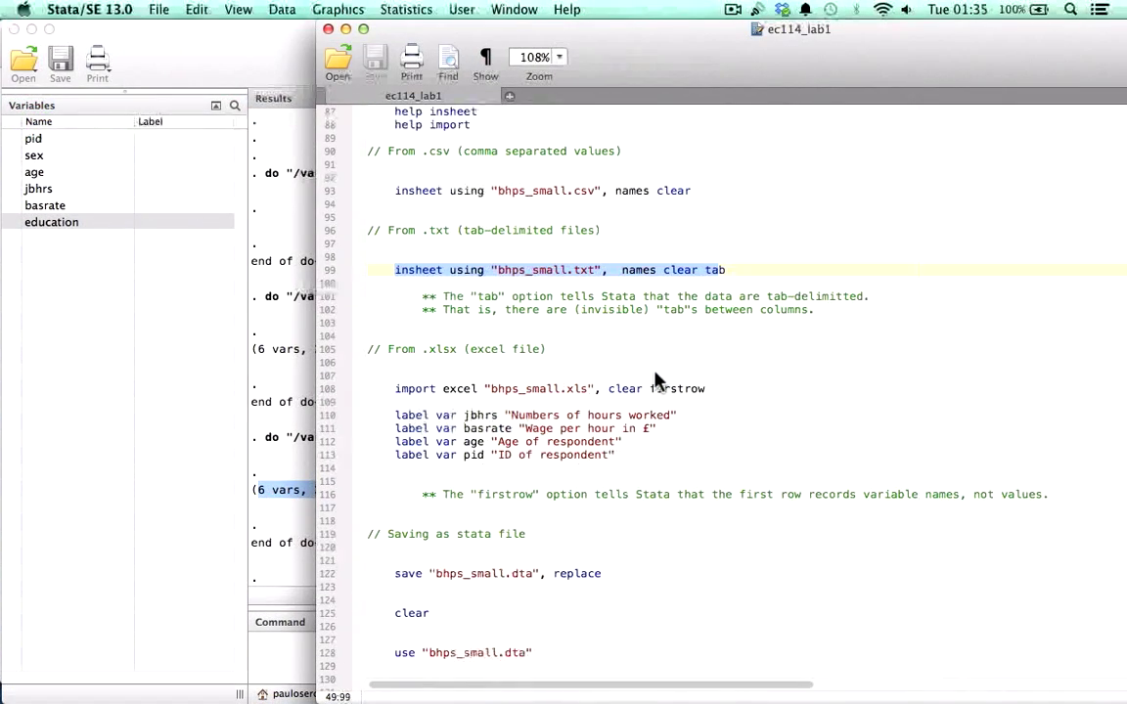
scroll(656, 381, "down", 5)
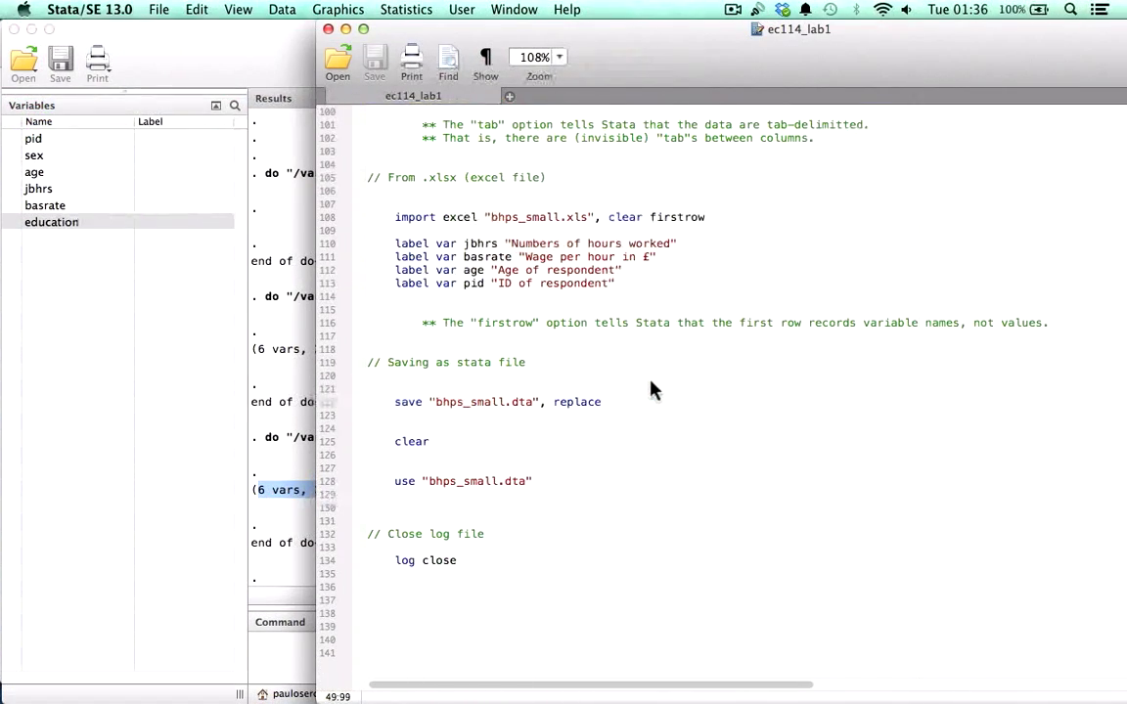
scroll(397, 221, "up", 1)
double_click(410, 230)
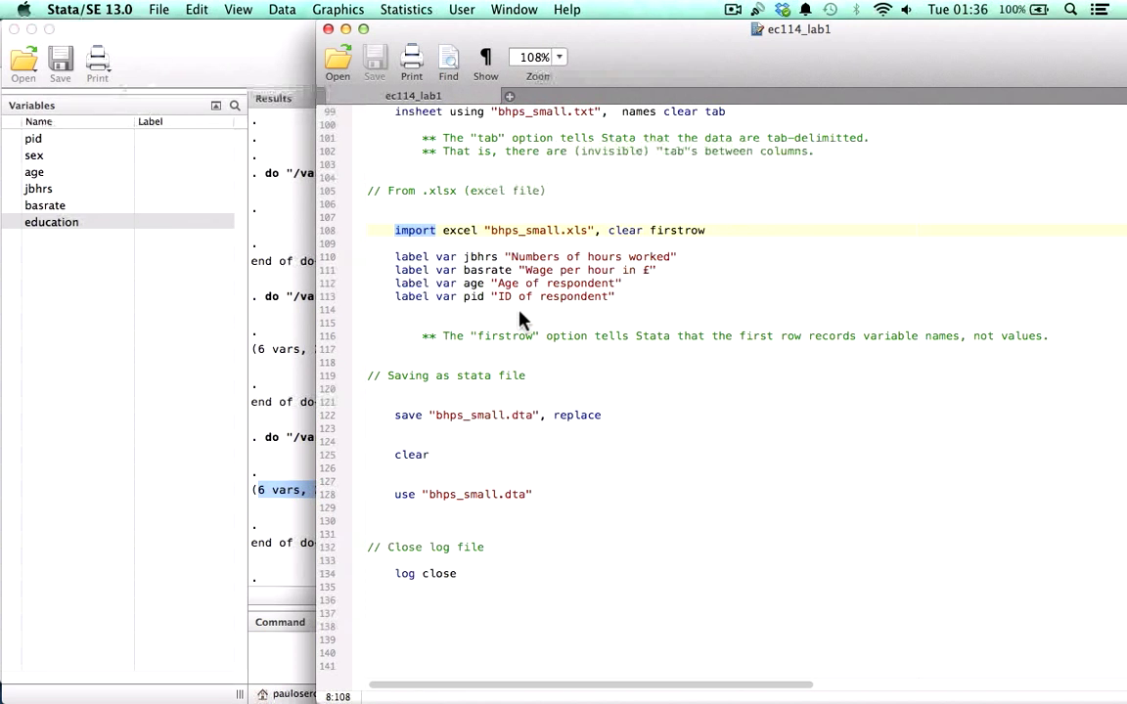
double_click(454, 233)
left_click_drag(486, 233, 588, 239)
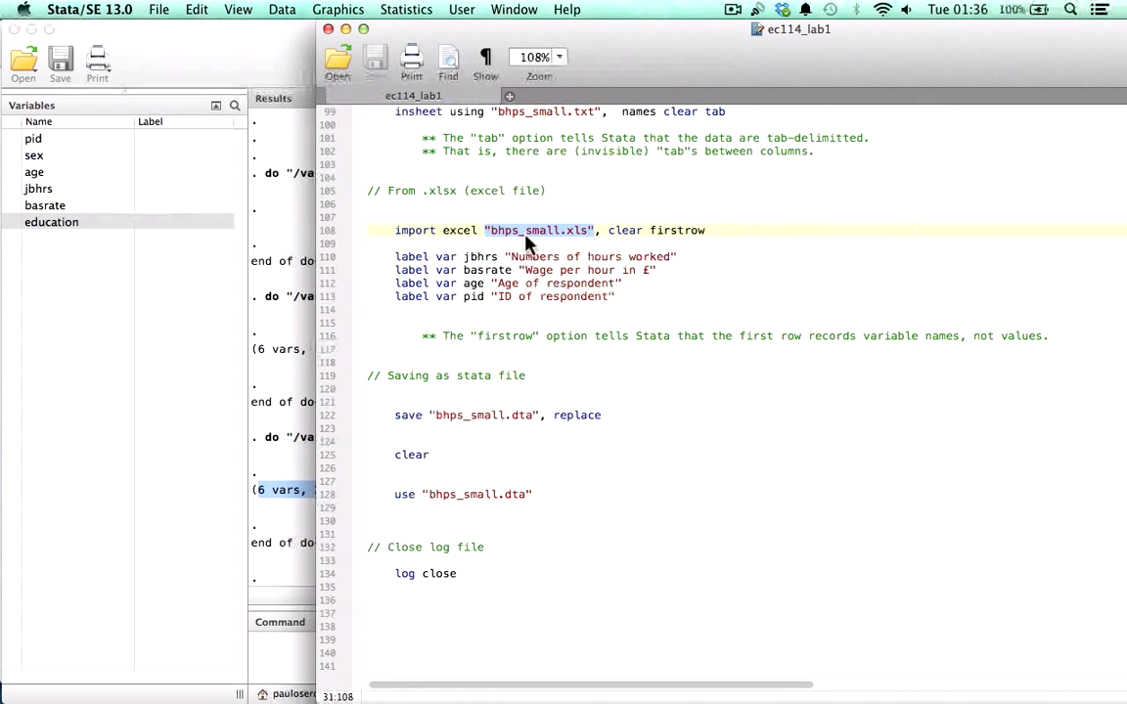
double_click(620, 231)
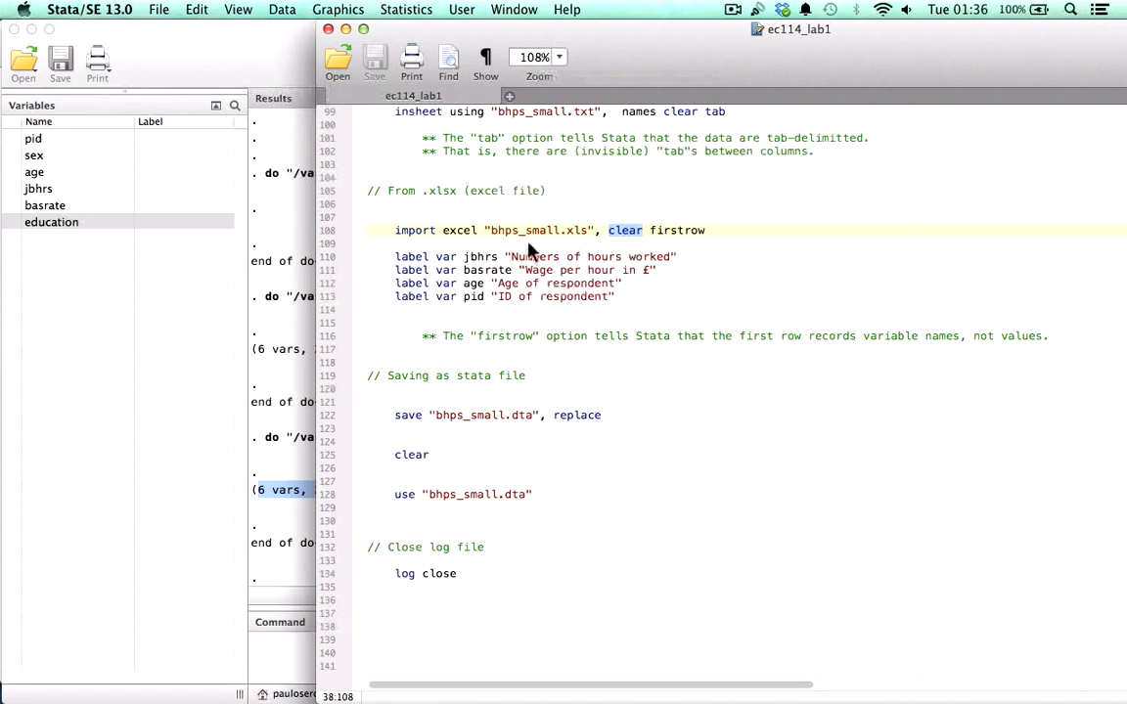
double_click(673, 235)
Step: Run line 108, import excel "bhps_small.xls", clear firstrow, compare its output with the earlier imports in the results, and return to the do-file
scroll(672, 245, "up", 3)
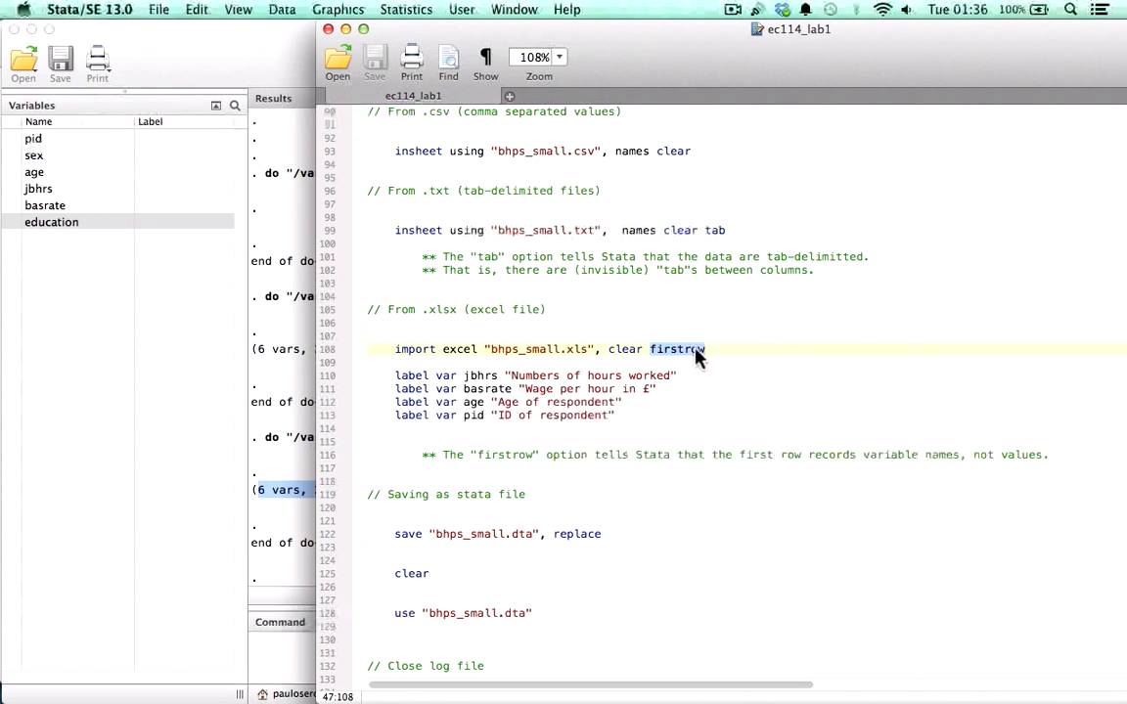
scroll(563, 372, "down", 2)
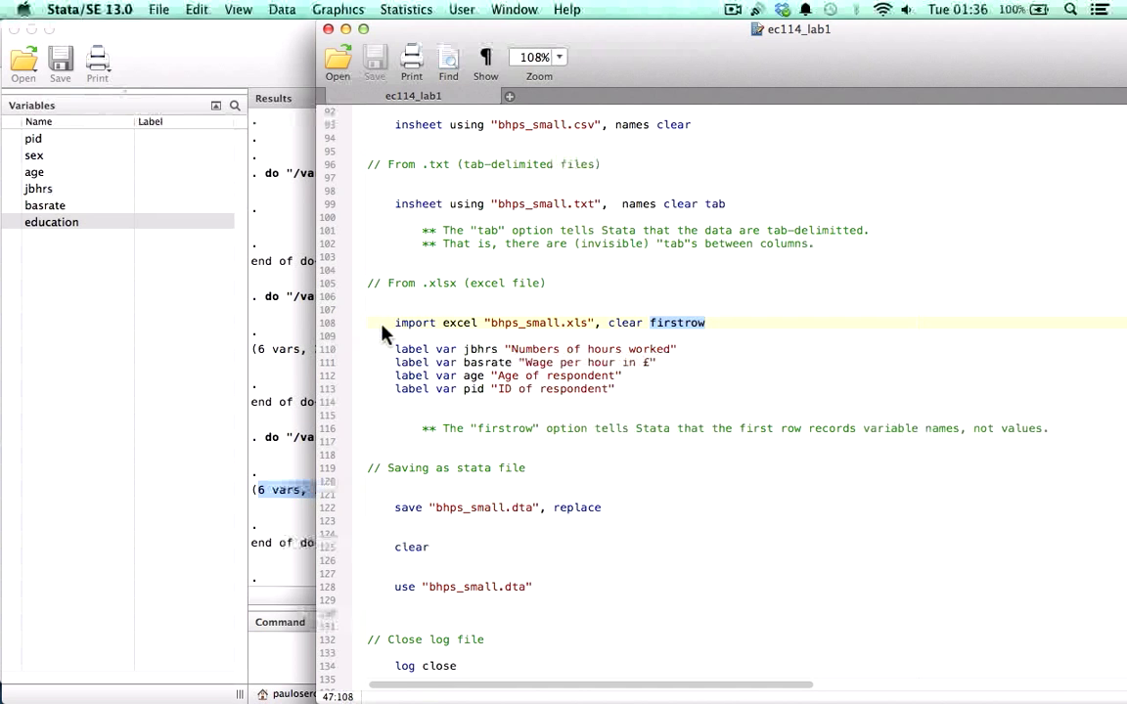
left_click_drag(394, 324, 711, 328)
key("super+shift+d")
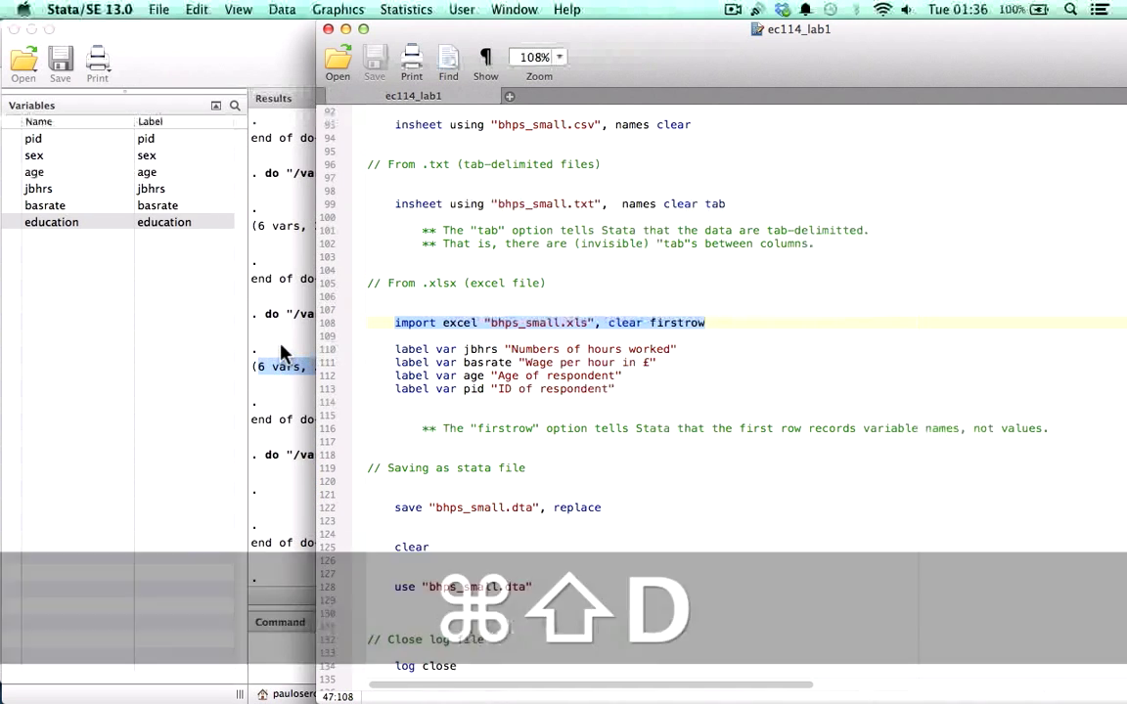
left_click(283, 283)
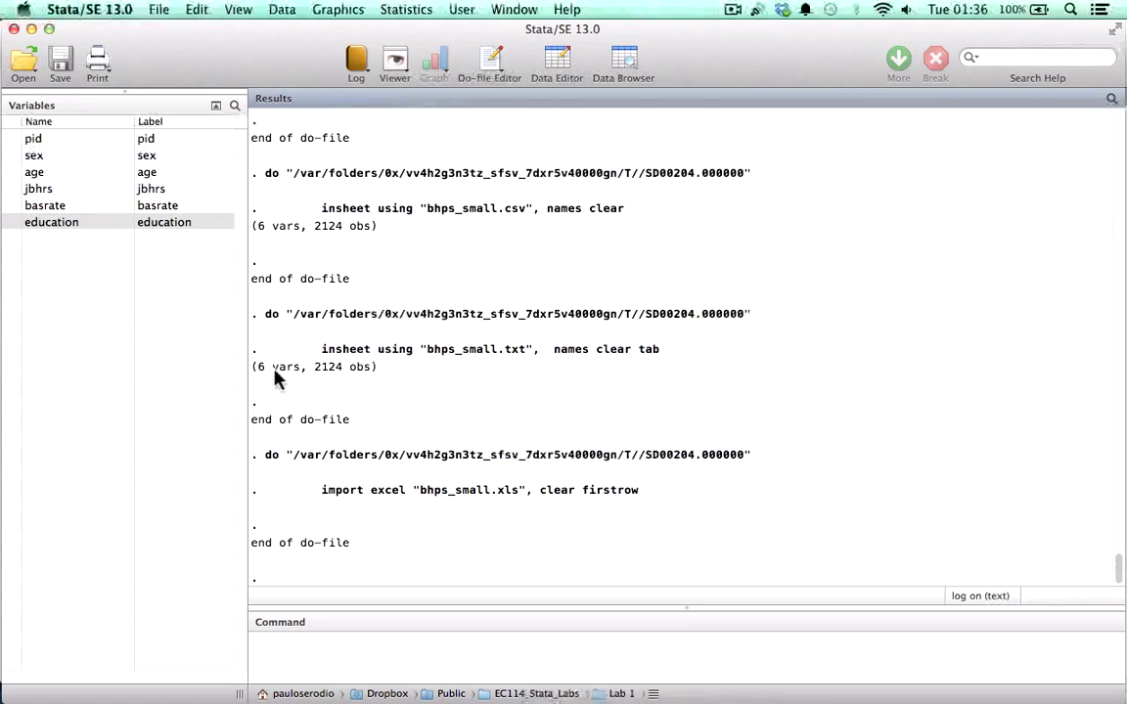
left_click_drag(315, 370, 372, 370)
left_click(381, 653)
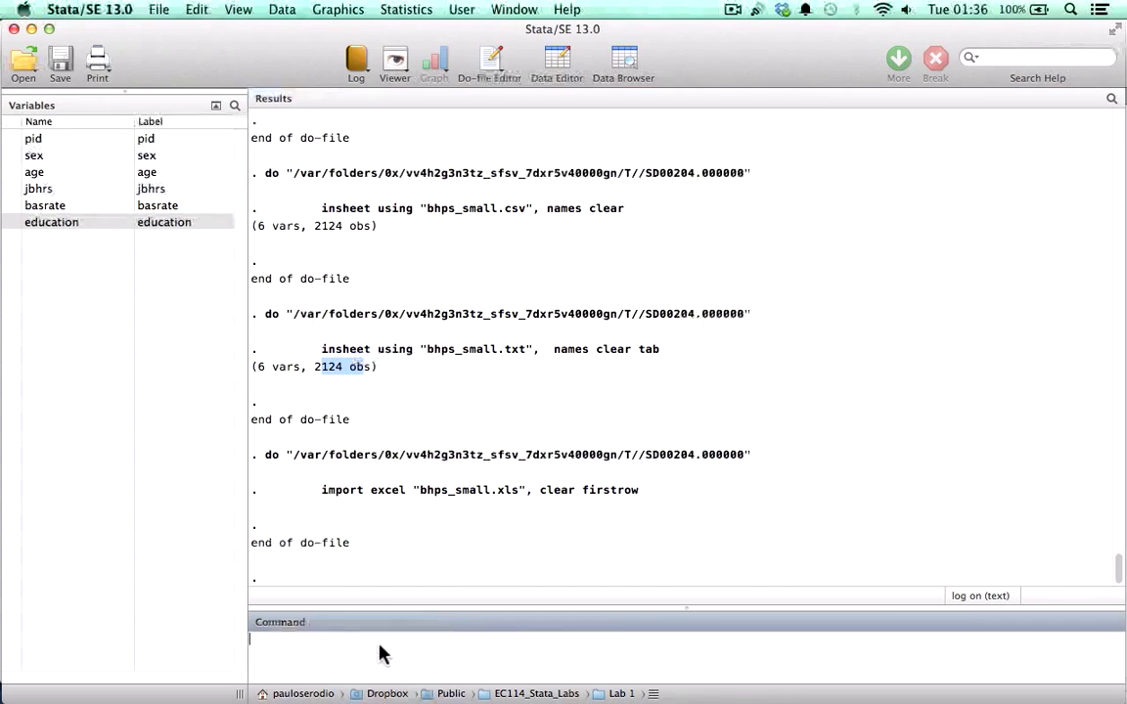
key("ctrl+Up")
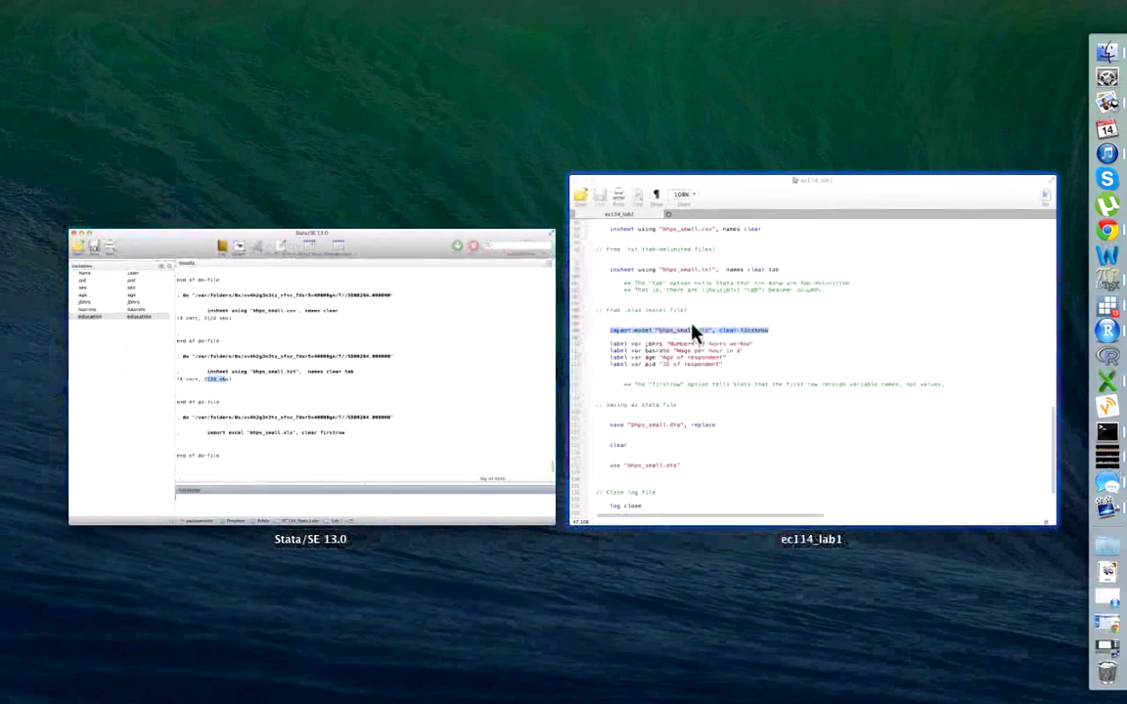
left_click(692, 333)
Step: Add the indented command di _N two lines below the import excel command in the do-file
left_click(724, 327)
key("Return")
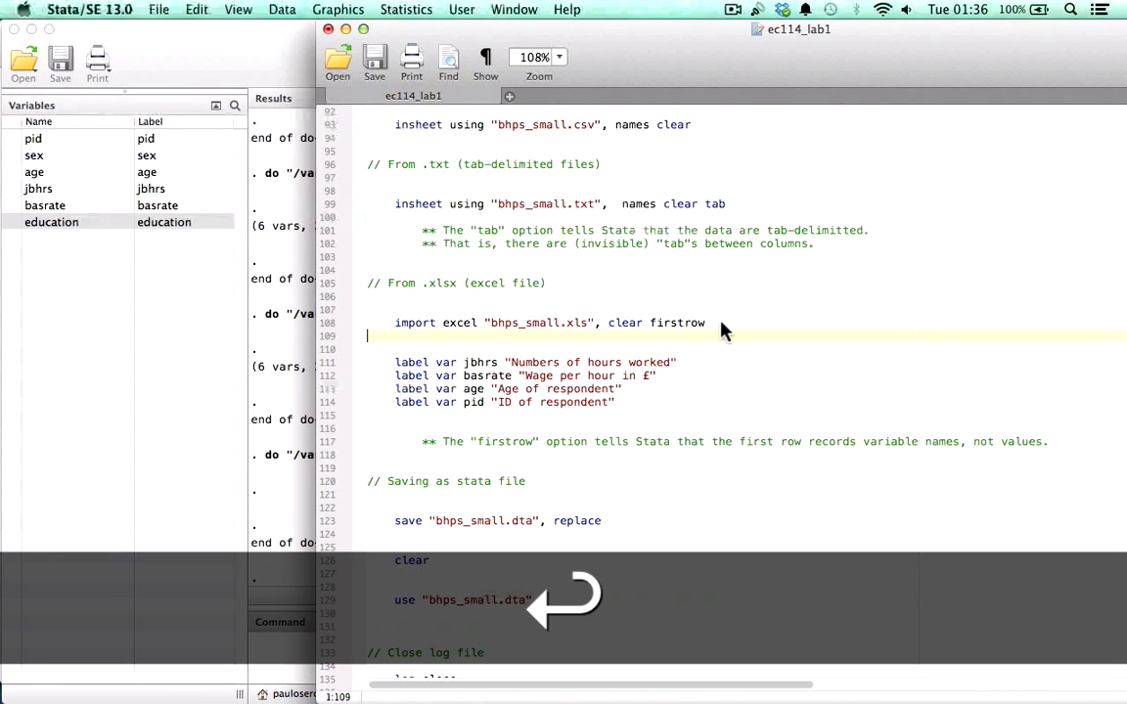
key("Return")
key("Tab")
type("di")
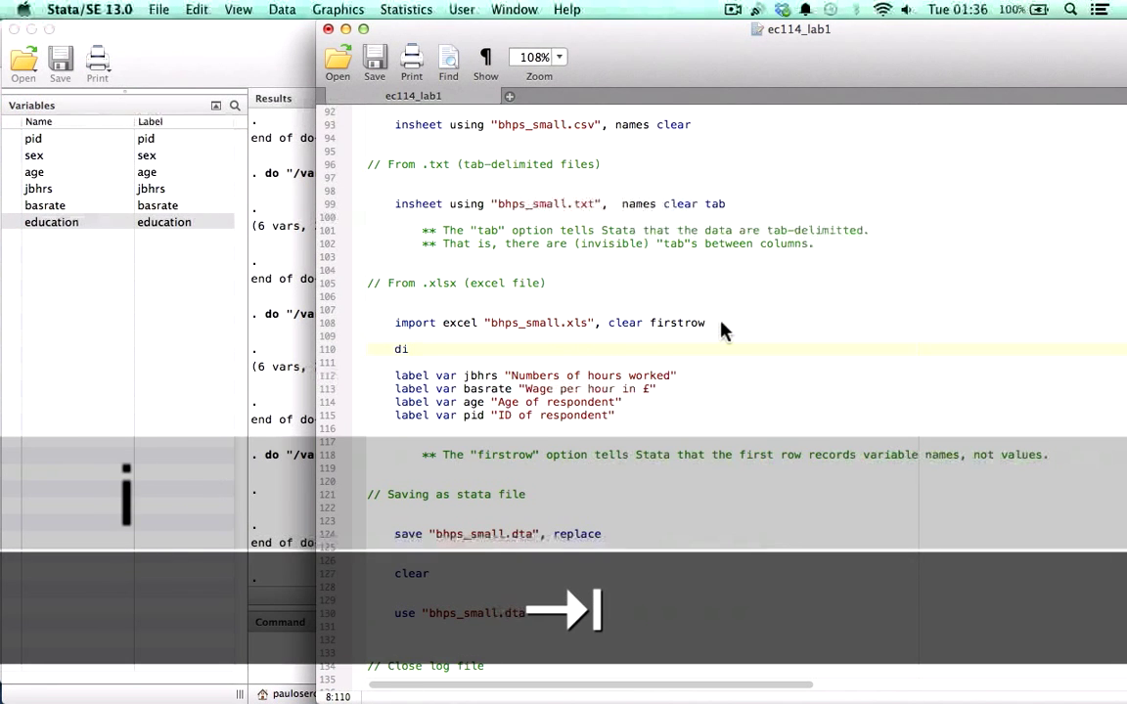
type(" _N")
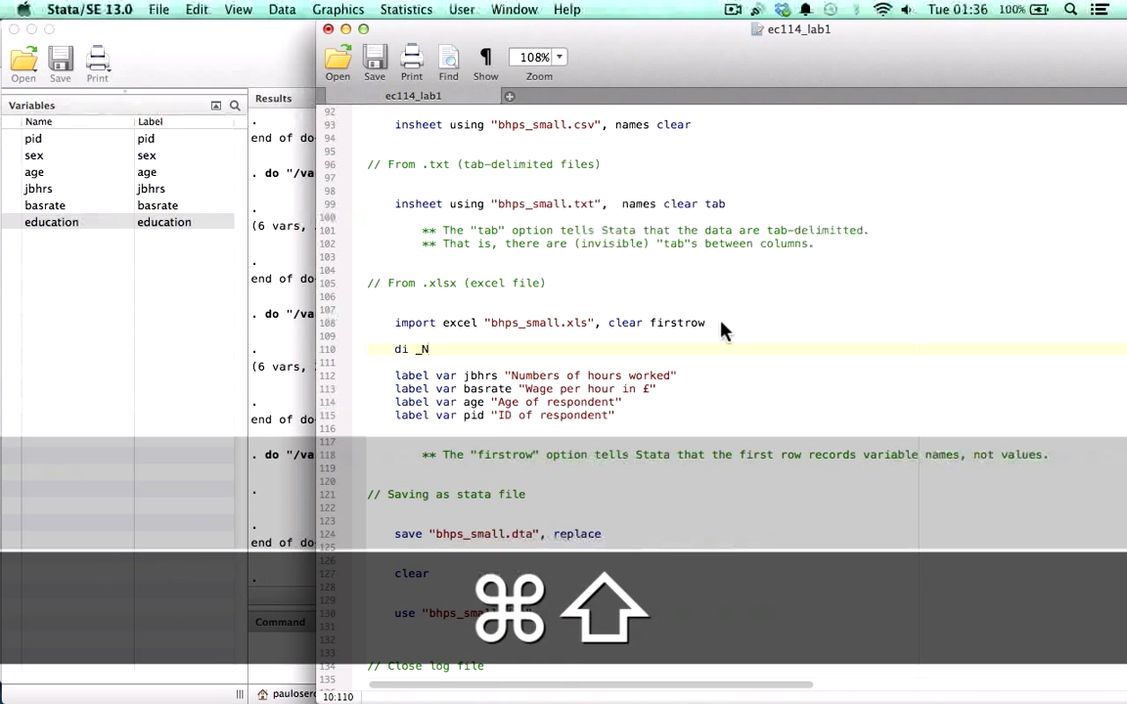
Step: Run only the new di _N line, check the number of observations in the results, and return to the do-file
key("super+shift+Left")
key("super+shift+d")
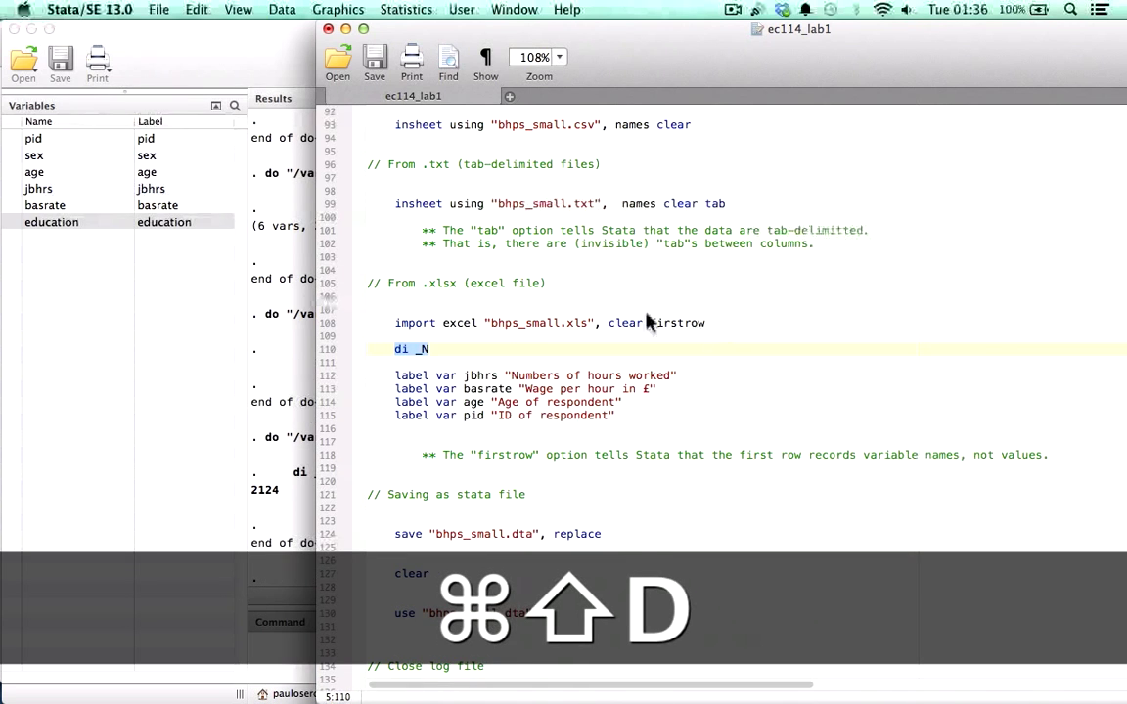
left_click(279, 496)
left_click_drag(249, 493, 293, 497)
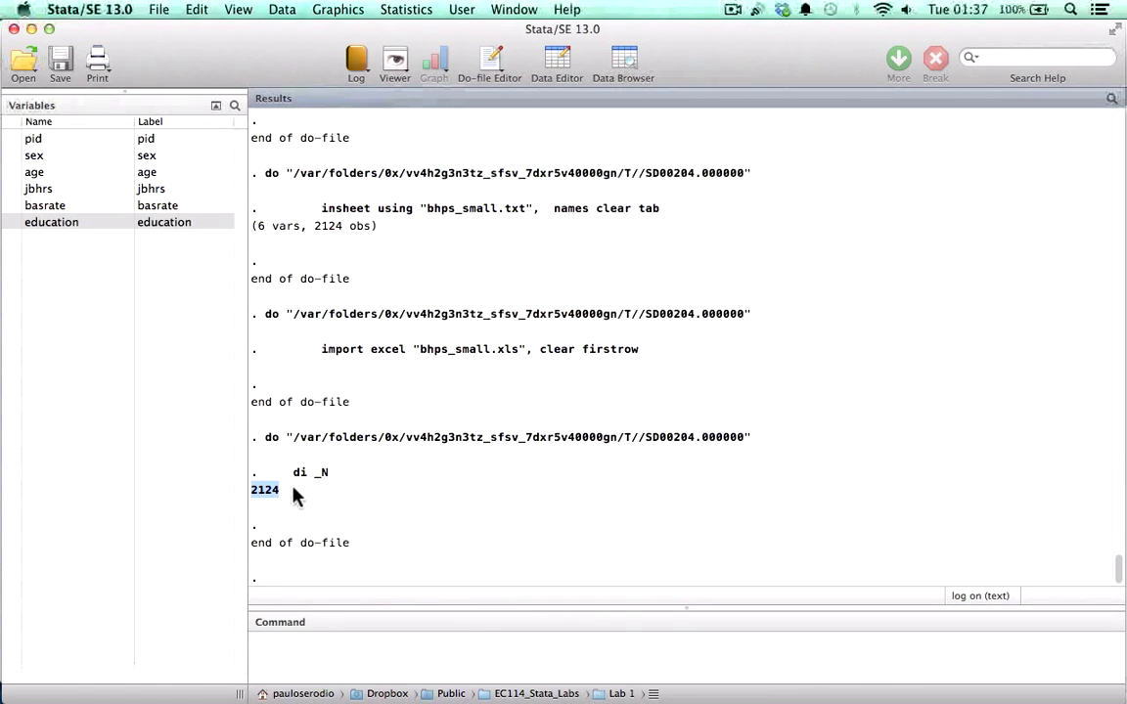
key("ctrl+Up")
left_click(618, 345)
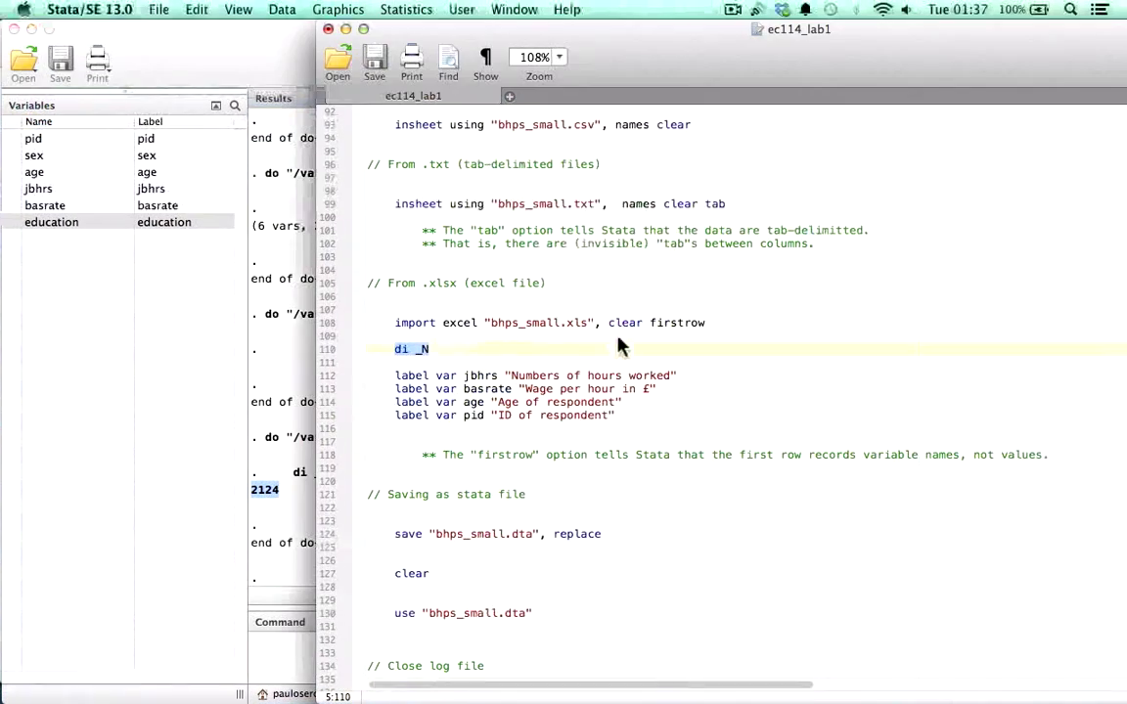
Step: Review the describe, summarize and browse commands under "Several basic commands to browse data" and run describe on line 64
scroll(610, 309, "up", 6)
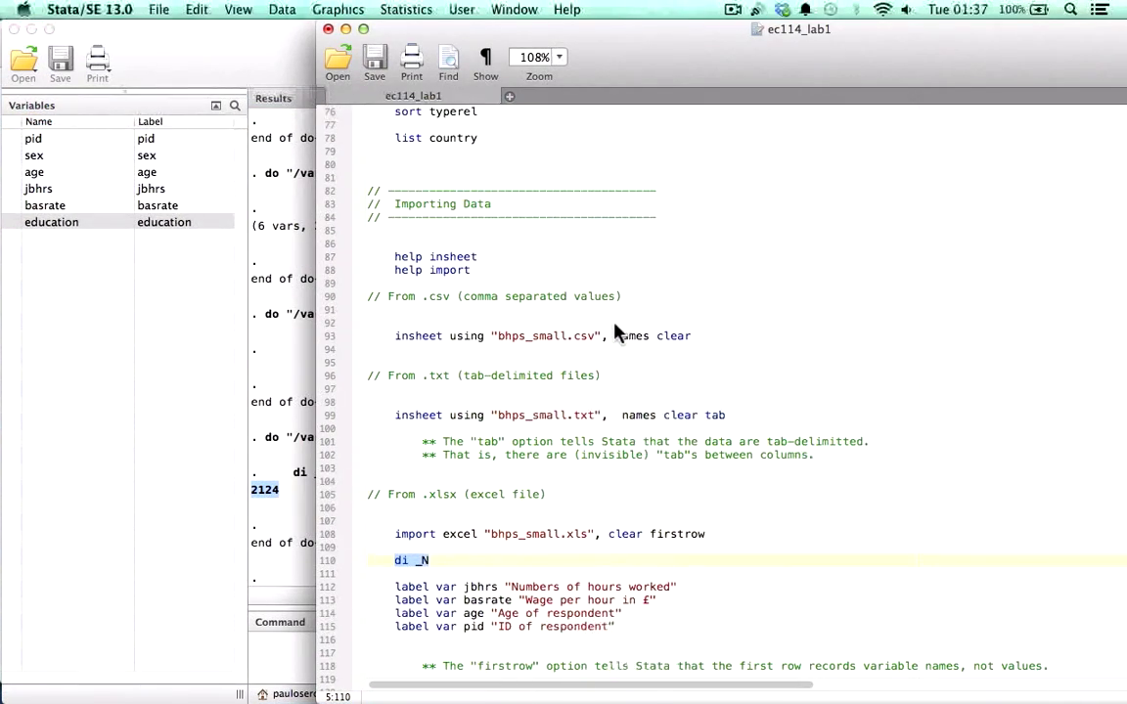
scroll(614, 333, "up", 4)
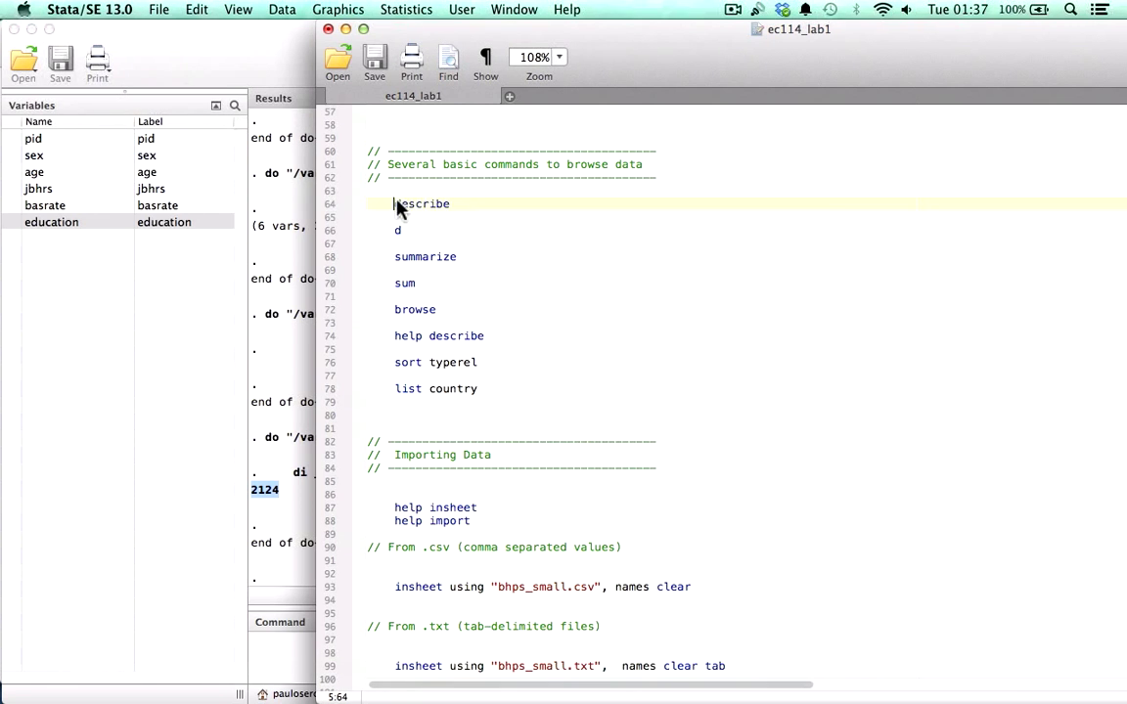
left_click_drag(395, 204, 464, 209)
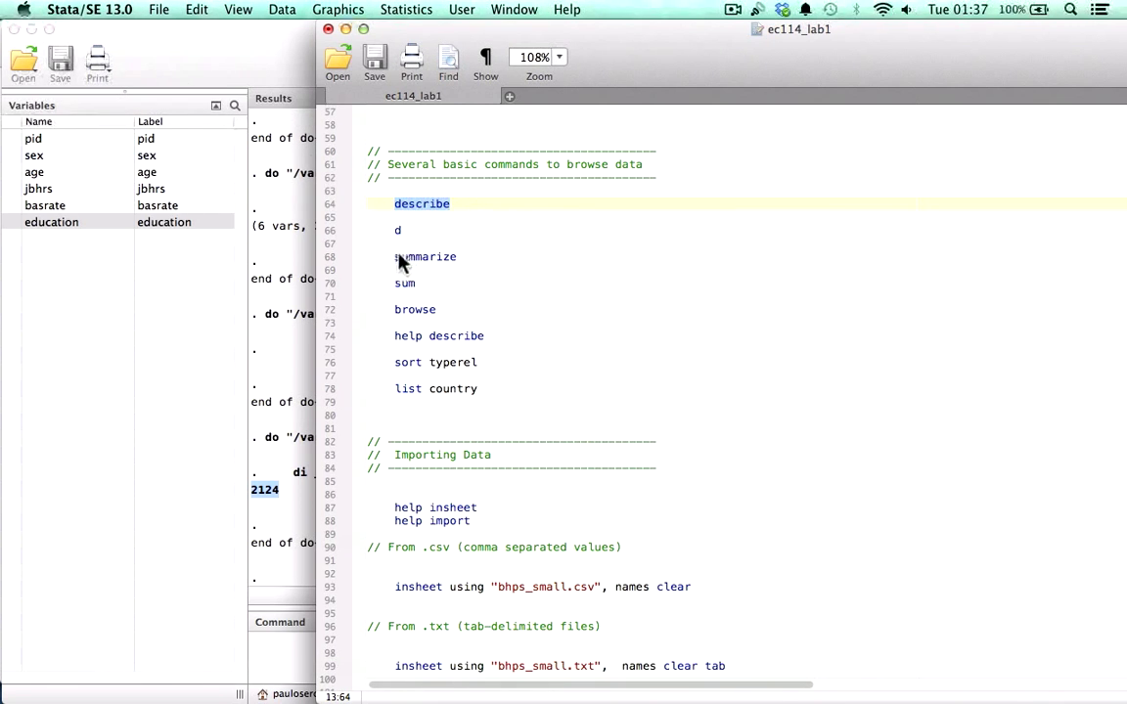
left_click_drag(402, 257, 493, 259)
left_click_drag(402, 311, 441, 312)
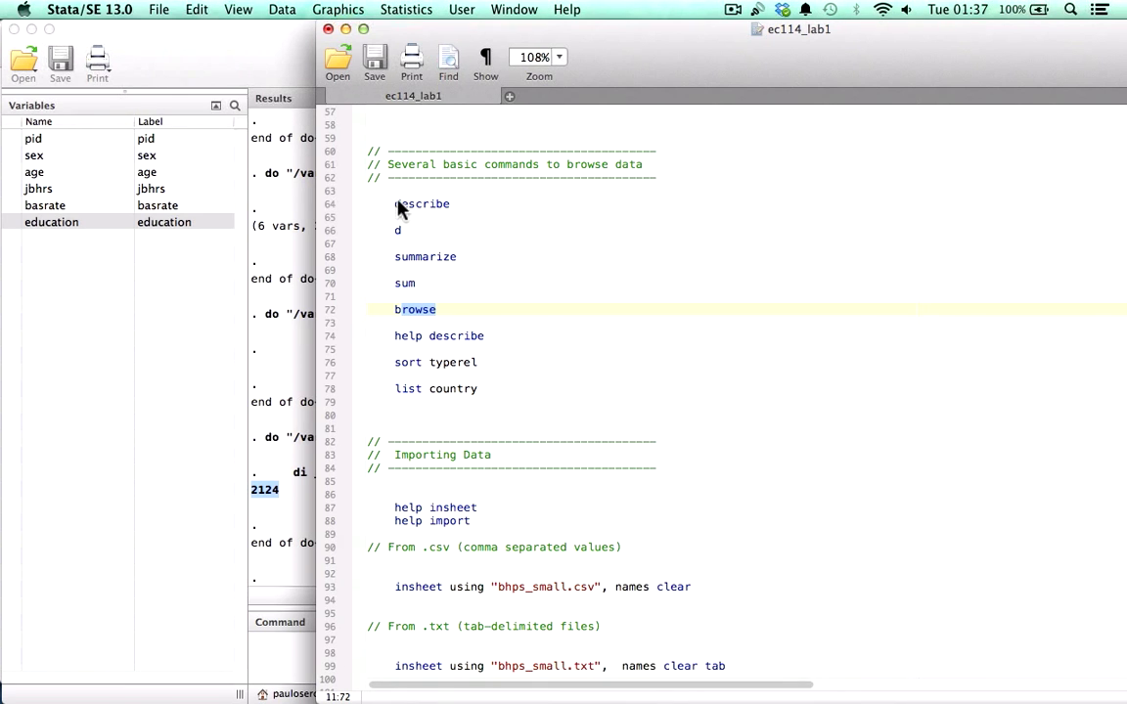
left_click_drag(397, 204, 453, 210)
key("super+shift+d")
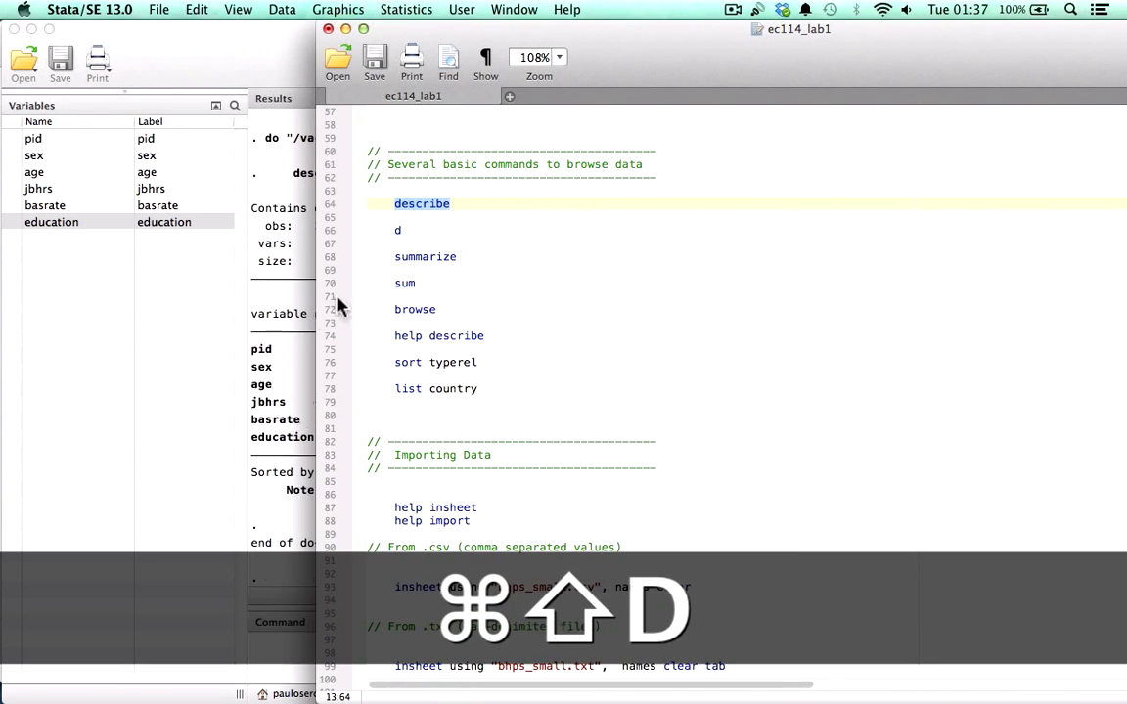
Step: Examine the describe output in the main Stata window for observations, variables and storage types, and return to the do-file
left_click(292, 322)
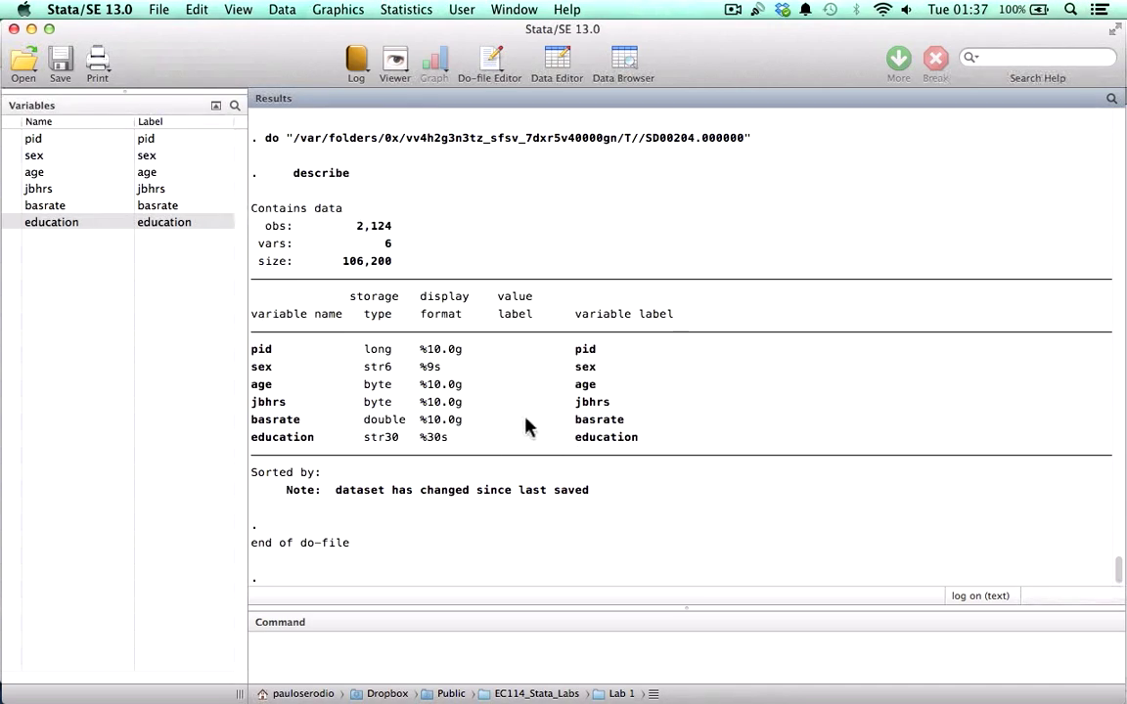
key("ctrl+Down")
left_click(355, 372)
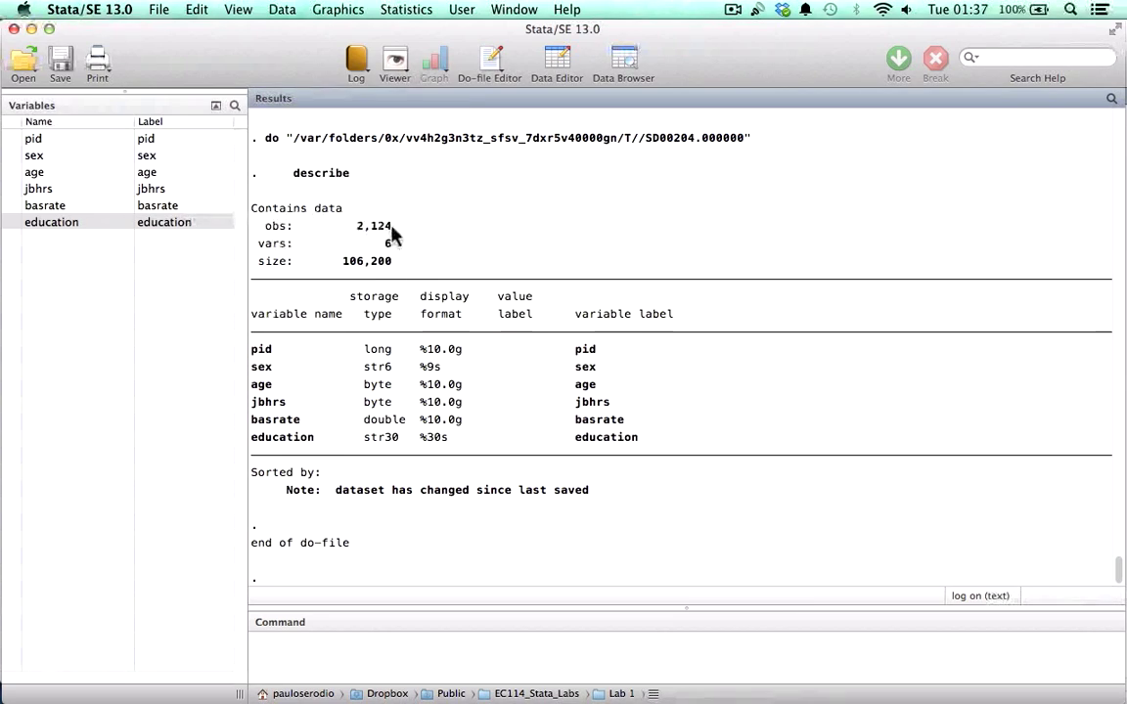
key("ctrl+Down")
left_click(747, 352)
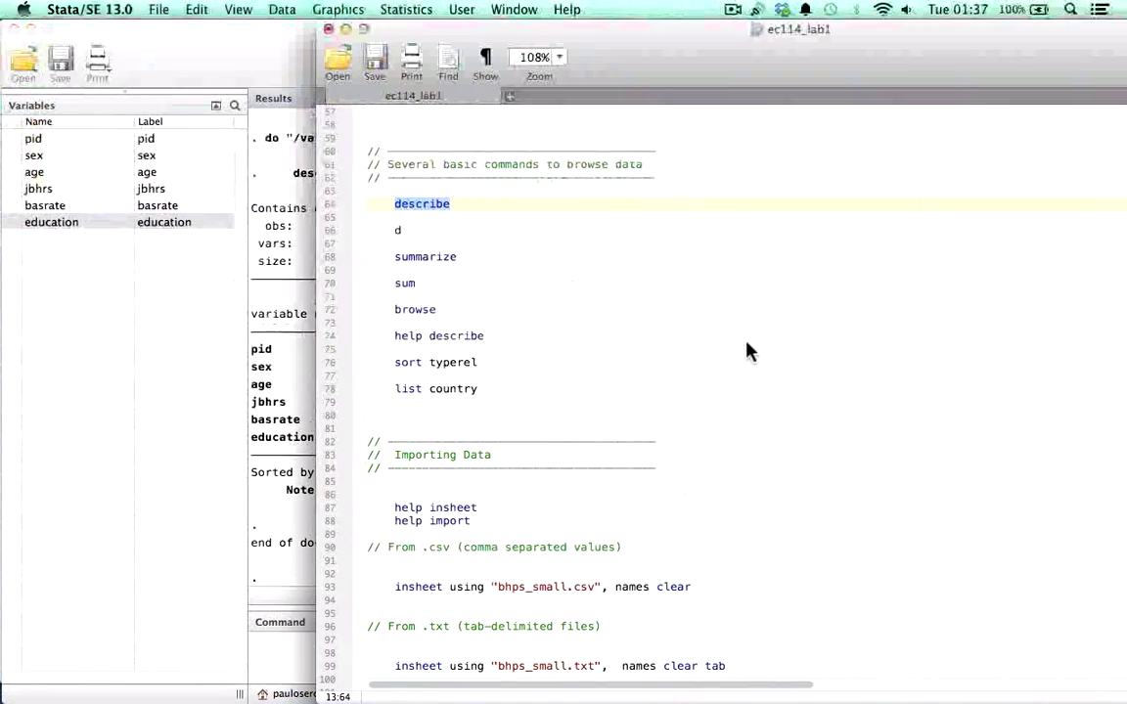
Step: Run summarize on line 68 and examine its table in the results, starting with the pid row
left_click_drag(396, 258, 462, 256)
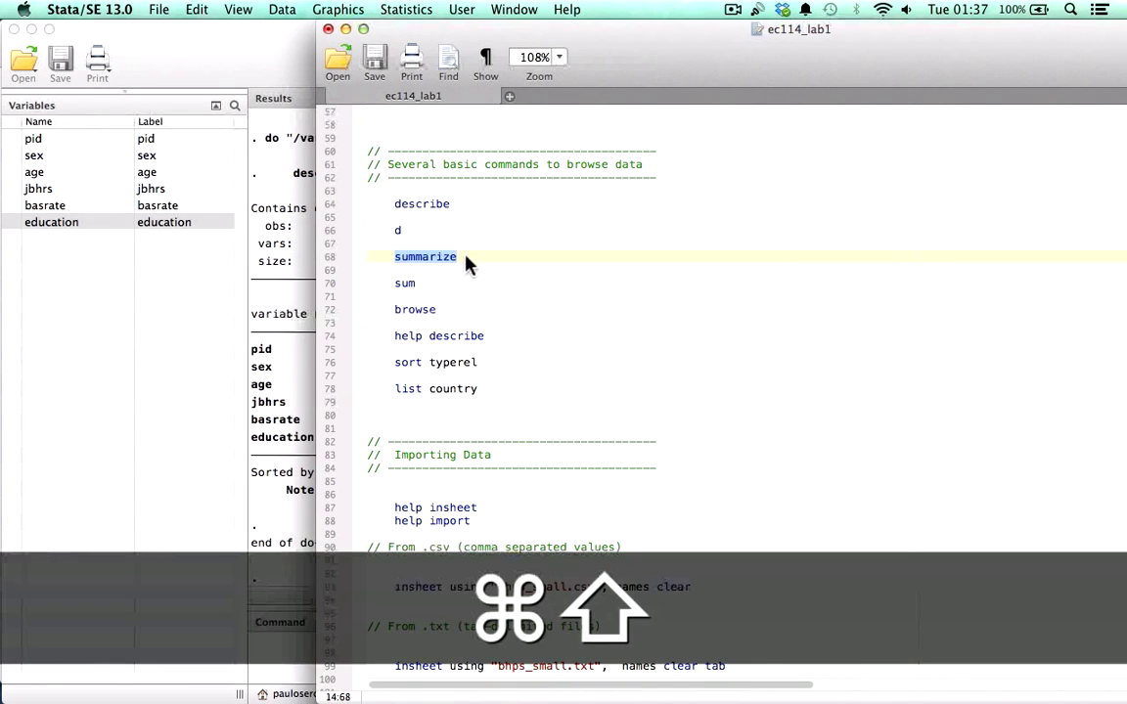
key("super+shift+d")
left_click(284, 352)
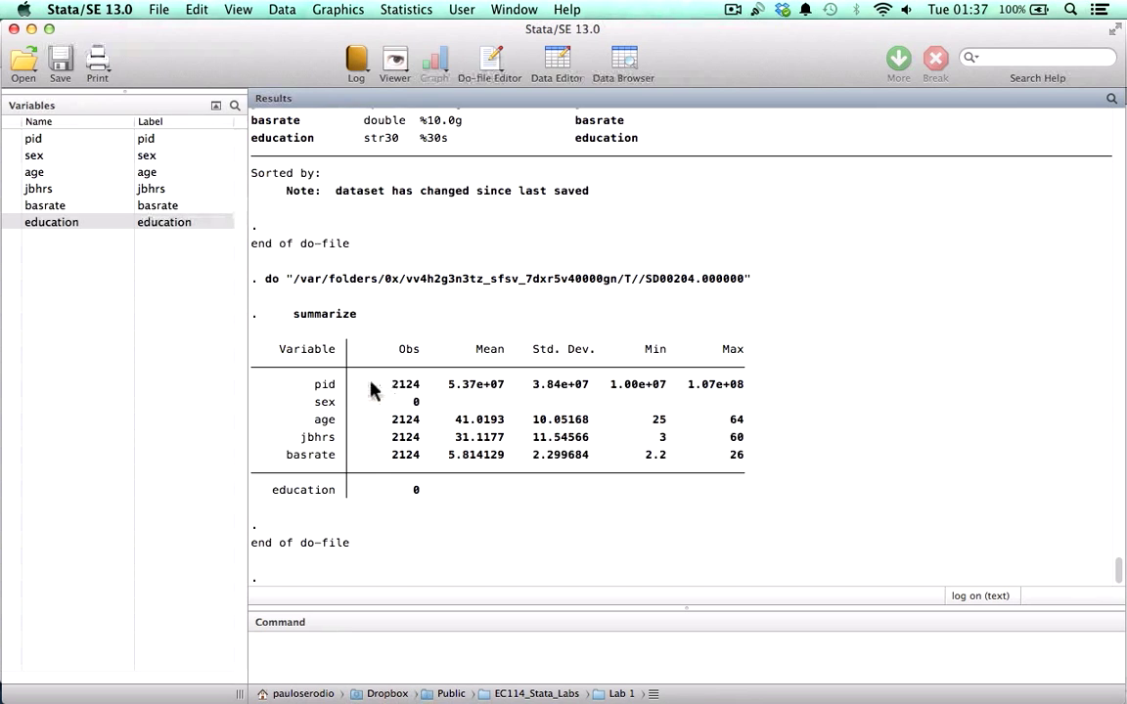
double_click(325, 387)
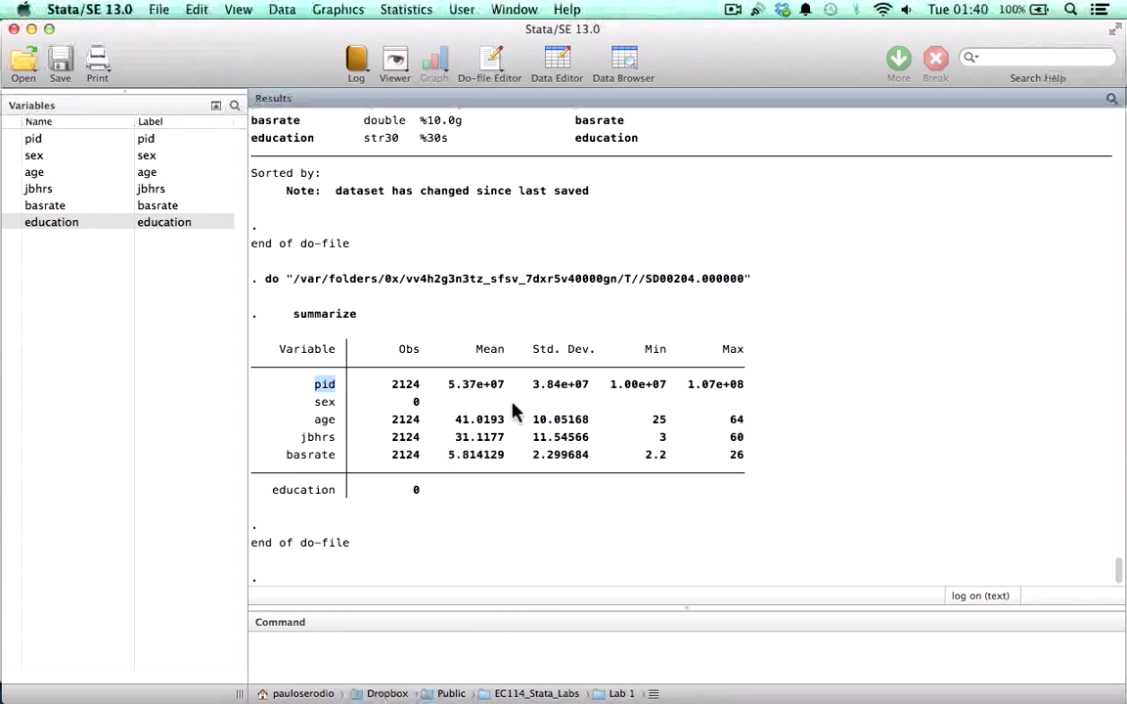
left_click(504, 264)
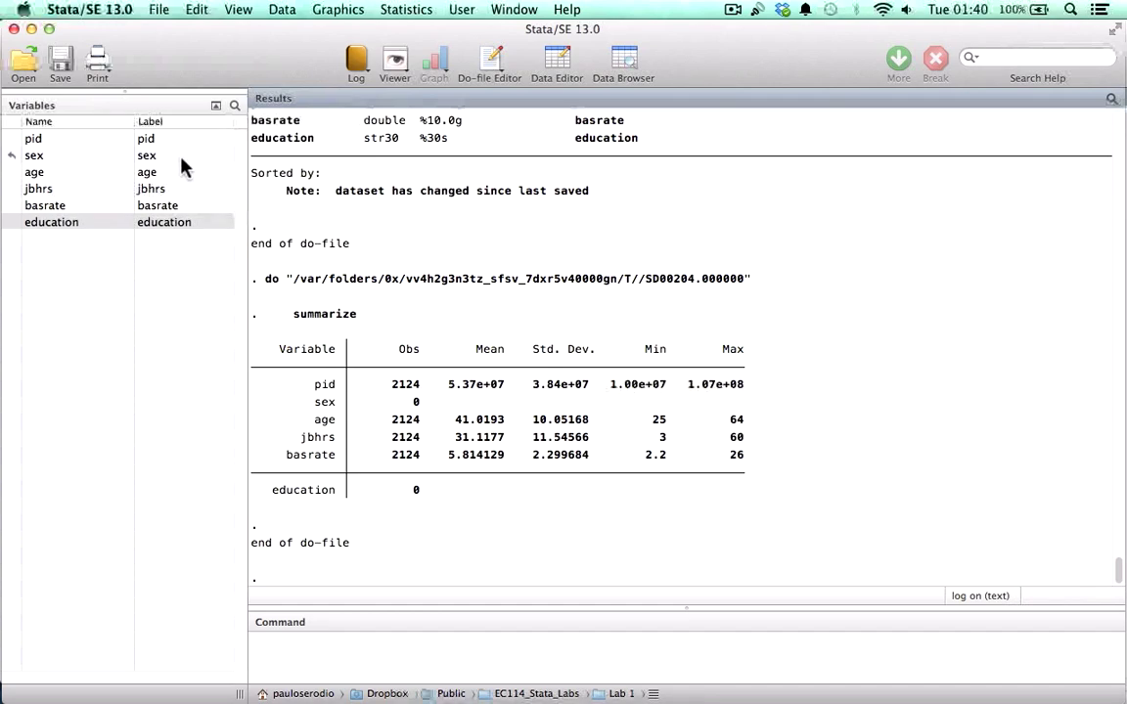
Step: Return to the do-file and insert a blank line between di _N and the label var commands
key("ctrl+Up")
left_click(724, 279)
left_click(455, 270)
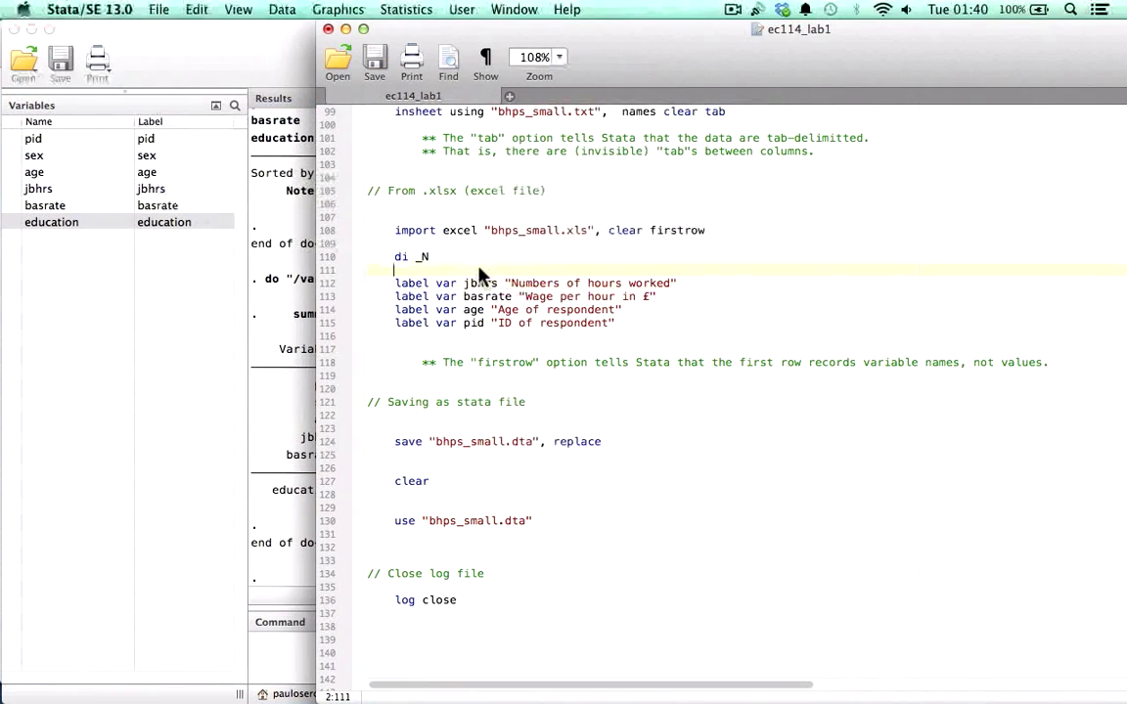
key("Return")
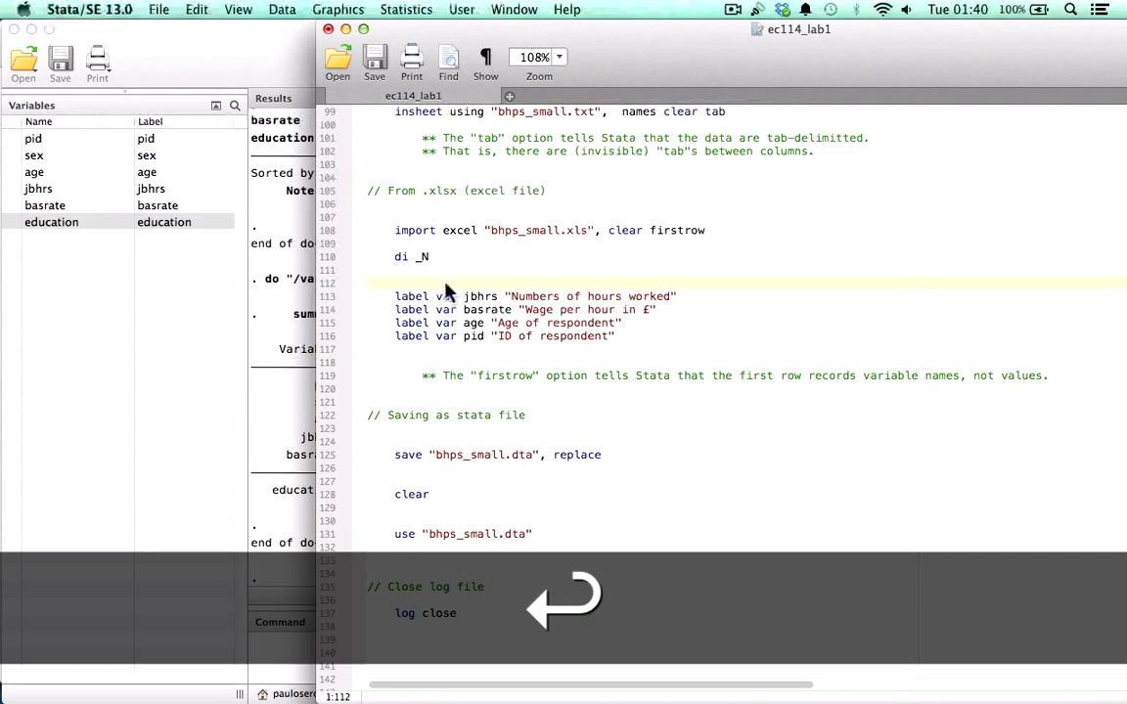
Step: Review the label var jbhrs "Numbers of hours worked" command on line 113 and run it
left_click(396, 303)
left_click_drag(396, 304, 673, 297)
double_click(417, 297)
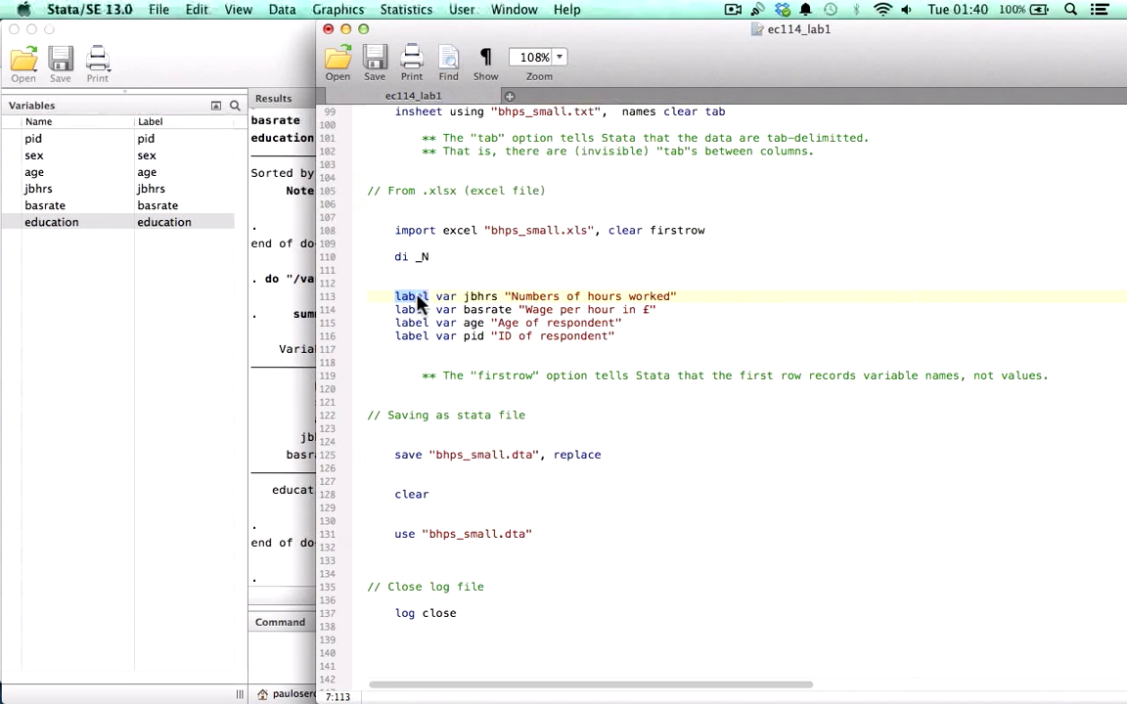
double_click(469, 297)
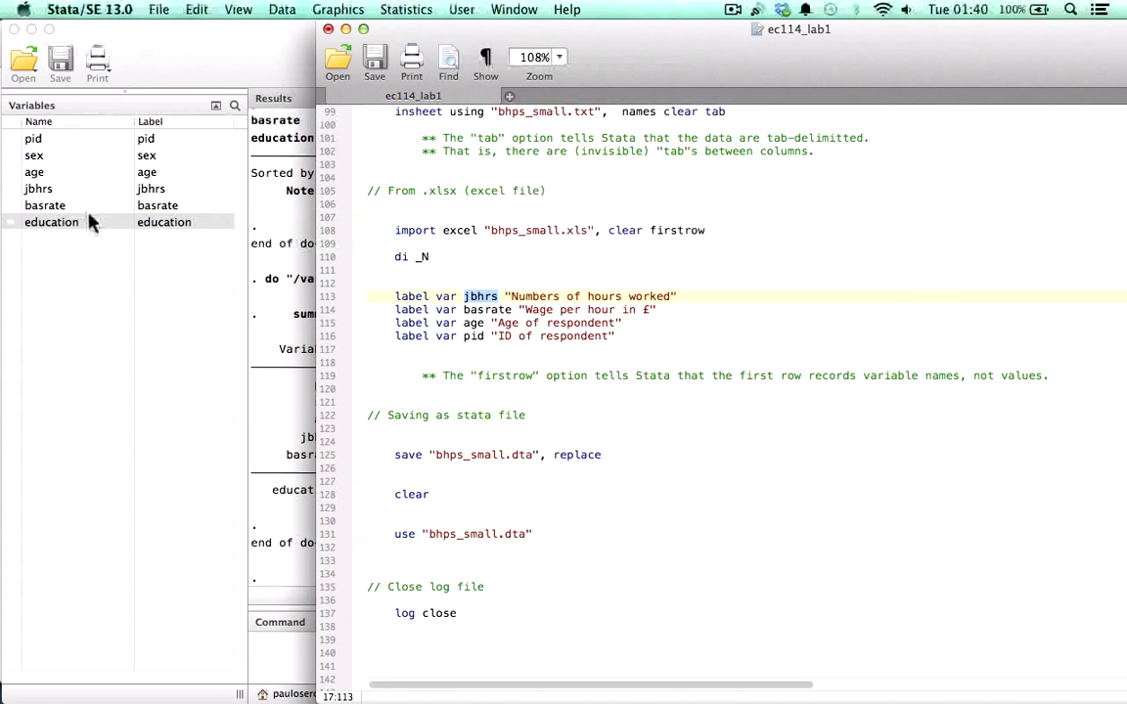
left_click_drag(505, 298, 682, 299)
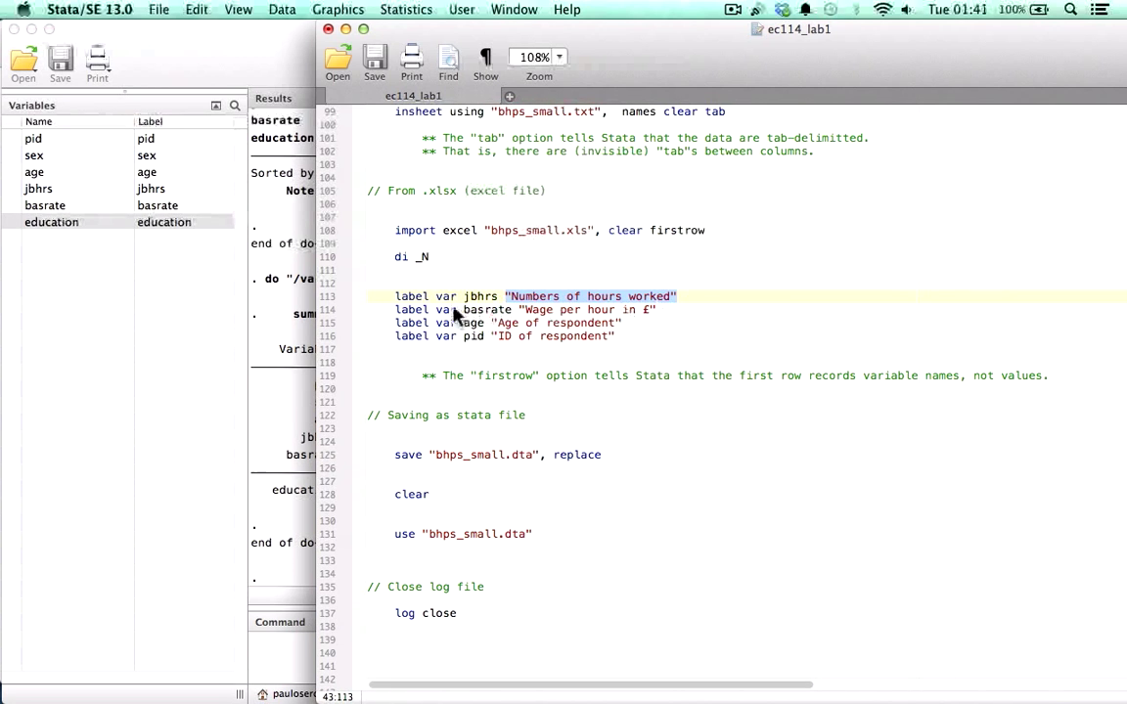
left_click_drag(396, 298, 681, 296)
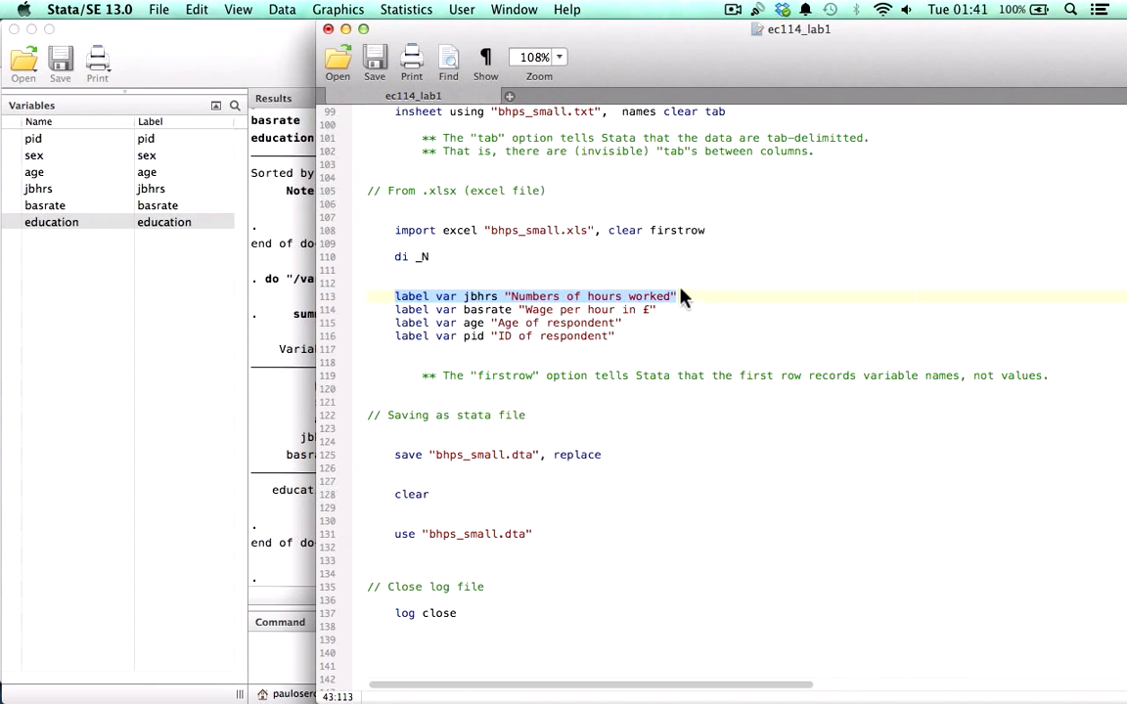
key("super+shift+d")
Step: Describe jbhrs with the command d jbhrs in the main Stata window and examine its variable label in the results
left_click(272, 248)
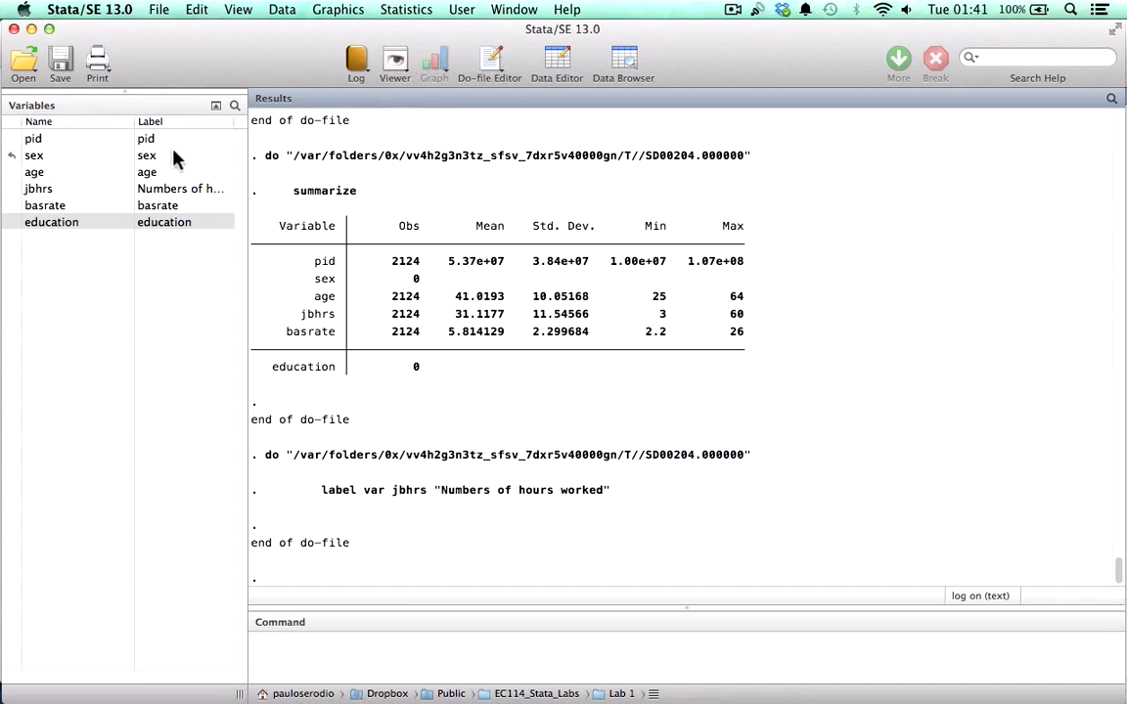
left_click(171, 188)
left_click(337, 656)
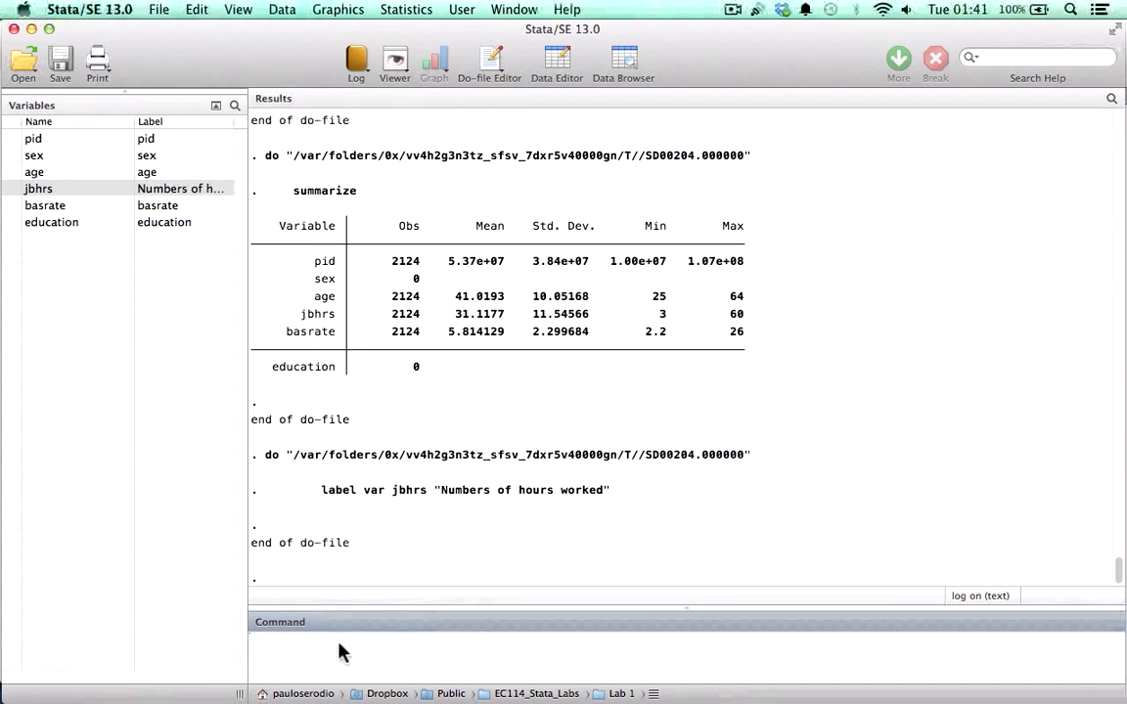
type("d jbhrs")
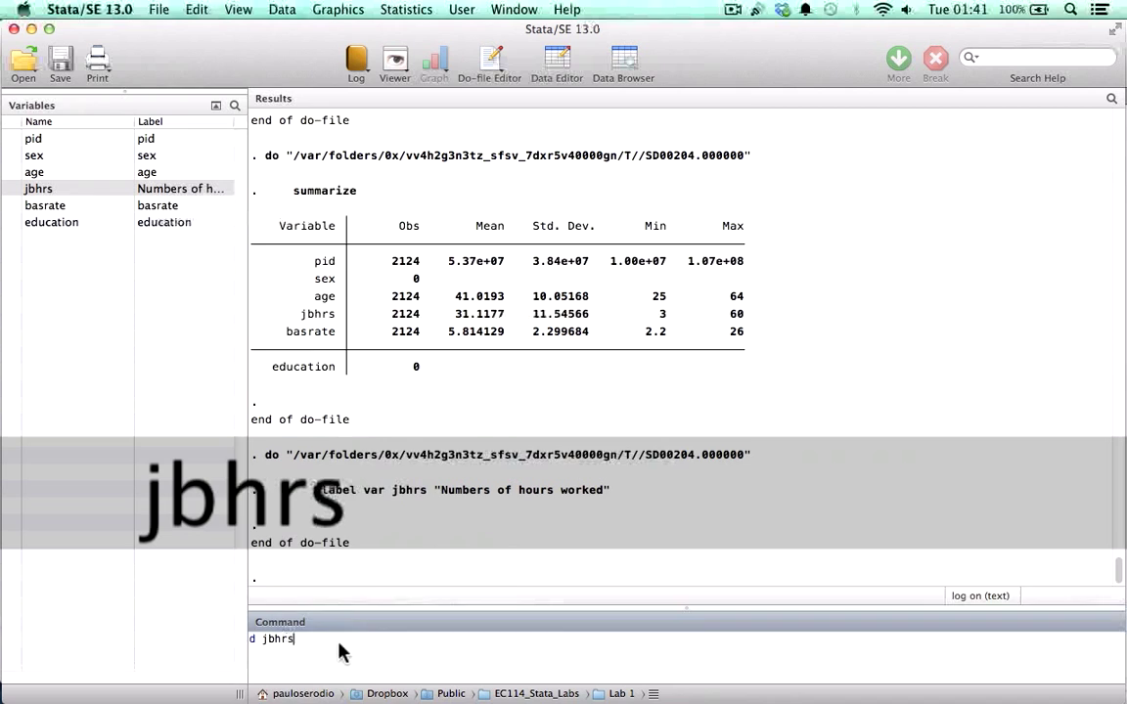
key("Return")
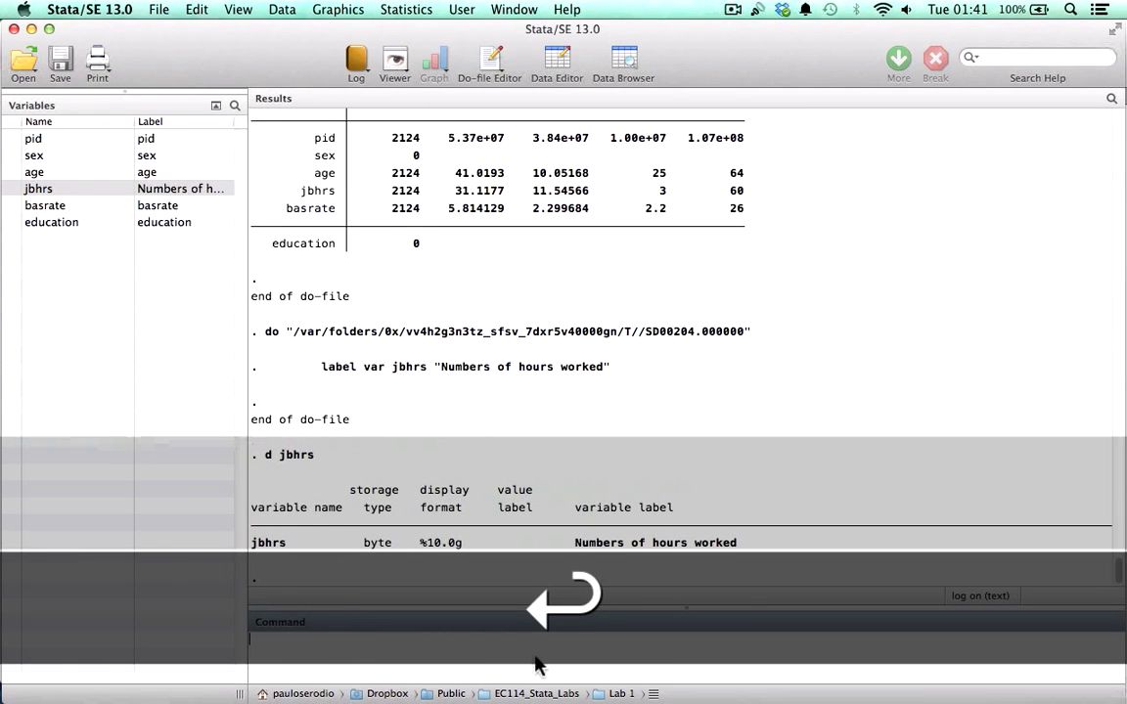
key("Return")
key("Return")
key("Return")
key("Return")
key("Return")
key("Return")
key("Return")
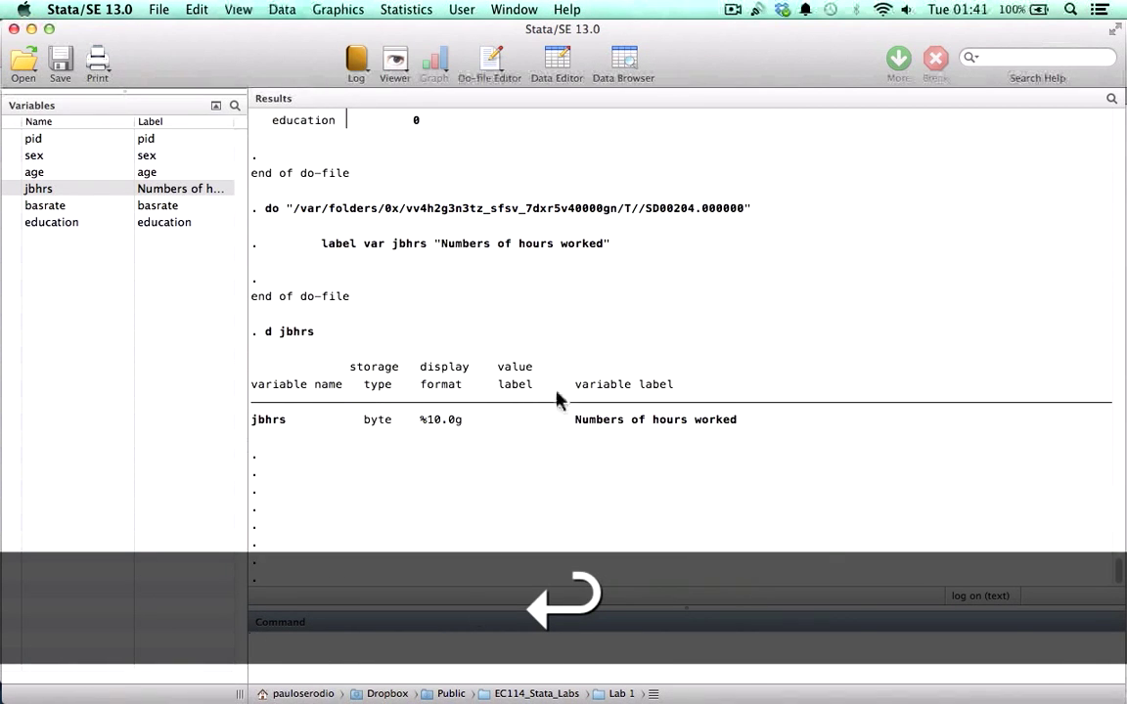
double_click(264, 420)
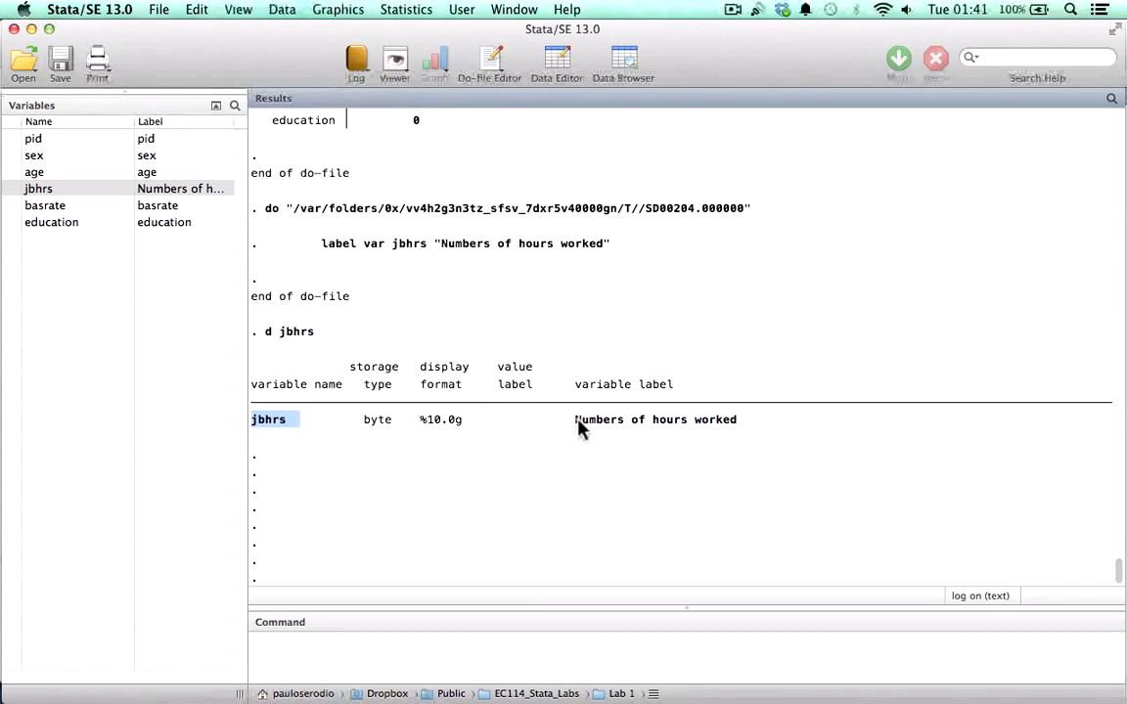
left_click_drag(576, 421, 735, 426)
Step: Return to the do-file and run the label var commands for basrate, age and pid on lines 114 to 116
key("ctrl+Up")
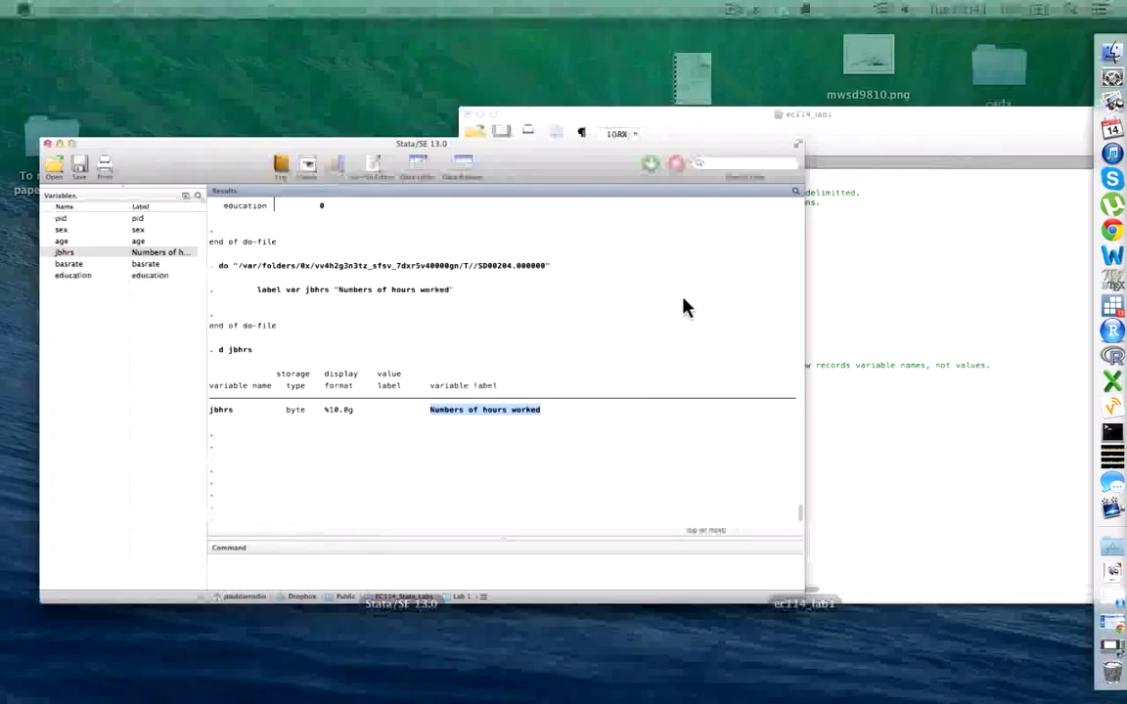
left_click(726, 314)
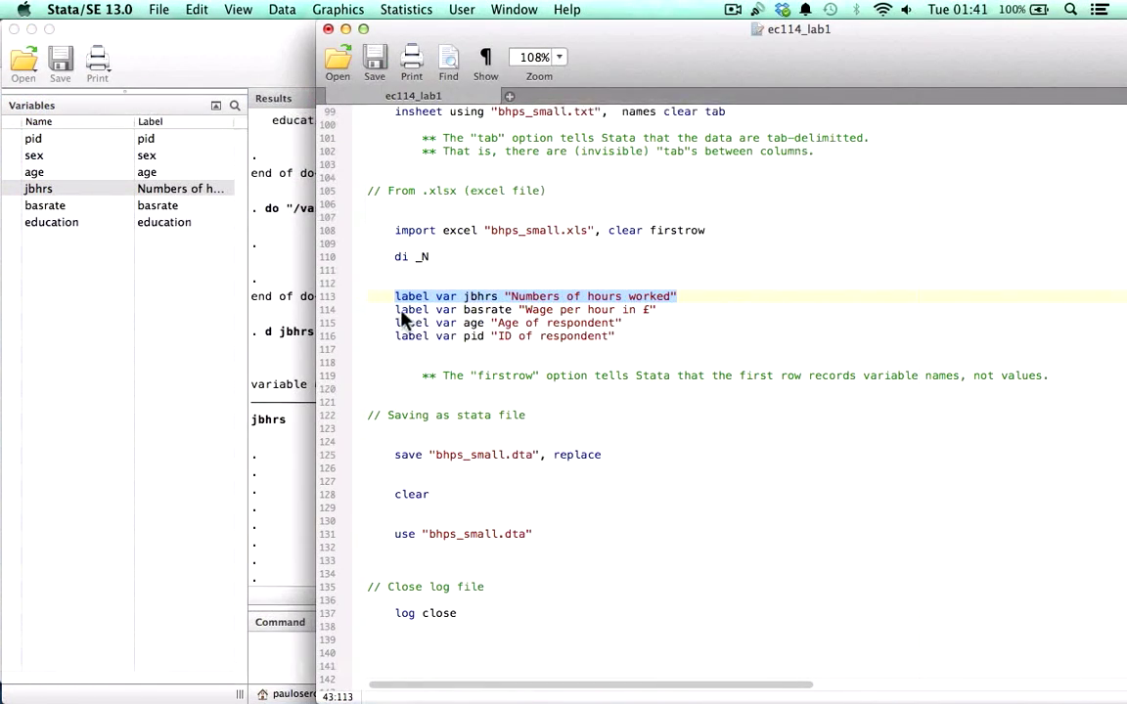
left_click_drag(396, 309, 615, 313)
key("super+shift+d")
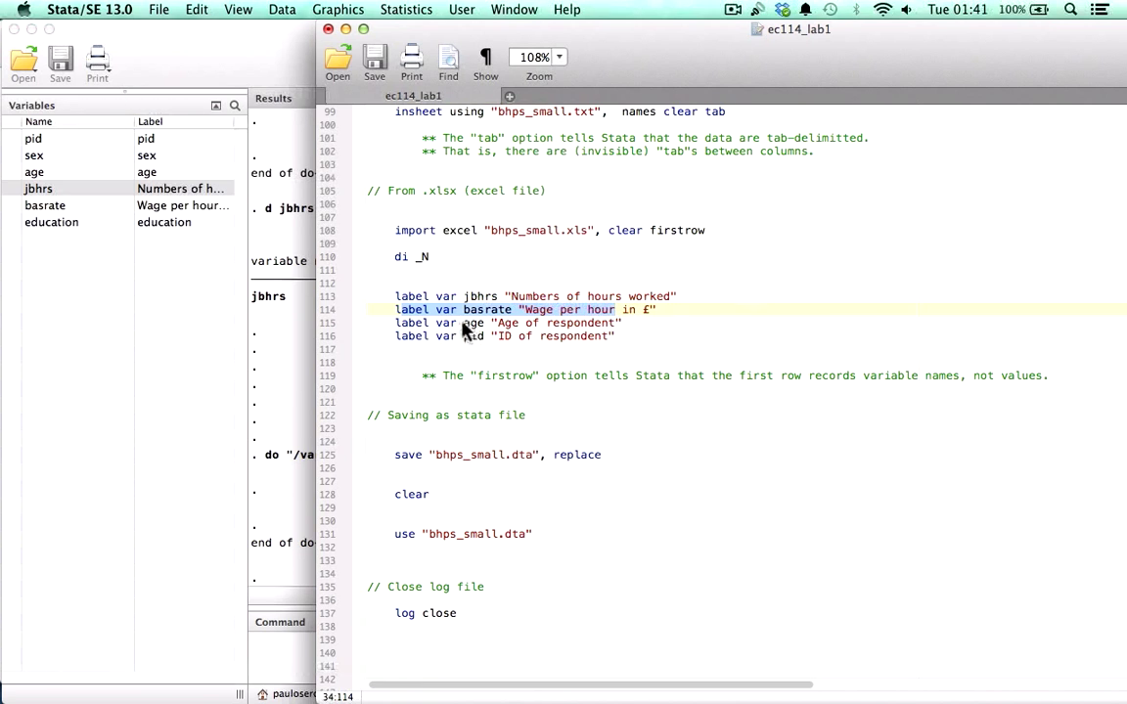
left_click_drag(410, 323, 567, 324)
key("super+shift+d")
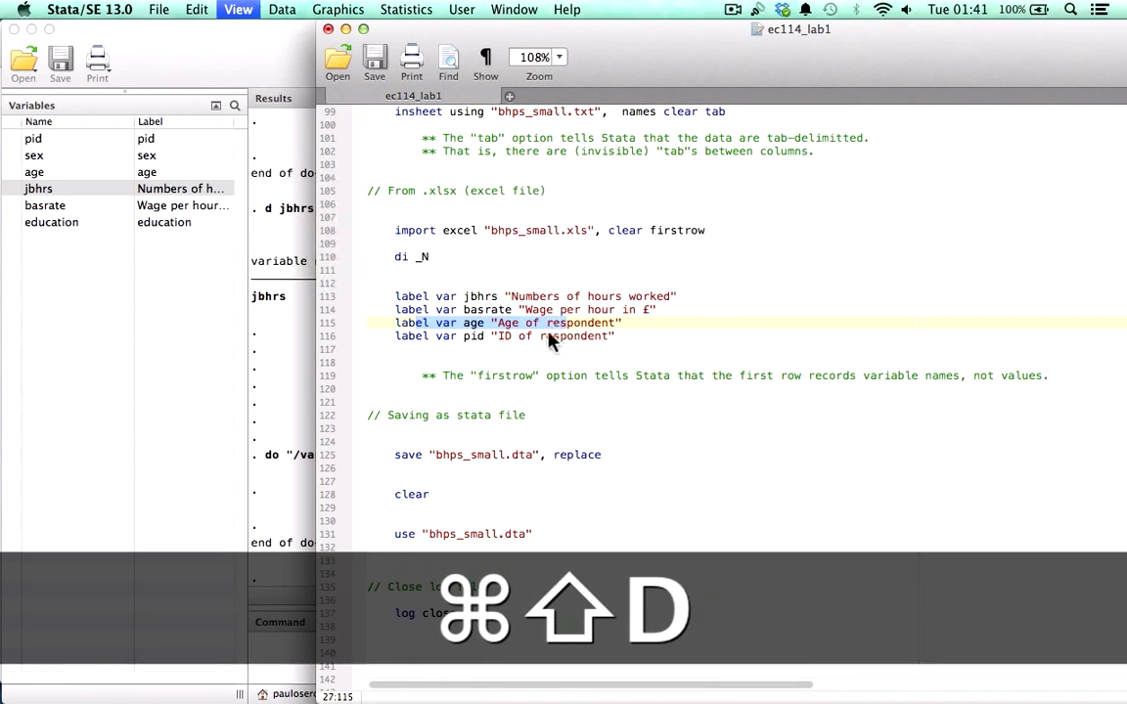
left_click_drag(424, 336, 613, 337)
key("super+shift+d")
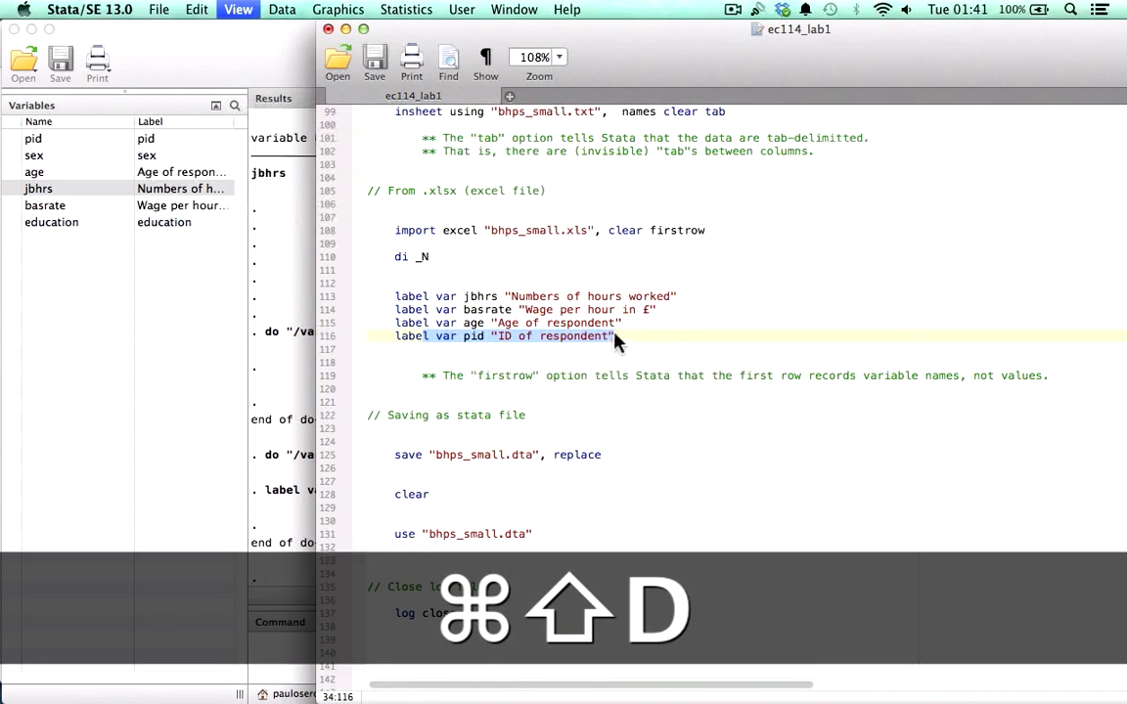
Step: Examine the save "bhps_small.dta", replace command on line 125, including the file name, the dta extension and the replace option
scroll(616, 348, "down", 3)
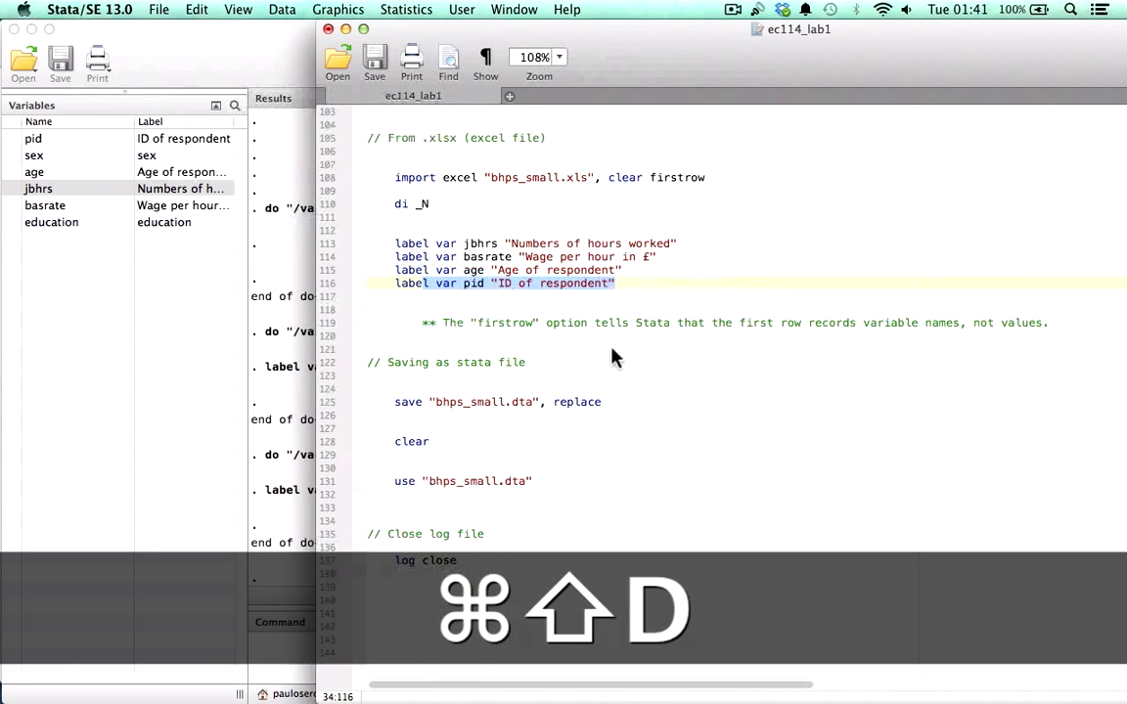
scroll(396, 411, "up", 1)
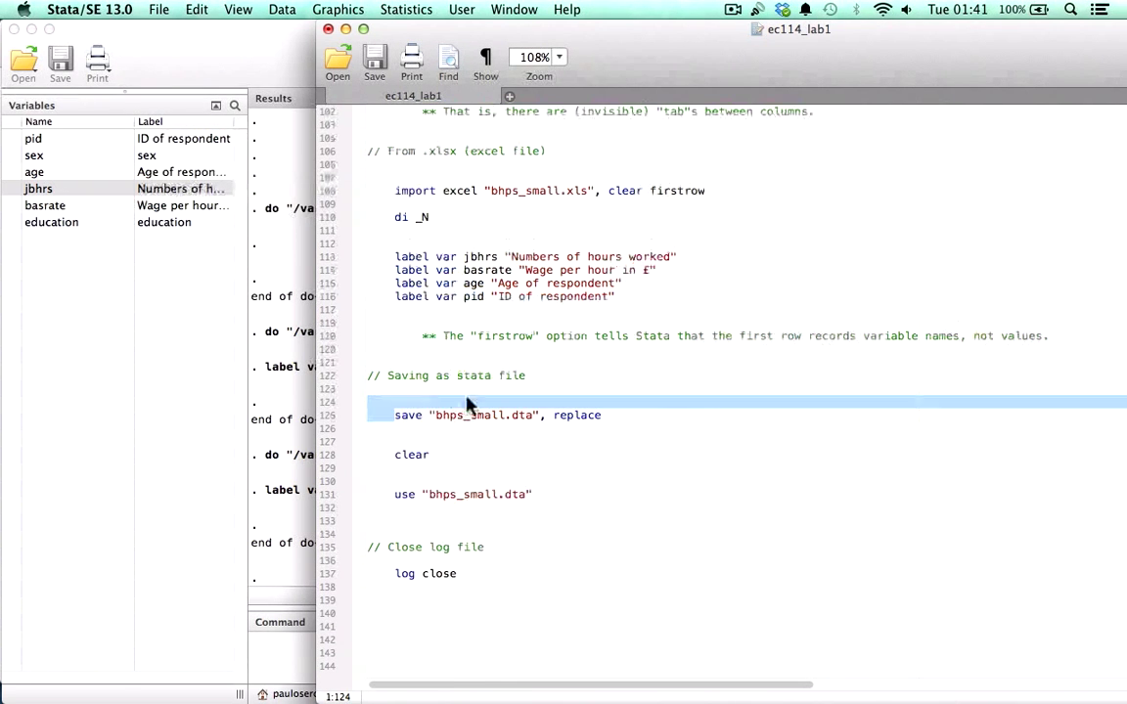
left_click_drag(395, 415, 518, 423)
left_click_drag(600, 418, 645, 407)
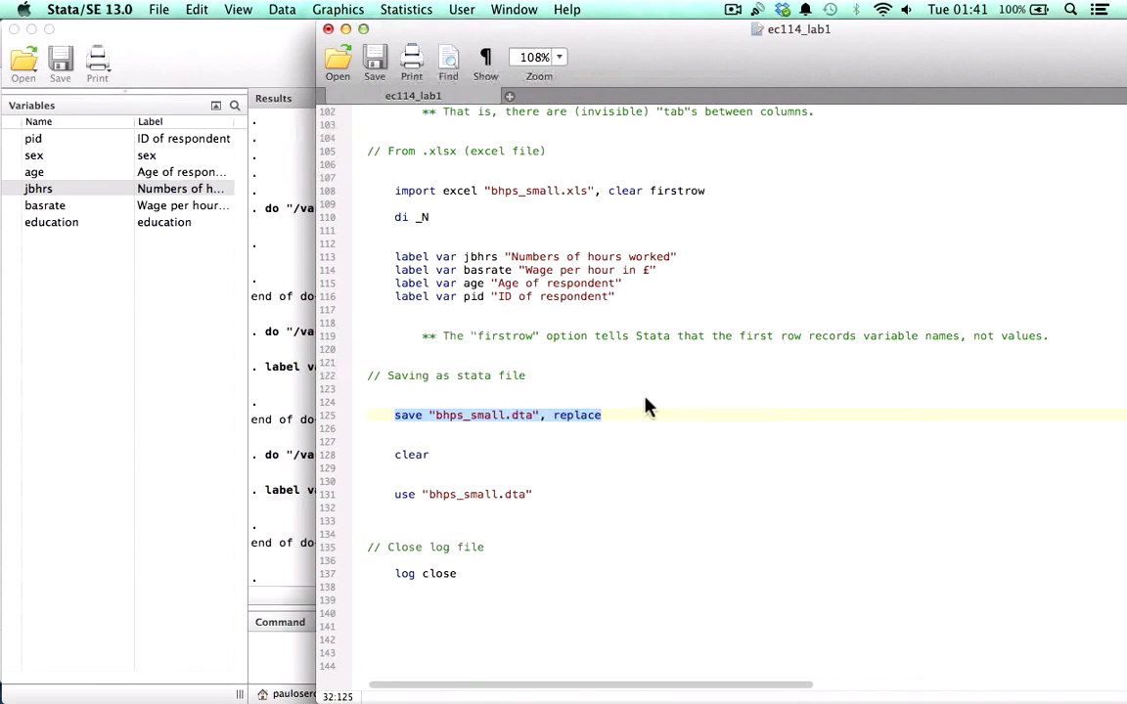
double_click(520, 419)
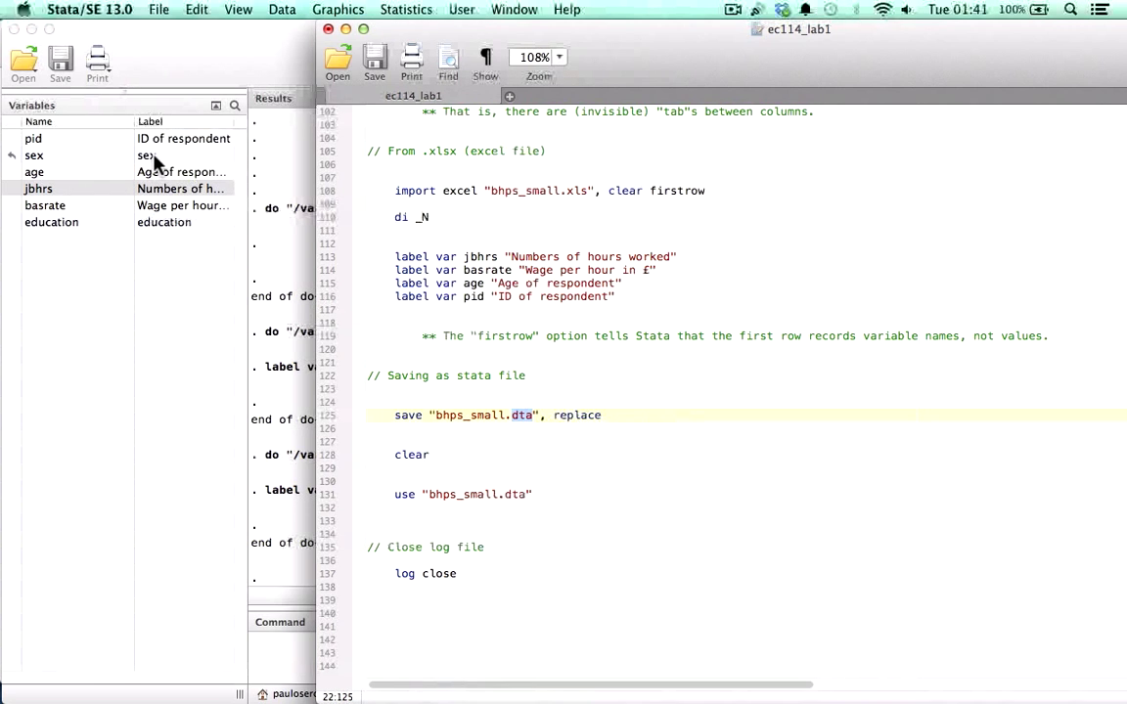
double_click(405, 416)
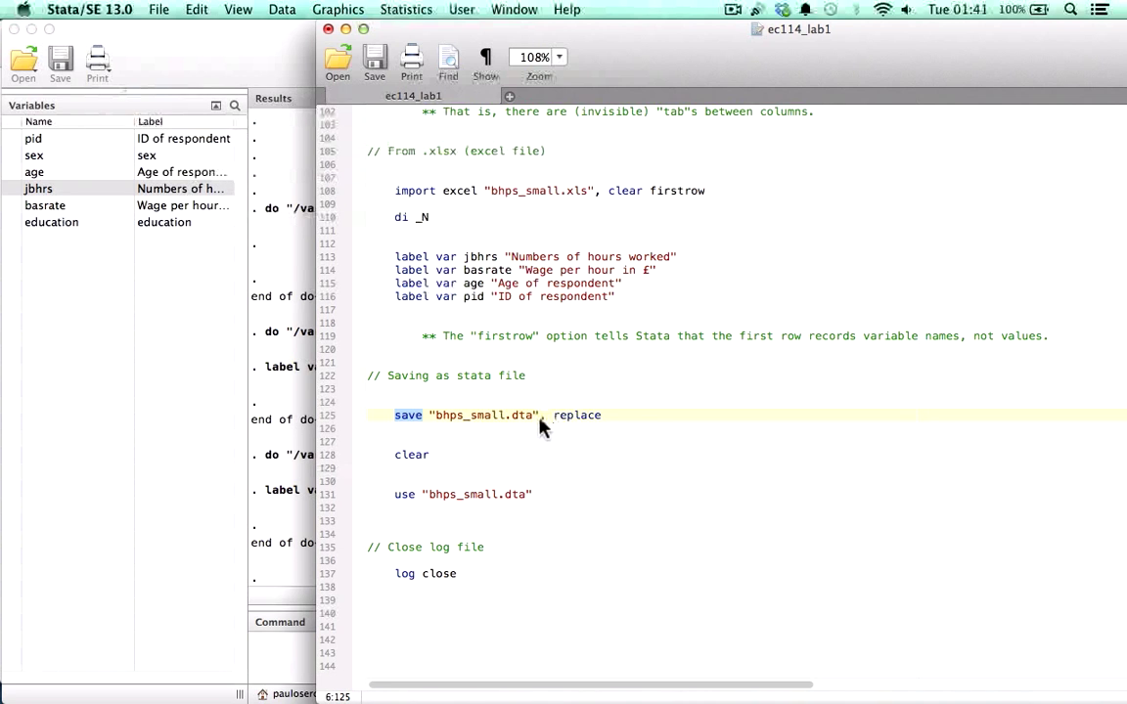
left_click_drag(544, 422, 614, 422)
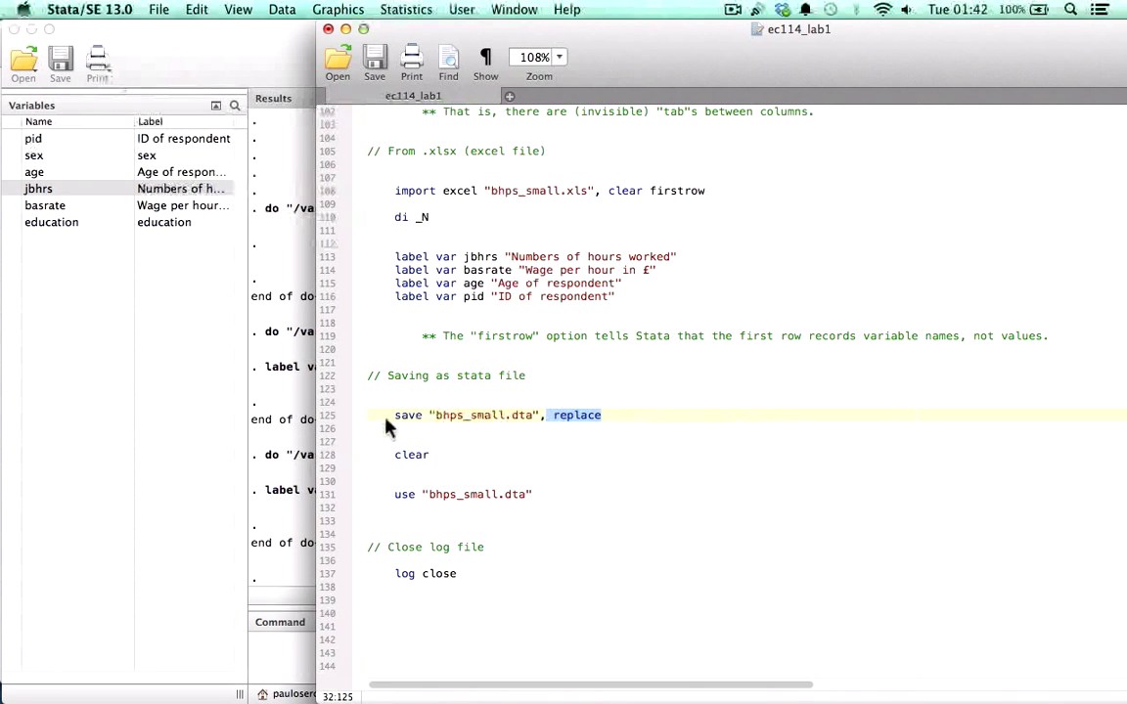
double_click(453, 419)
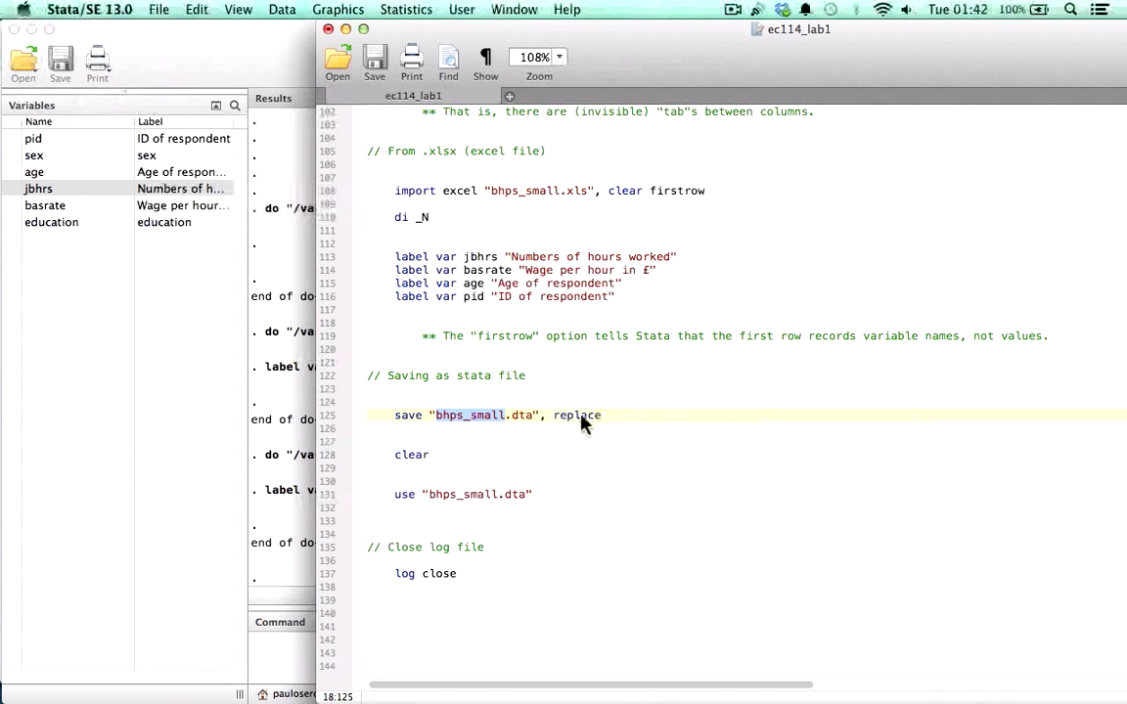
double_click(581, 418)
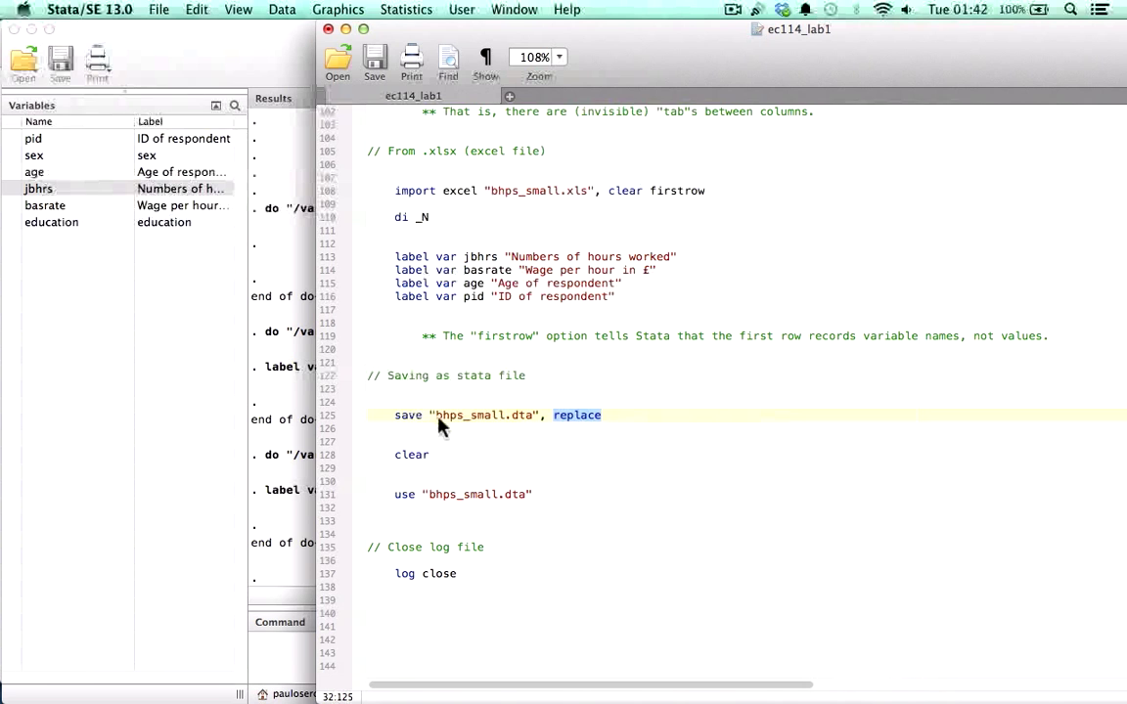
left_click_drag(436, 420, 536, 420)
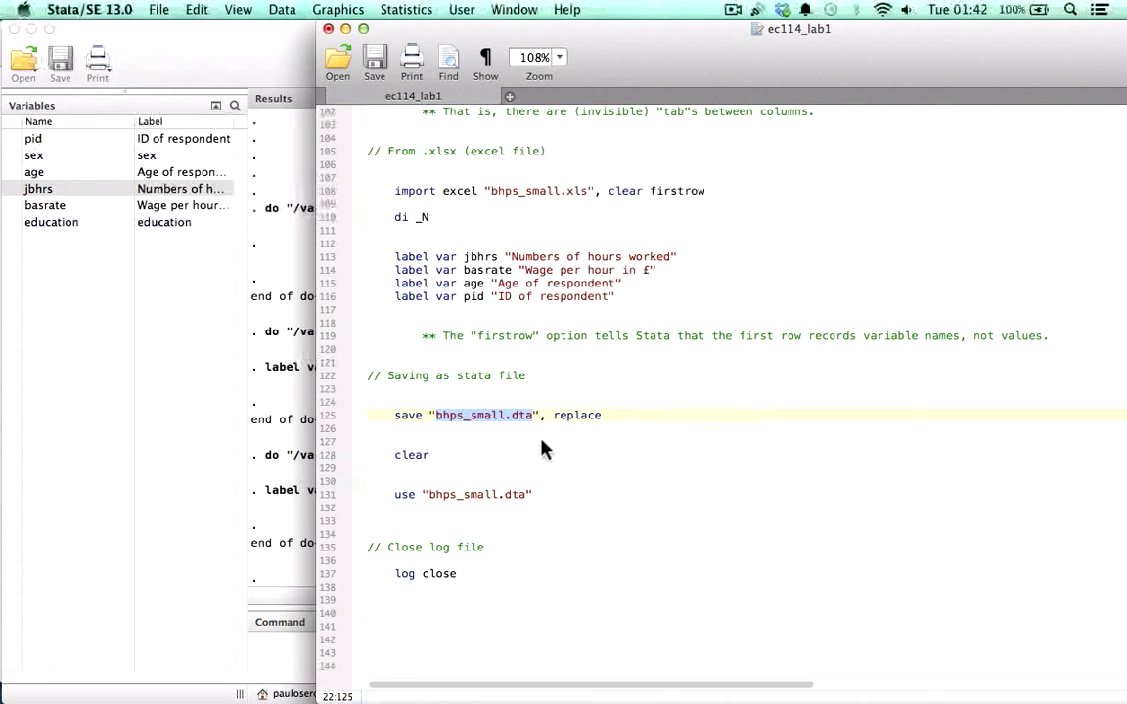
double_click(576, 420)
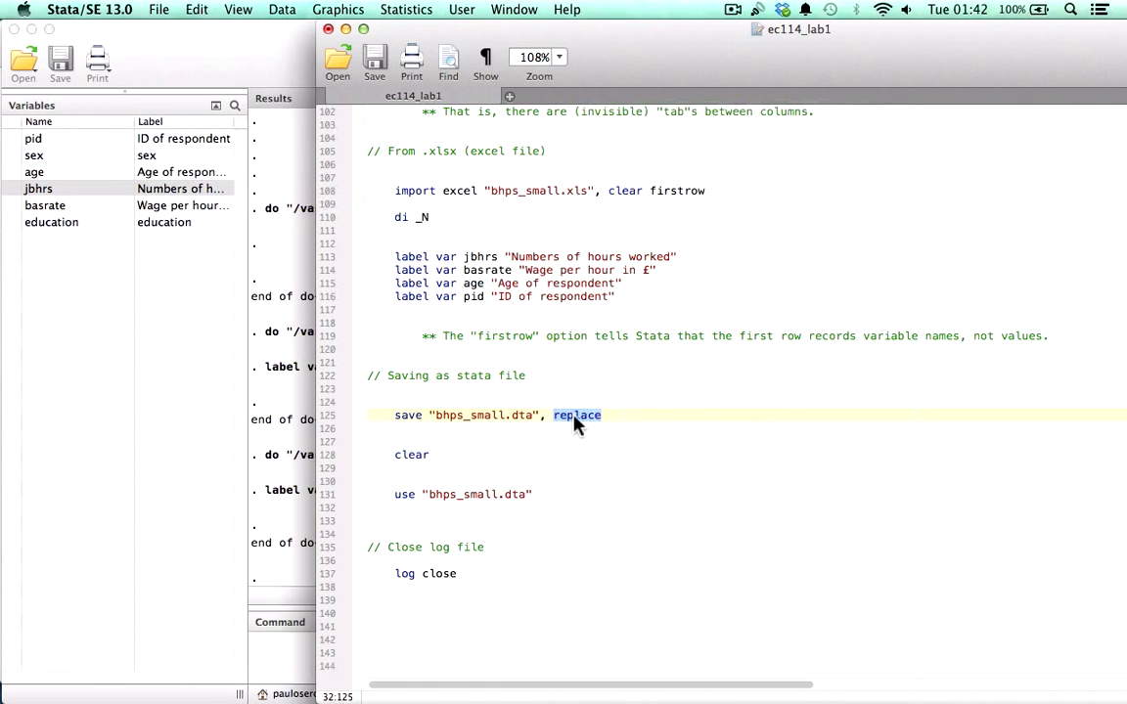
left_click(504, 419)
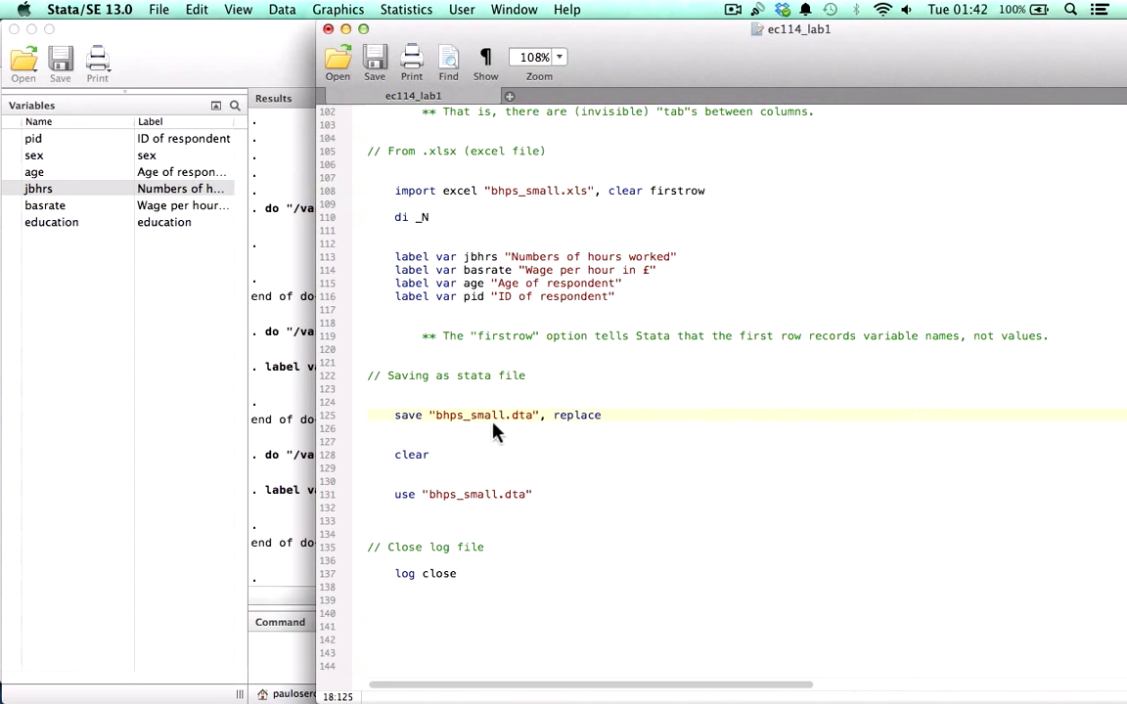
Step: Run save "bhps_small.dta", replace on line 125 and check its output in the main Stata window
left_click_drag(395, 416, 616, 417)
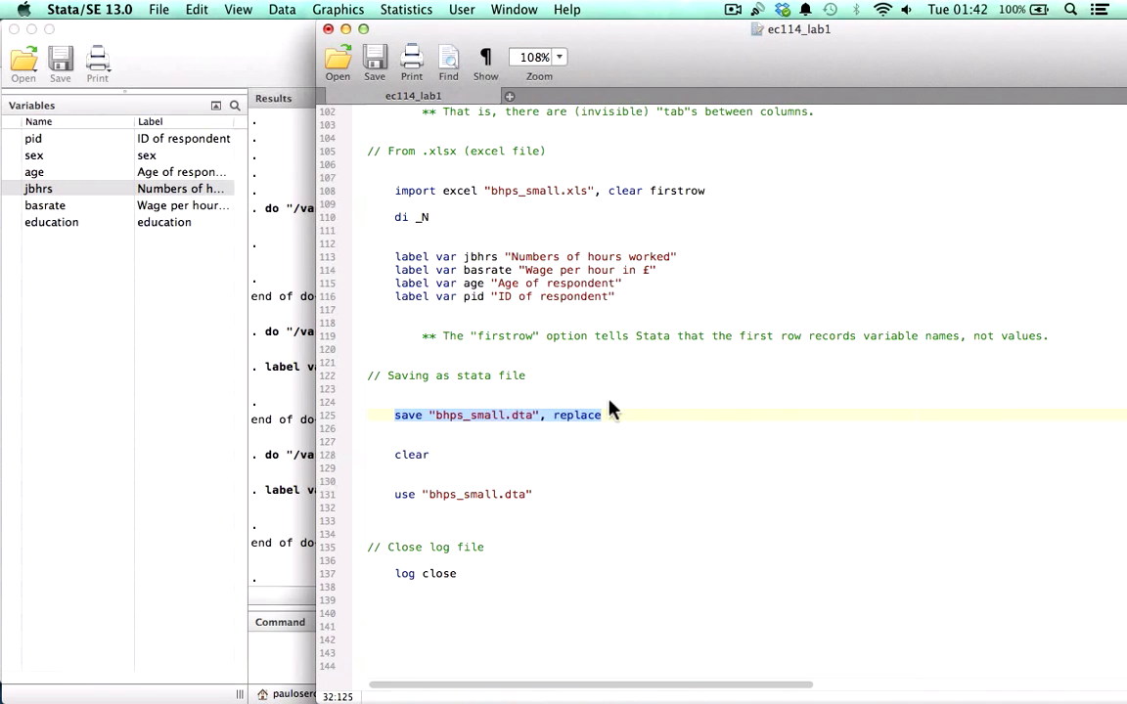
key("super+shift+d")
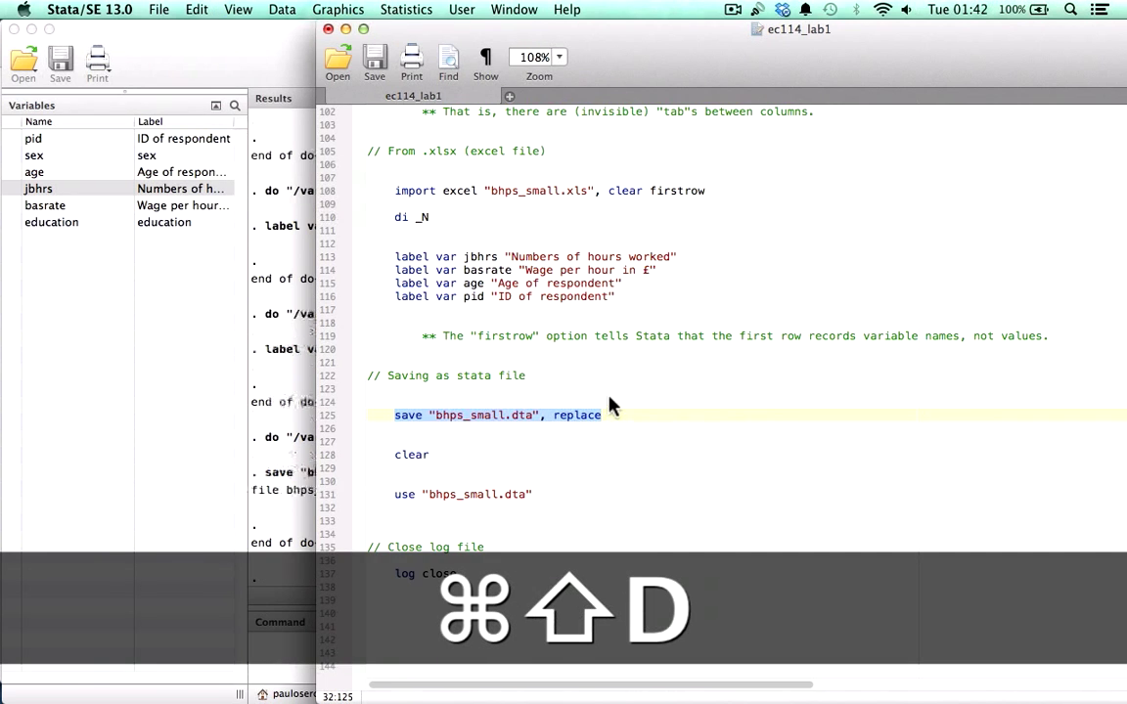
left_click(307, 450)
left_click_drag(288, 489, 454, 472)
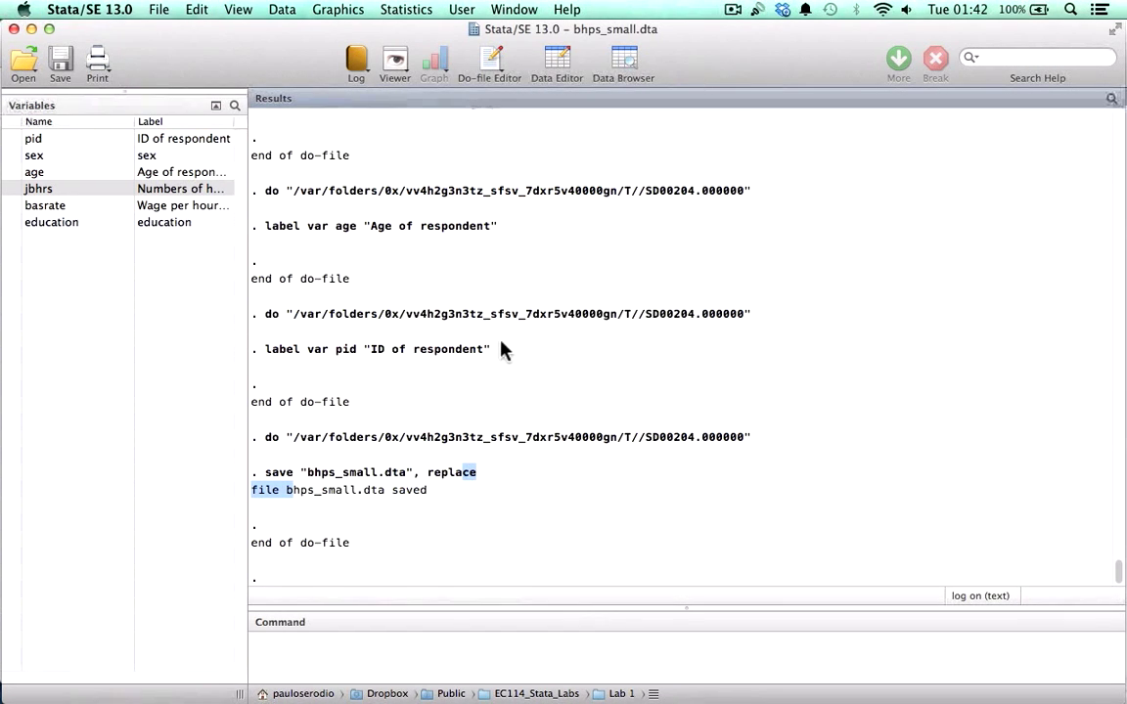
Step: Return to the do-file and run the clear command on line 128 to remove the data from memory
key("ctrl+Down")
left_click(712, 317)
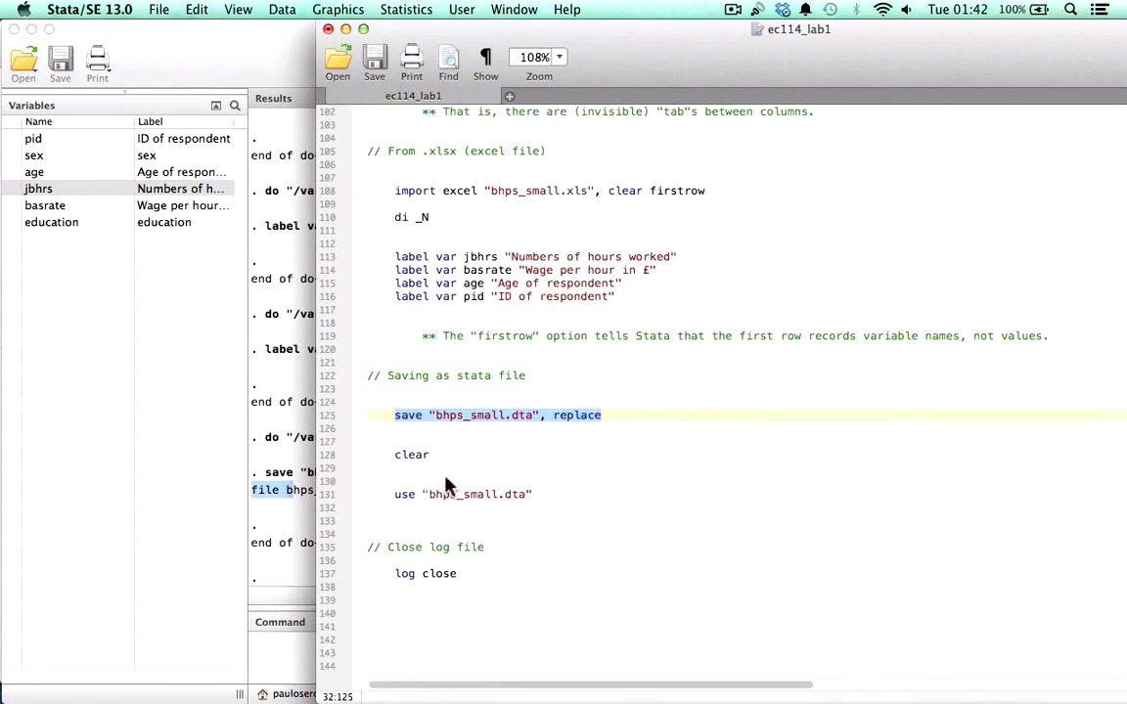
scroll(420, 469, "down", 1)
left_click_drag(395, 455, 440, 463)
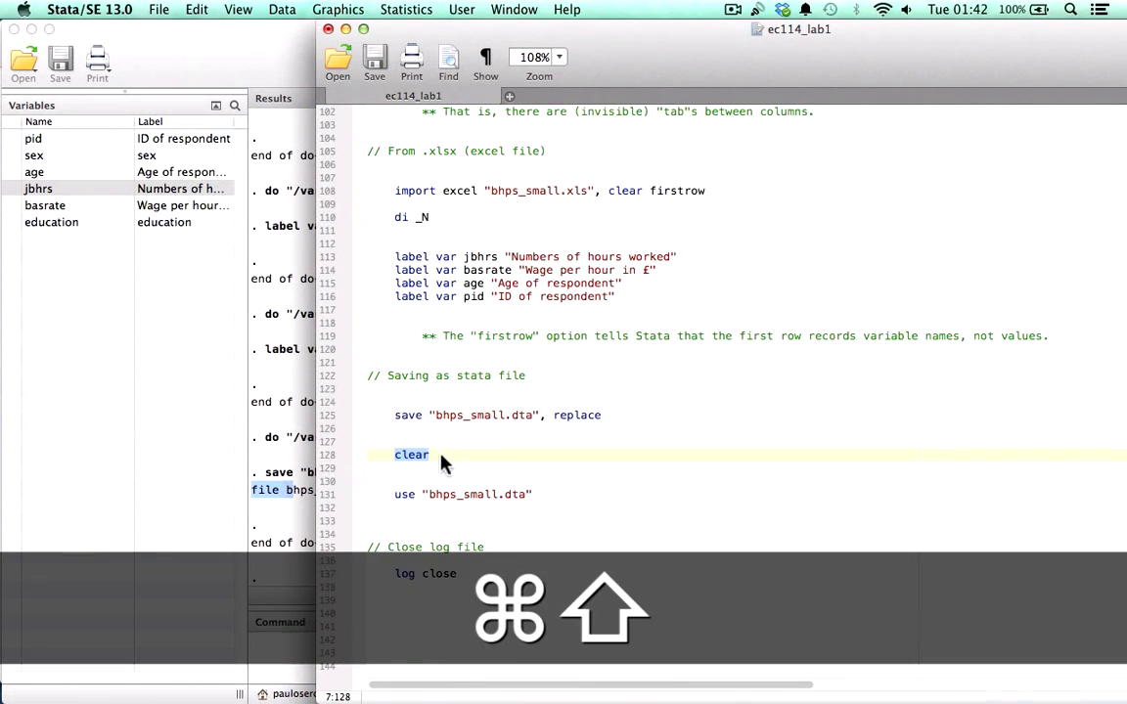
key("super+shift+d")
Step: Uncover more of the results behind the do-file and run use "bhps_small.dta" on line 131 to load the saved data
left_click(451, 494)
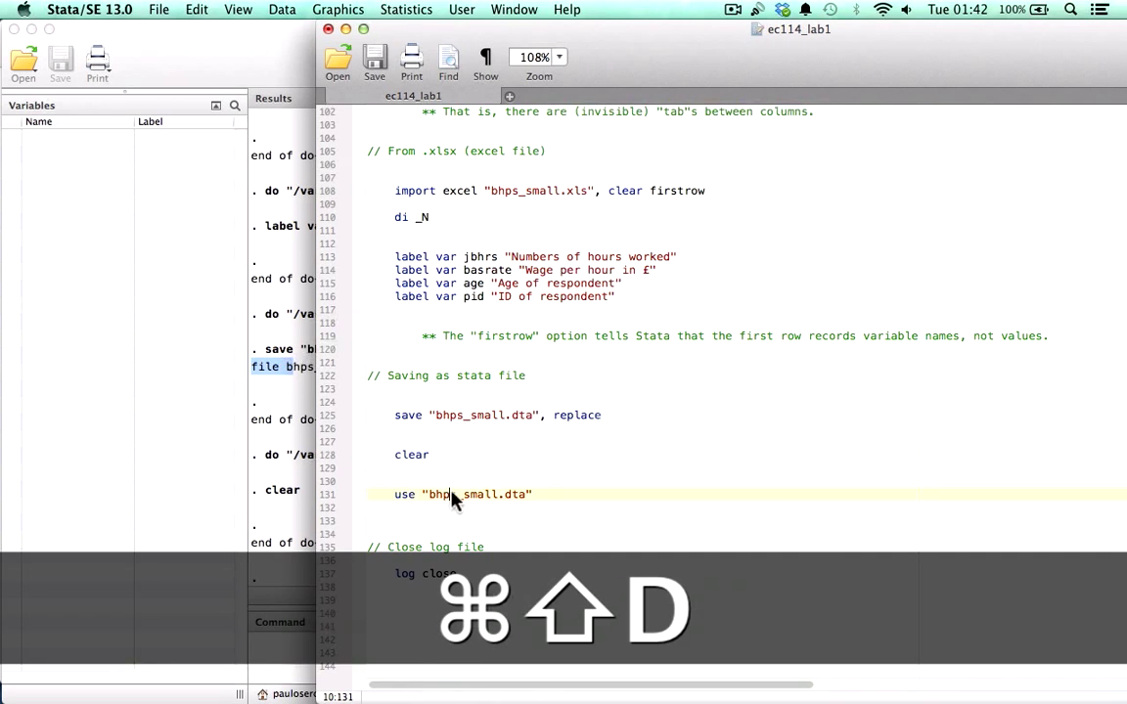
double_click(451, 494)
left_click_drag(545, 28, 688, 28)
left_click(548, 499)
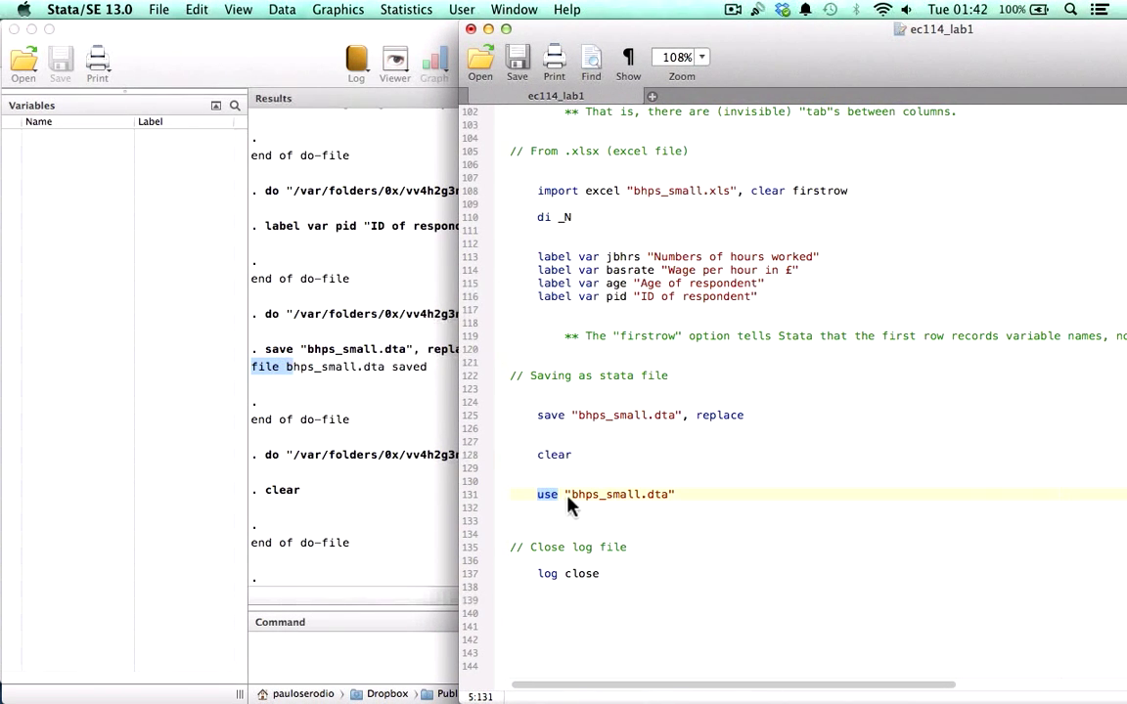
left_click_drag(571, 500, 638, 506)
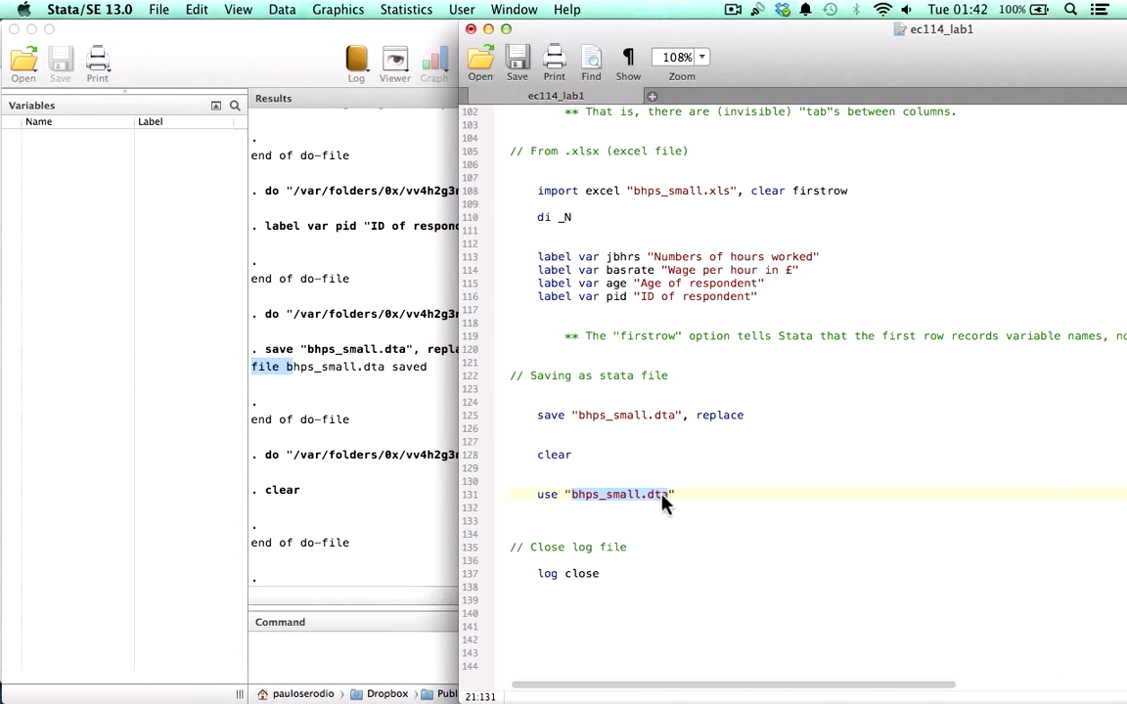
left_click_drag(663, 497, 674, 495)
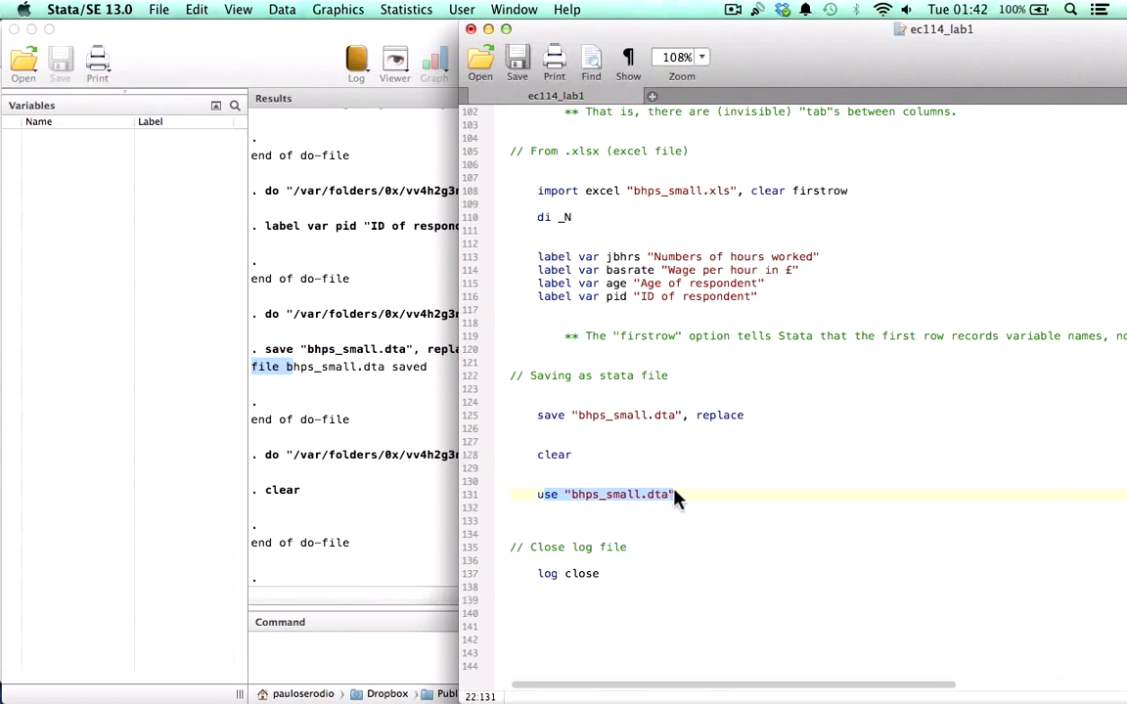
key("super+shift+d")
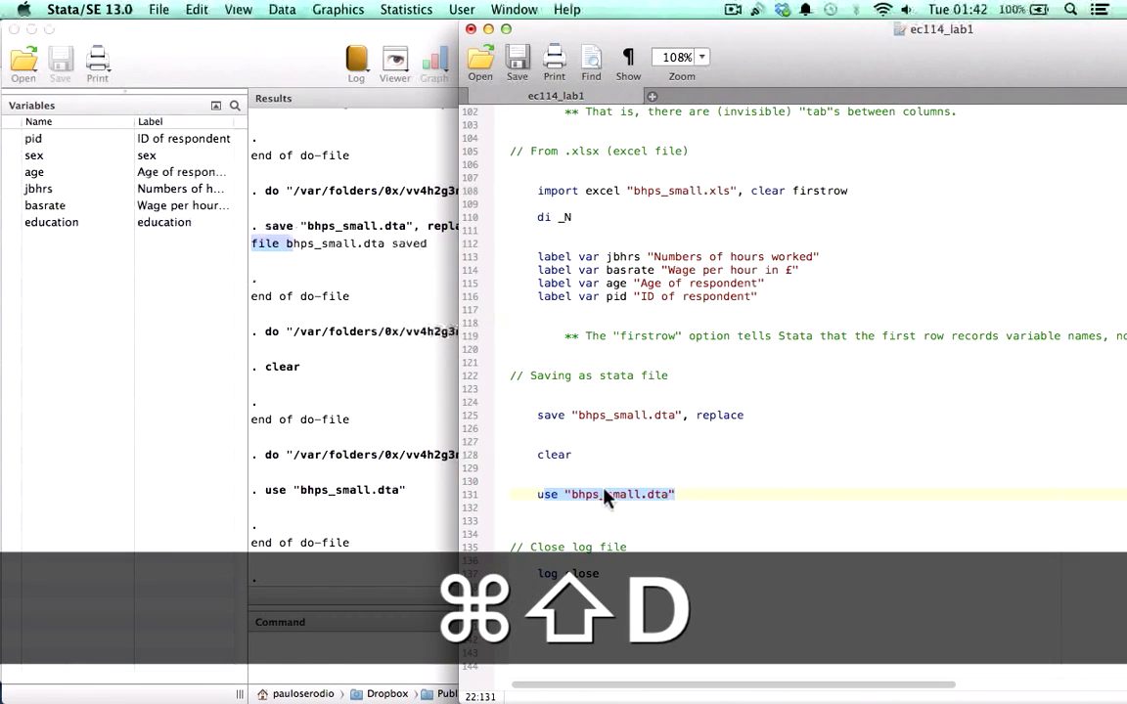
Step: Check the reloaded bhps_small.dta observations in the Data Browser, and close it to return to the main Stata window
left_click(370, 291)
left_click(626, 59)
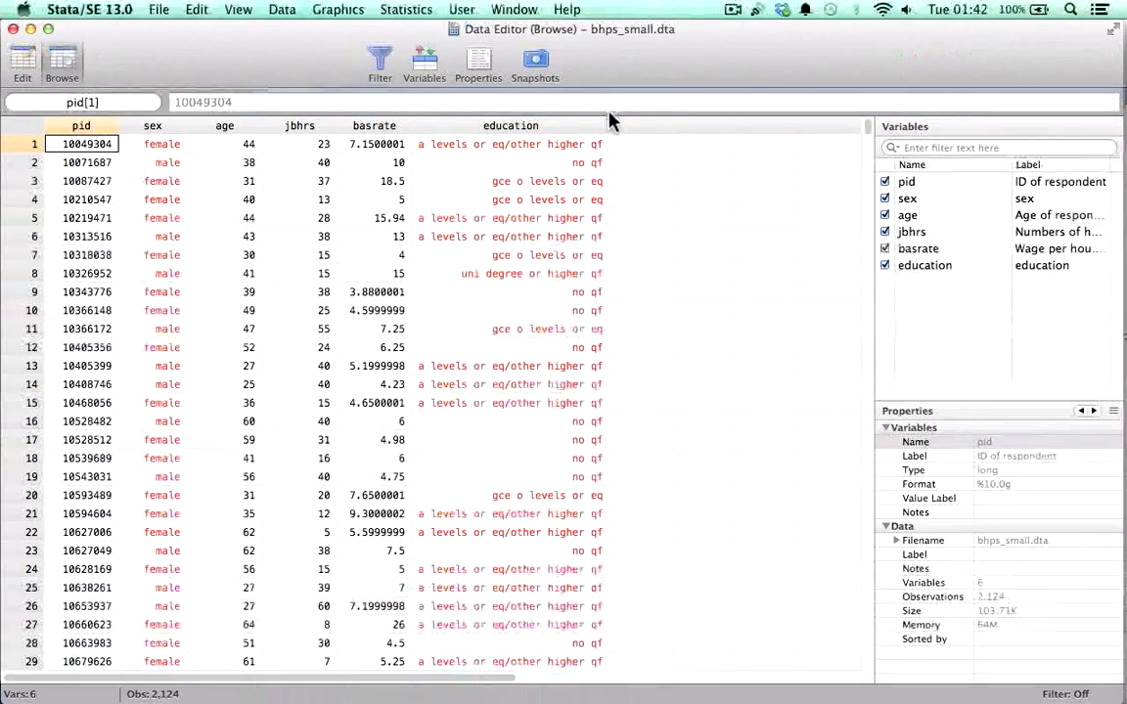
left_click(13, 29)
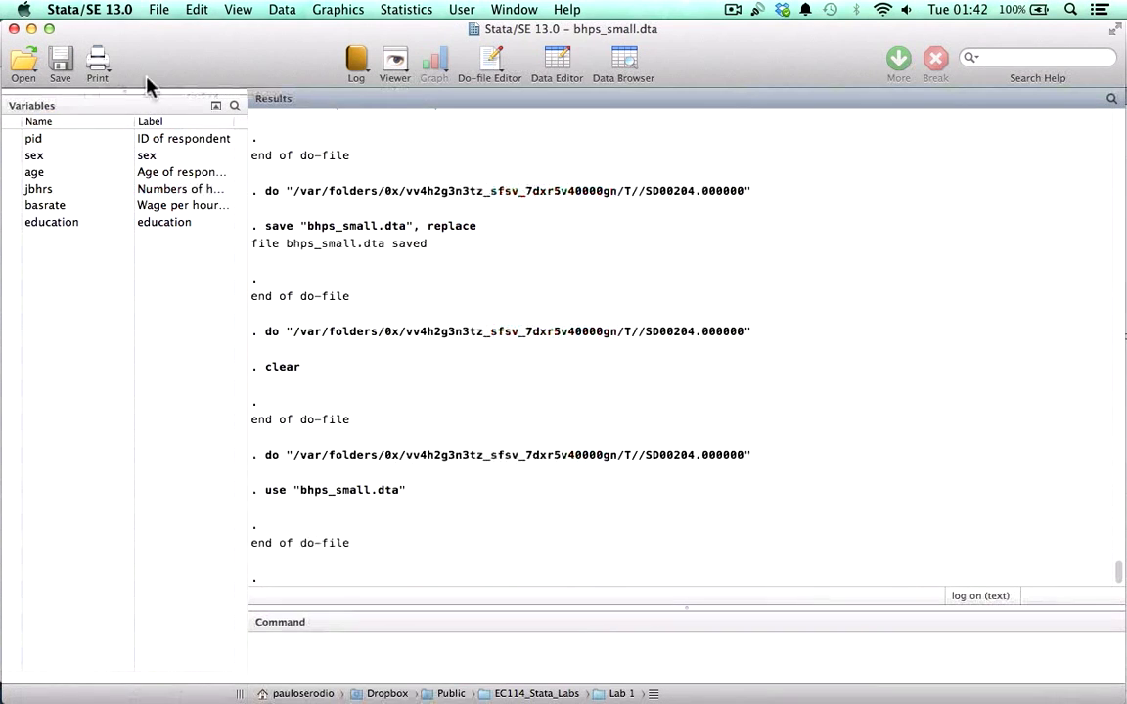
Step: Go through the variable list from pid to education to check each variable's name and label
left_click(157, 143)
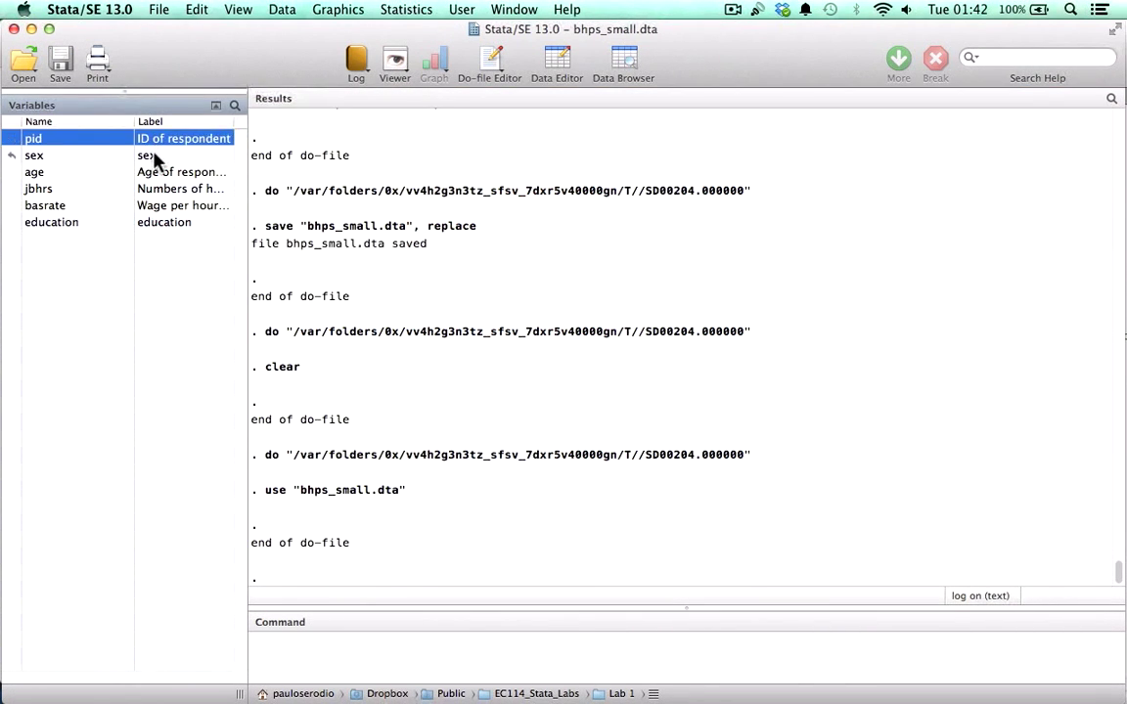
left_click(148, 156)
left_click(158, 173)
left_click(166, 190)
left_click(167, 207)
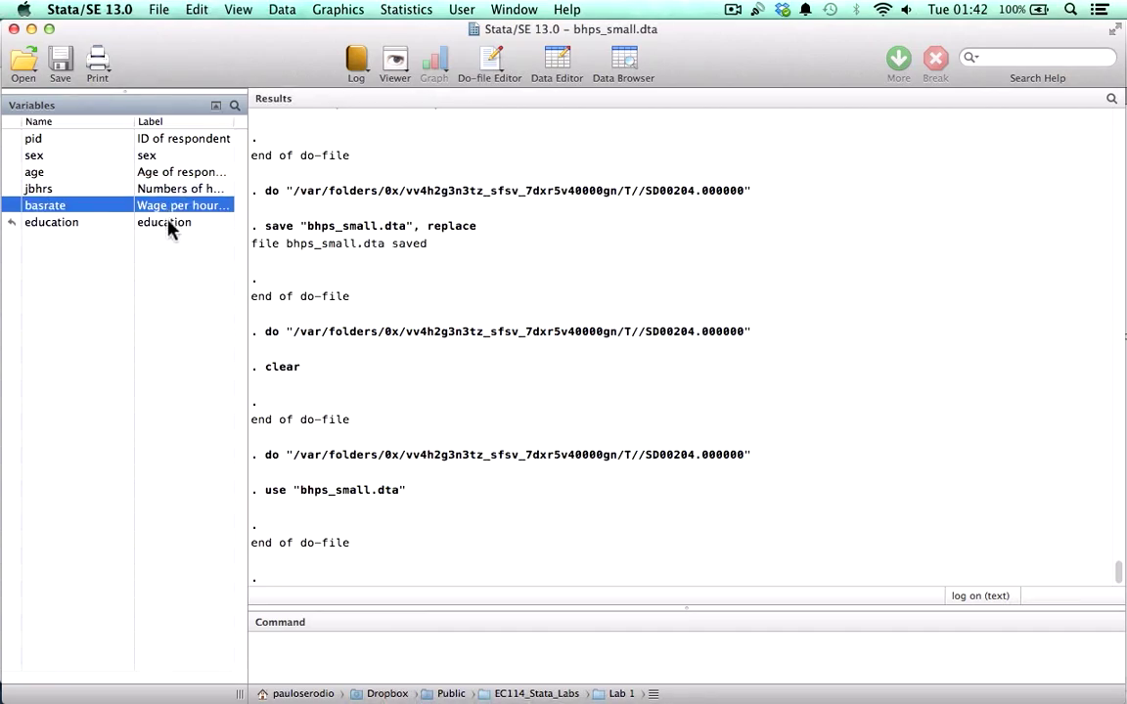
left_click(166, 222)
Step: Return to the do-file and run the log close command on line 137 to close the log file
key("ctrl+Up")
left_click(629, 326)
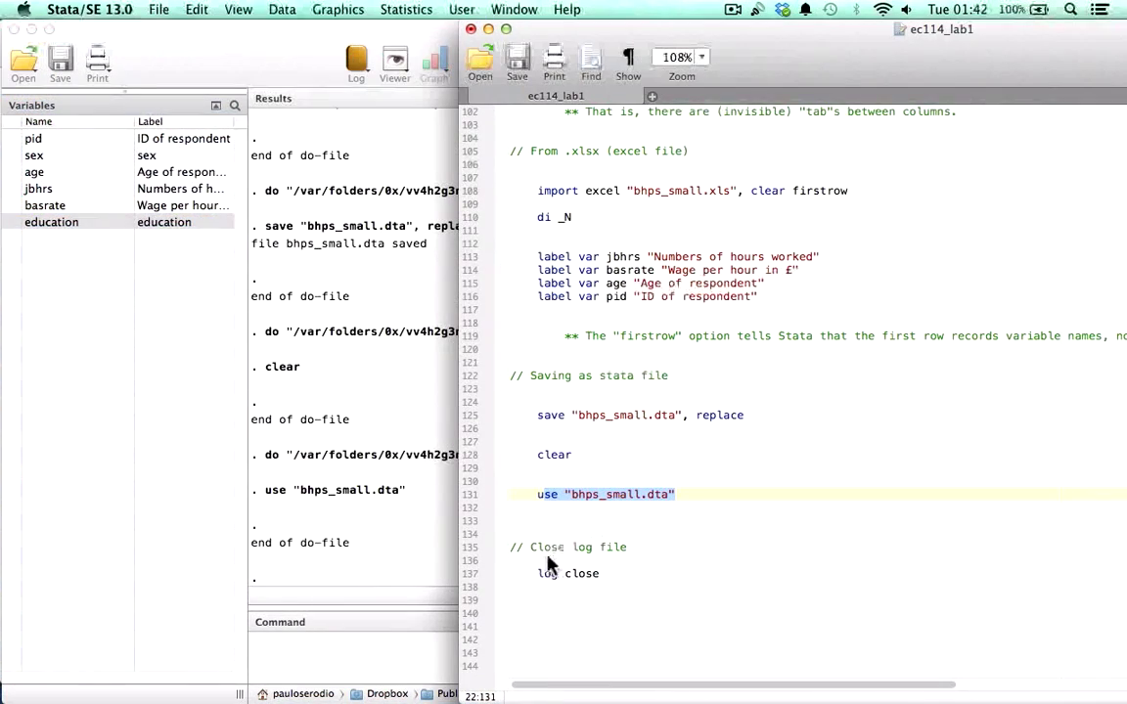
left_click_drag(539, 575, 603, 579)
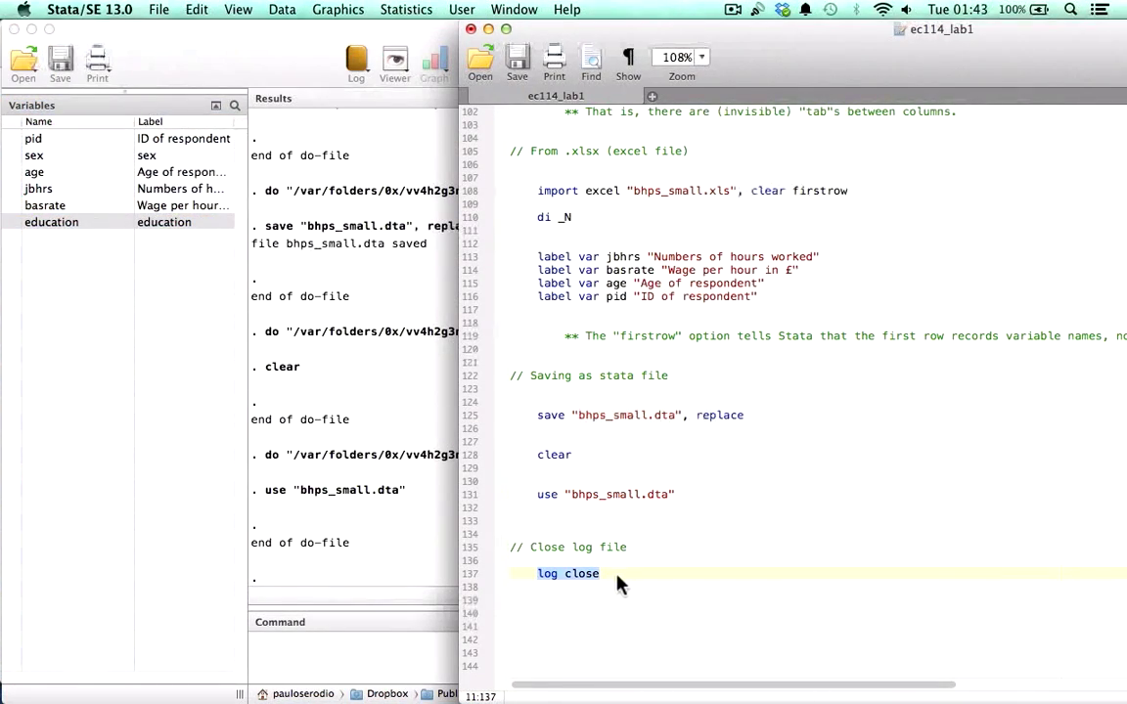
key("super+shift")
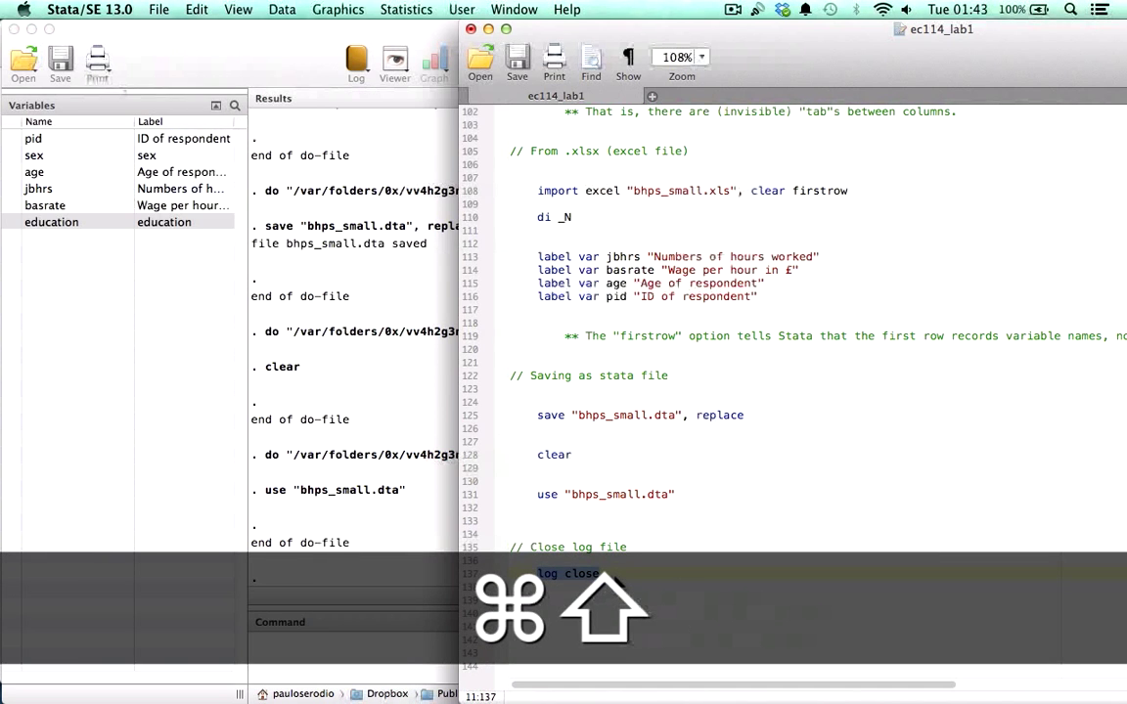
key("super+shift+d")
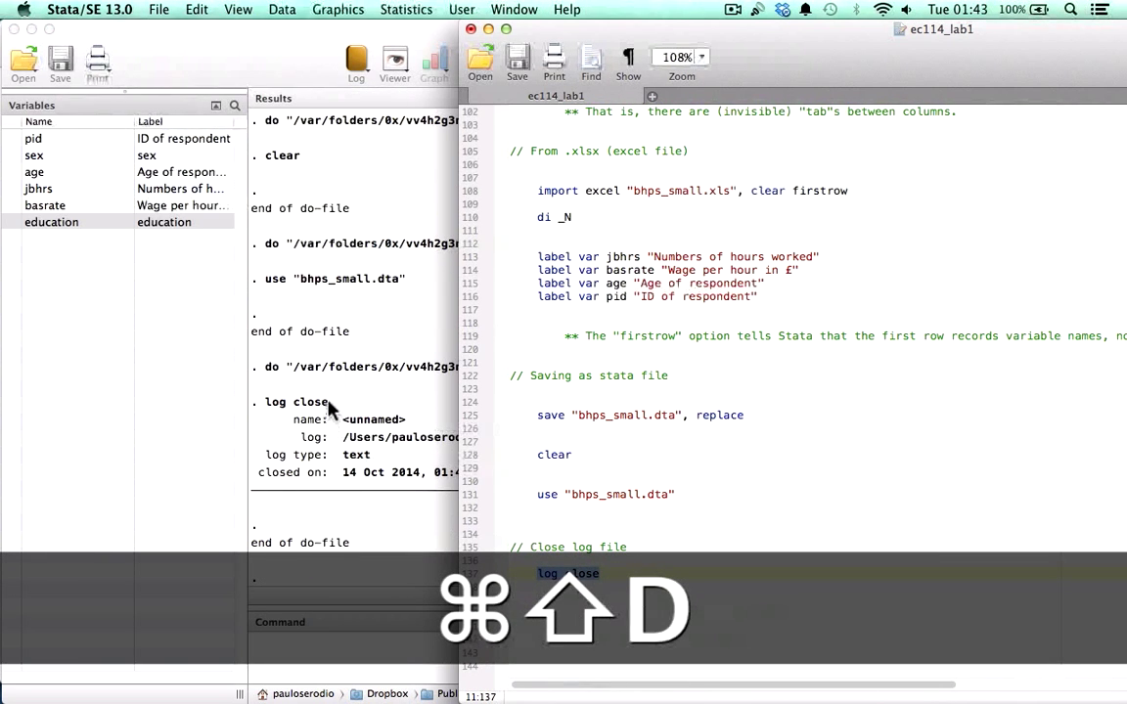
Step: Save the ec114_lab1 do-file and move its window back over the results so the long comment lines are fully readable
left_click(563, 283)
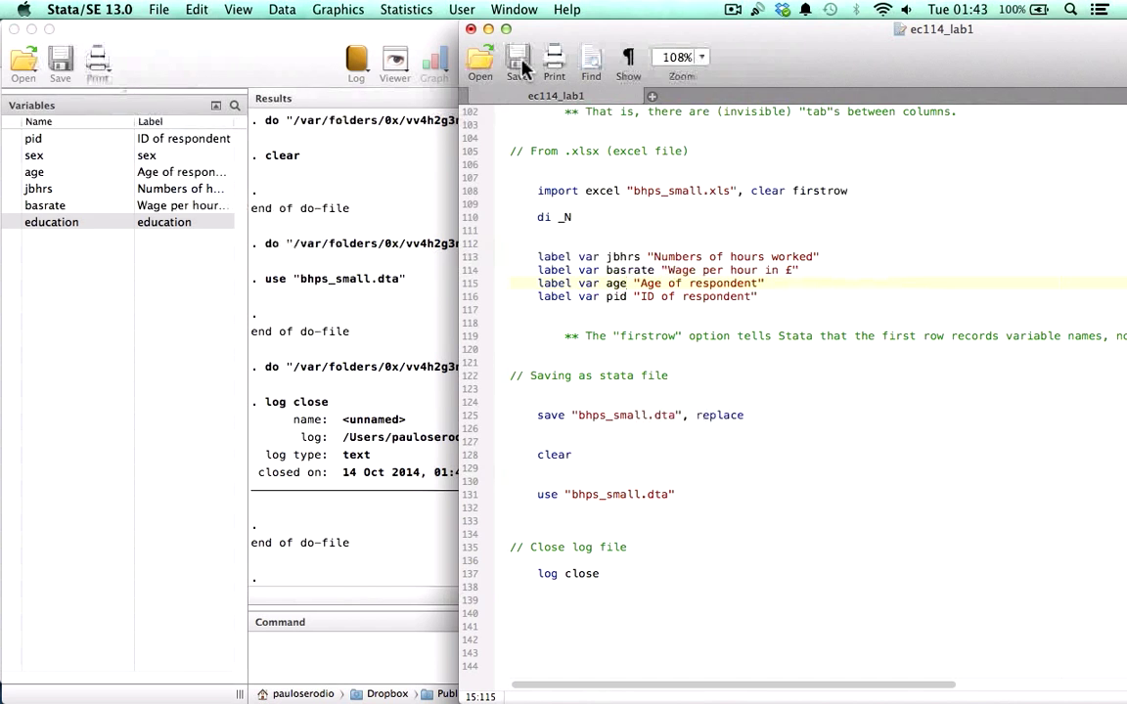
left_click_drag(724, 51, 649, 46)
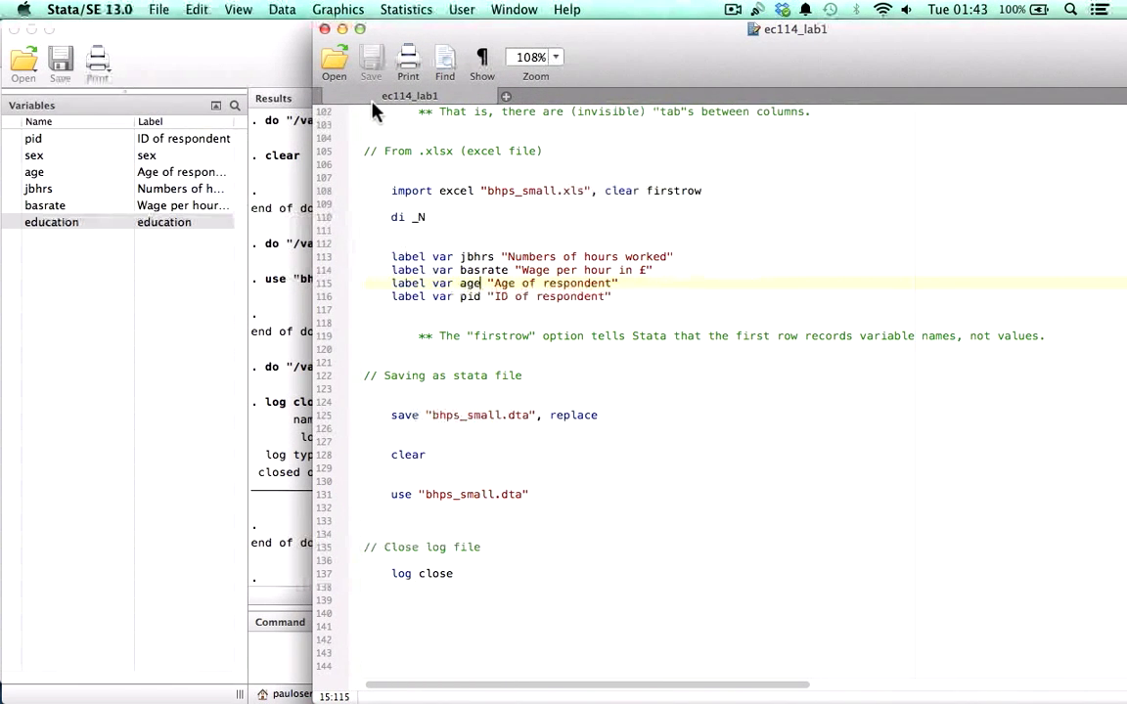